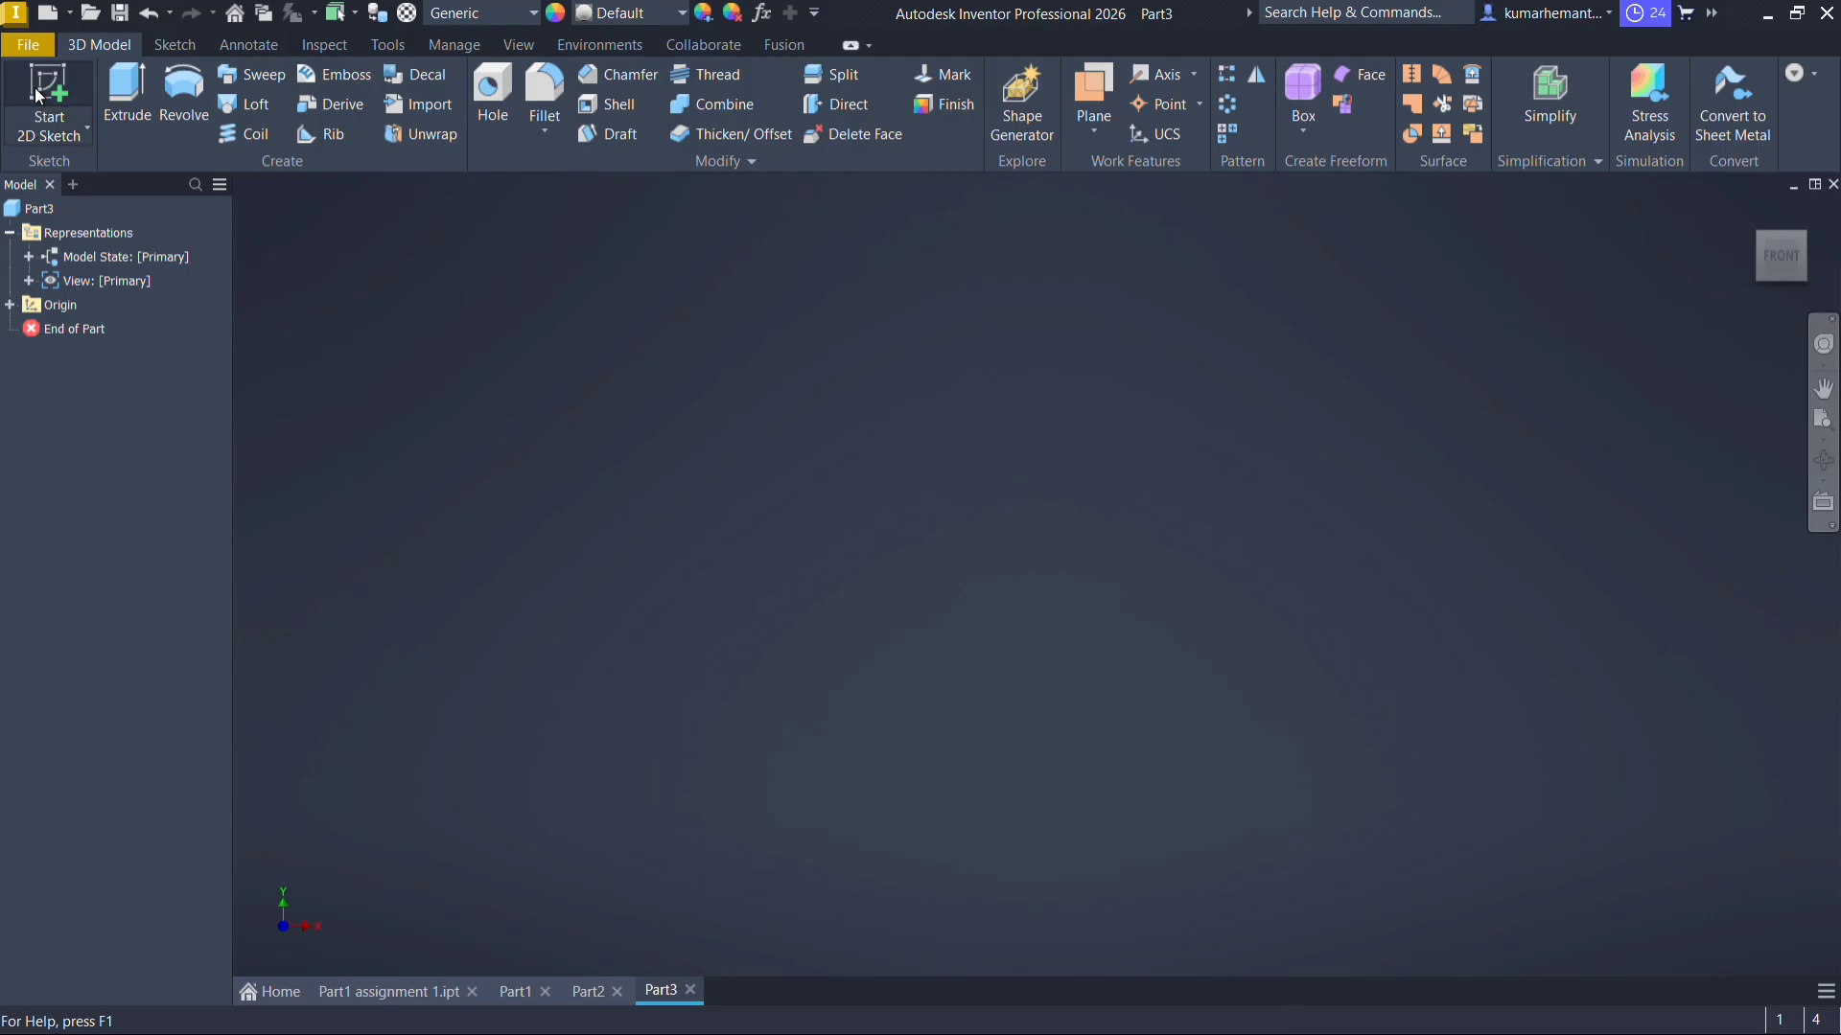
Start a sketch on the front XY plane and draw an 80 mm vertical line upward from the origin
left_click(38, 96)
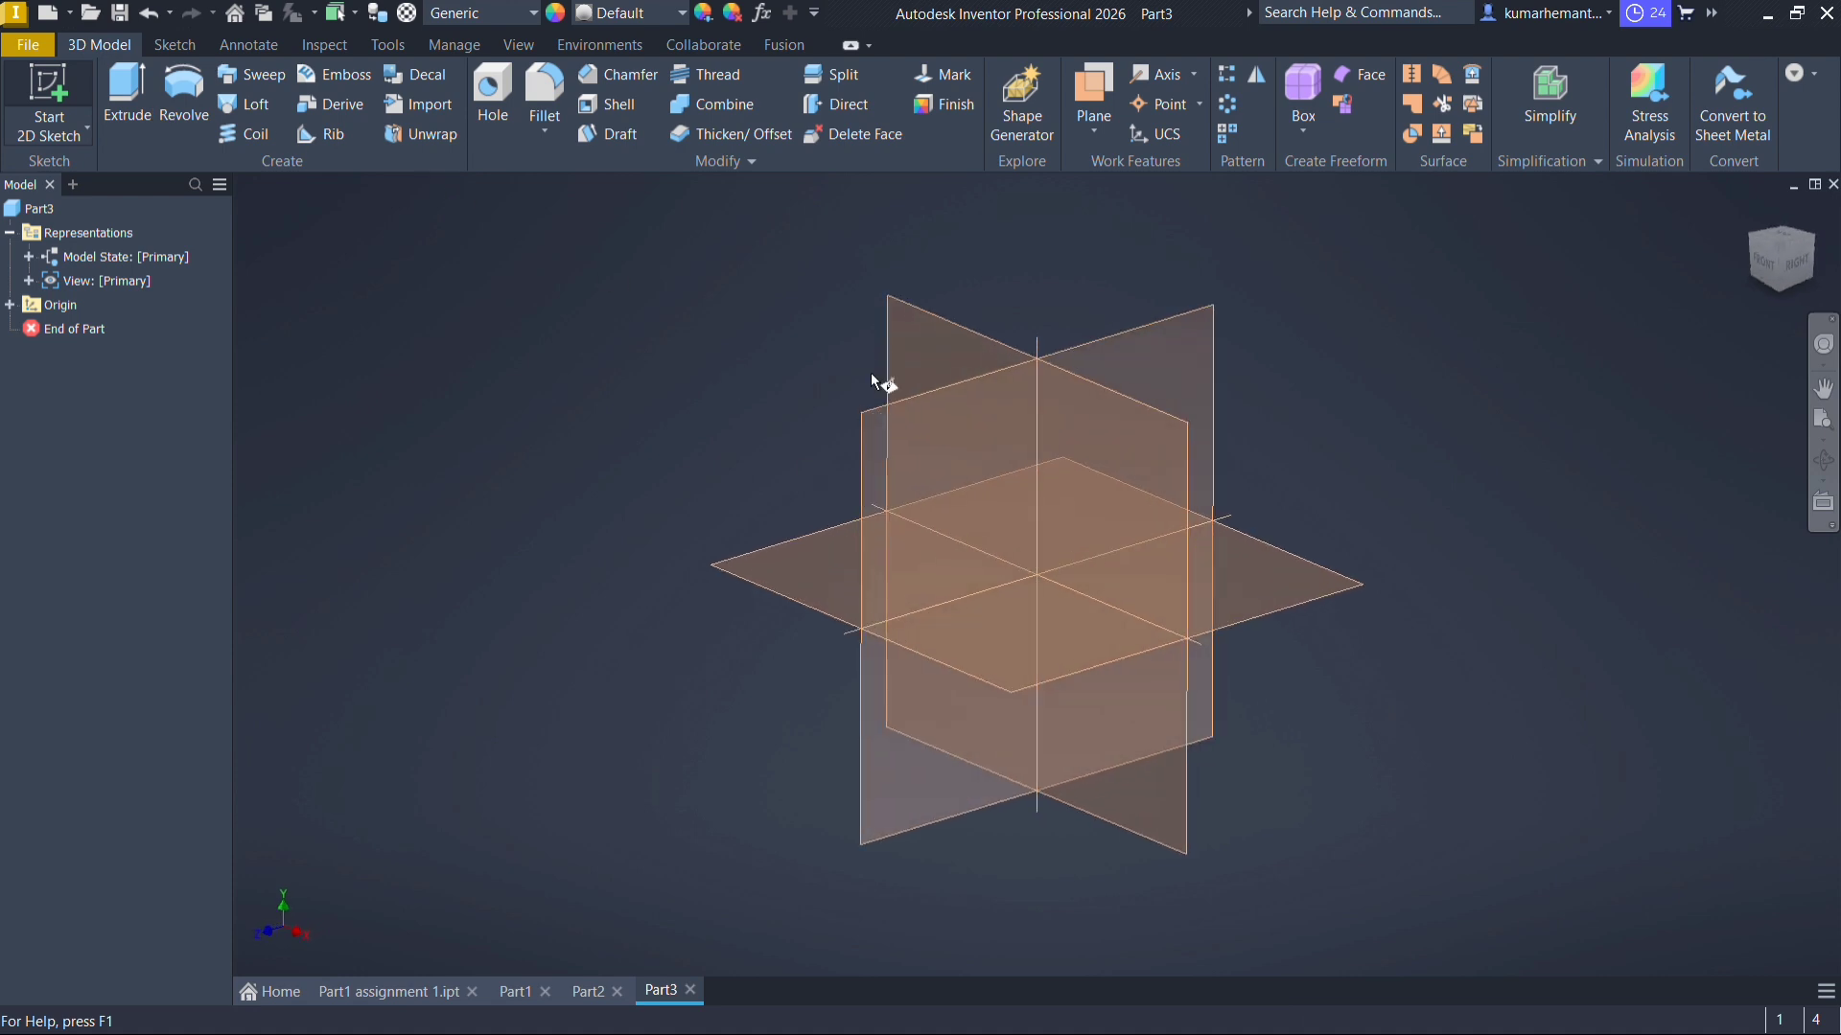
left_click(931, 341)
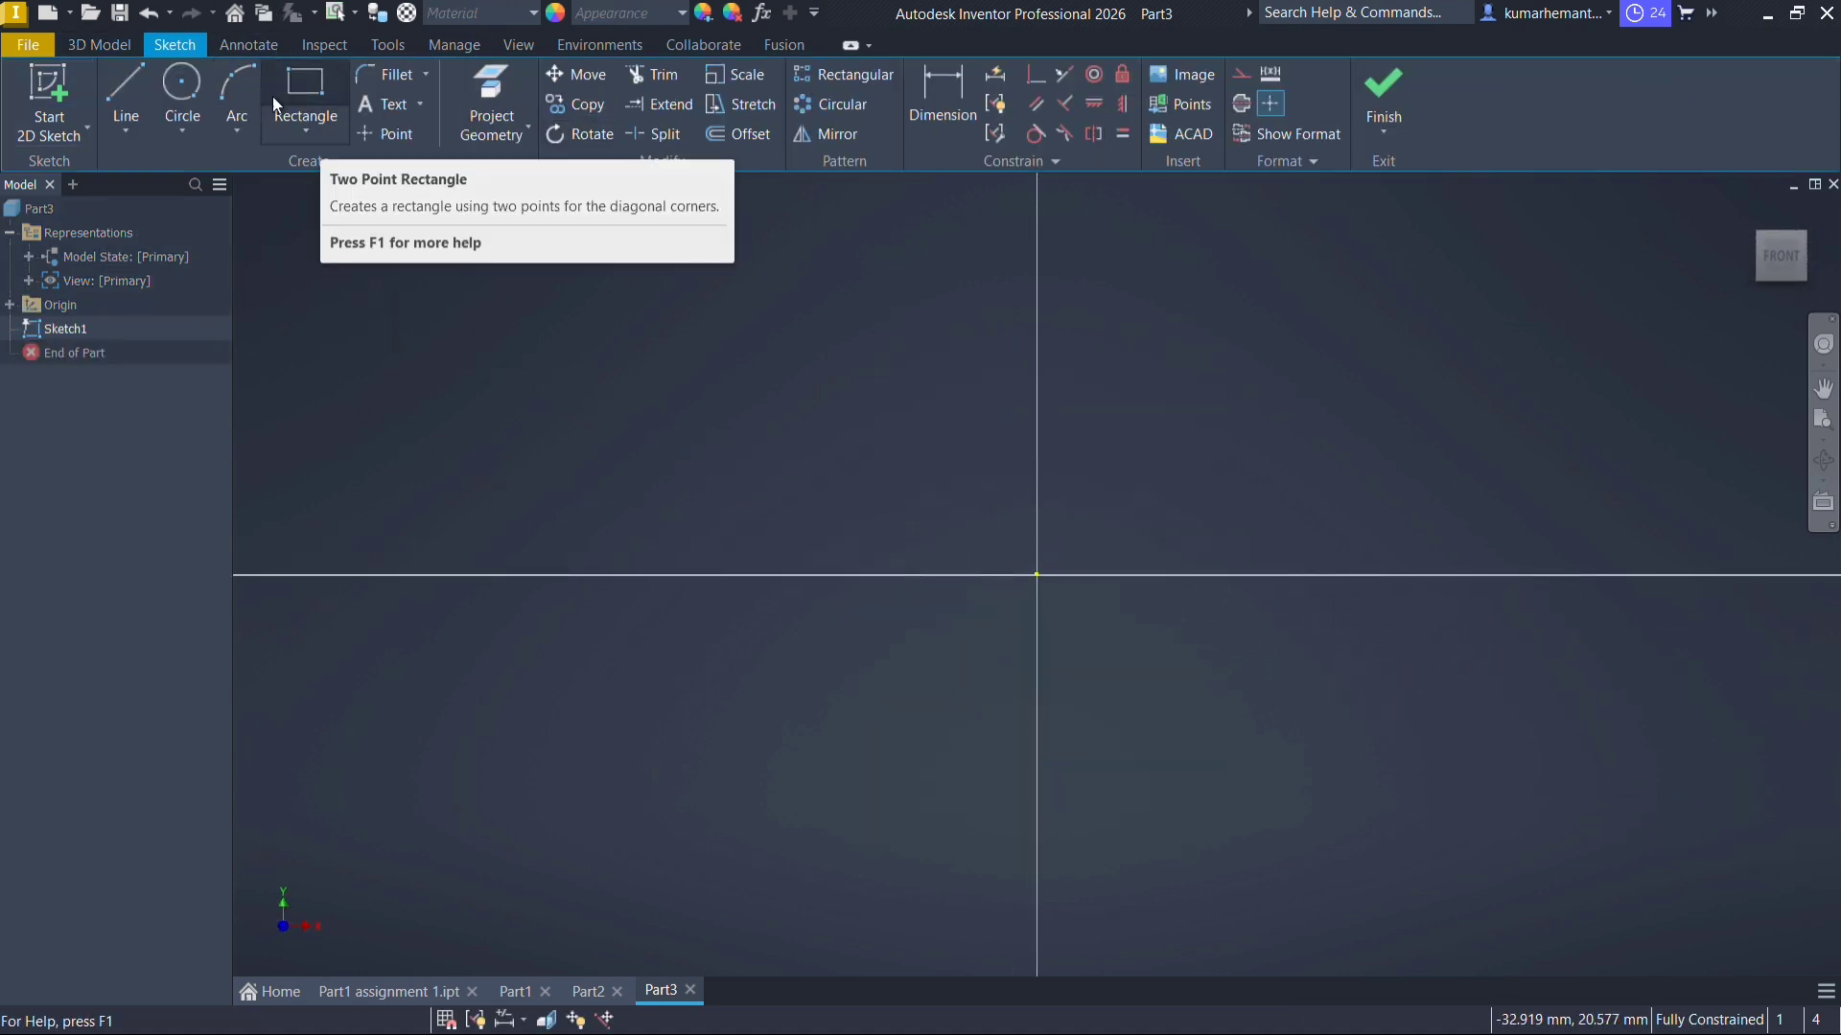
left_click(130, 90)
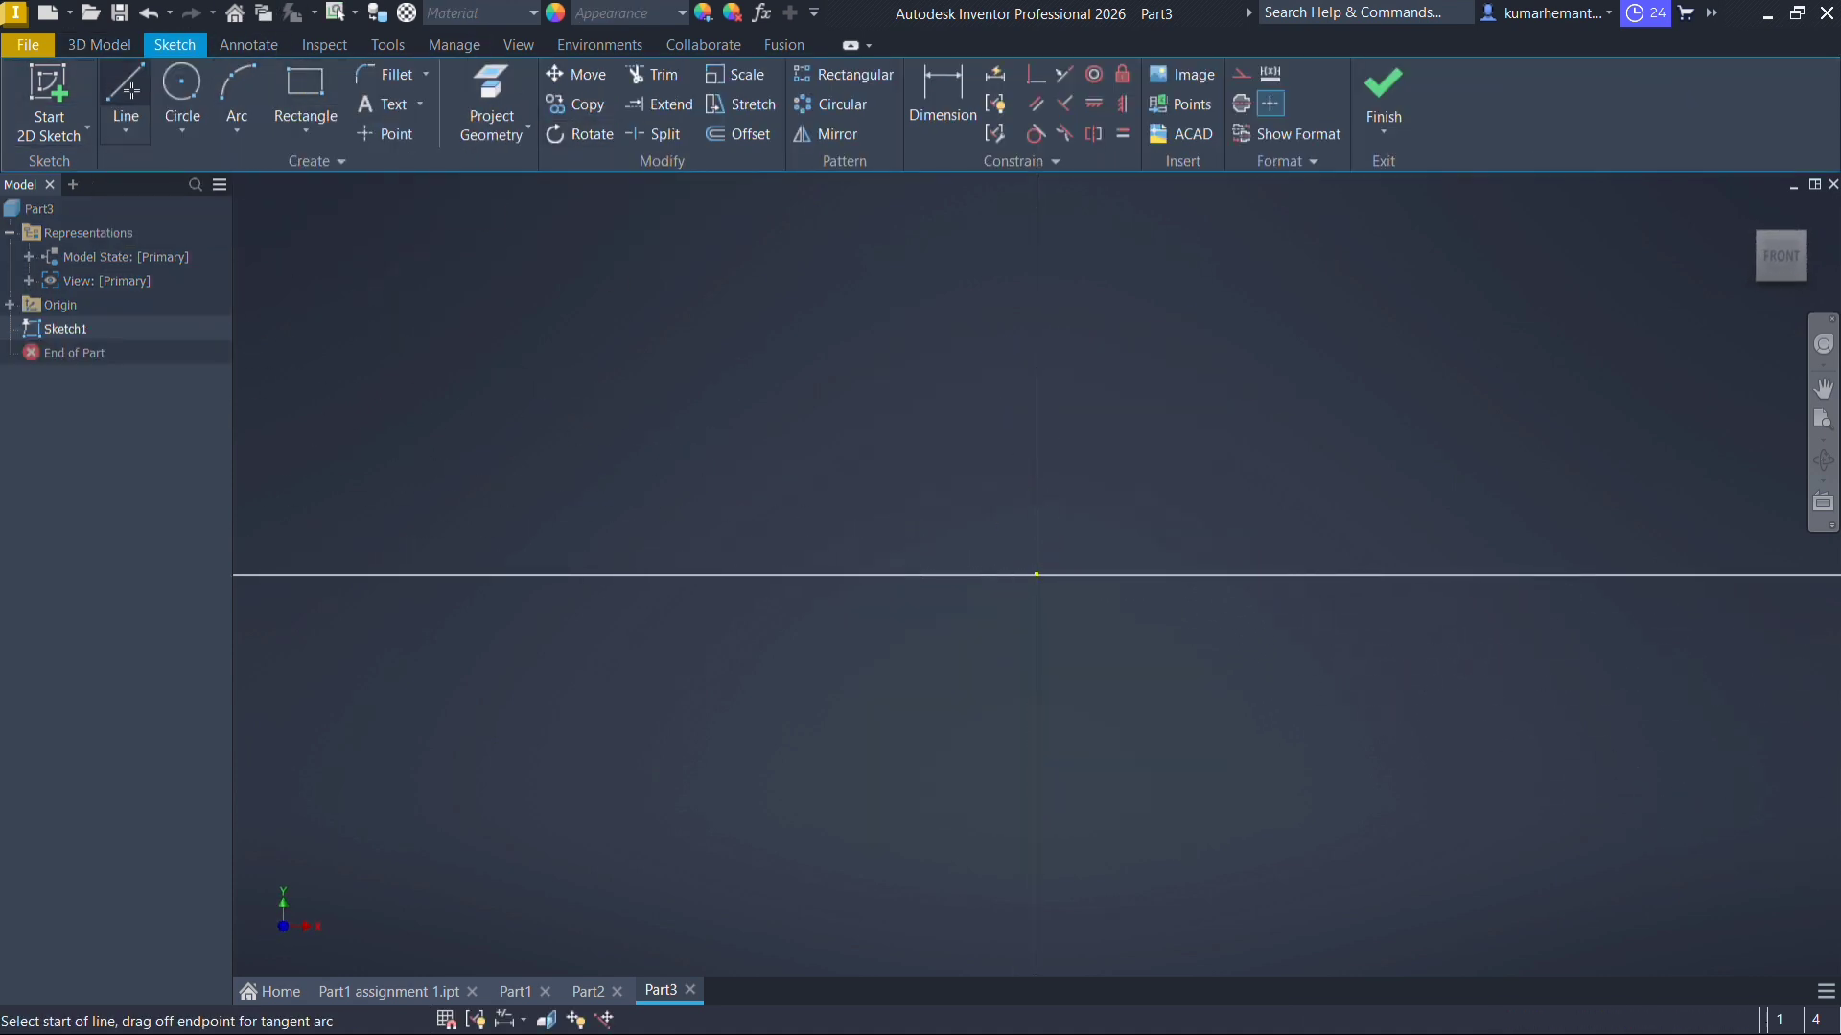
left_click(1036, 576)
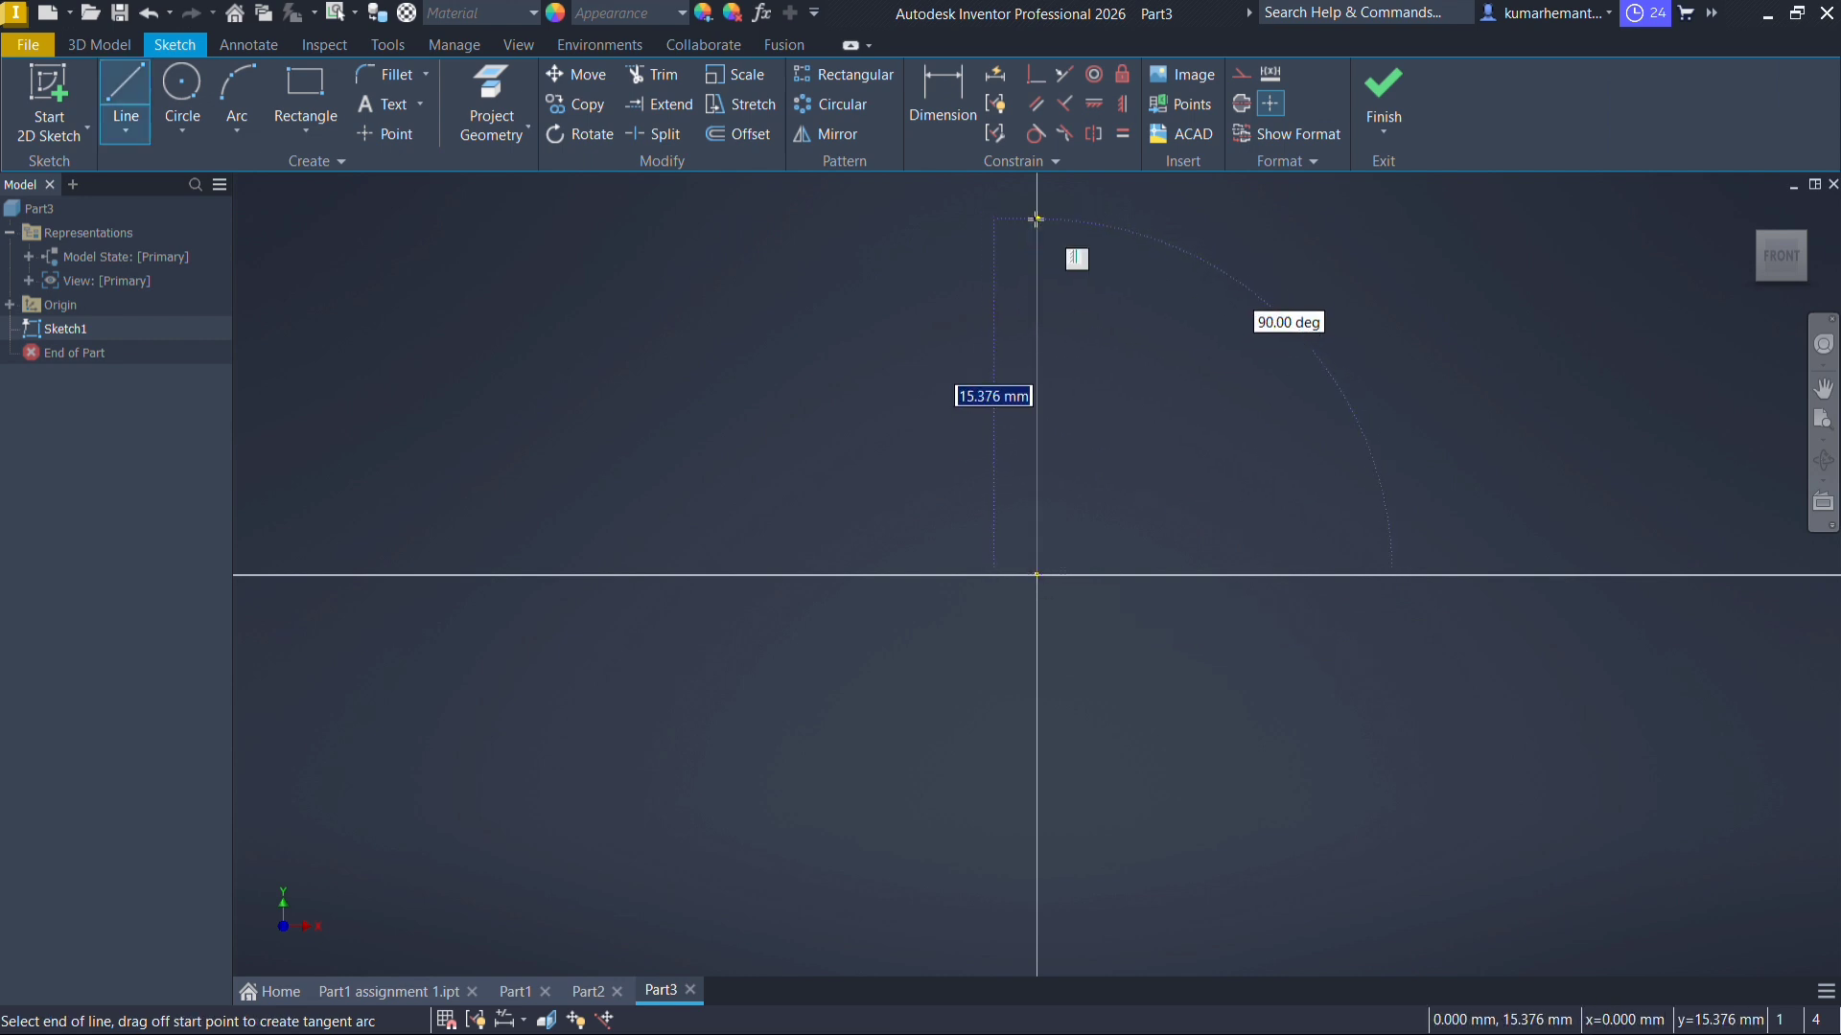
type("80")
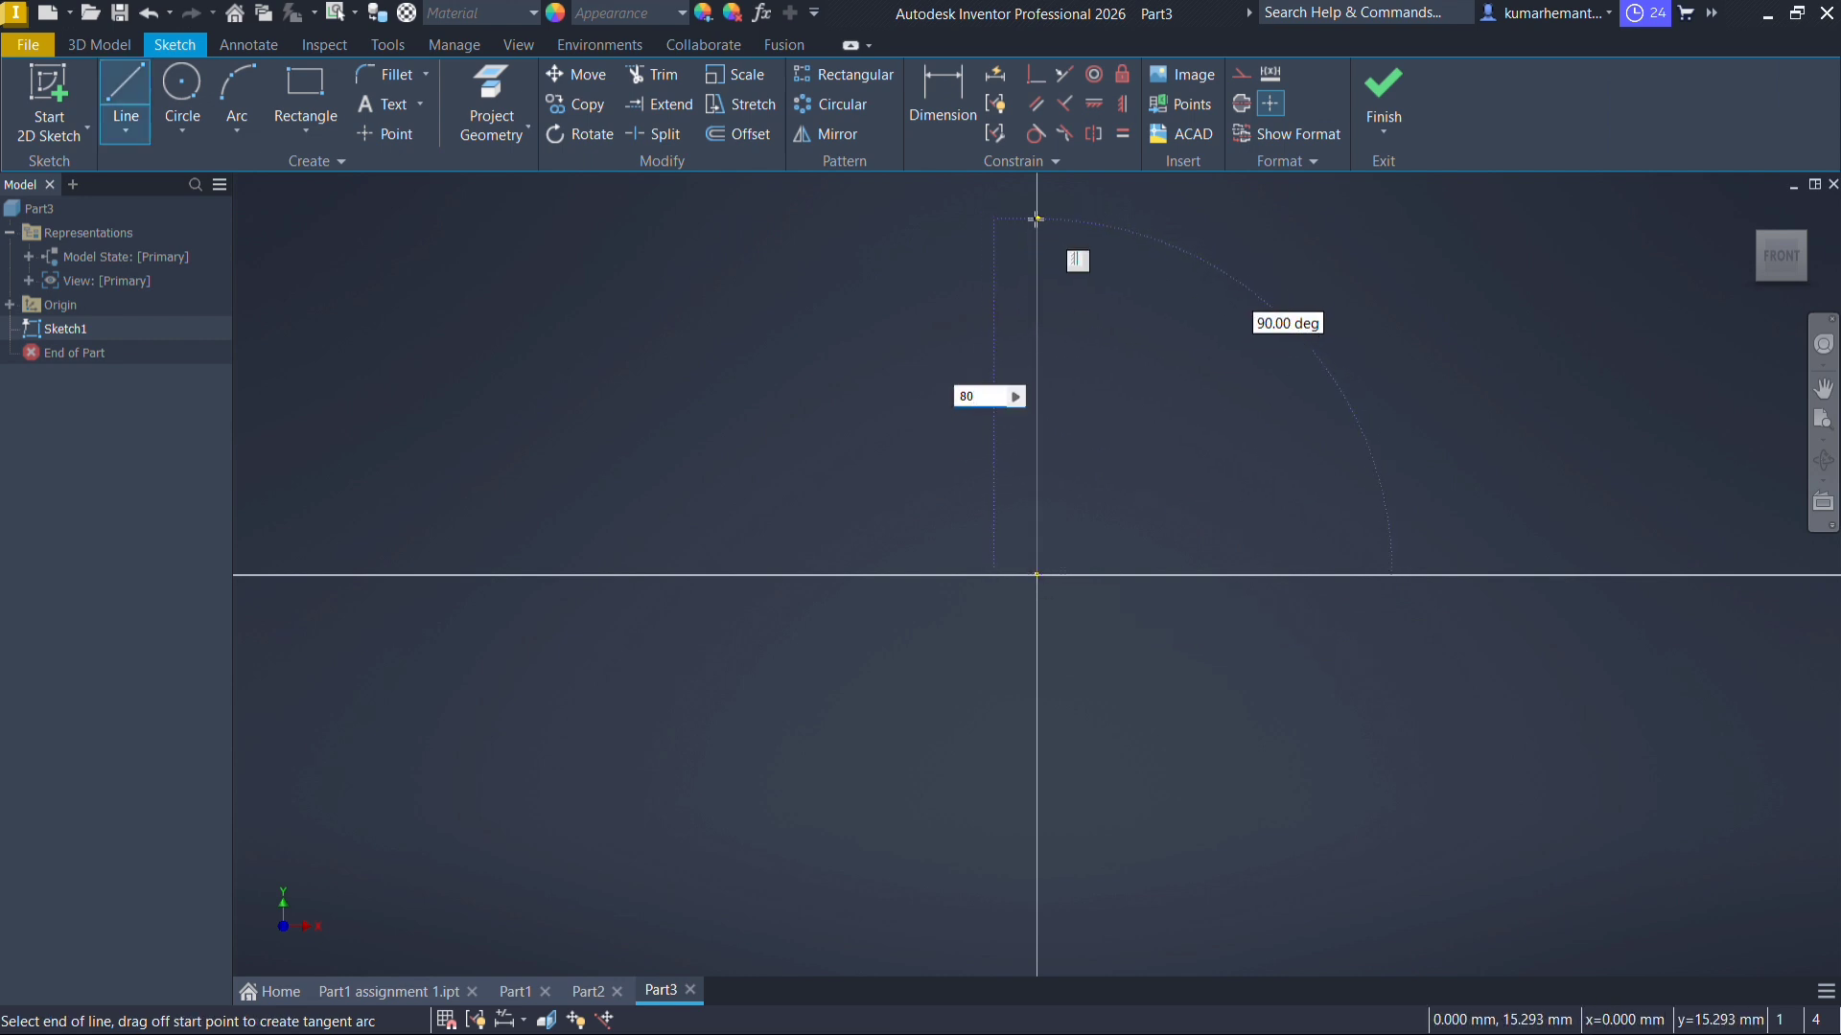
key("Return")
scroll(1036, 220, "down", 6)
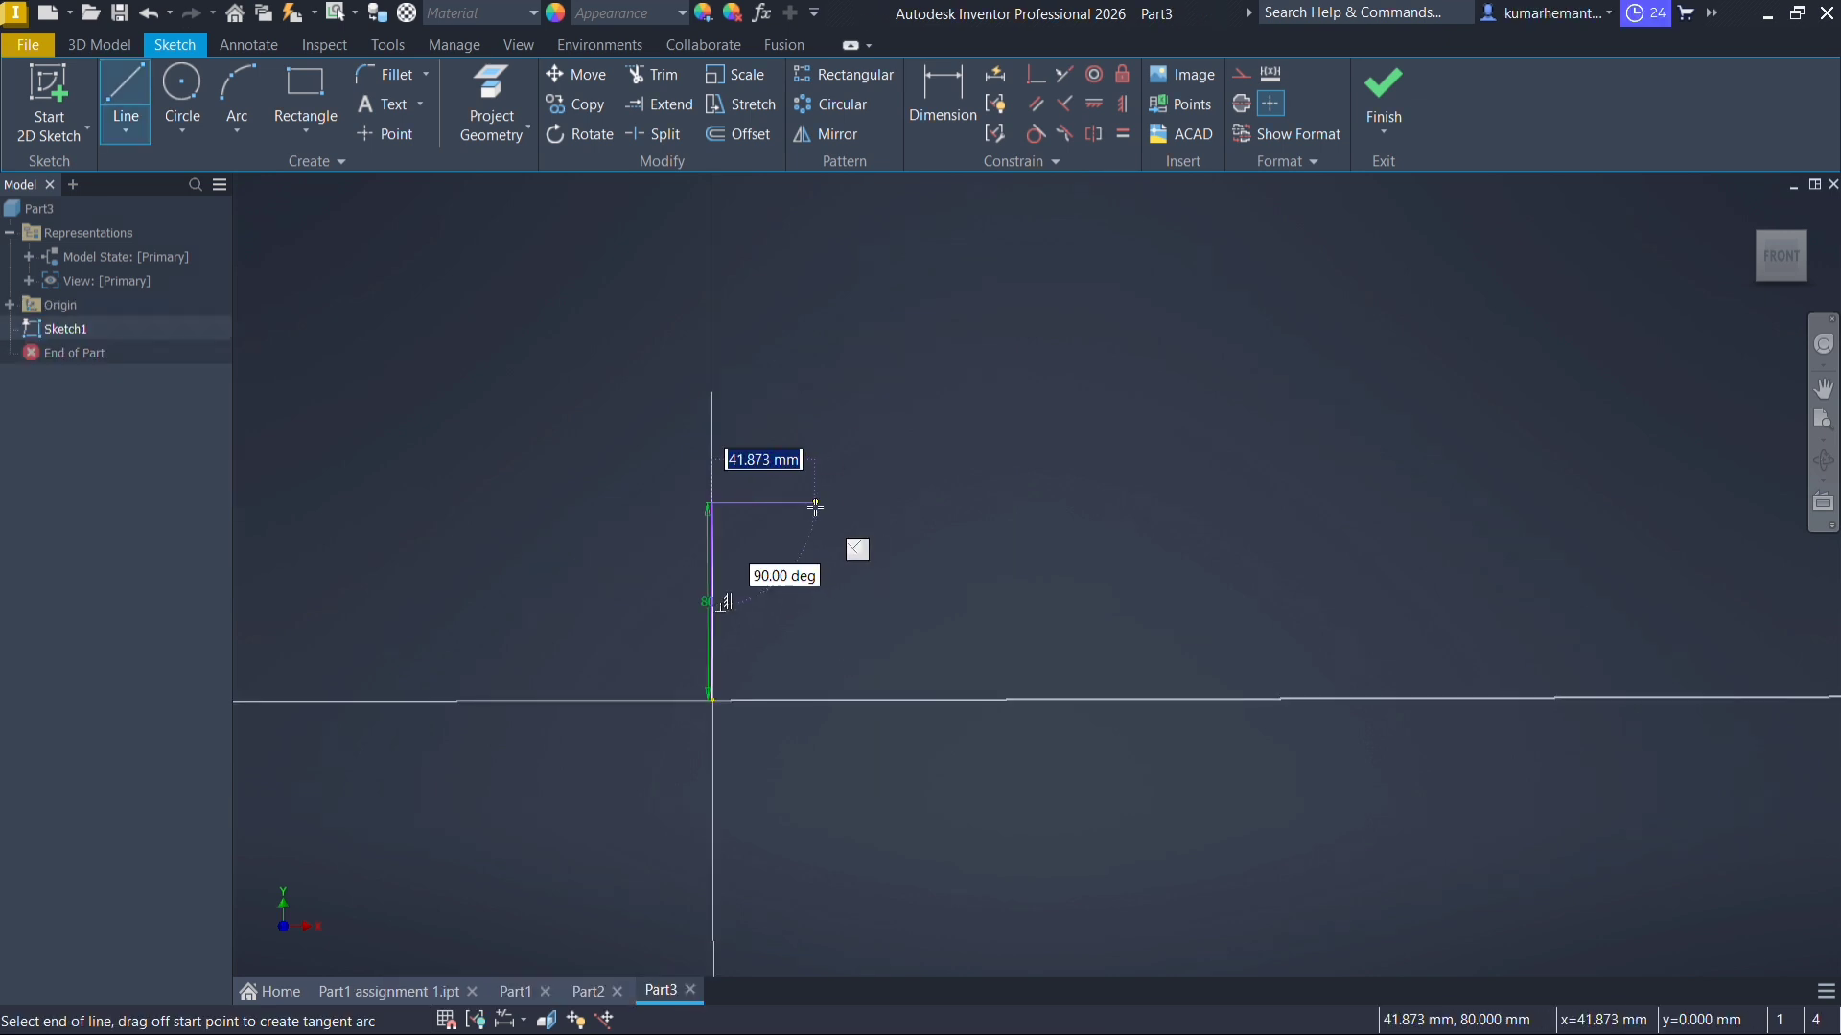
Continue the profile with a 25 mm horizontal line outward from the upper end and a 50 mm vertical line downward
type("25")
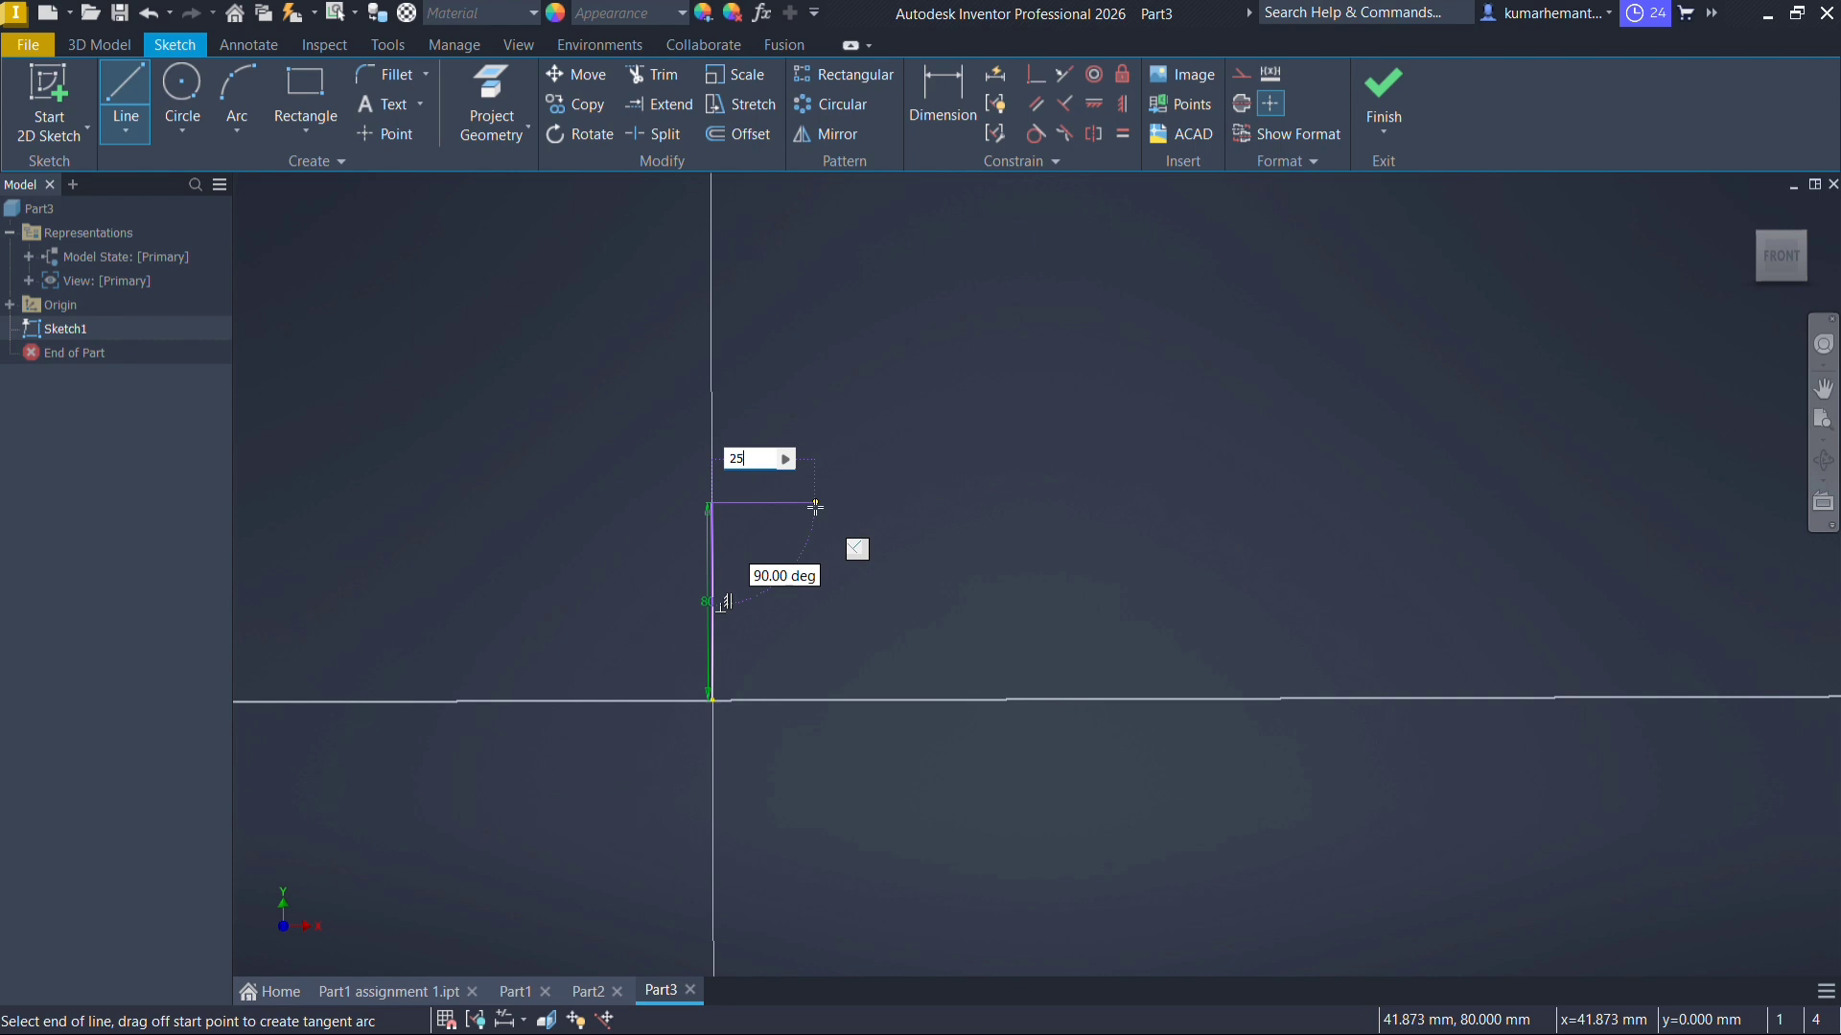
key("Return")
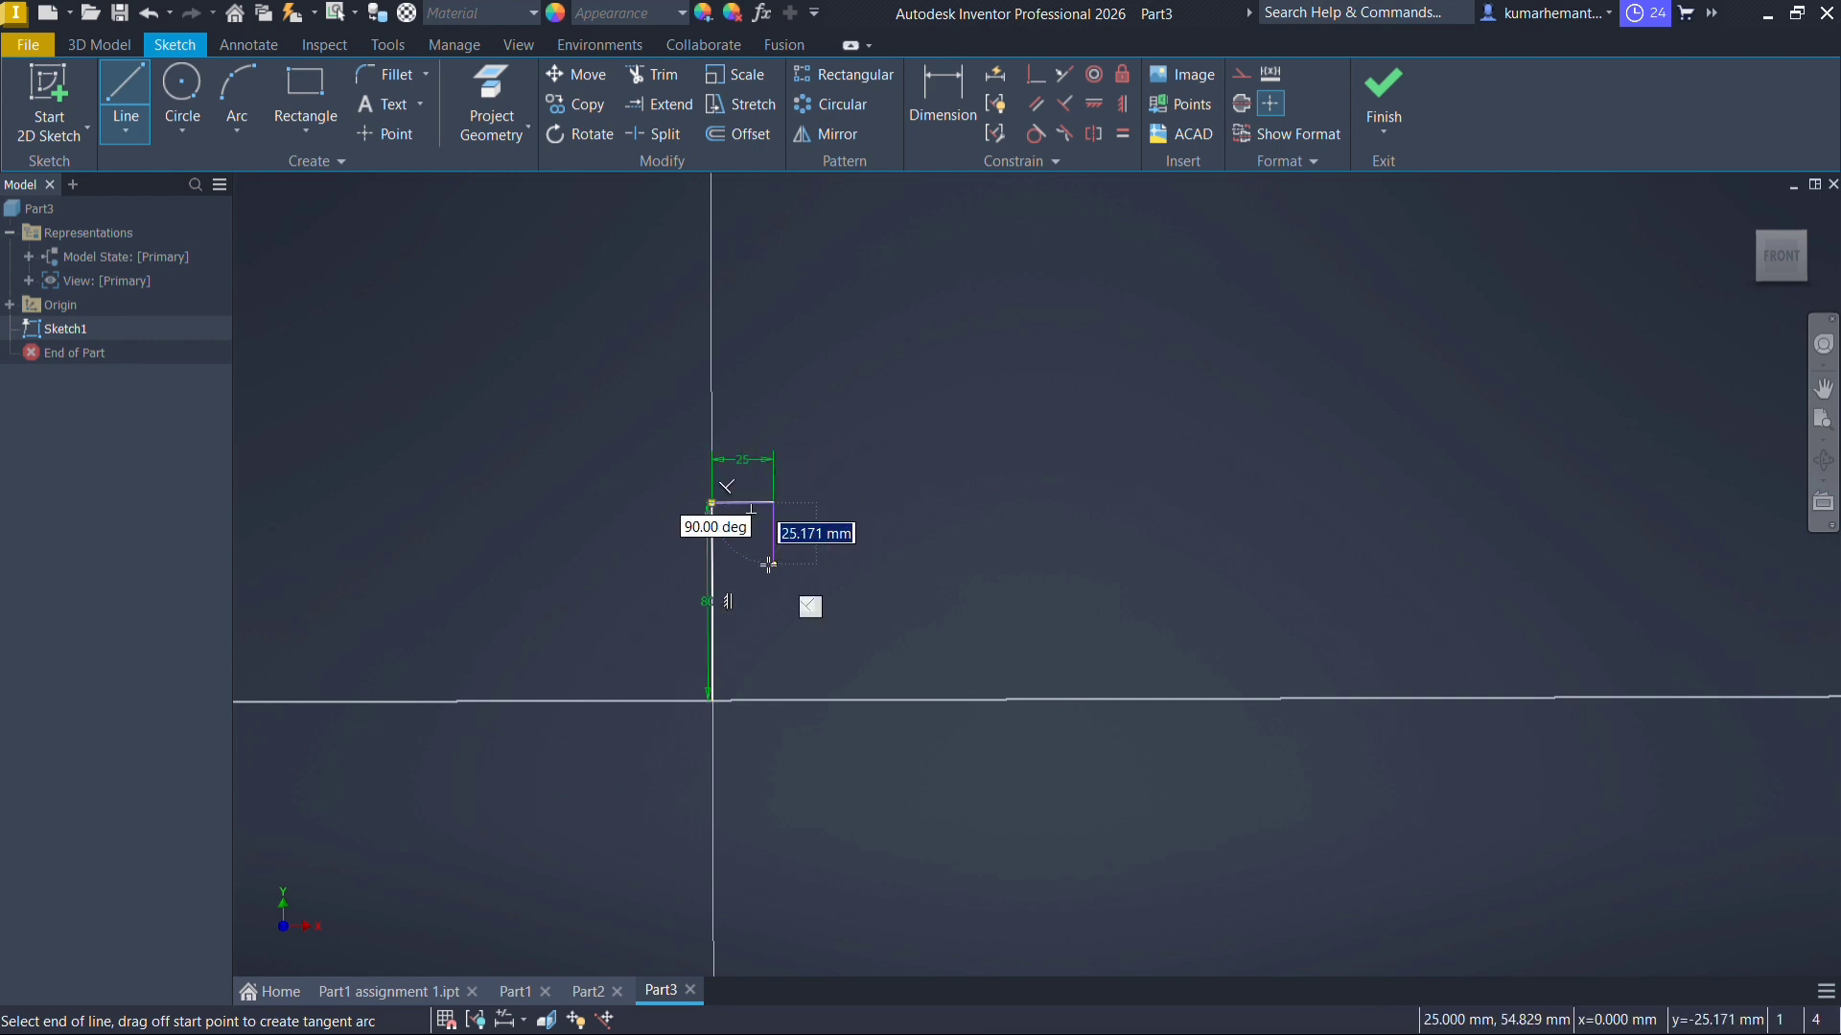
type("50")
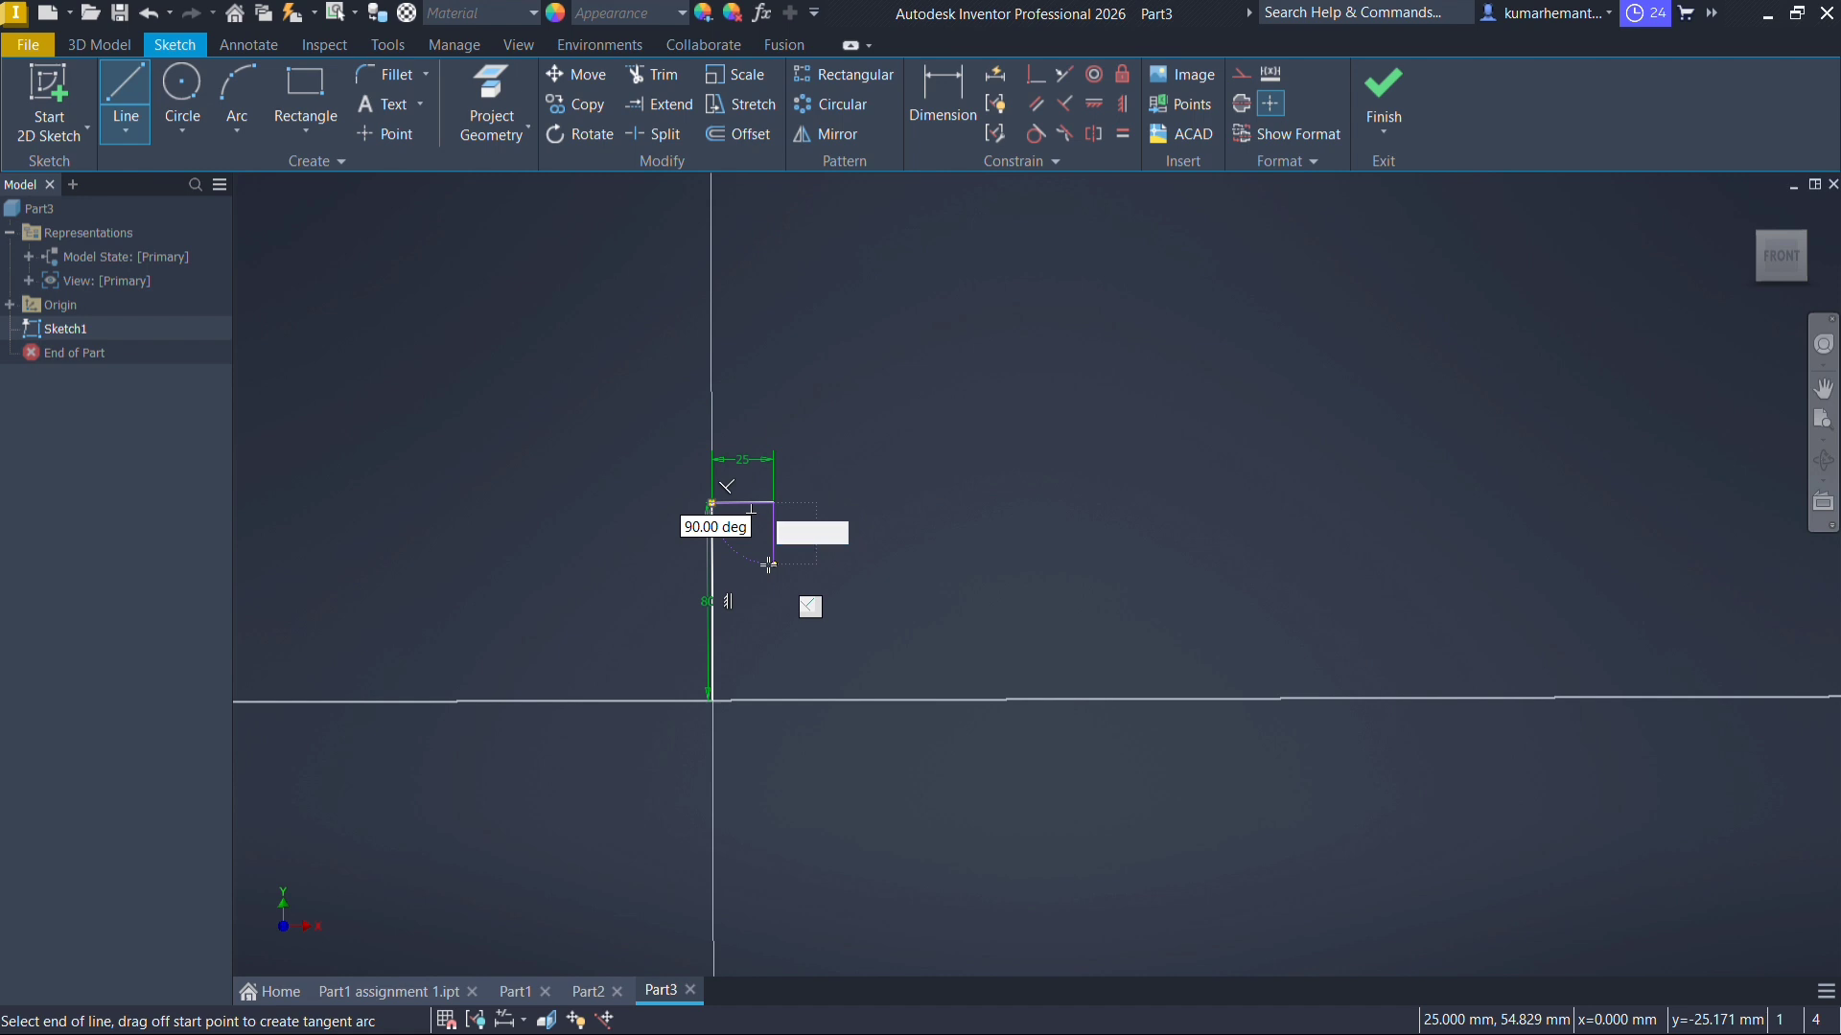
key("Return")
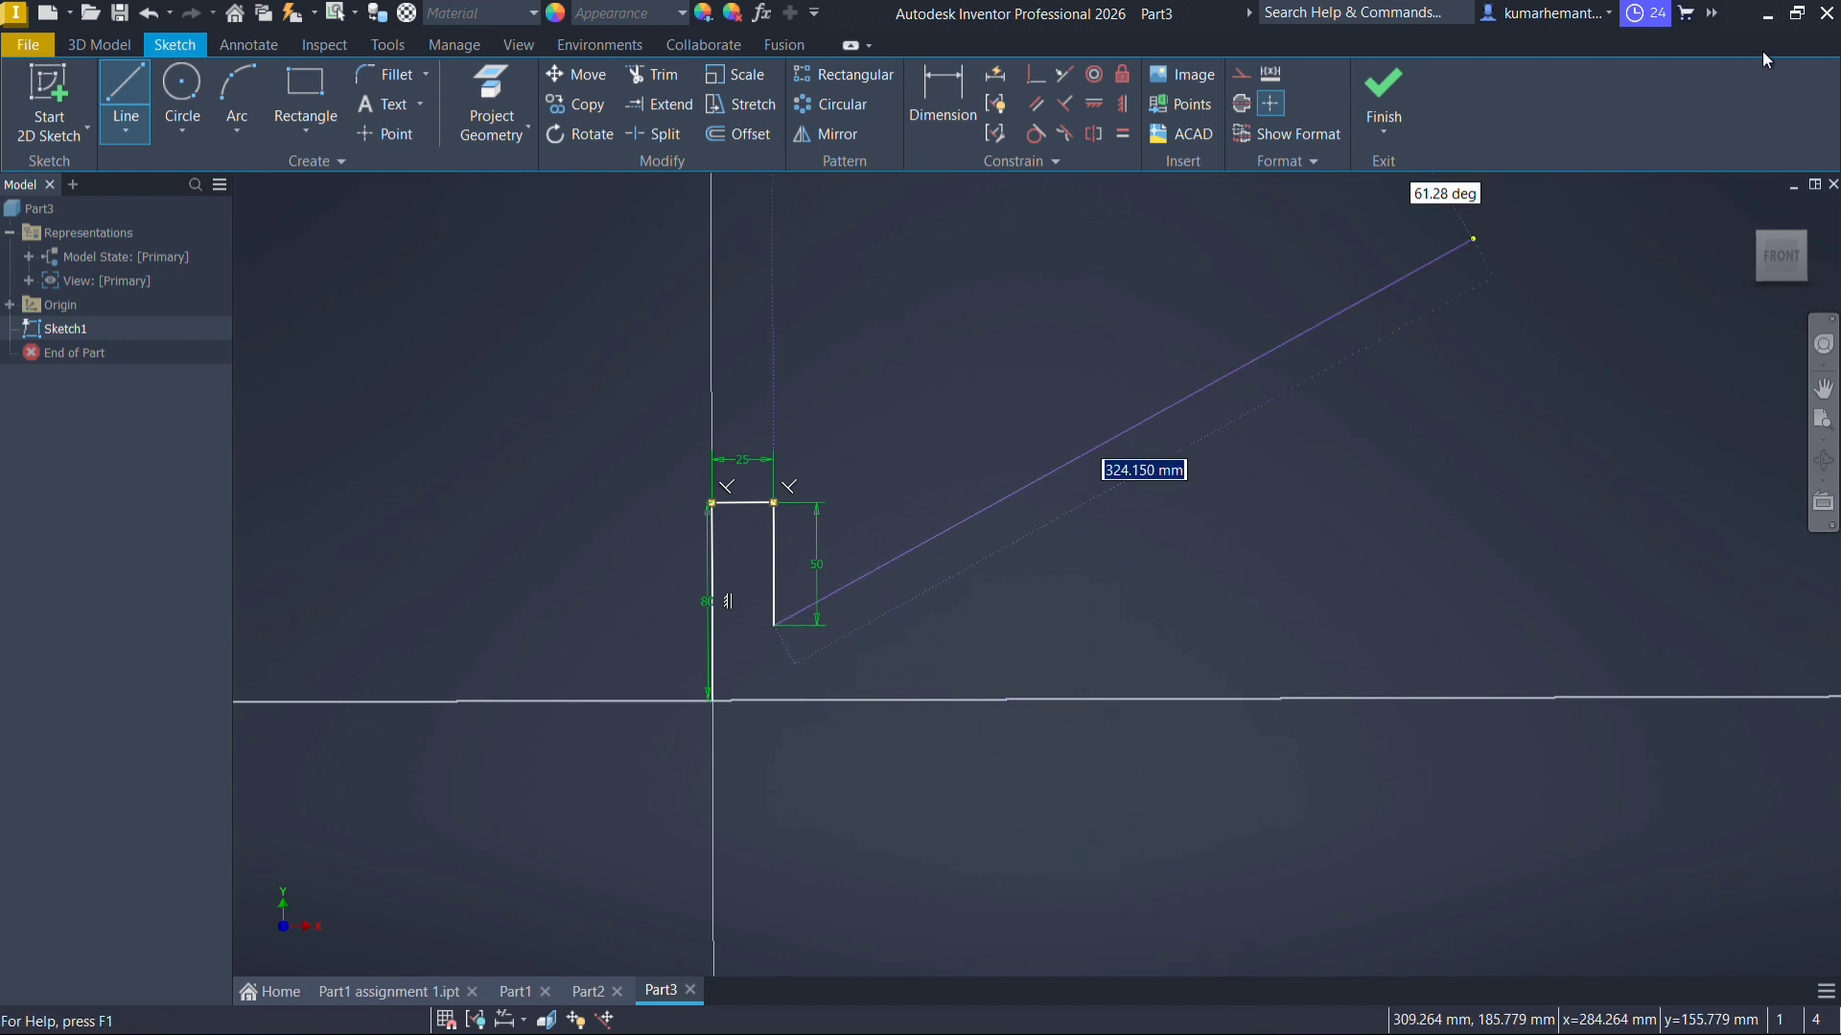
Consult the bracket drawing and close the profile with a 35 mm horizontal line, a vertical down to the axis and a line to the origin
left_click(1766, 14)
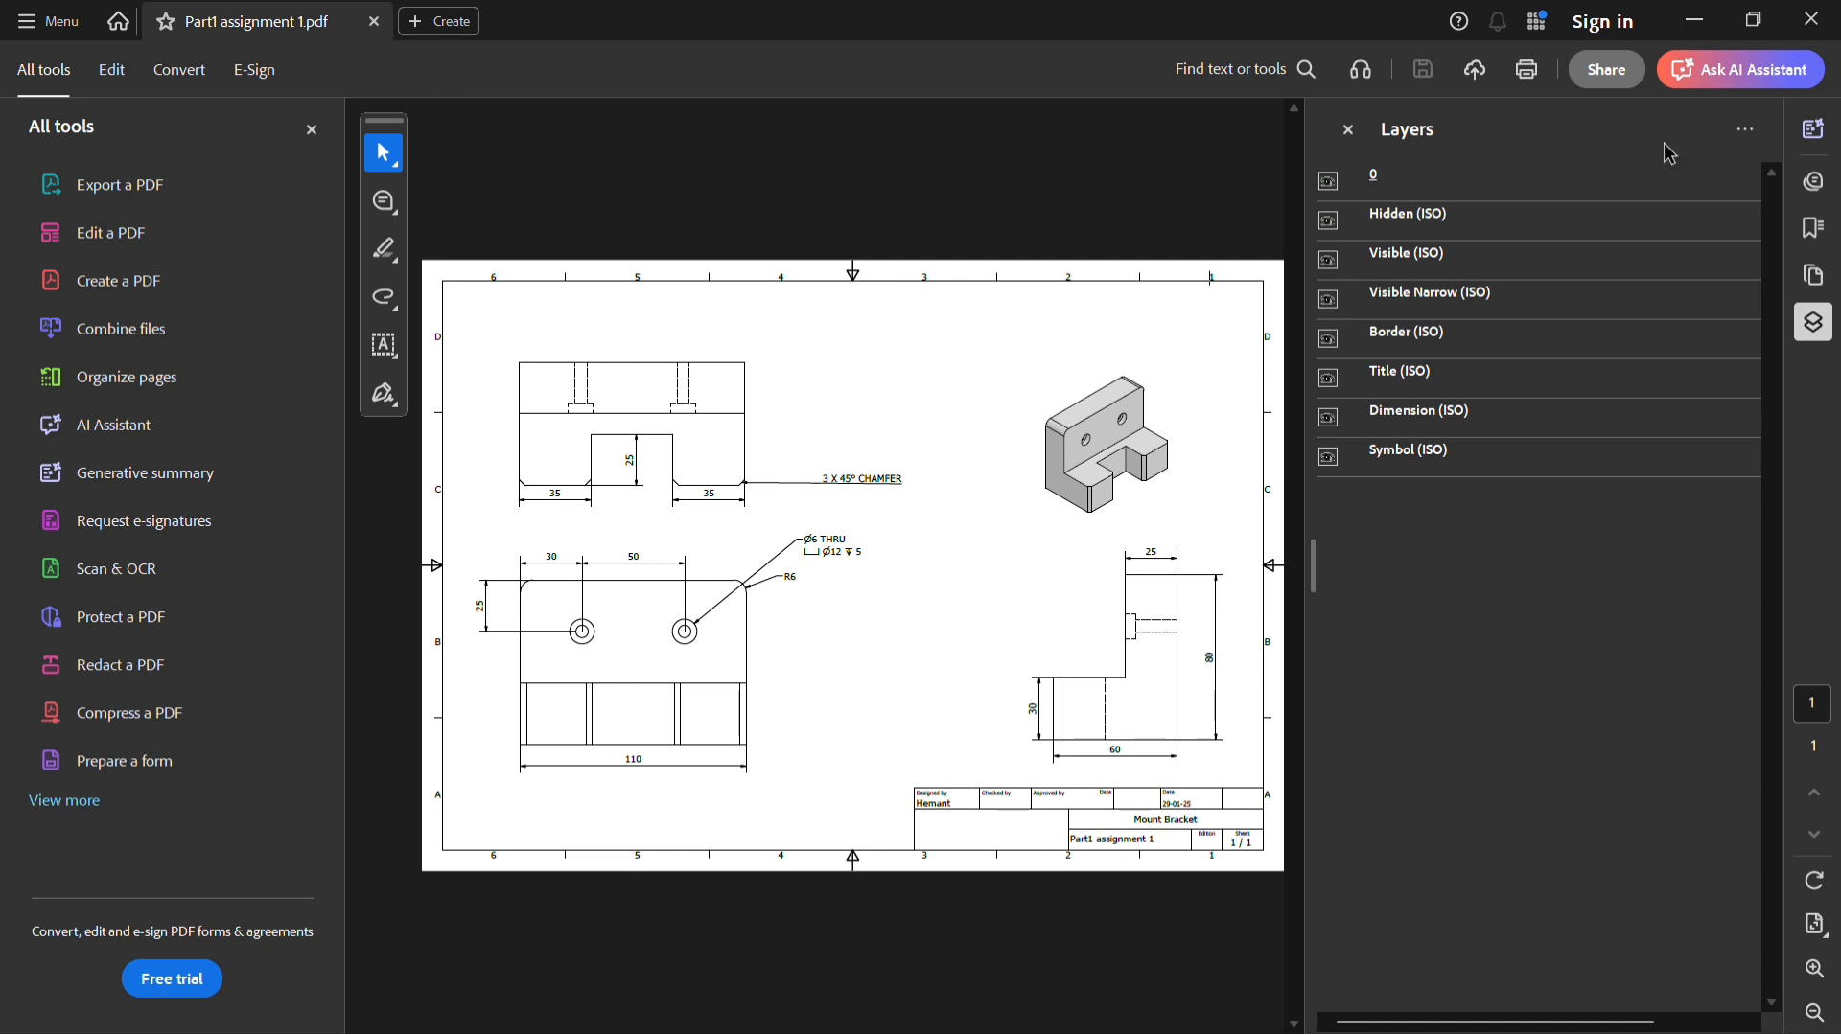
left_click(1699, 19)
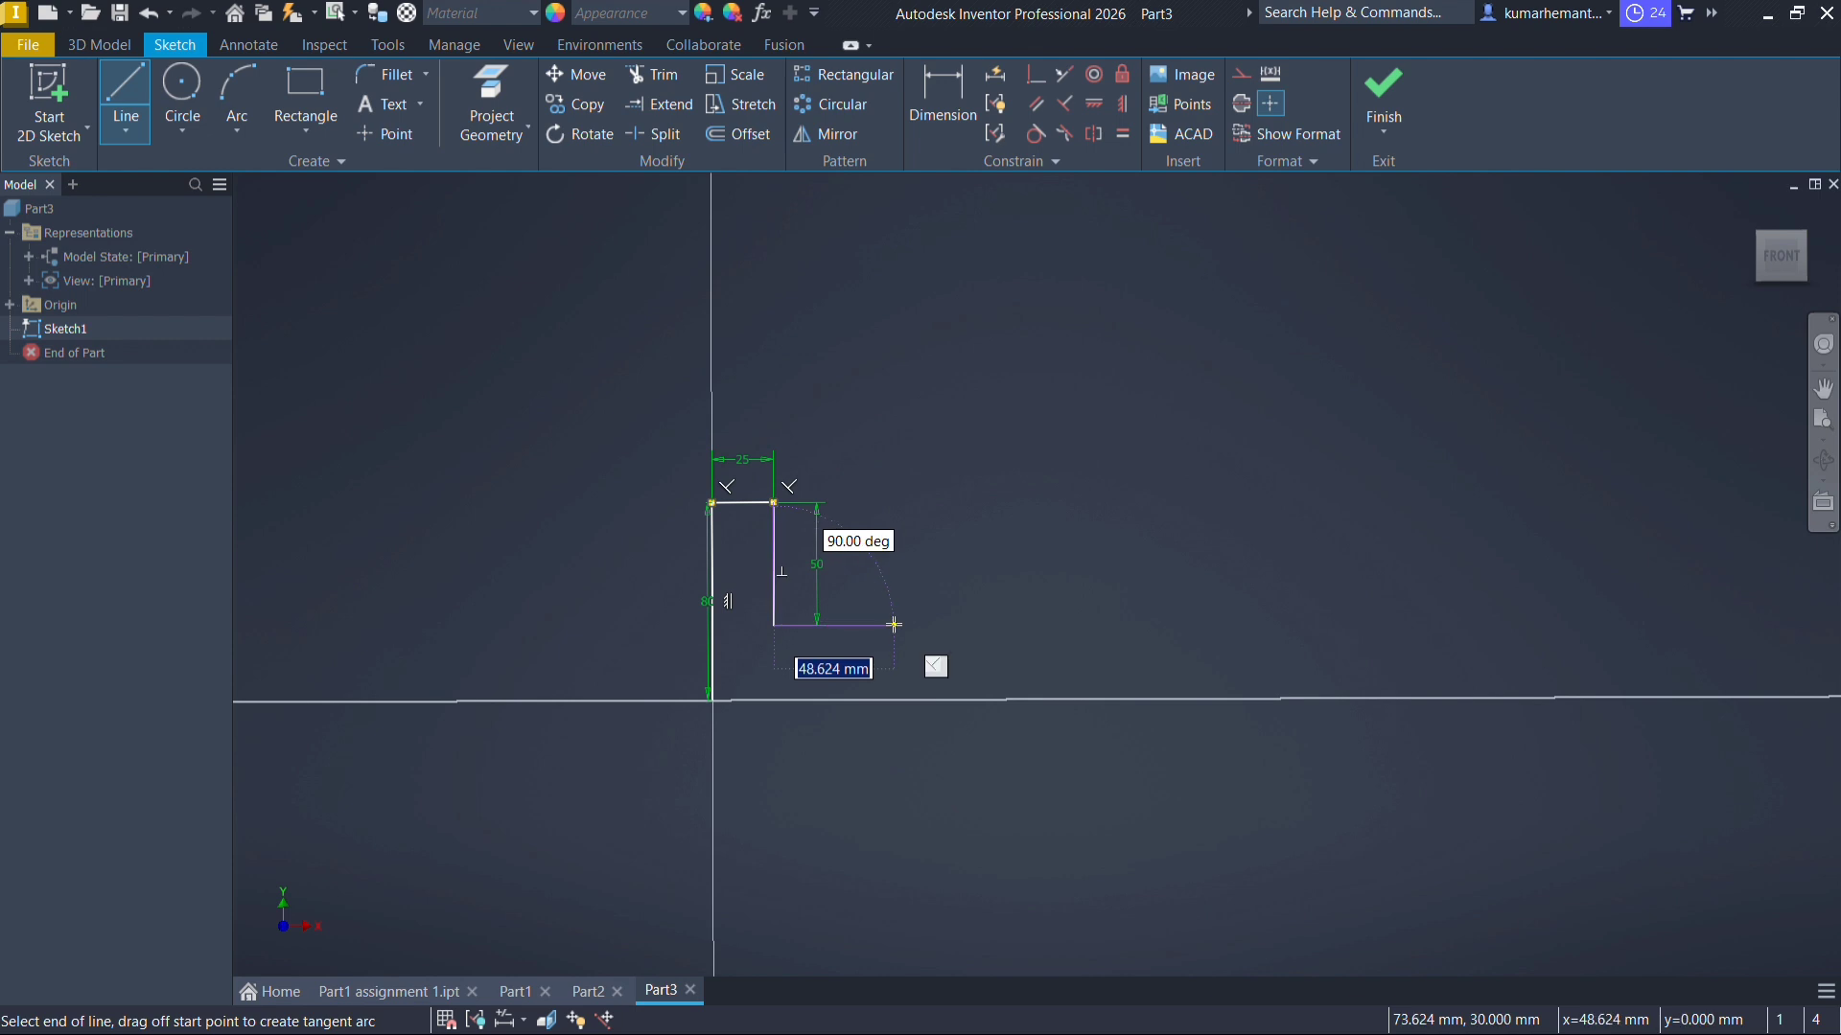
type("35")
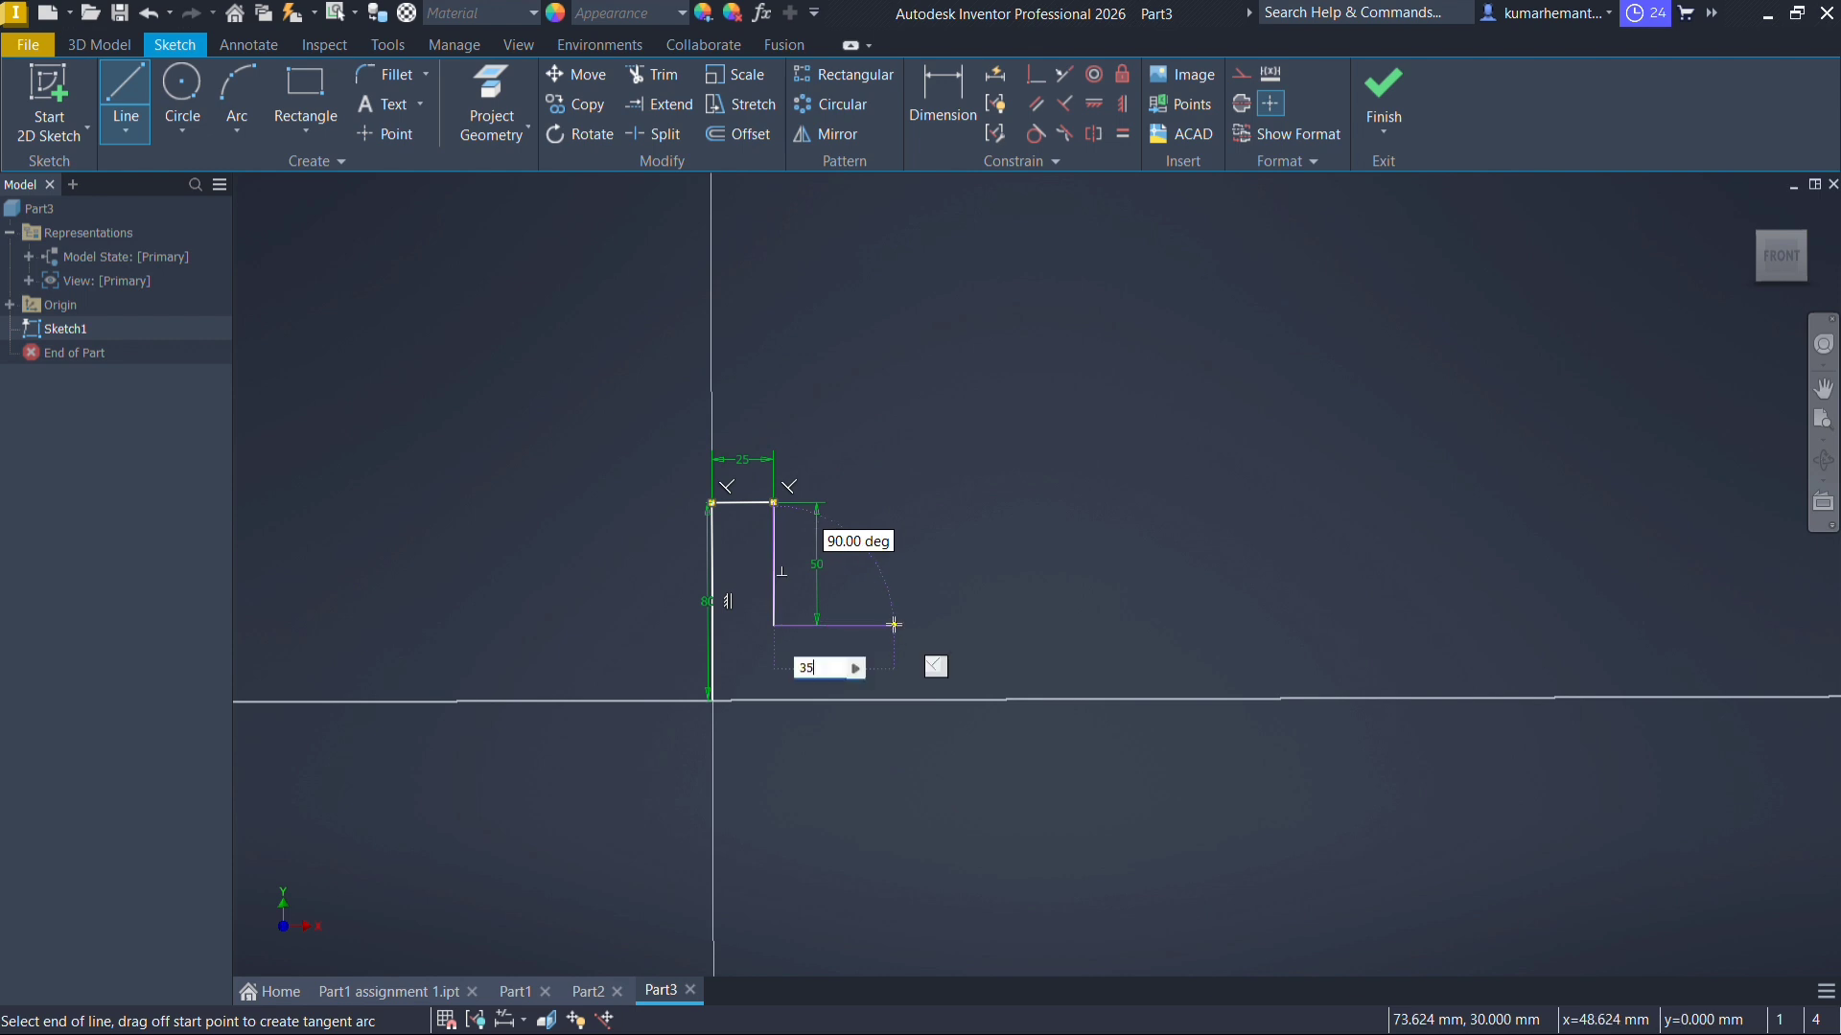
key("Return")
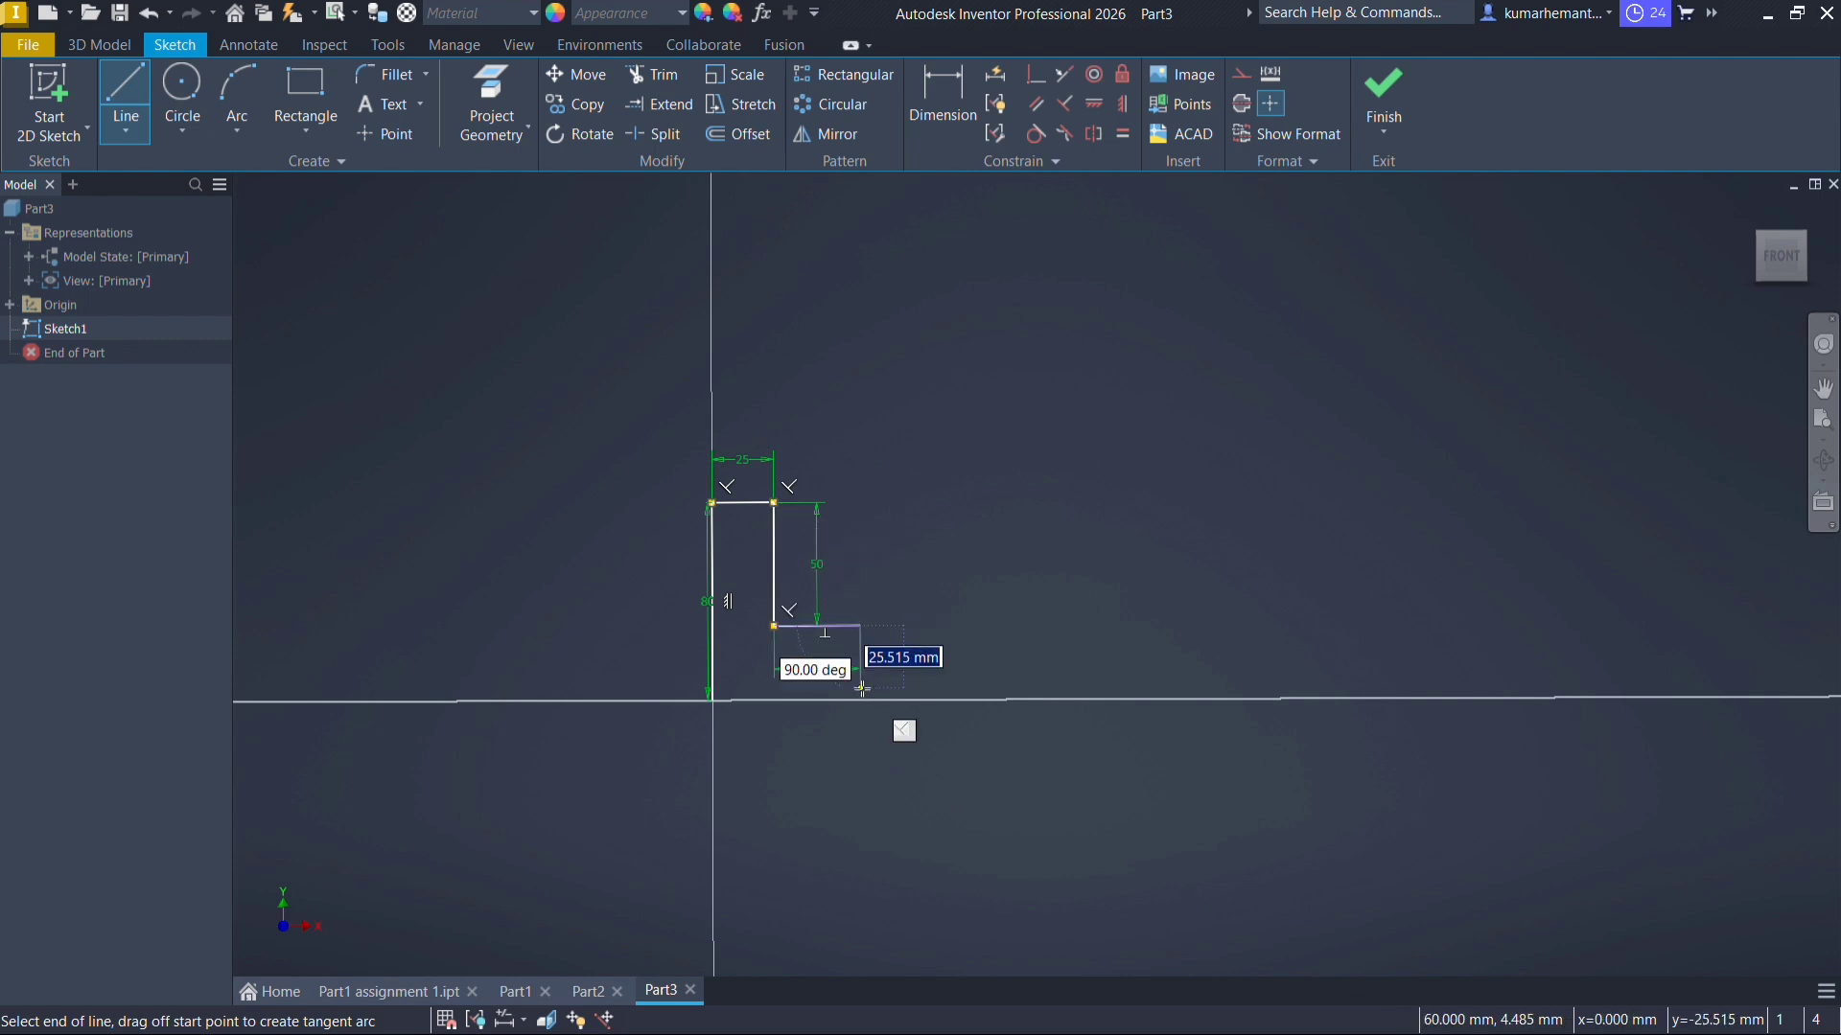
left_click(860, 700)
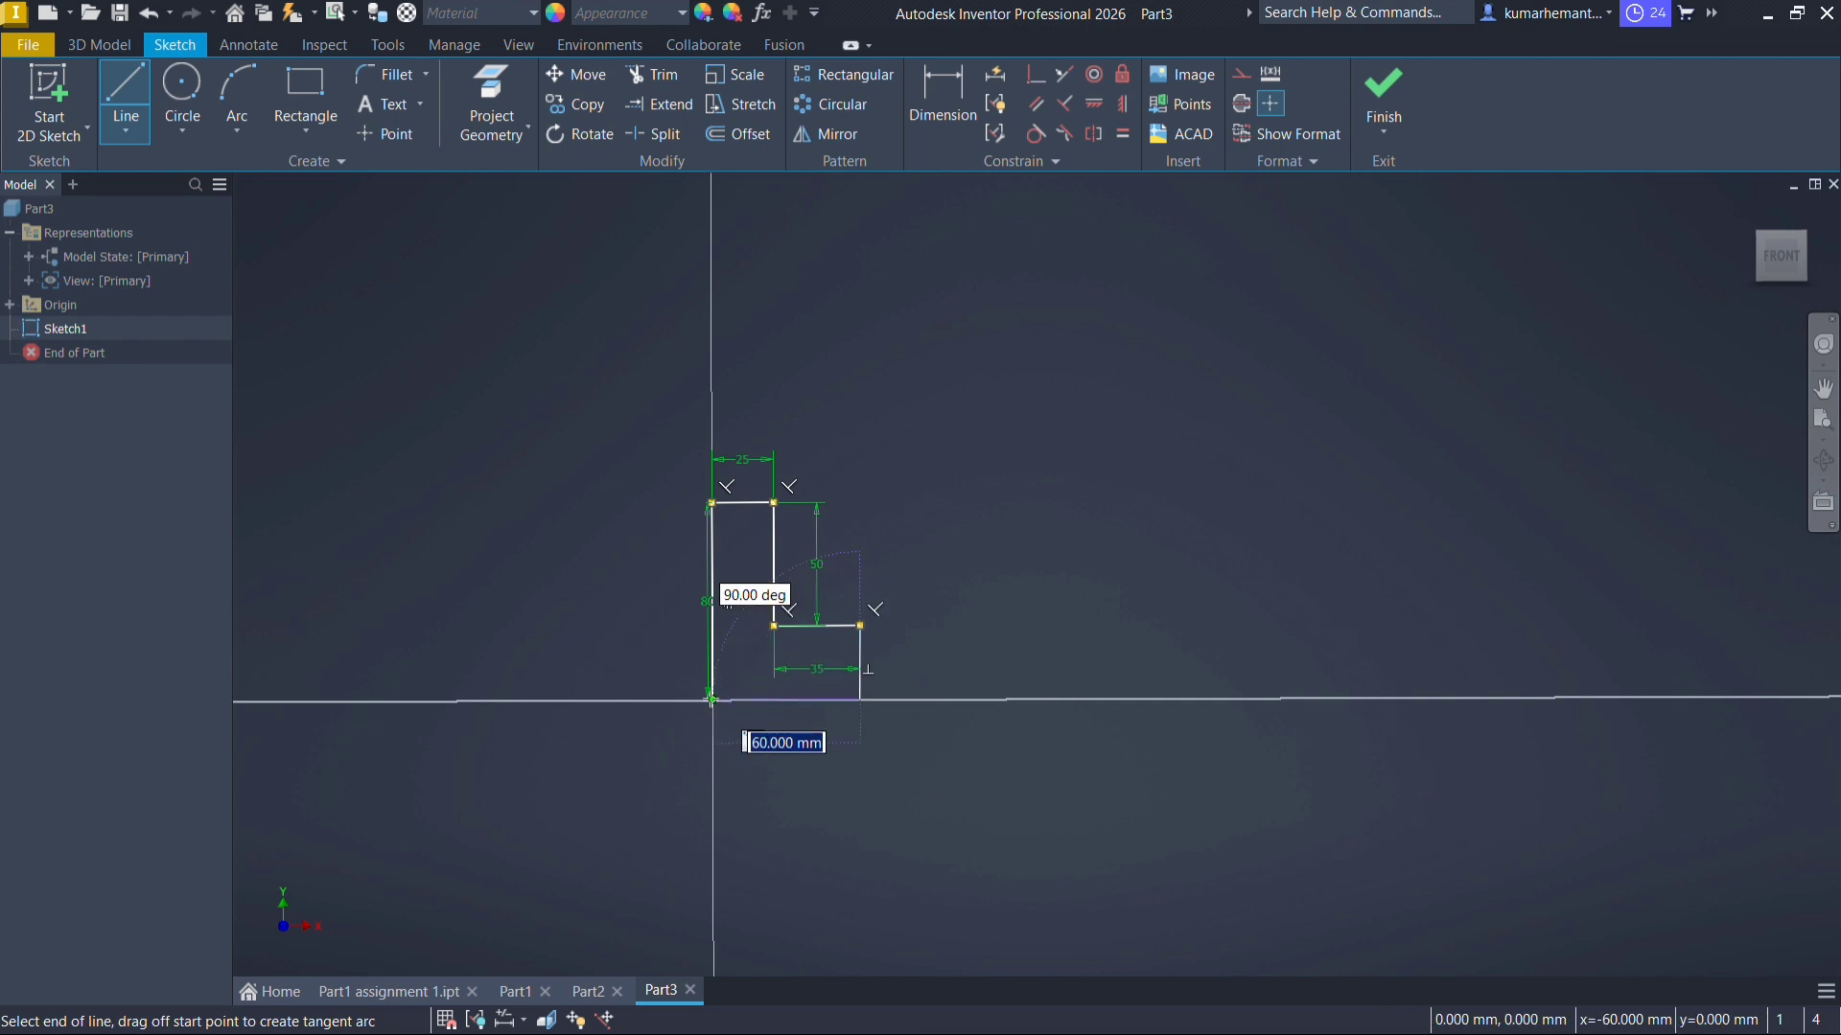
left_click(711, 700)
right_click(713, 700)
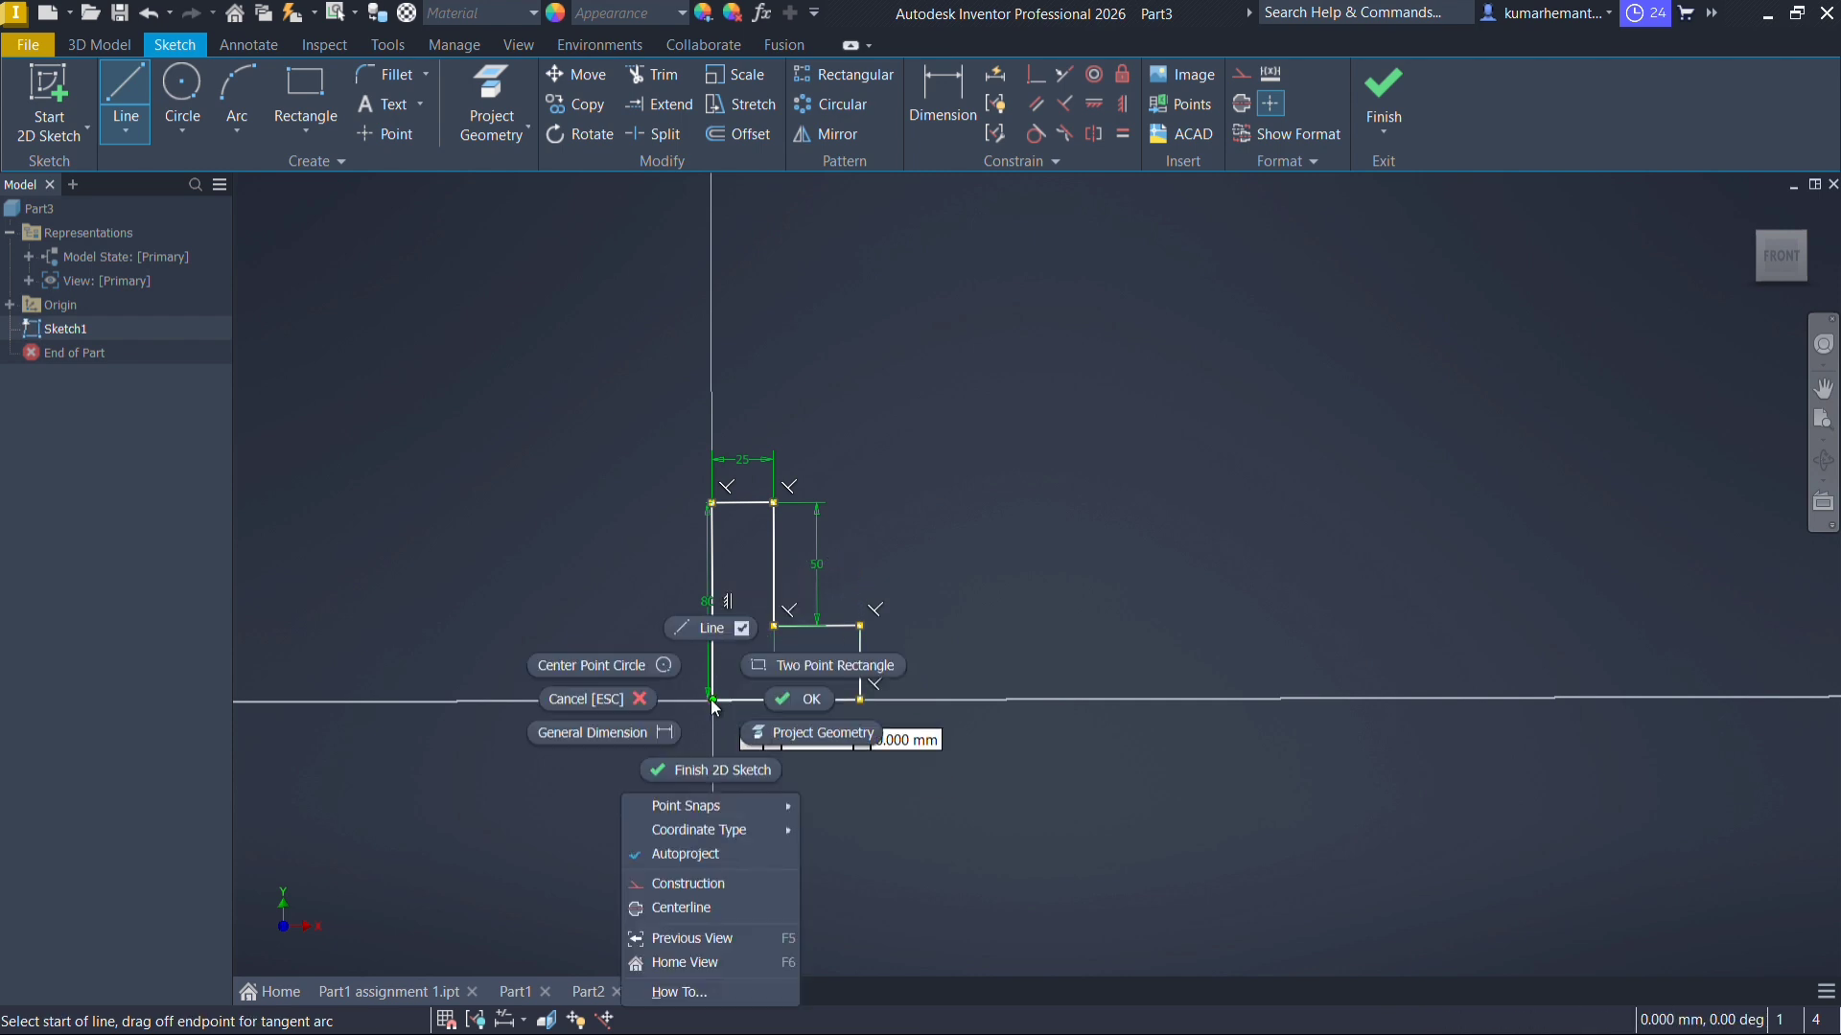
left_click(811, 700)
left_click(119, 52)
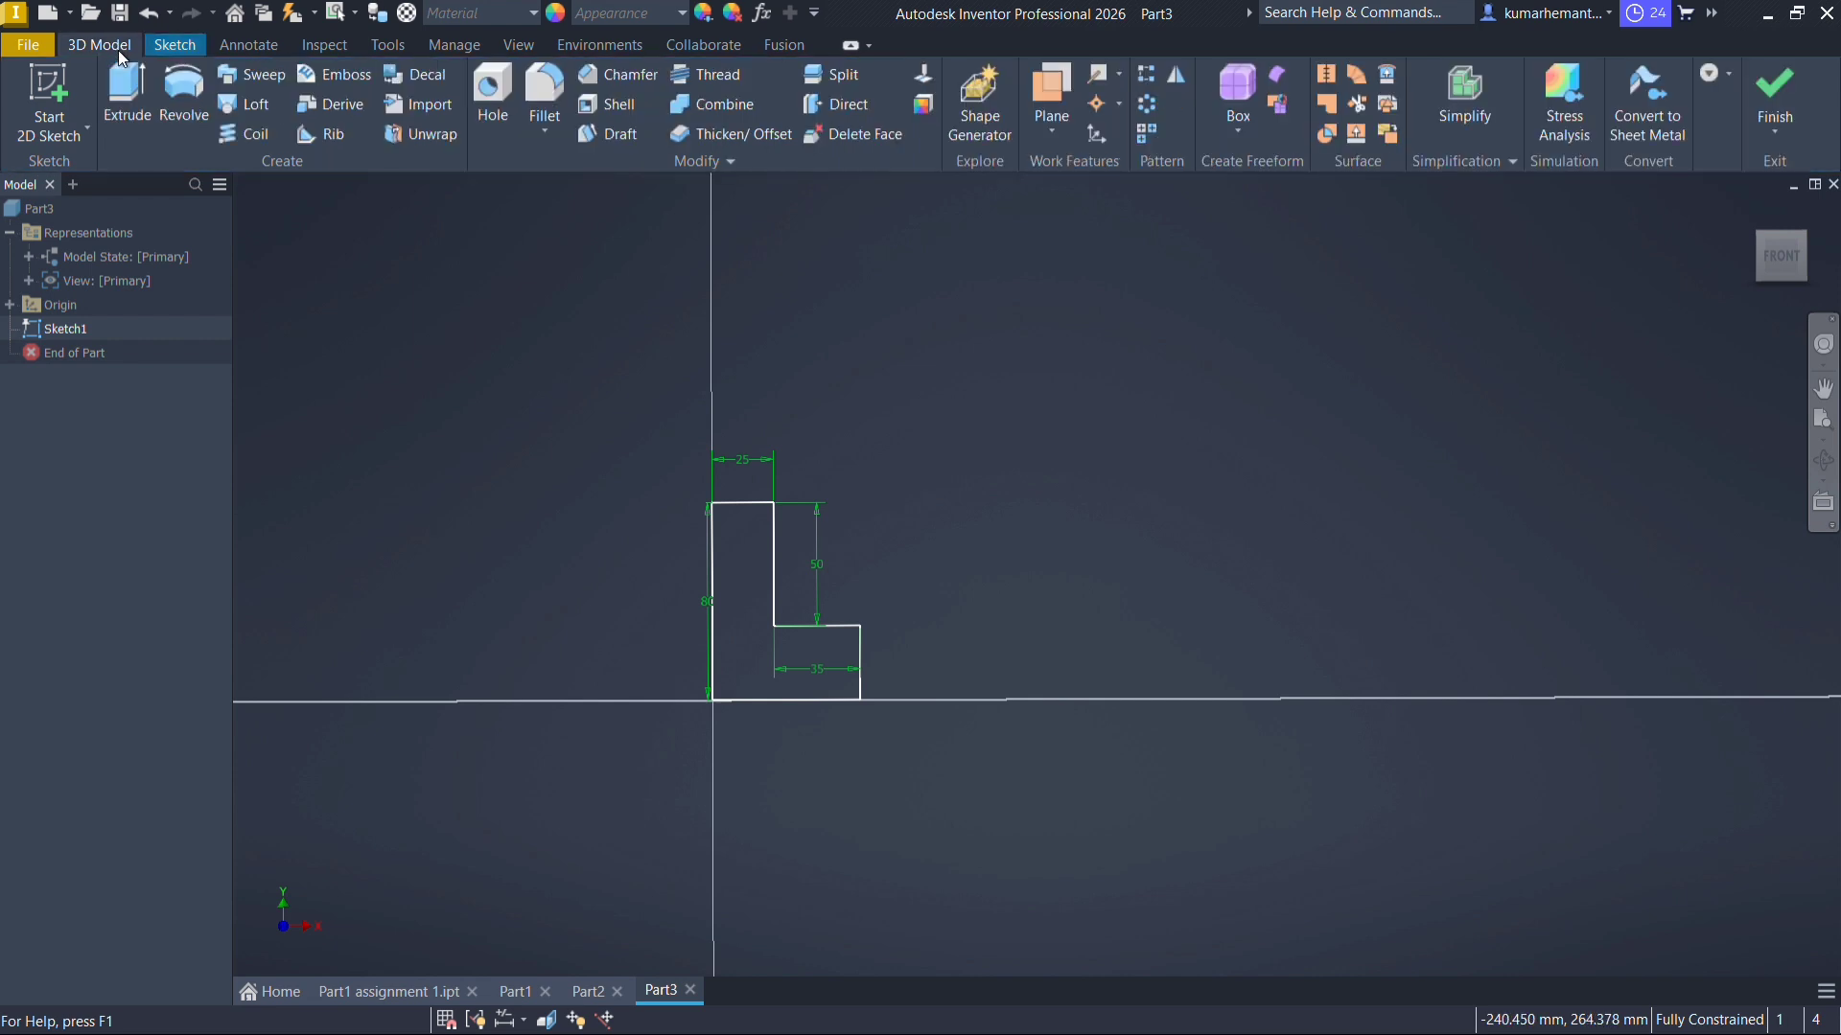
left_click(130, 91)
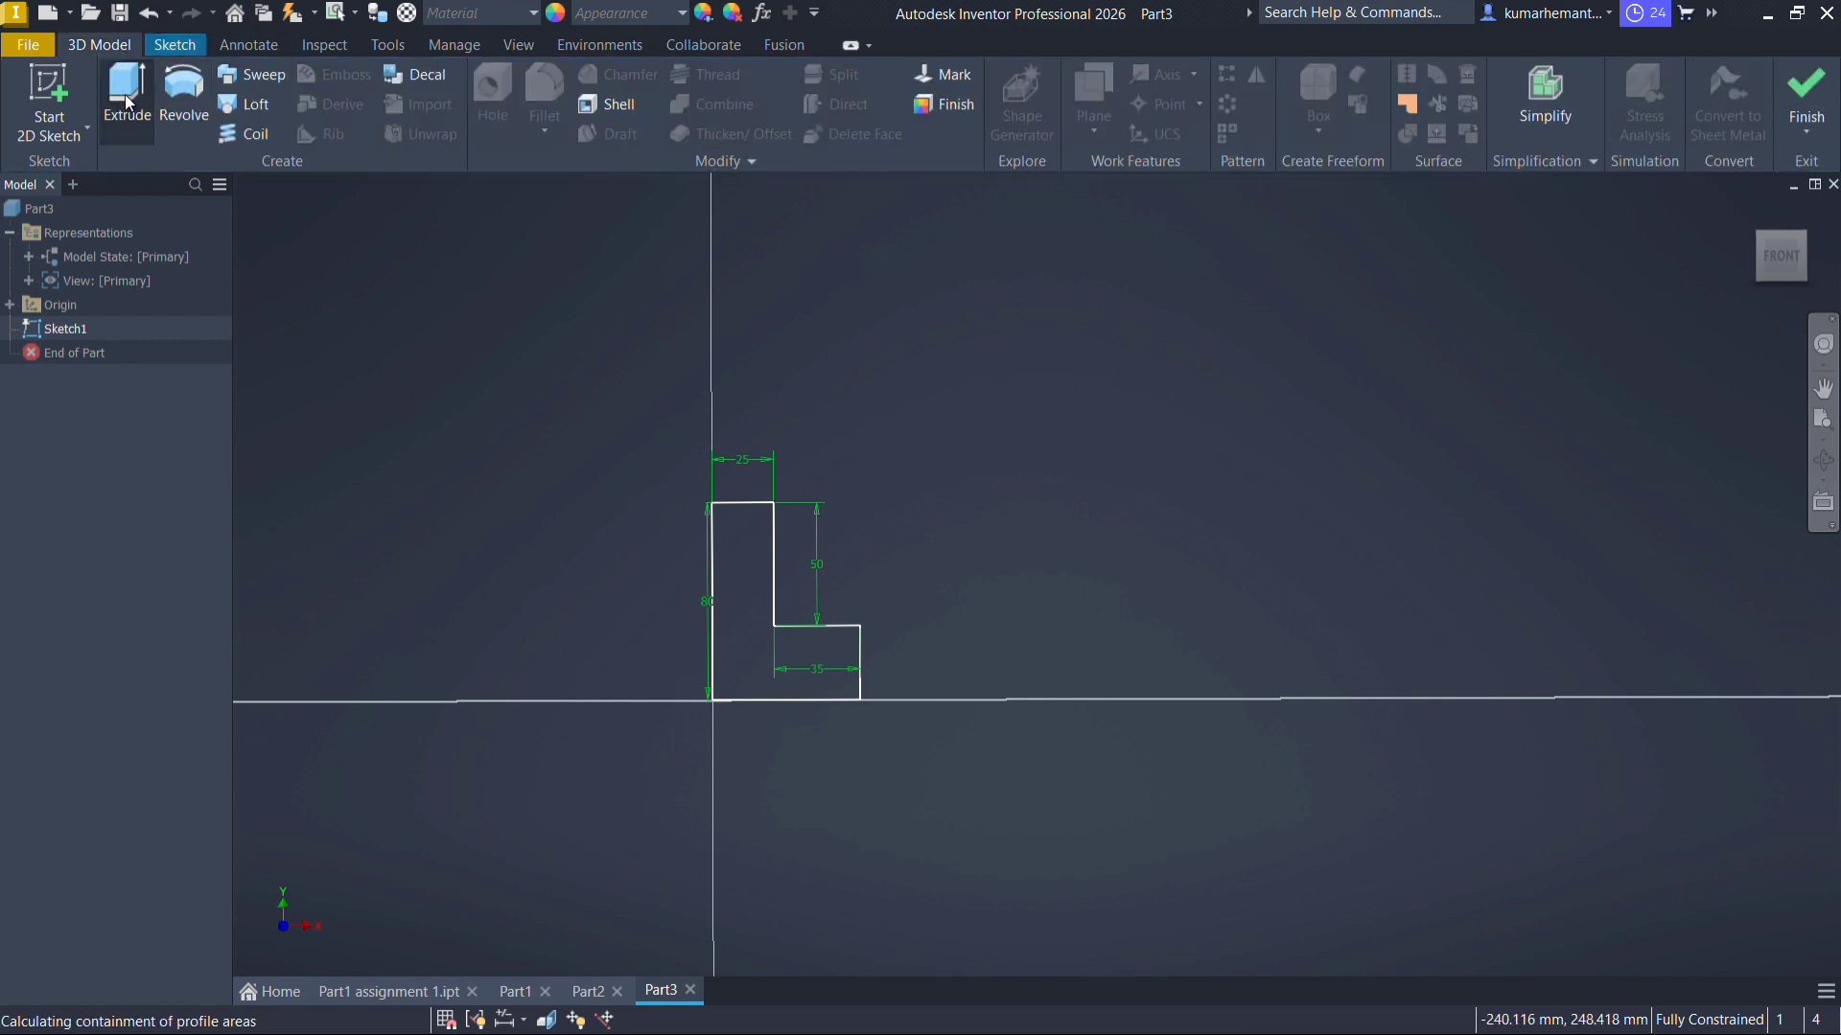
scroll(822, 561, "down", 2)
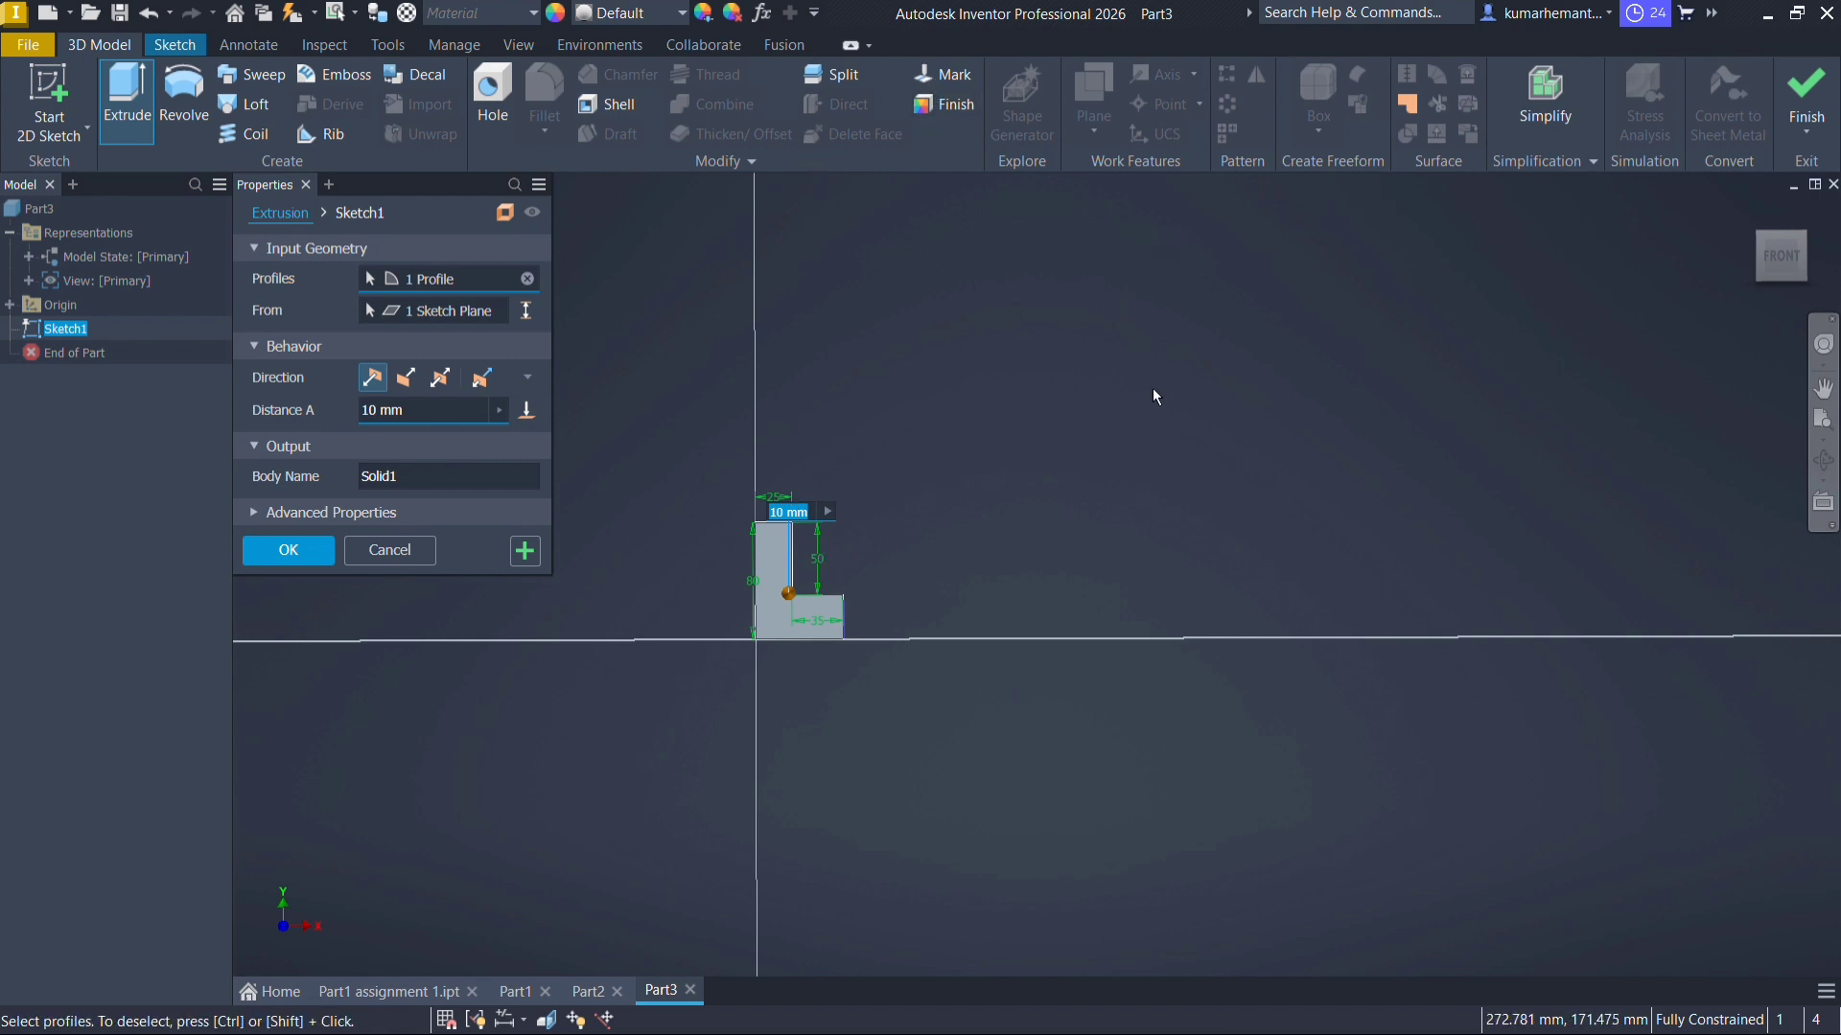
mouse_move(1152, 392)
middle_mouse_down()
mouse_move(1122, 419)
mouse_move(1233, 402)
mouse_move(1377, 316)
middle_mouse_up()
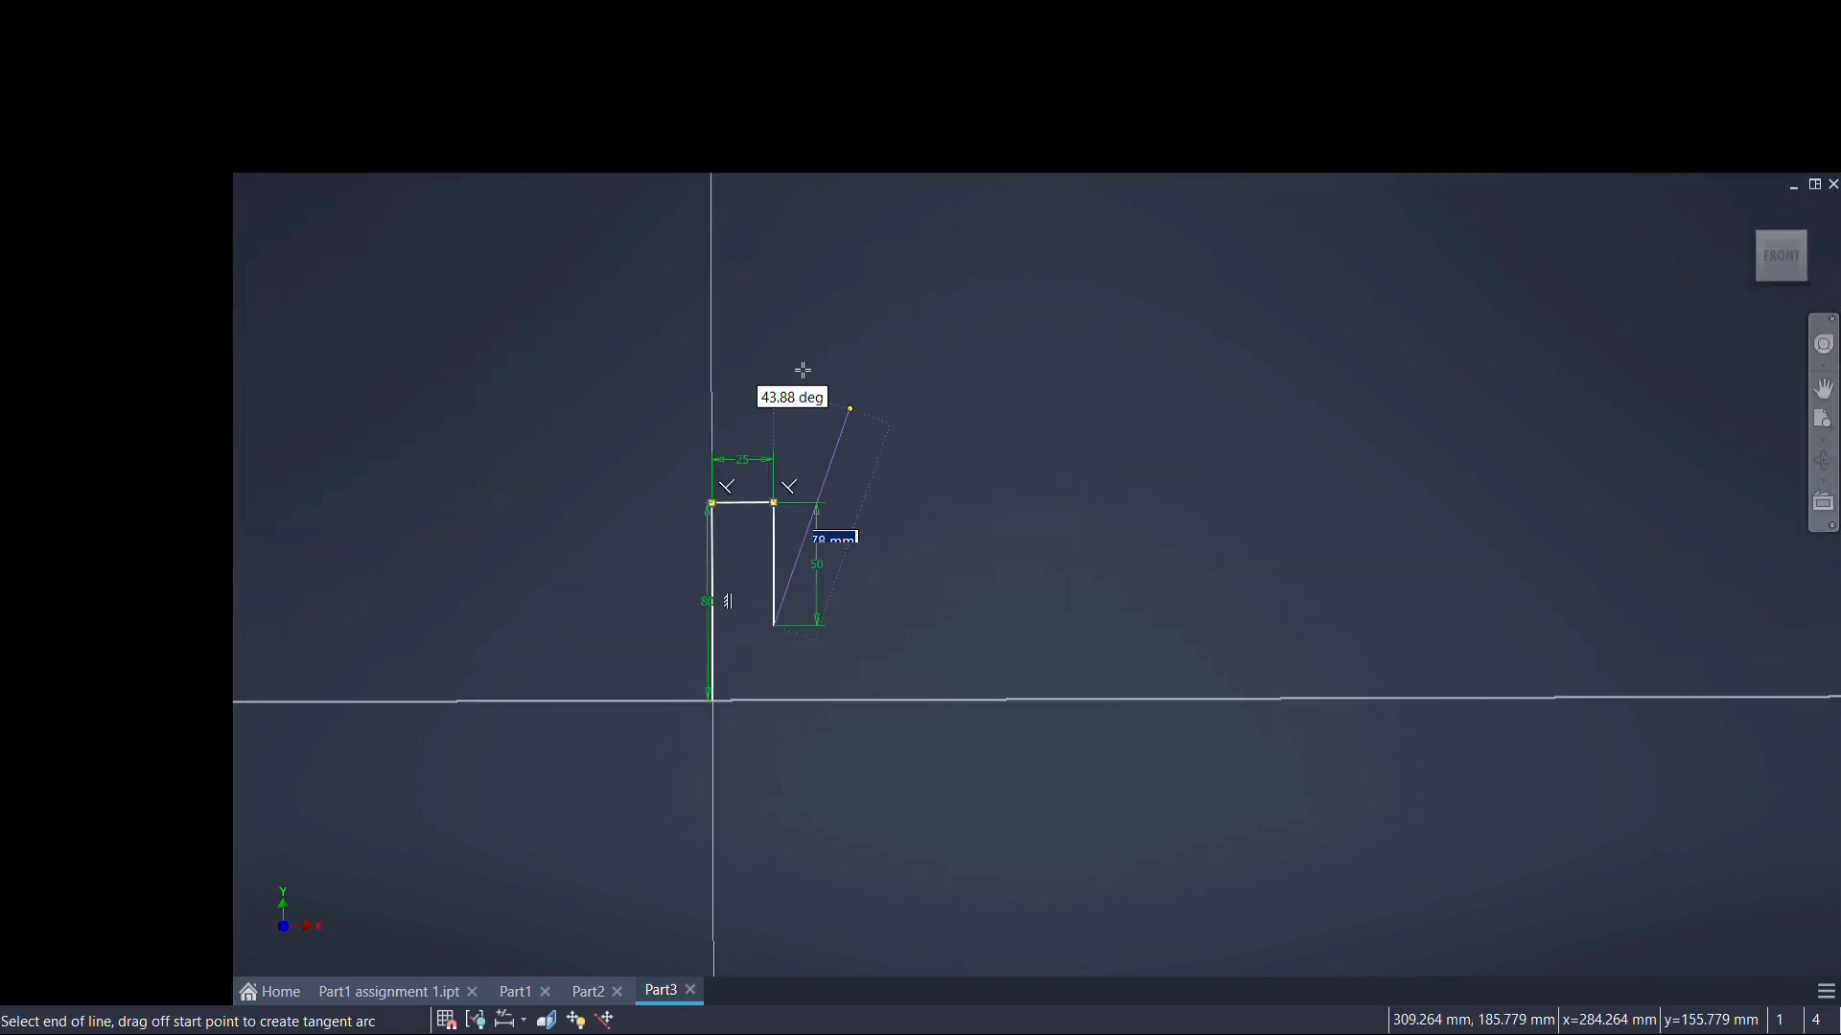
Complete the L-shaped profile with a 35 mm horizontal step, a vertical edge down to the horizontal axis and a base line back to the origin
left_click(774, 625)
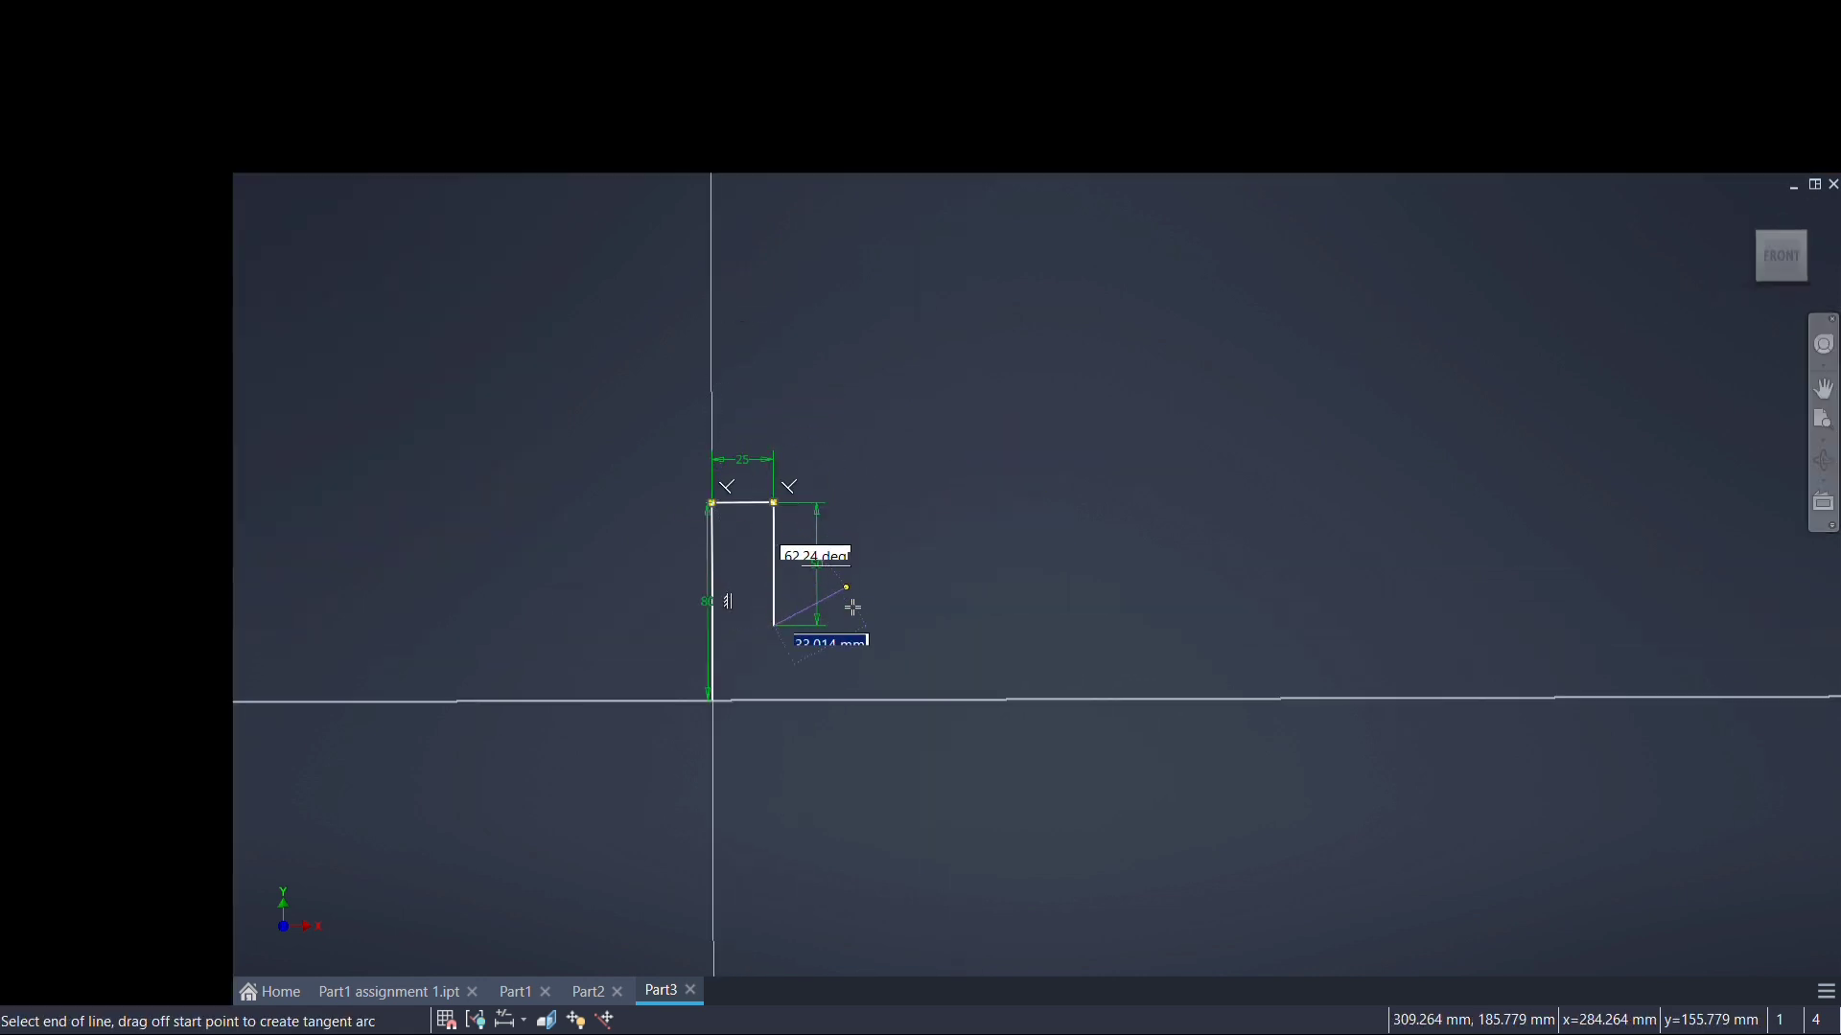
type("35")
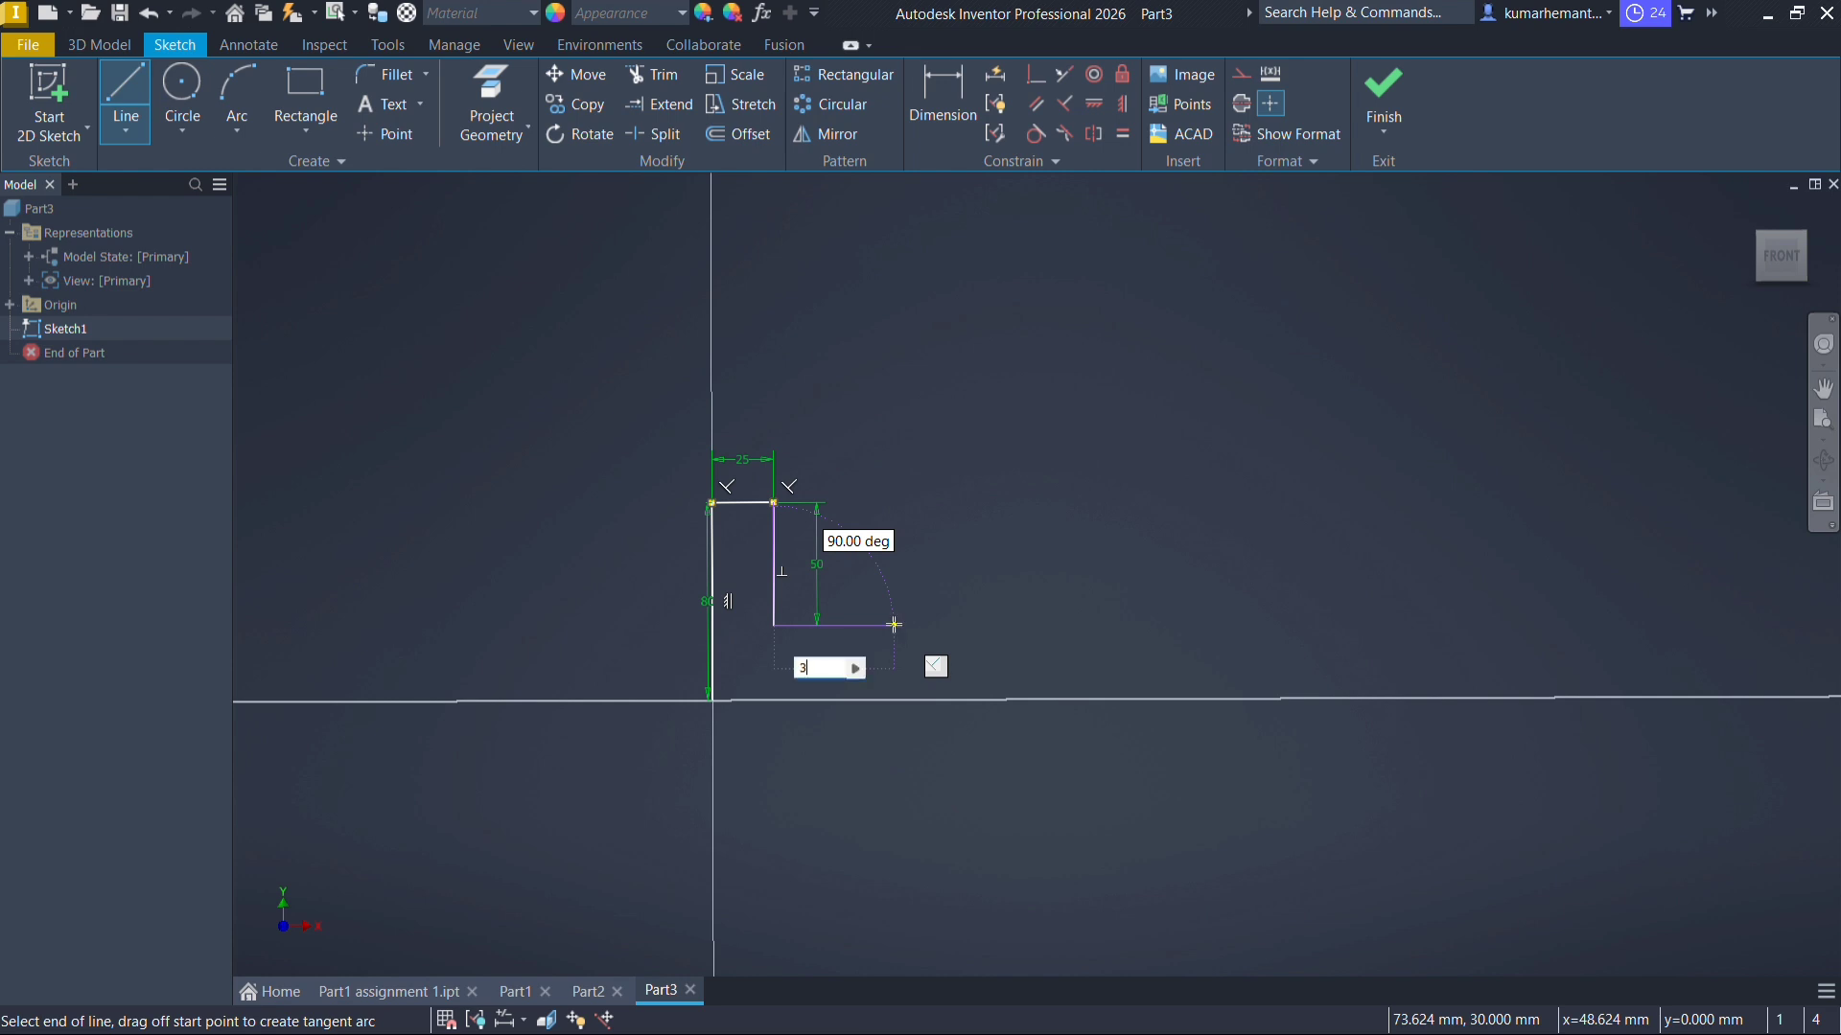
key("Return")
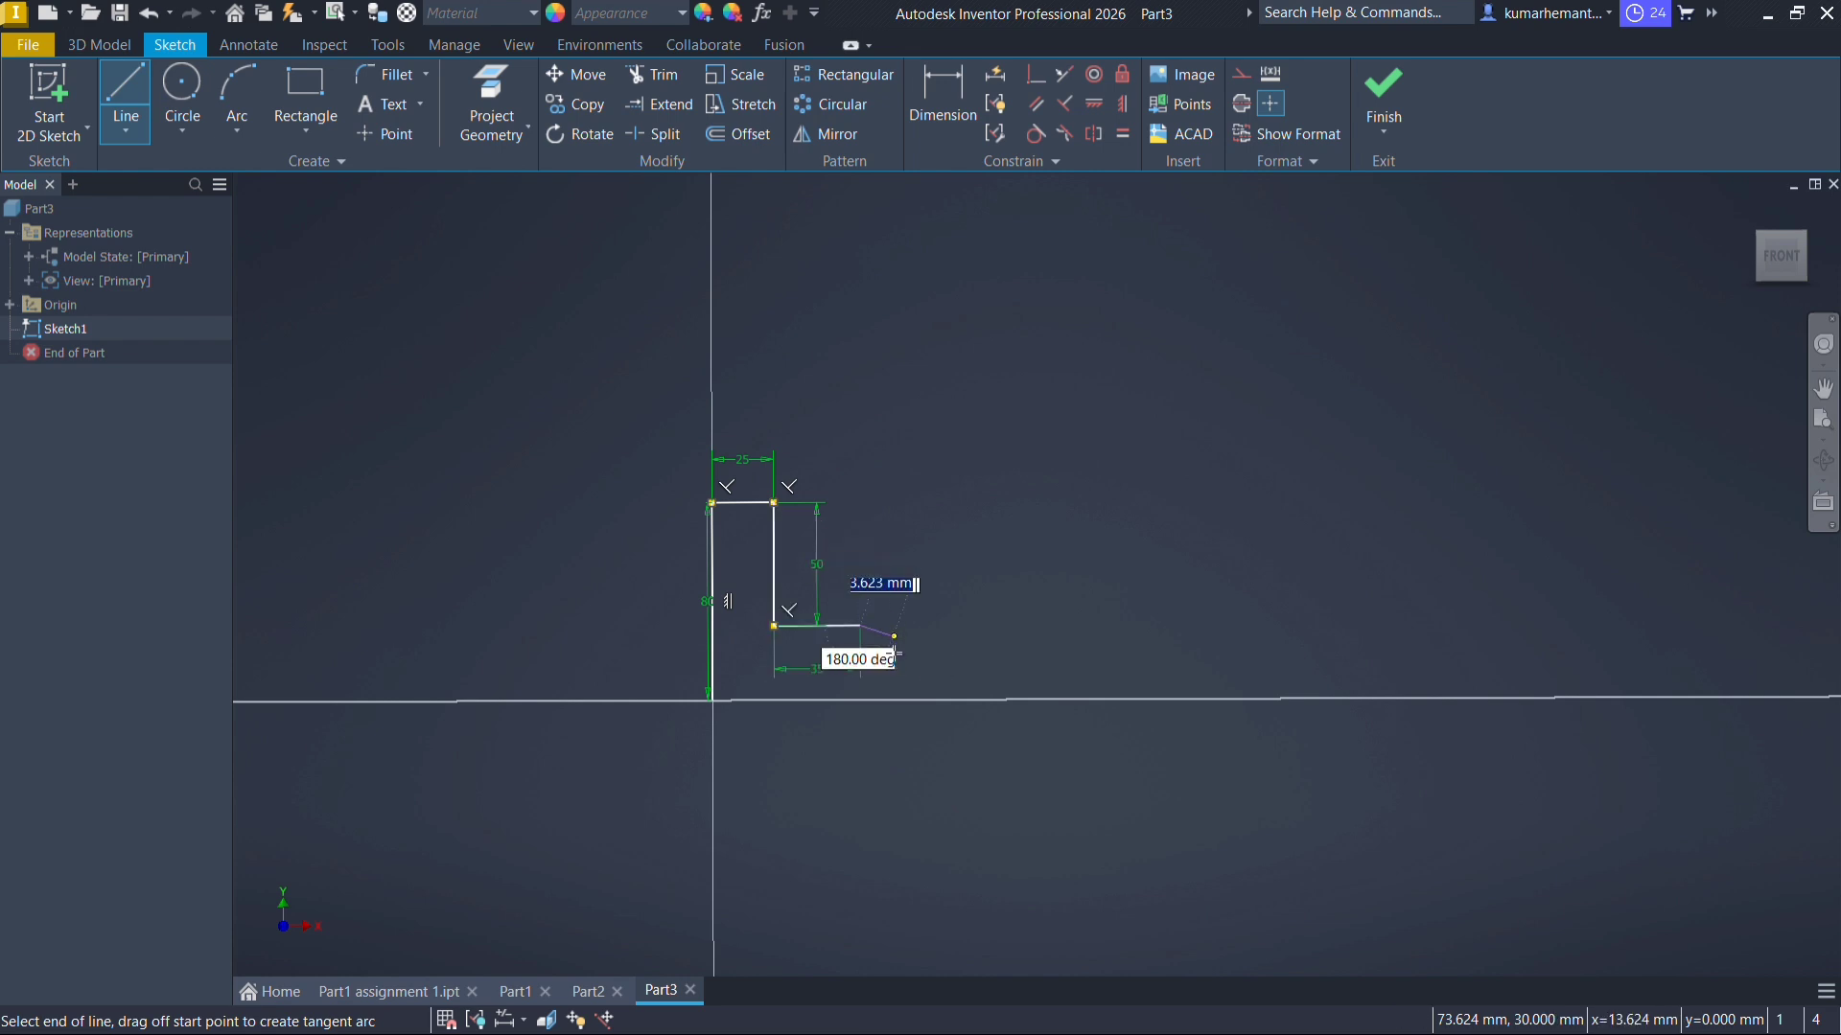
left_click(861, 699)
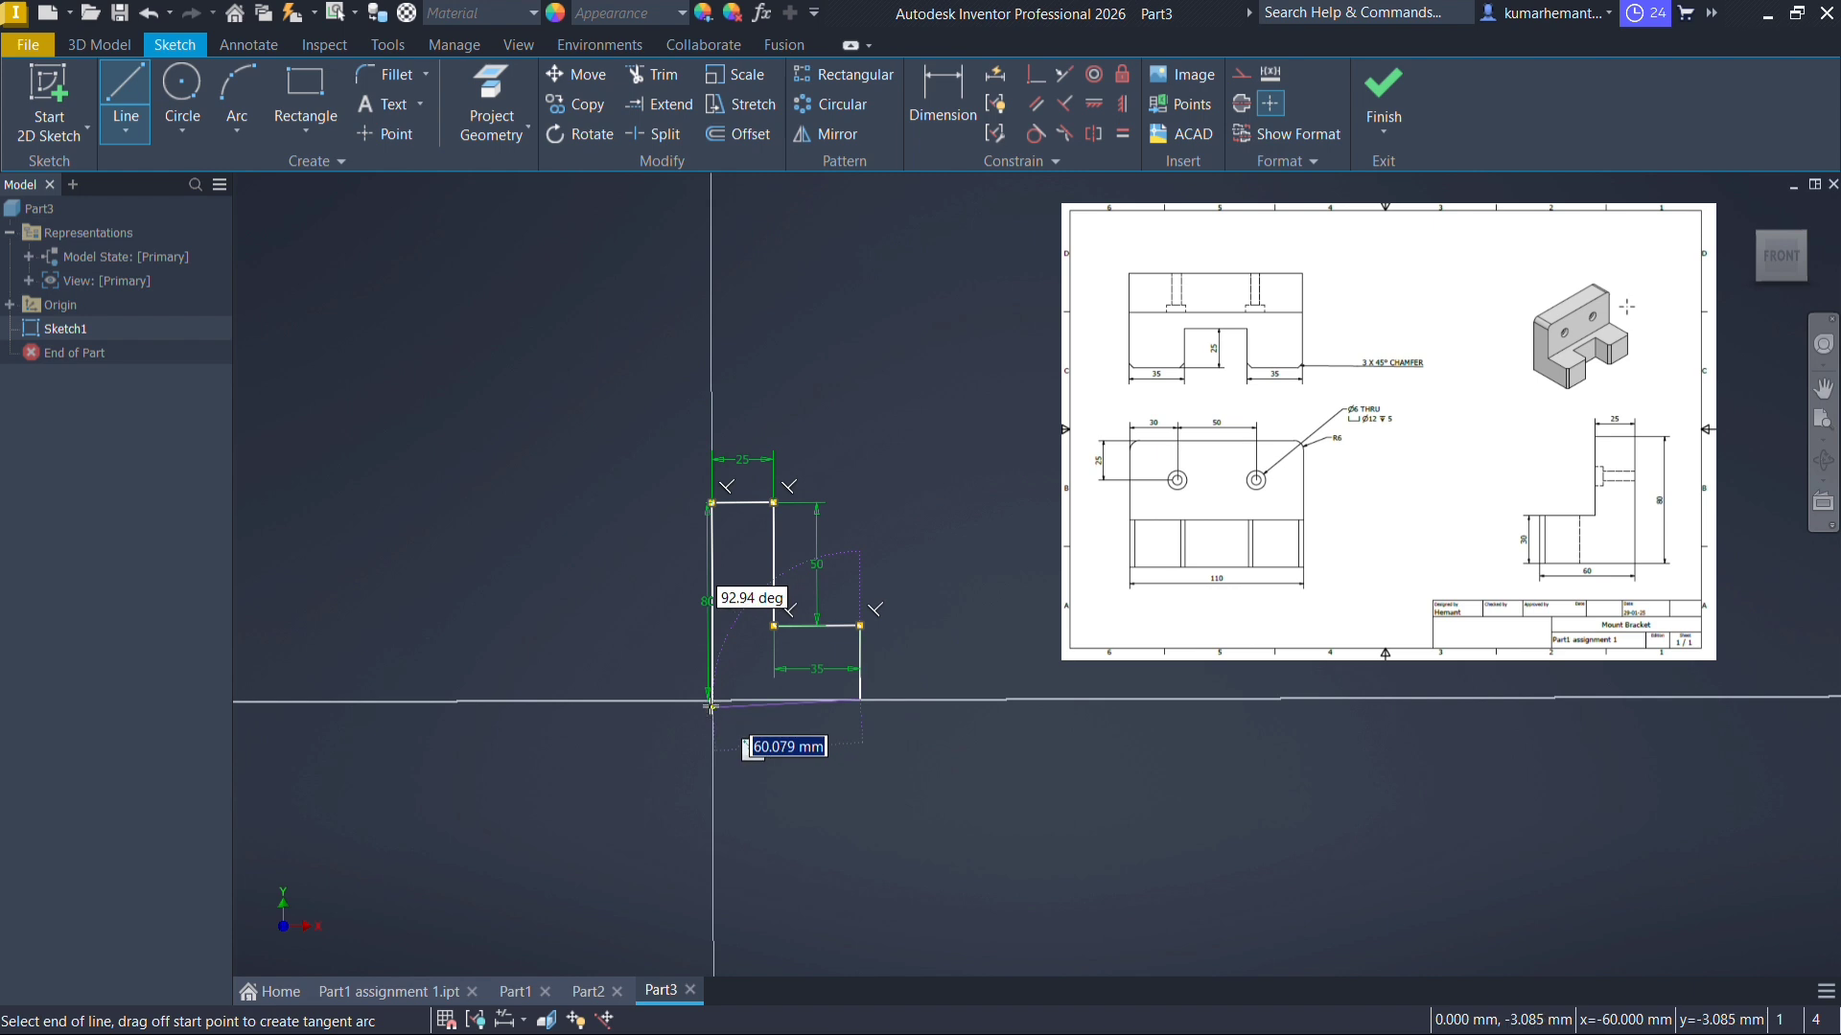
left_click(711, 700)
right_click(717, 702)
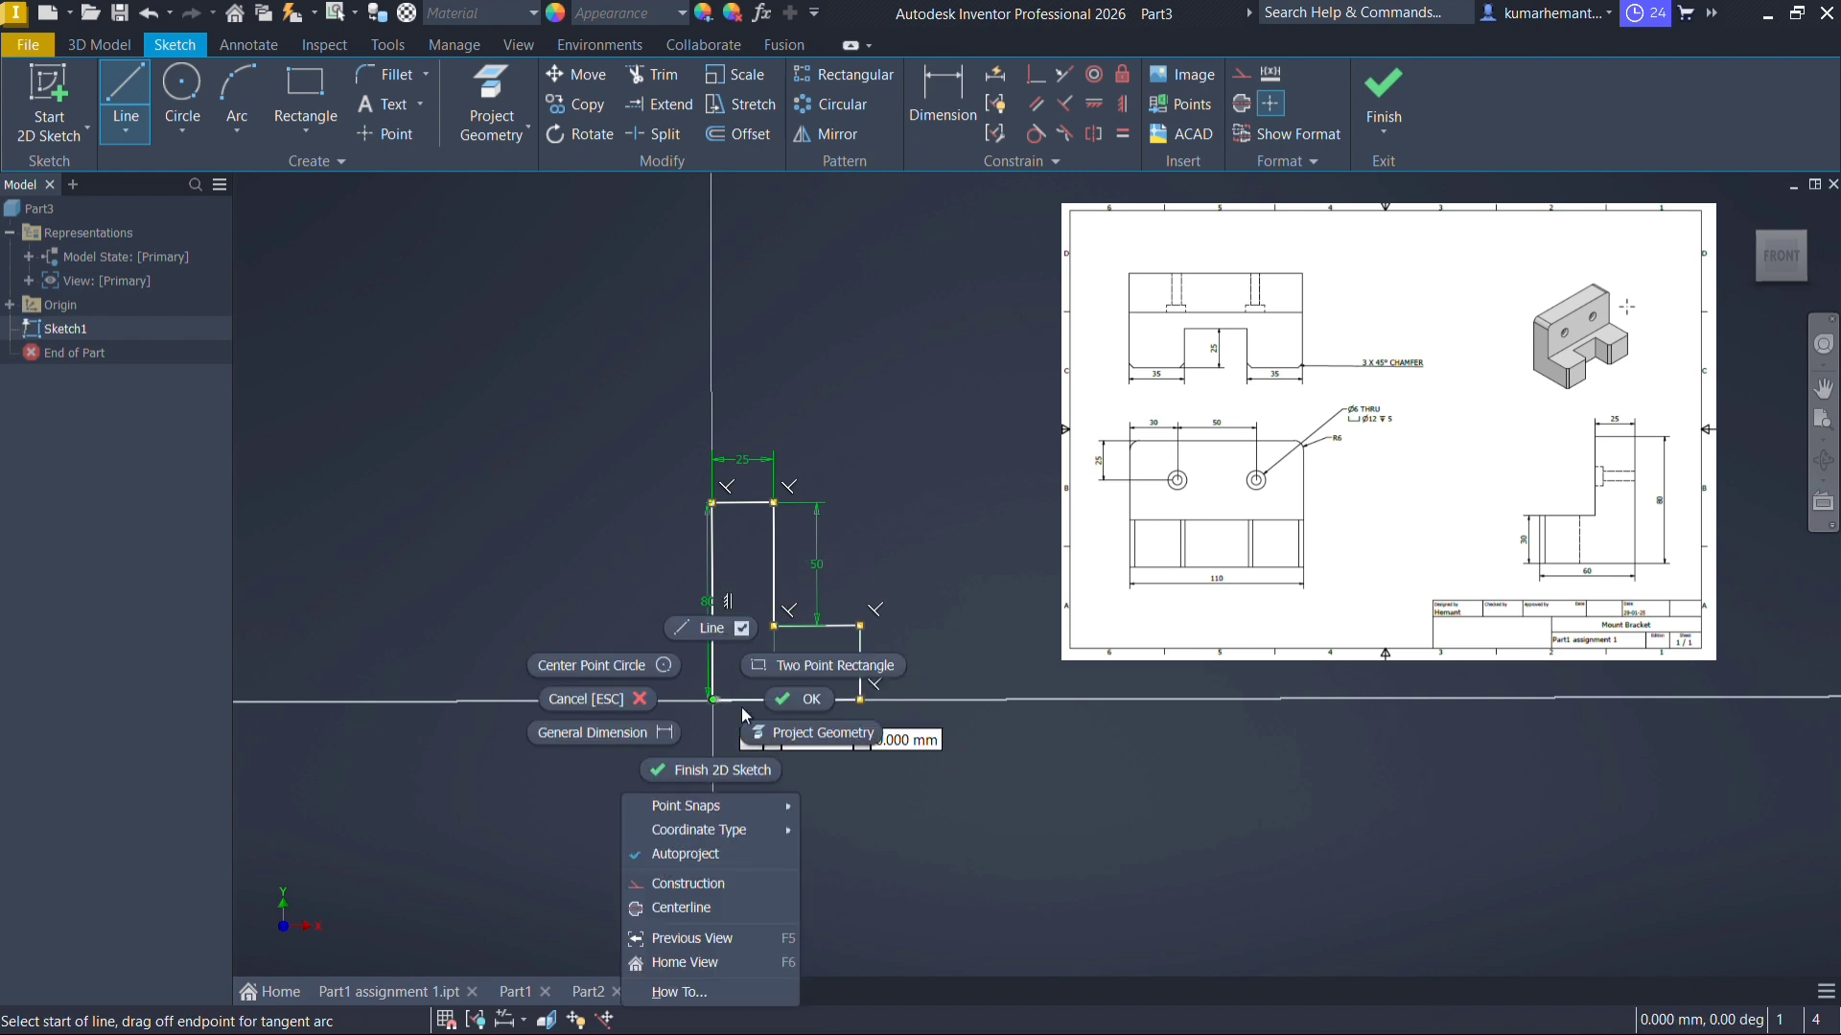
left_click(811, 705)
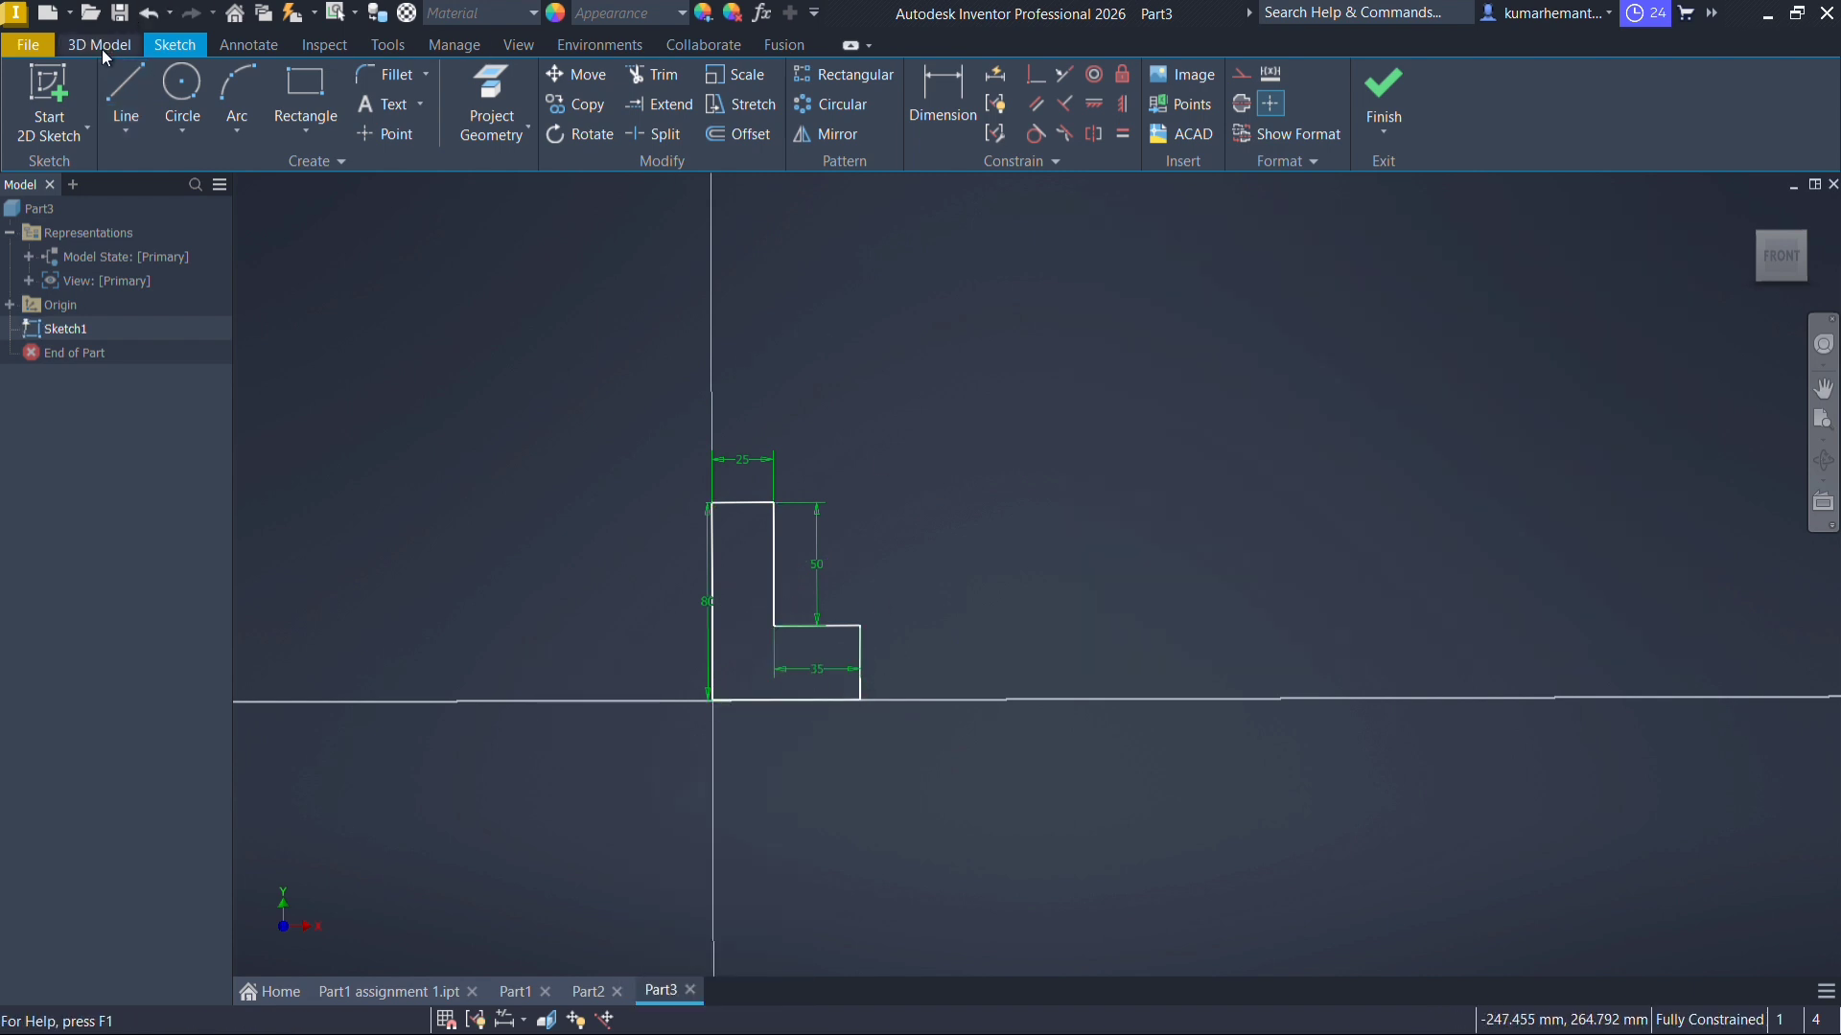
Extrude the closed L-shaped profile 110 mm in the default direction
left_click(120, 53)
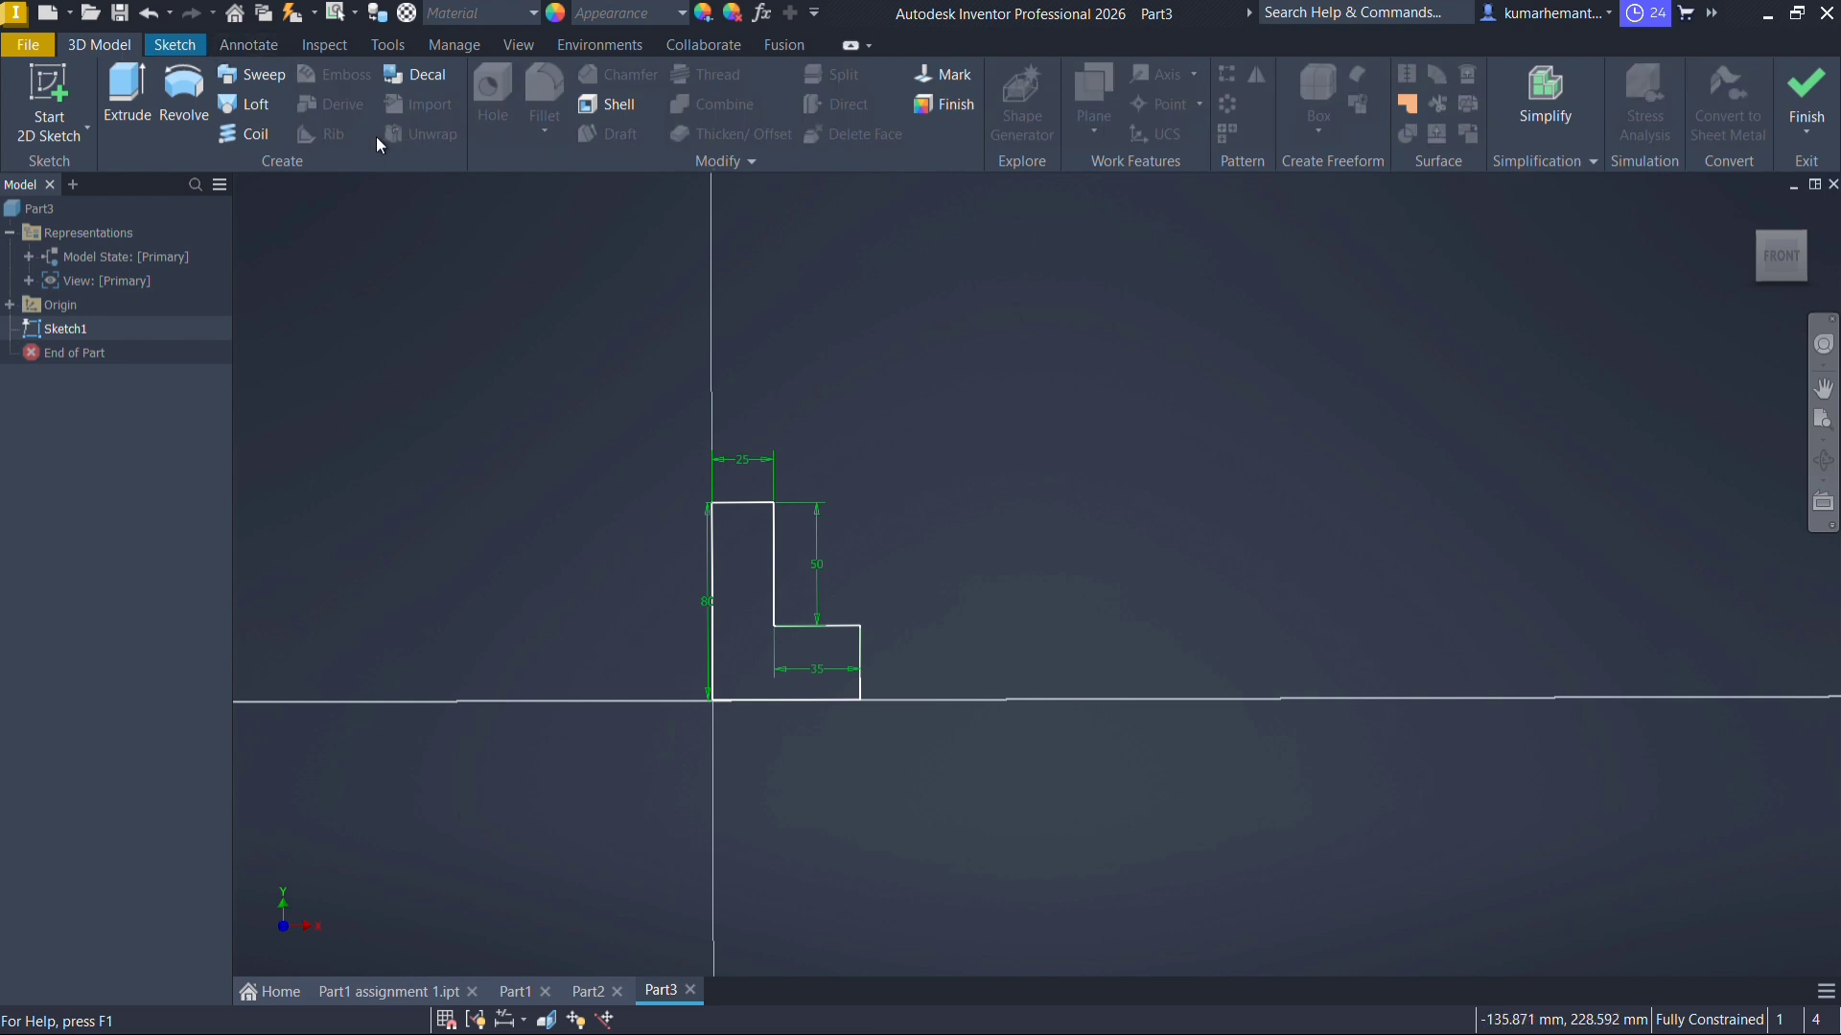
left_click(141, 106)
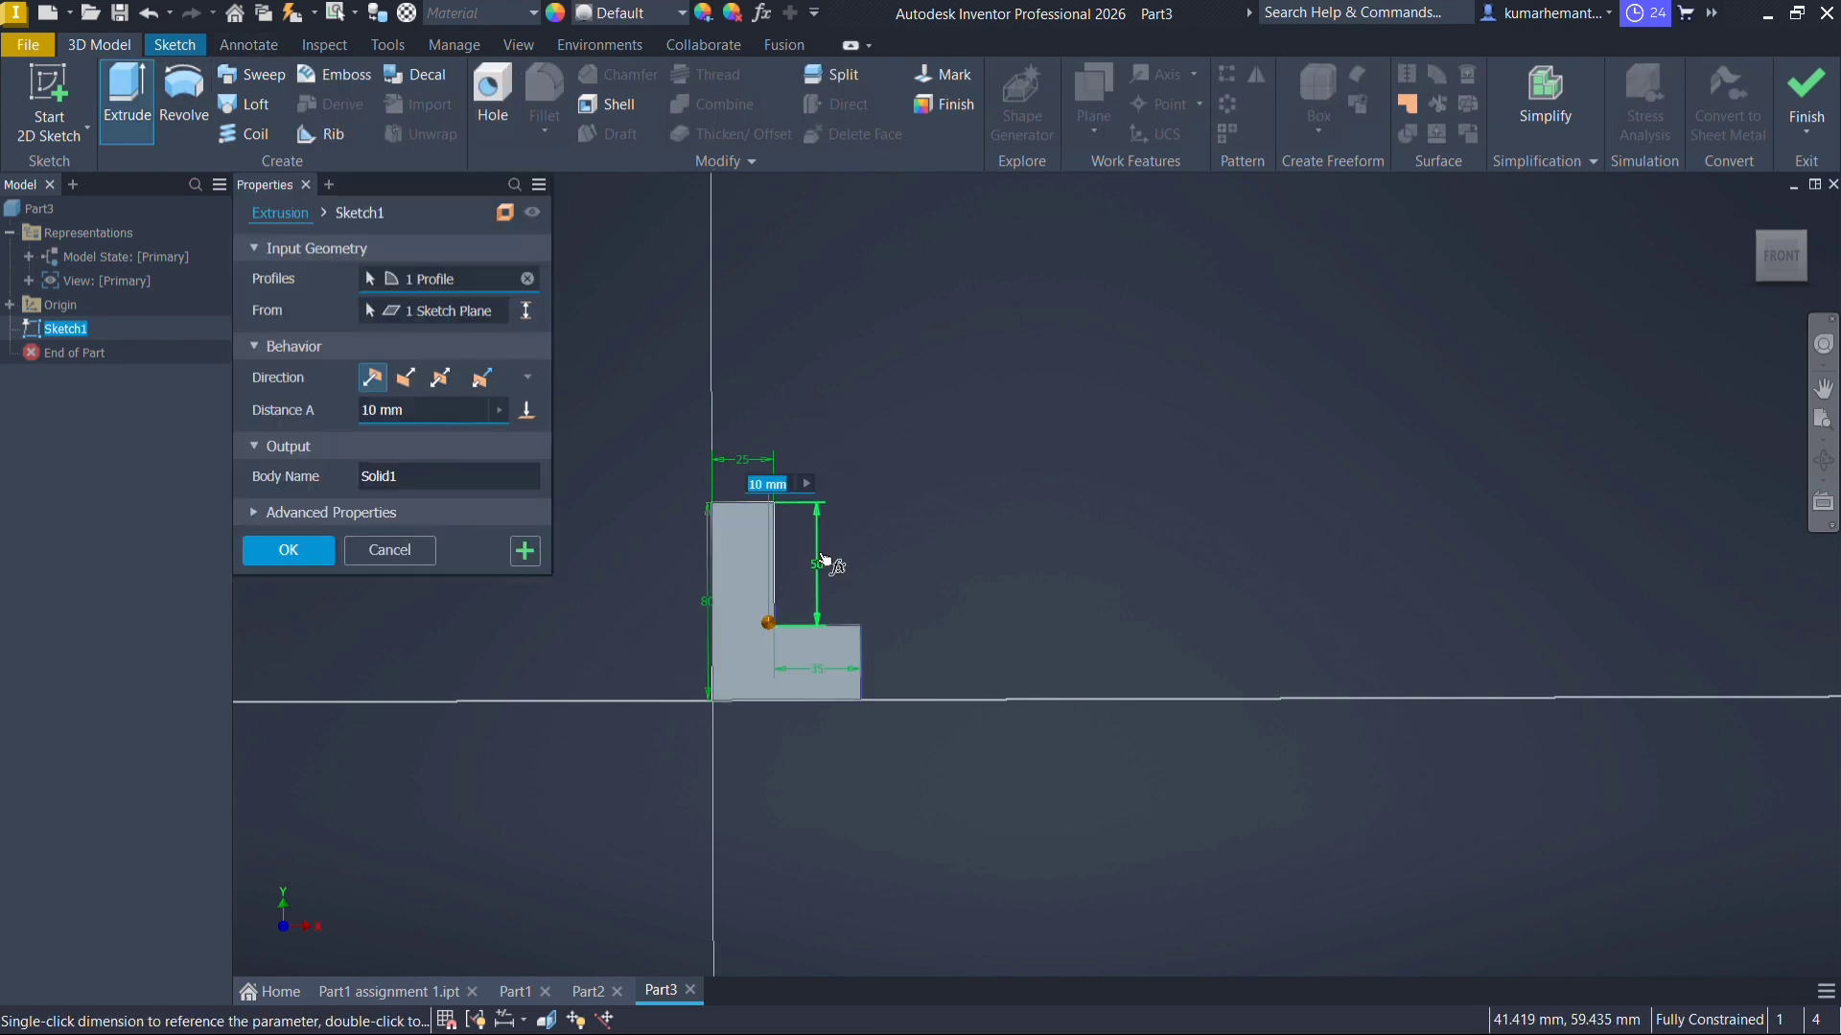
scroll(819, 546, "down", 2)
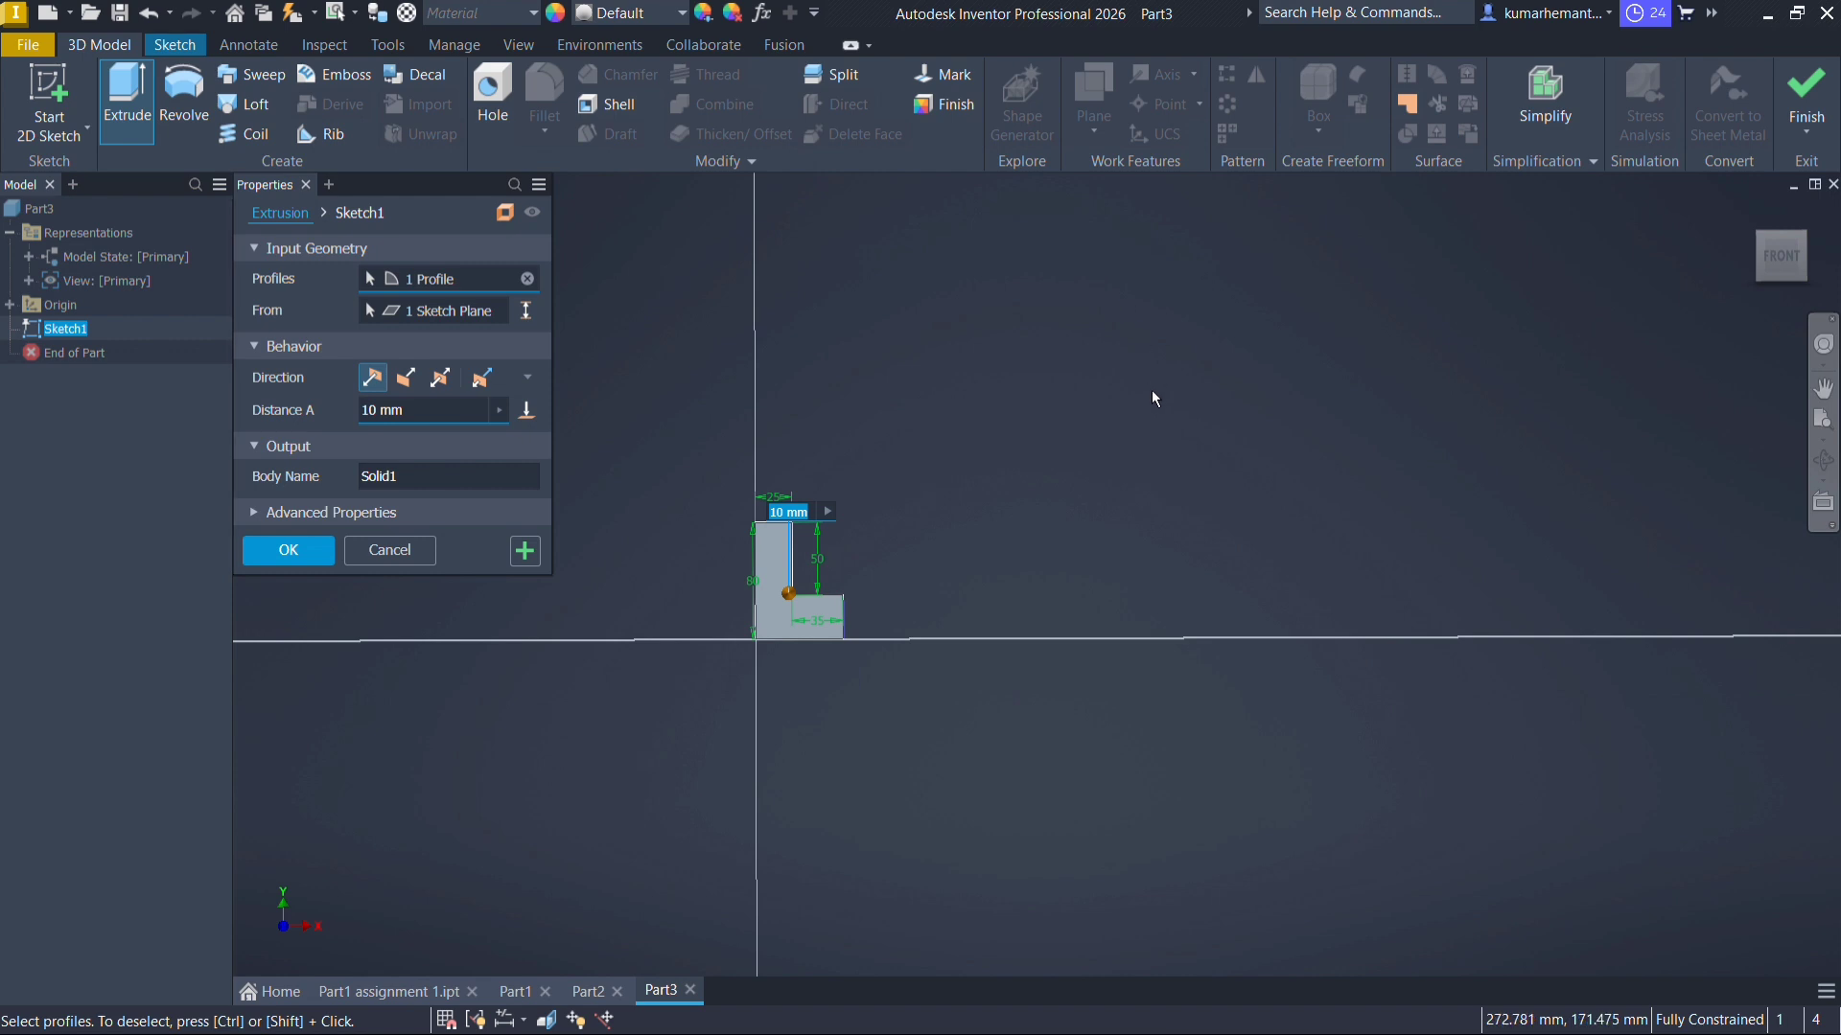
mouse_move(1152, 389)
middle_mouse_down()
mouse_move(1122, 415)
mouse_move(1367, 330)
middle_mouse_up()
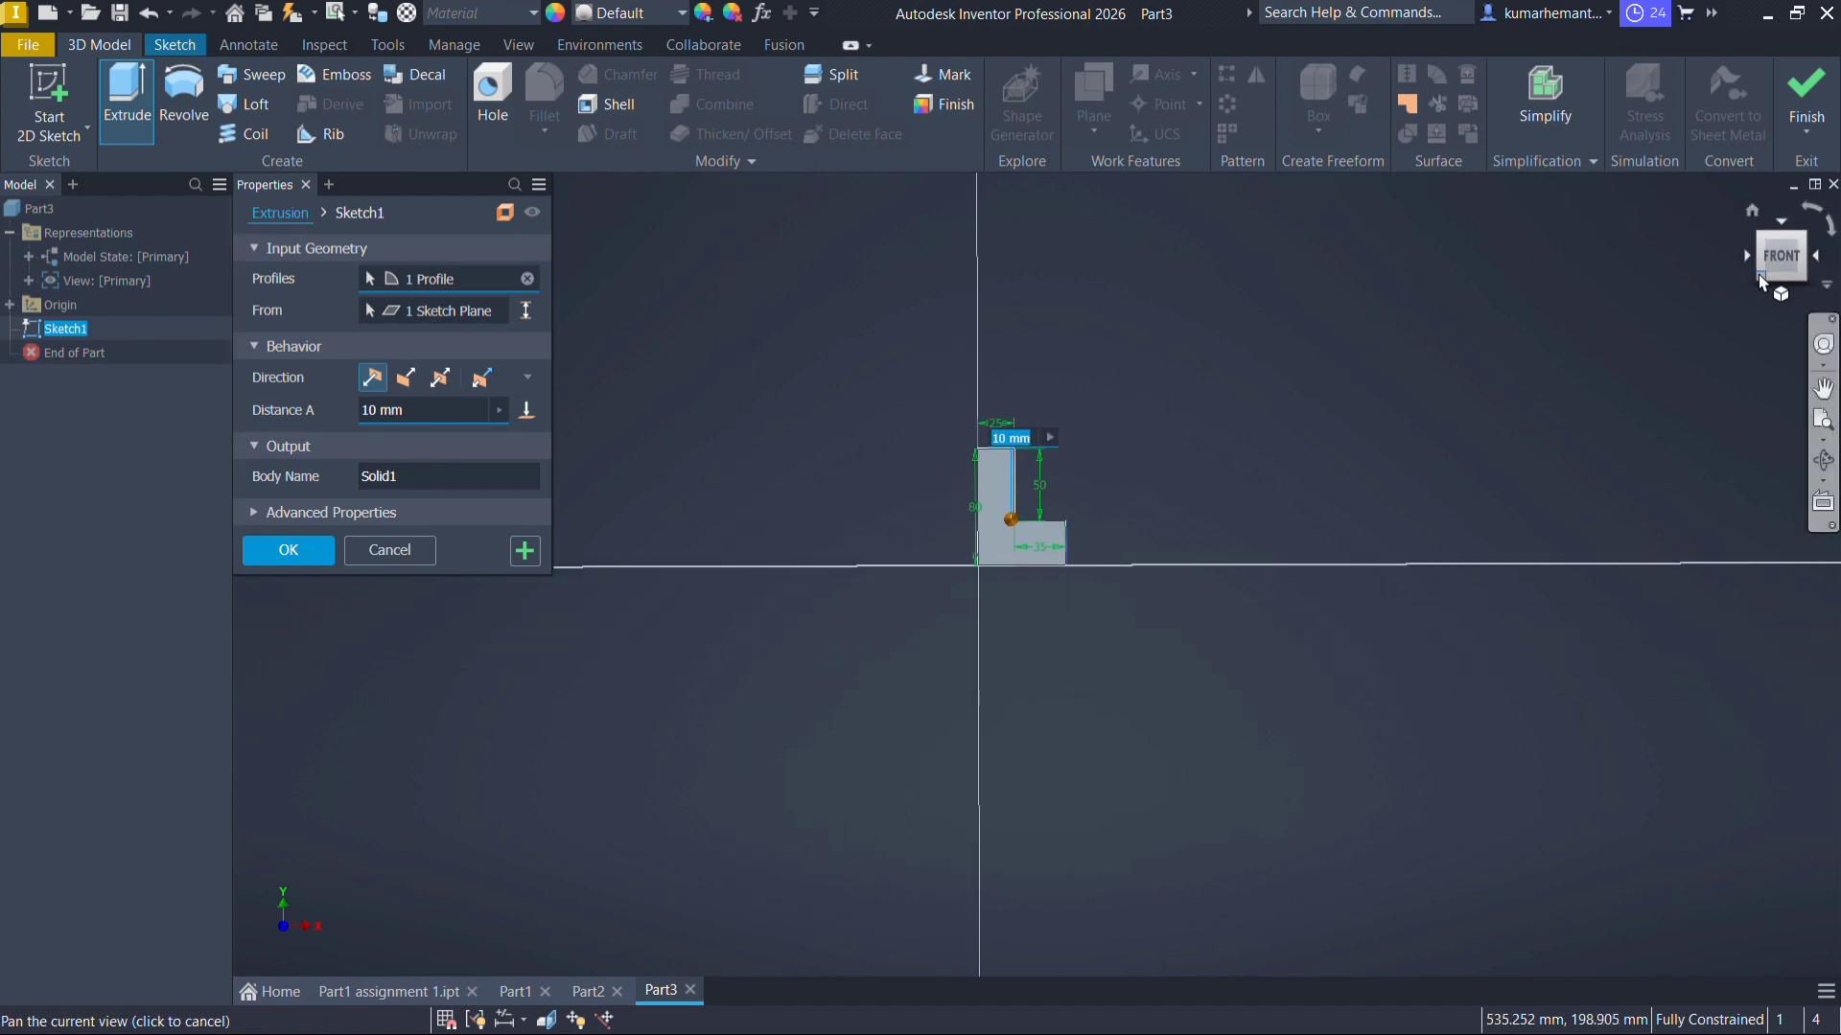
left_click_drag(1779, 255, 1677, 322)
left_click_drag(986, 554, 922, 606)
type("110")
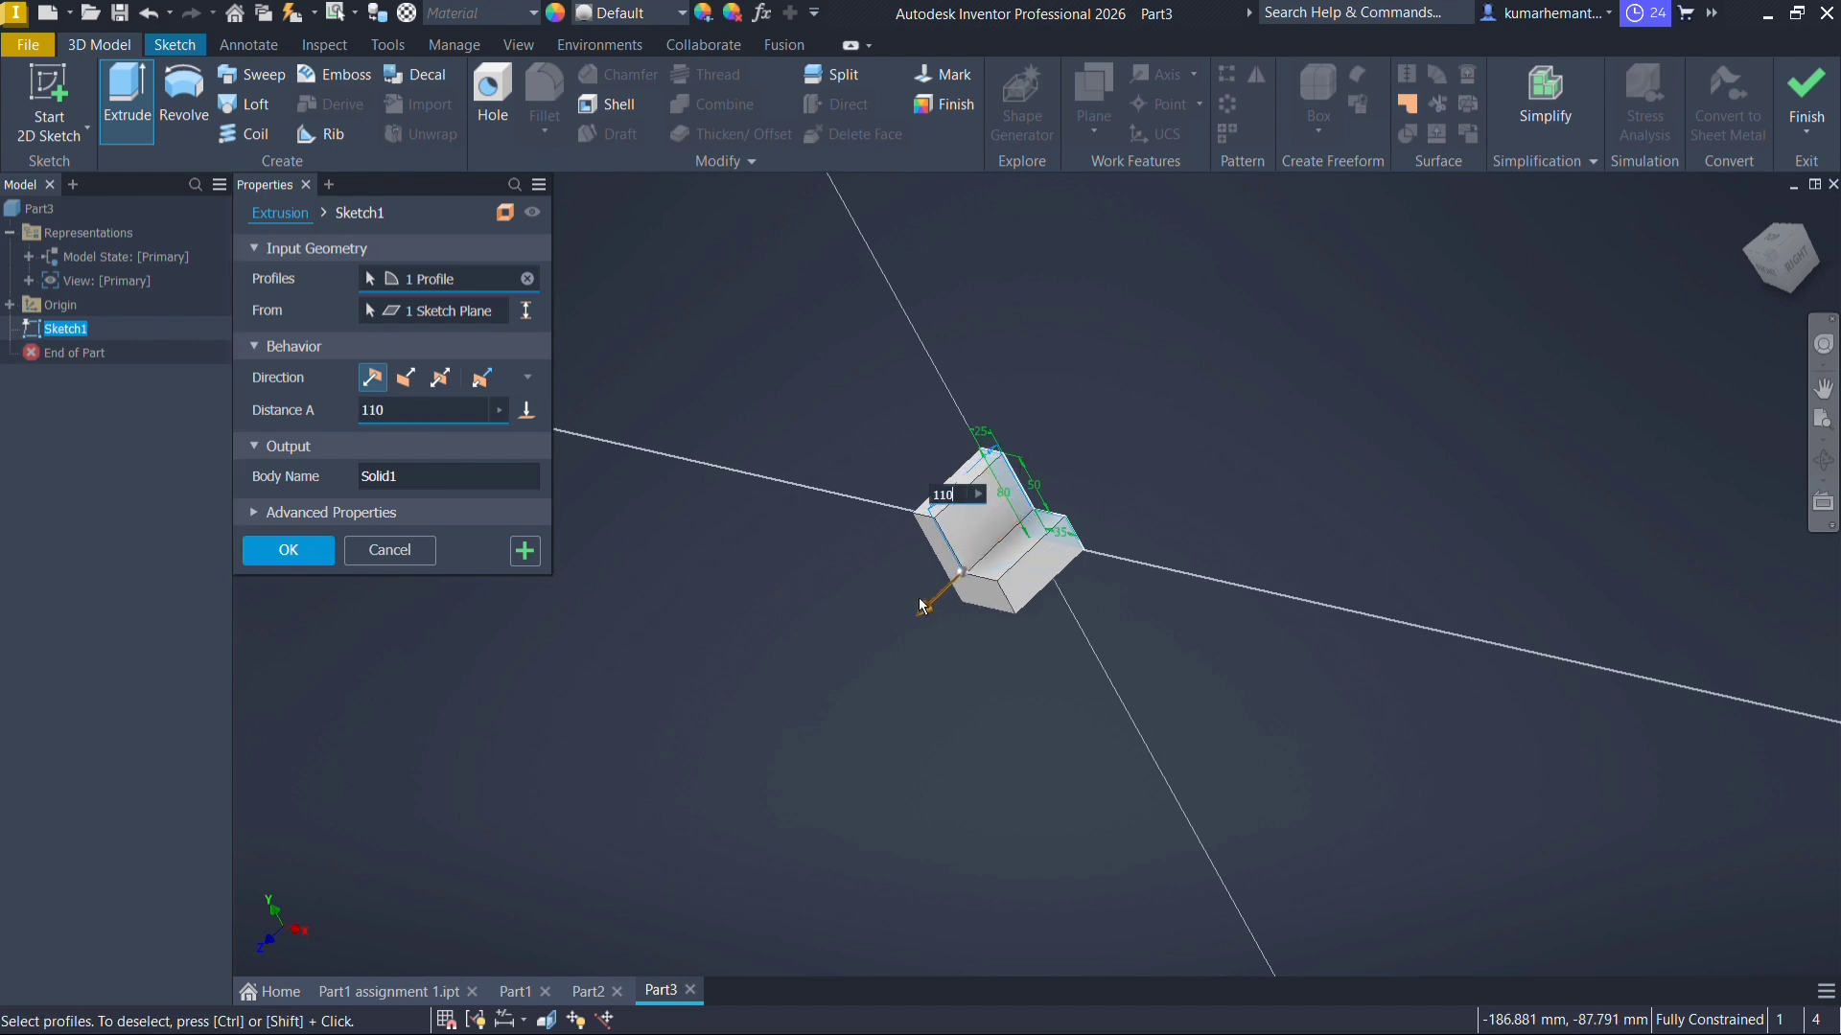
key("Return")
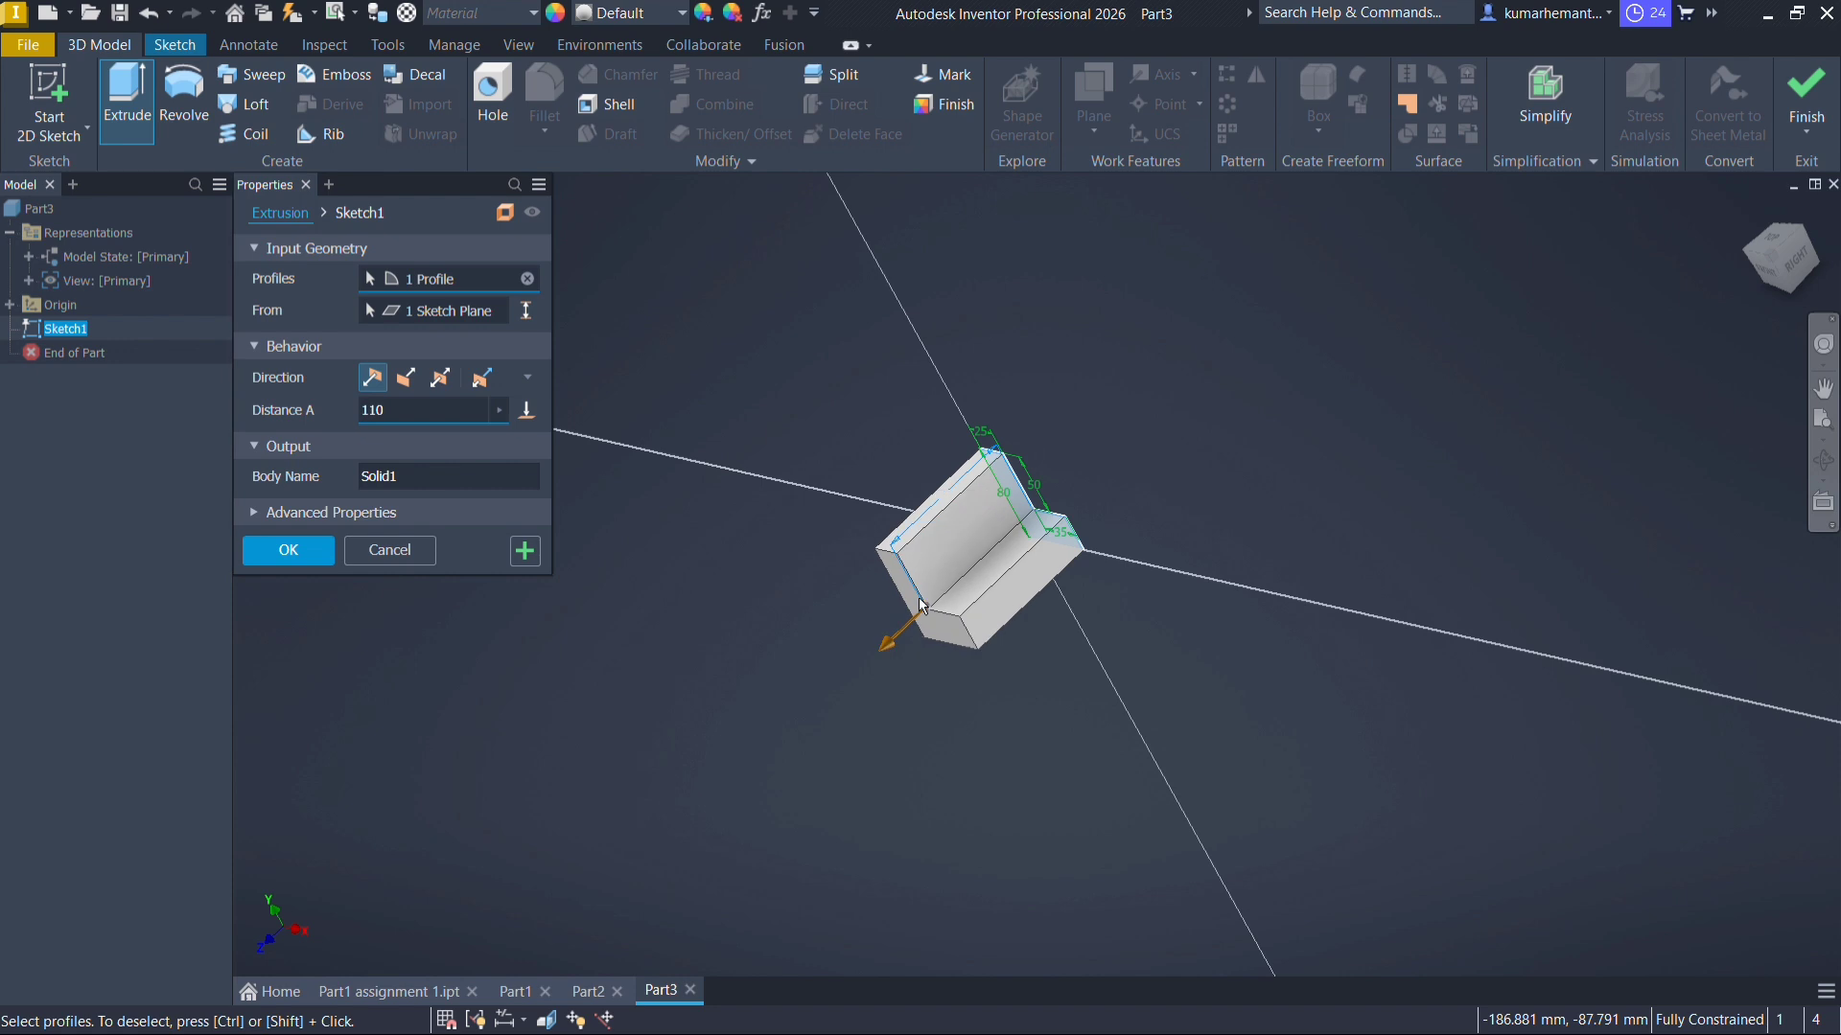
key("Return")
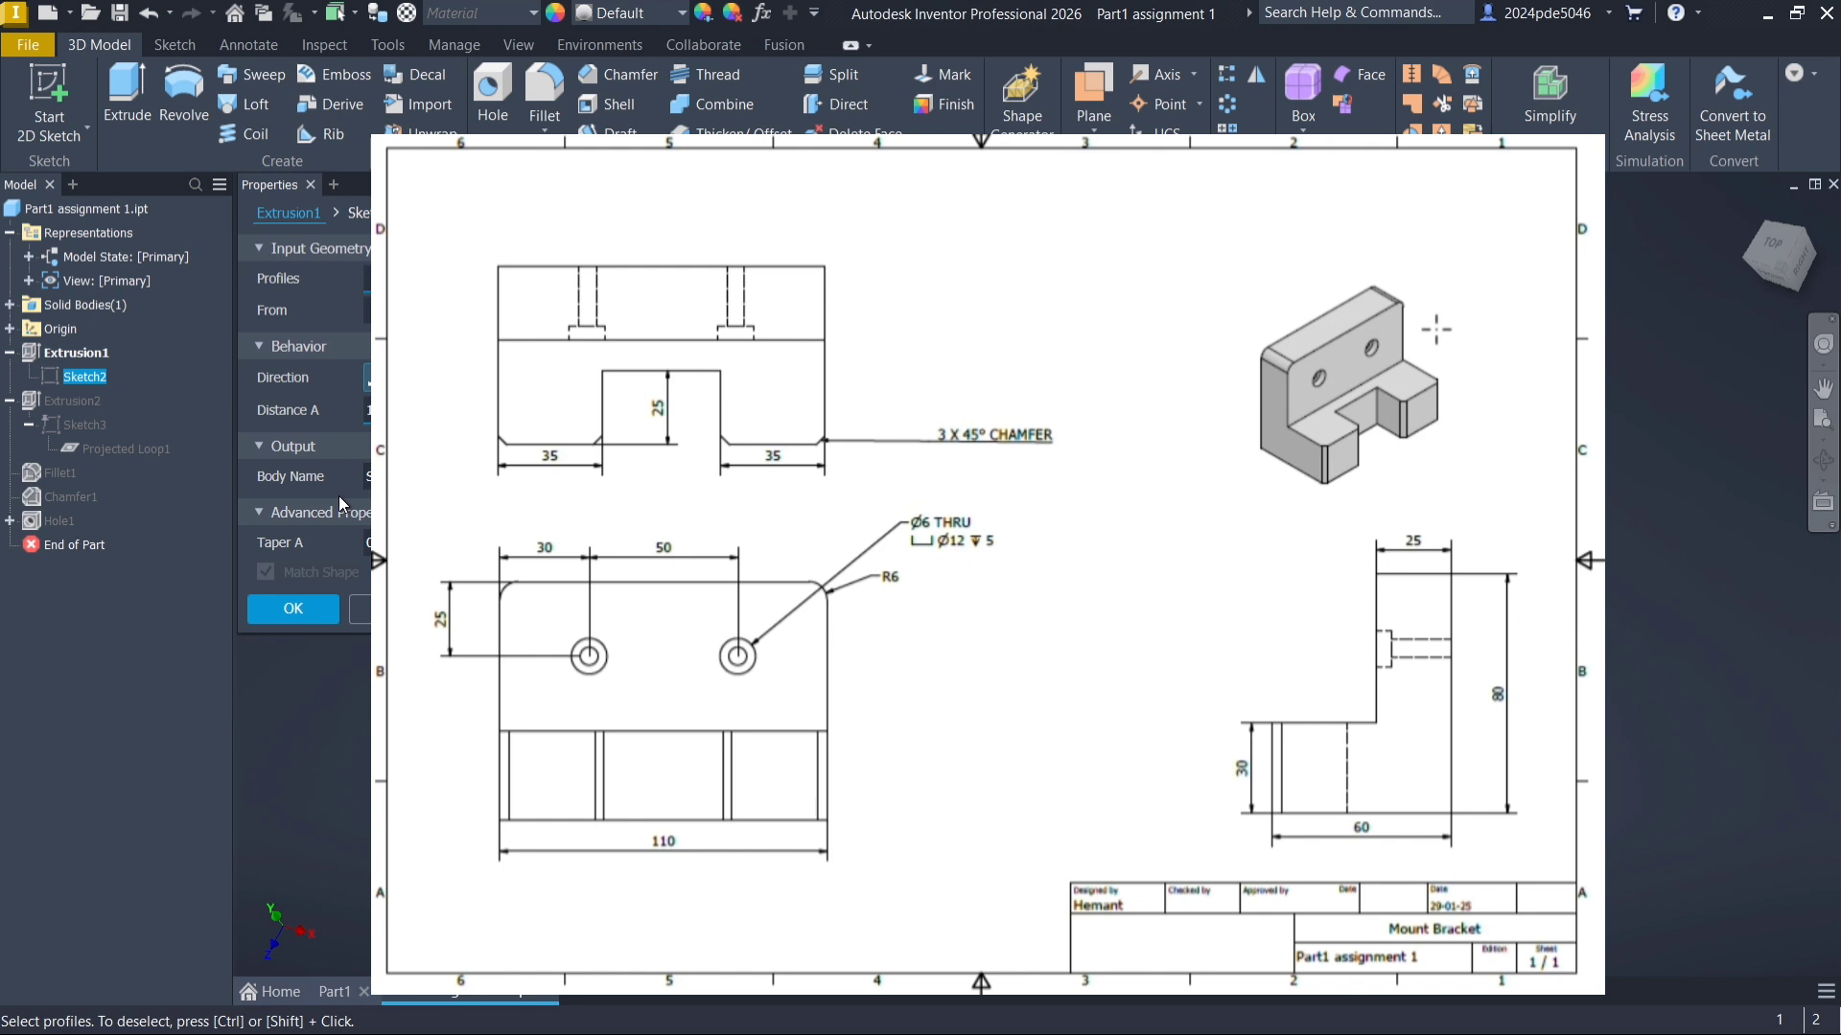
Close the settings of Extrusion1 in Part1 assignment 1 and reopen that feature for editing
left_click(293, 608)
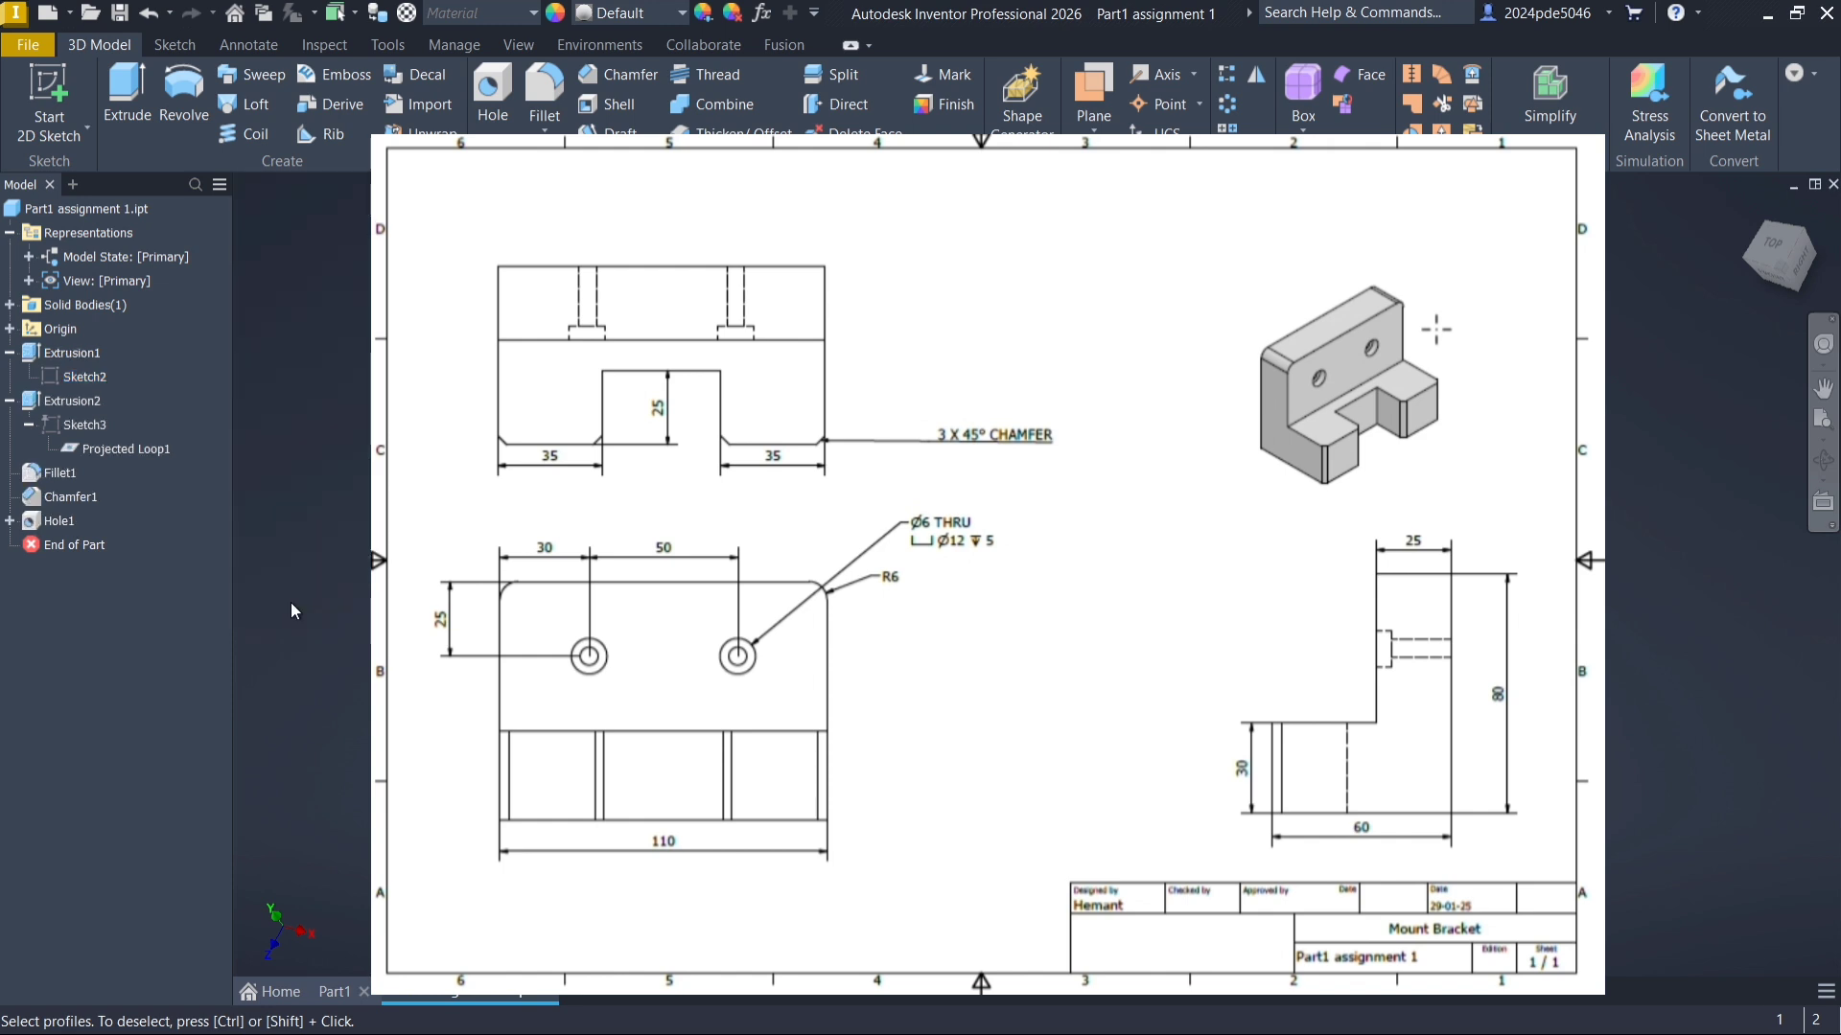
double_click(69, 355)
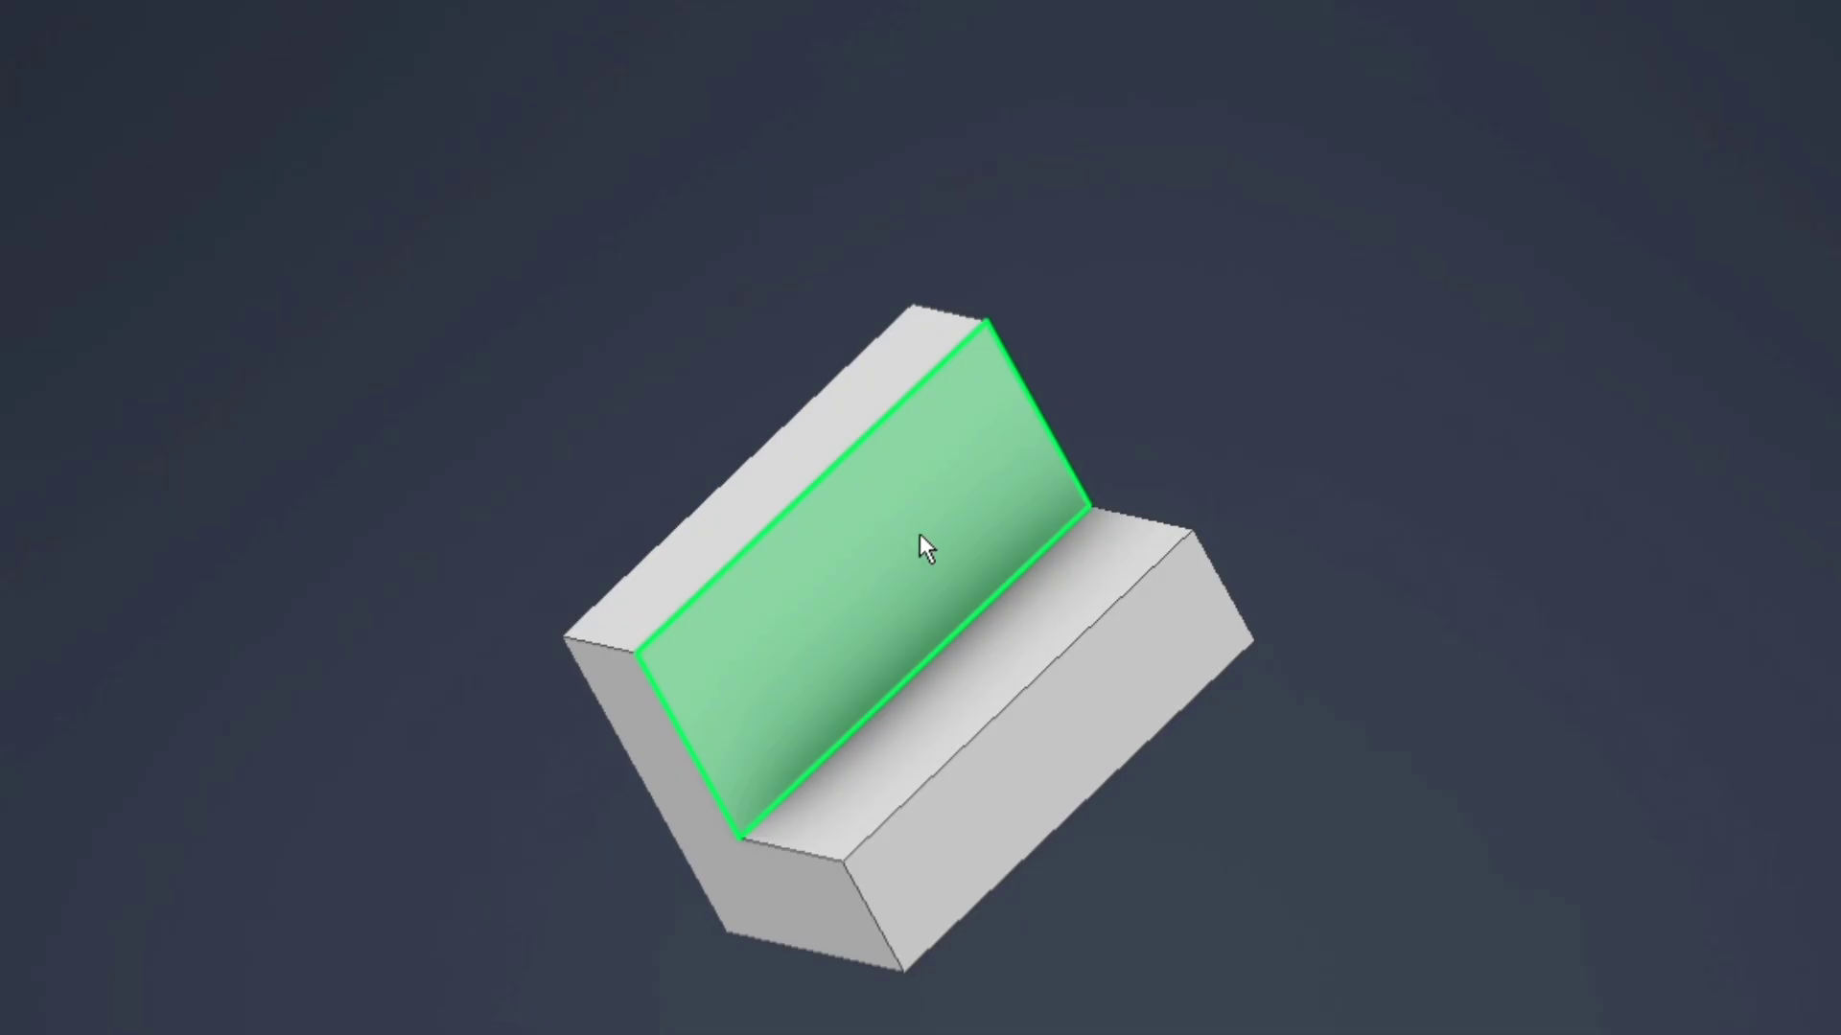
Start a new sketch on the tall inner vertical face of the L-shaped body
left_click(918, 533)
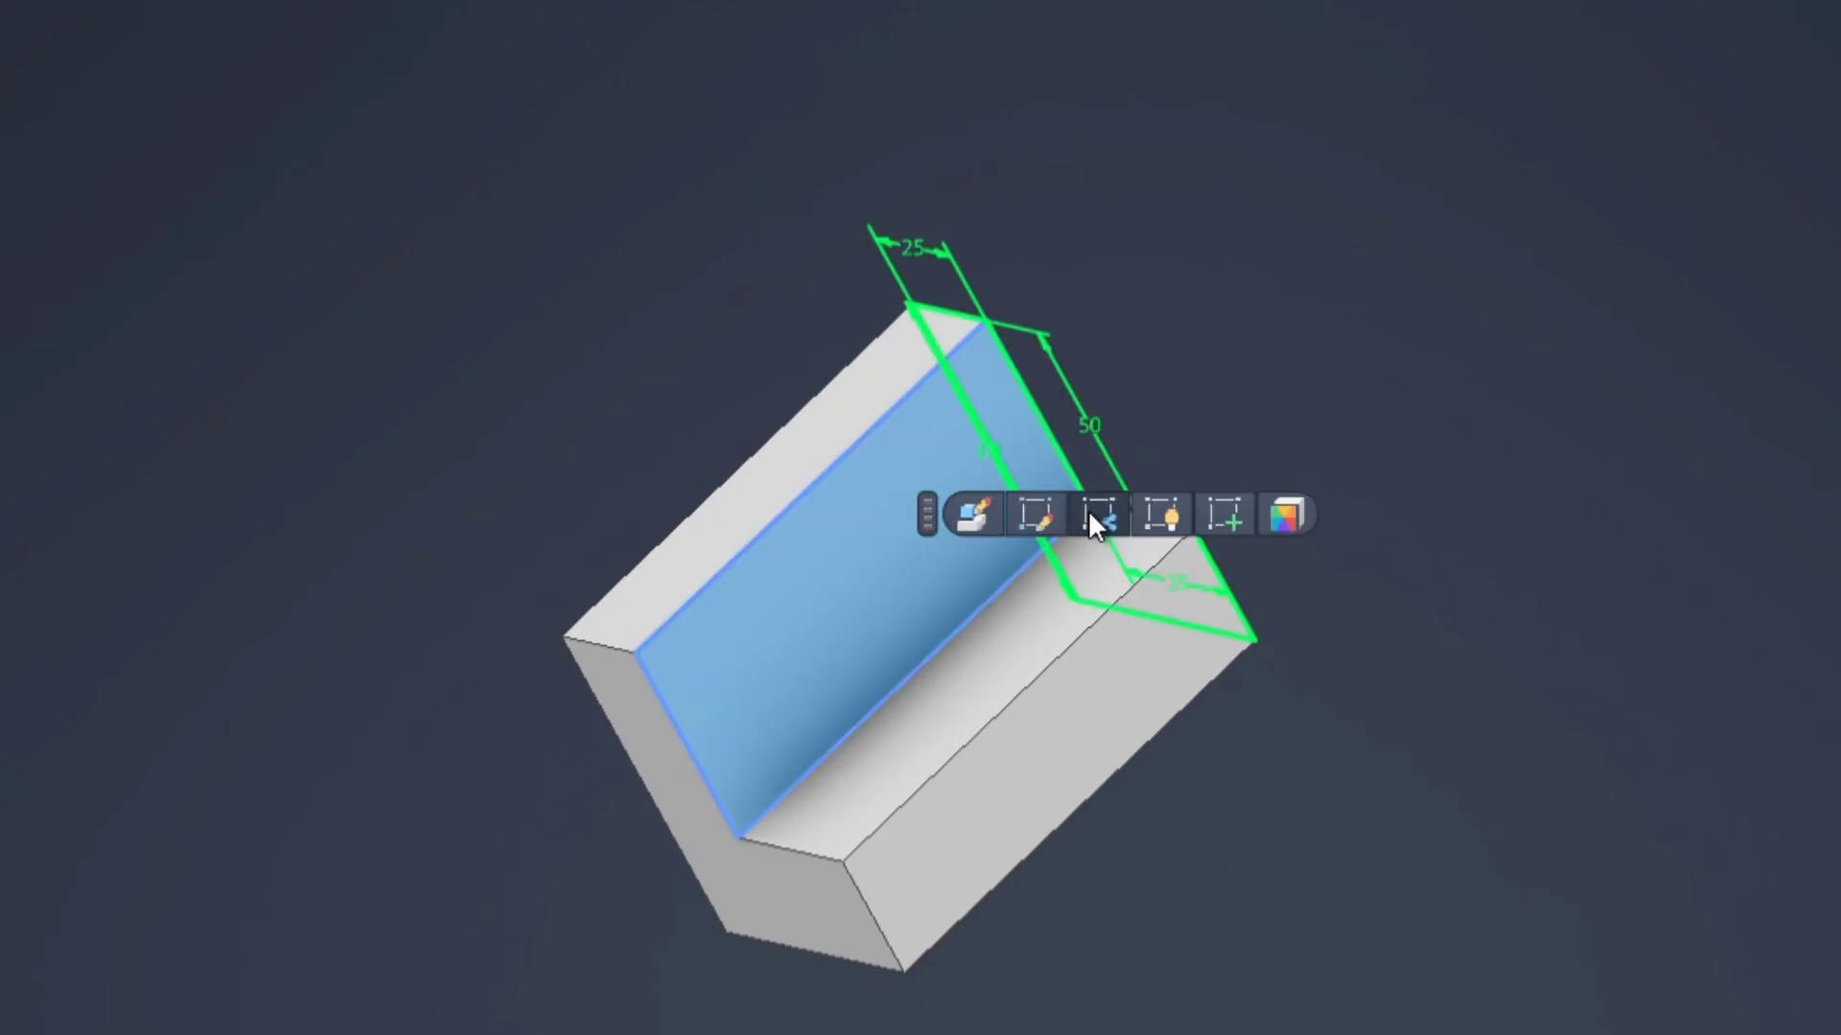
left_click(1227, 514)
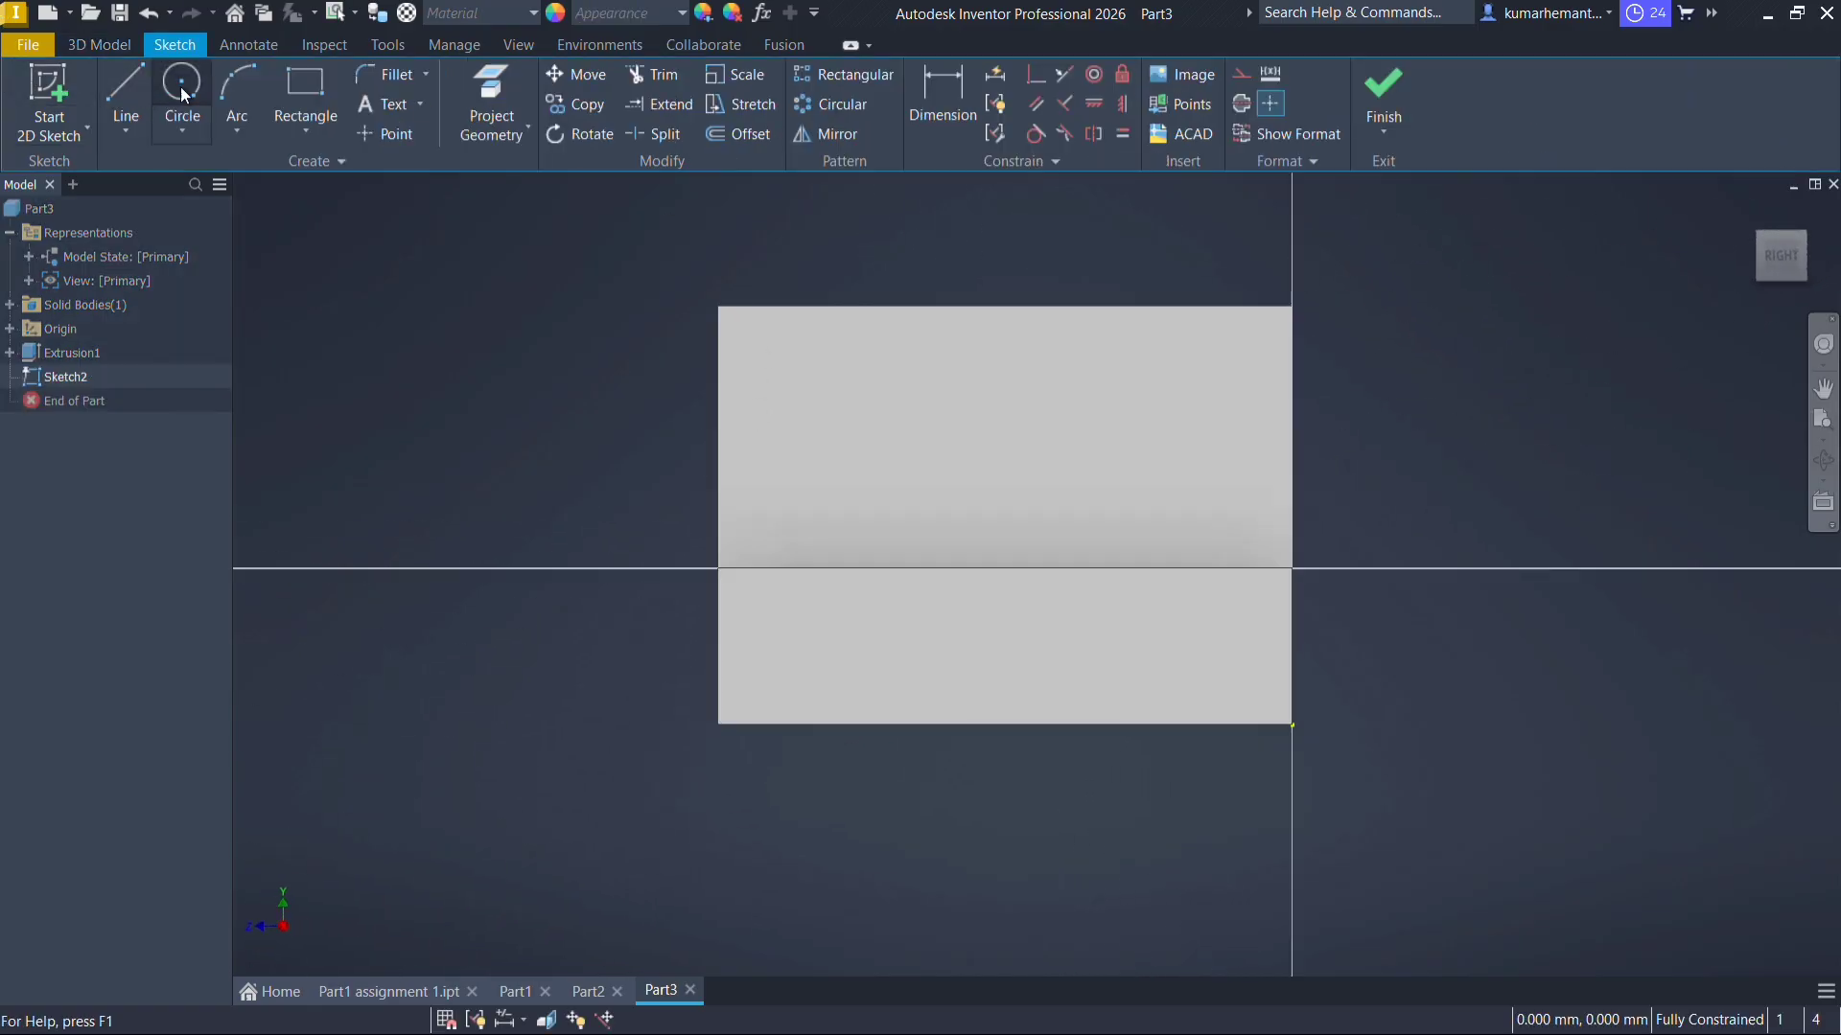
left_click(79, 44)
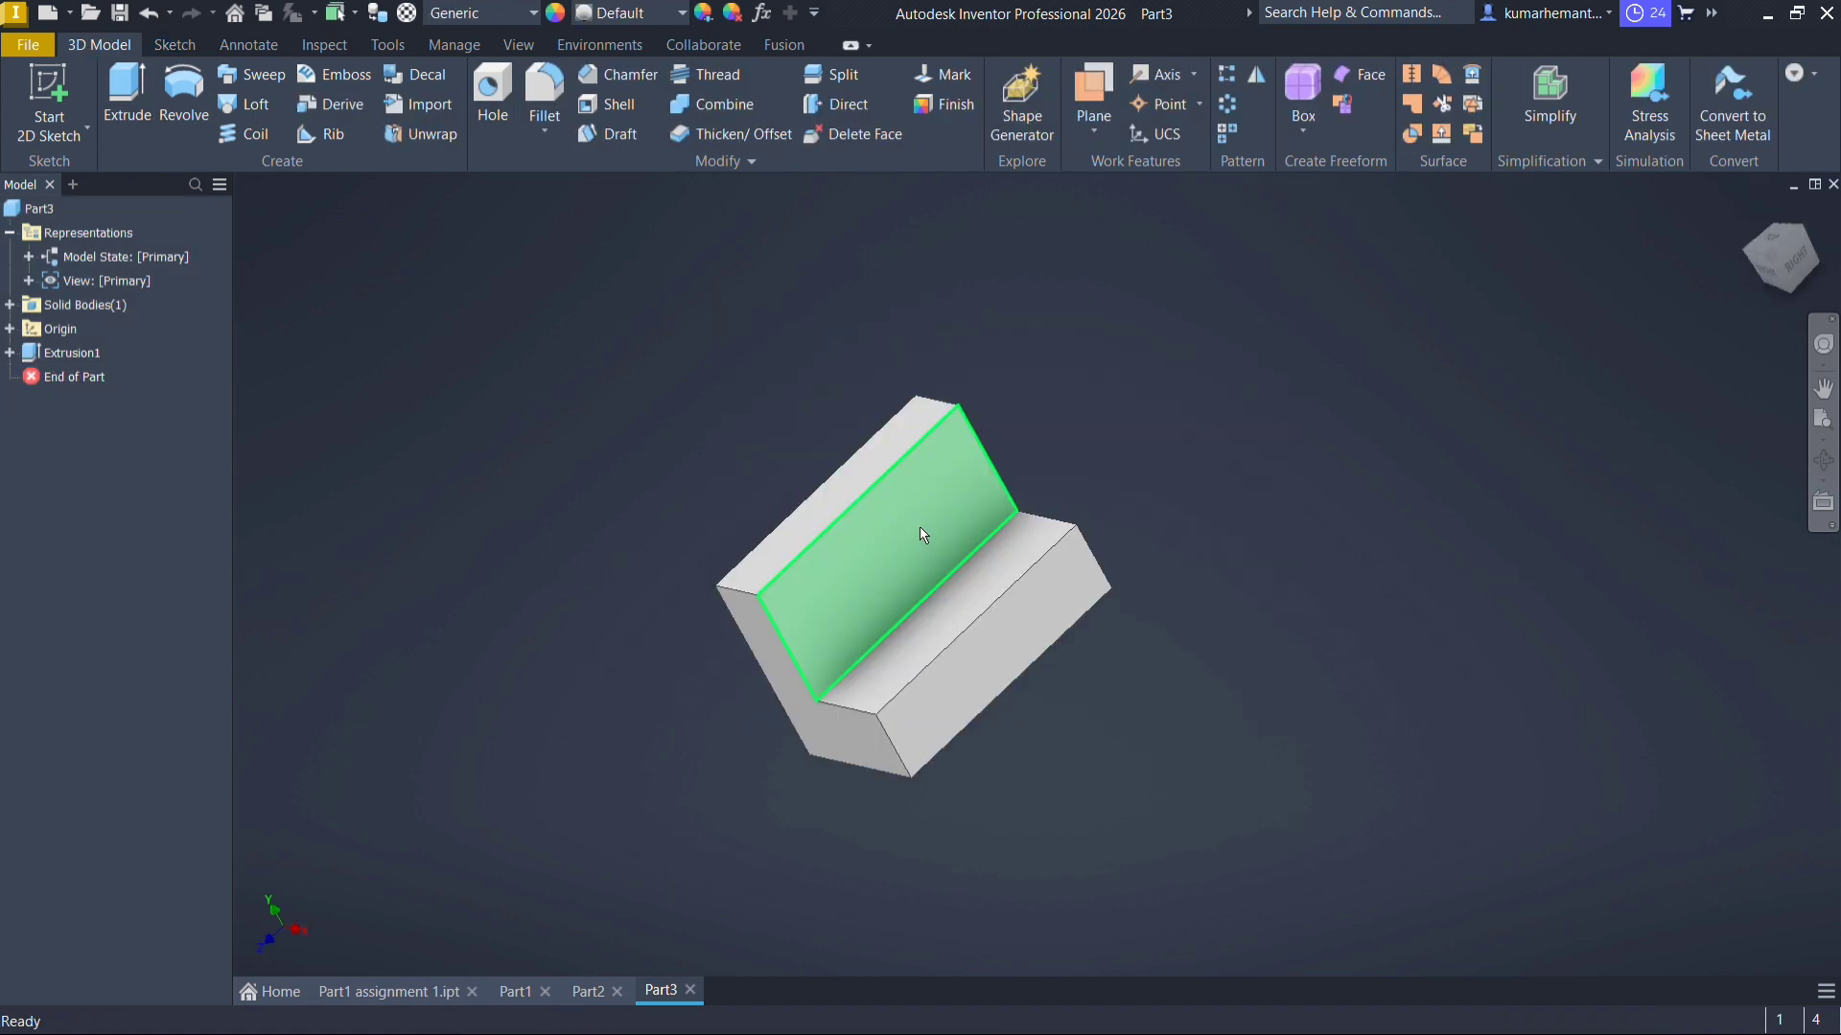
left_click(918, 526)
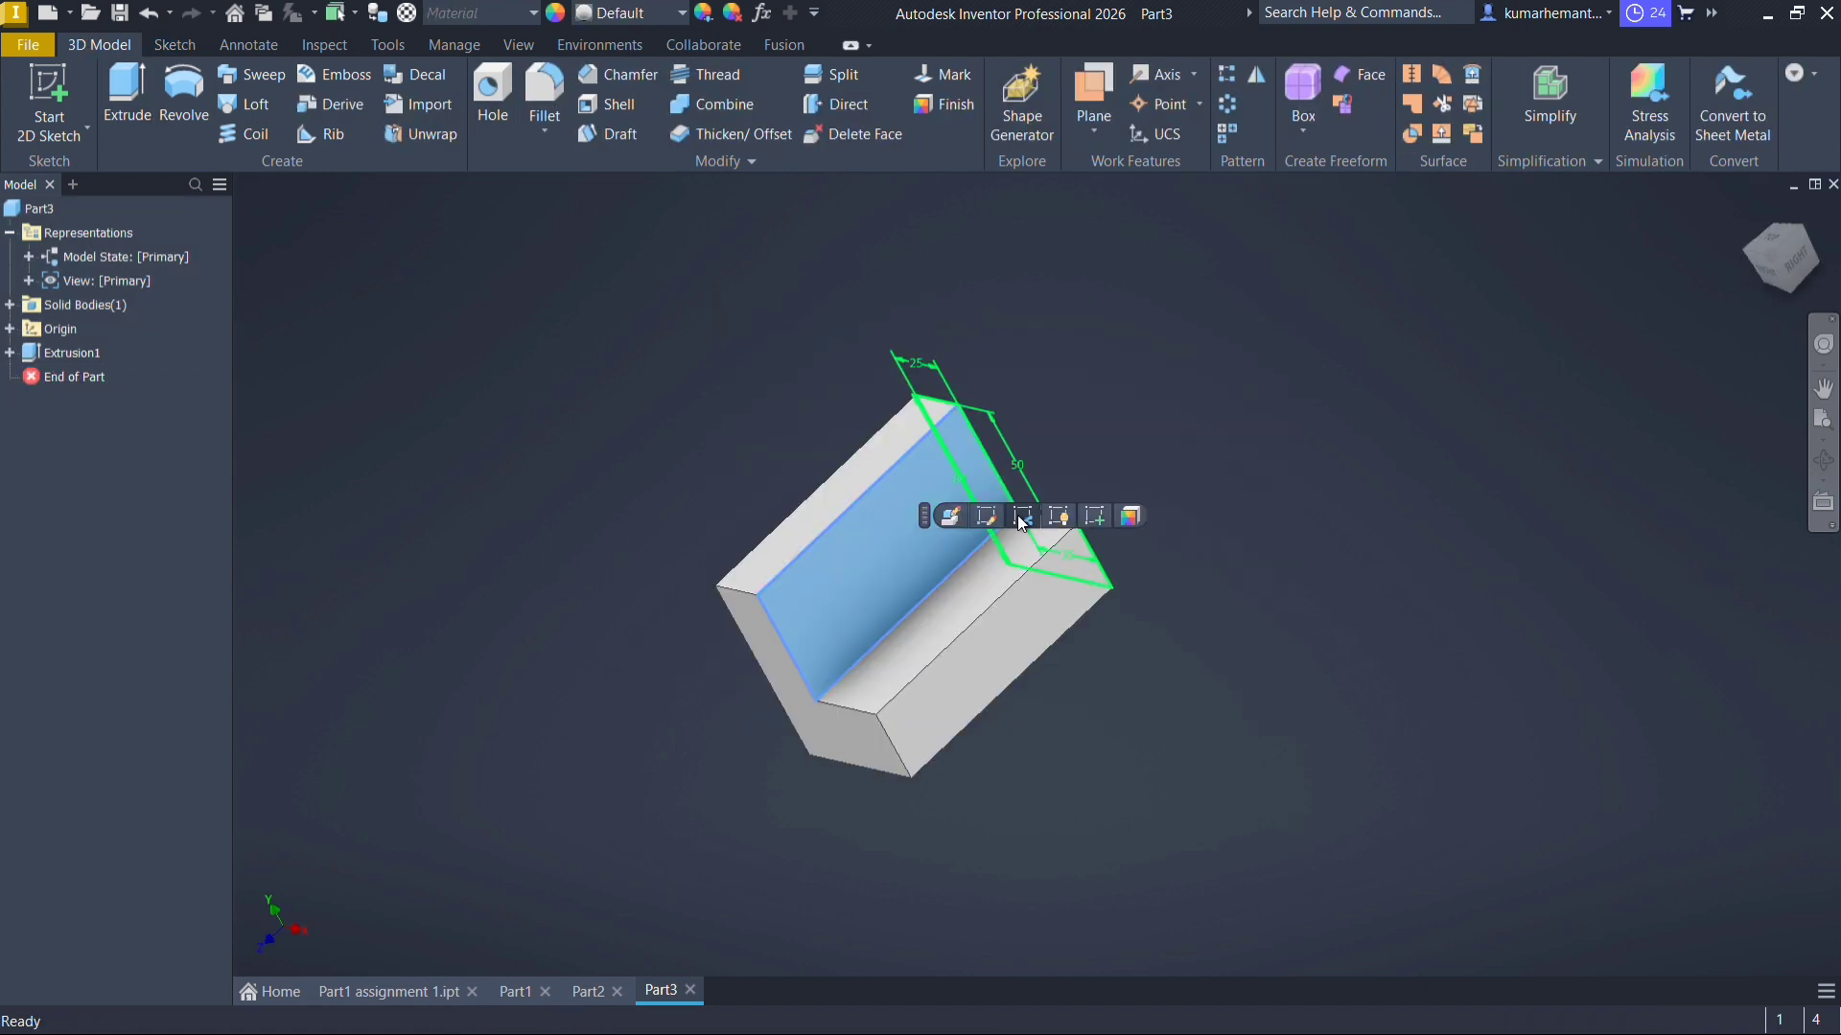
left_click(1095, 516)
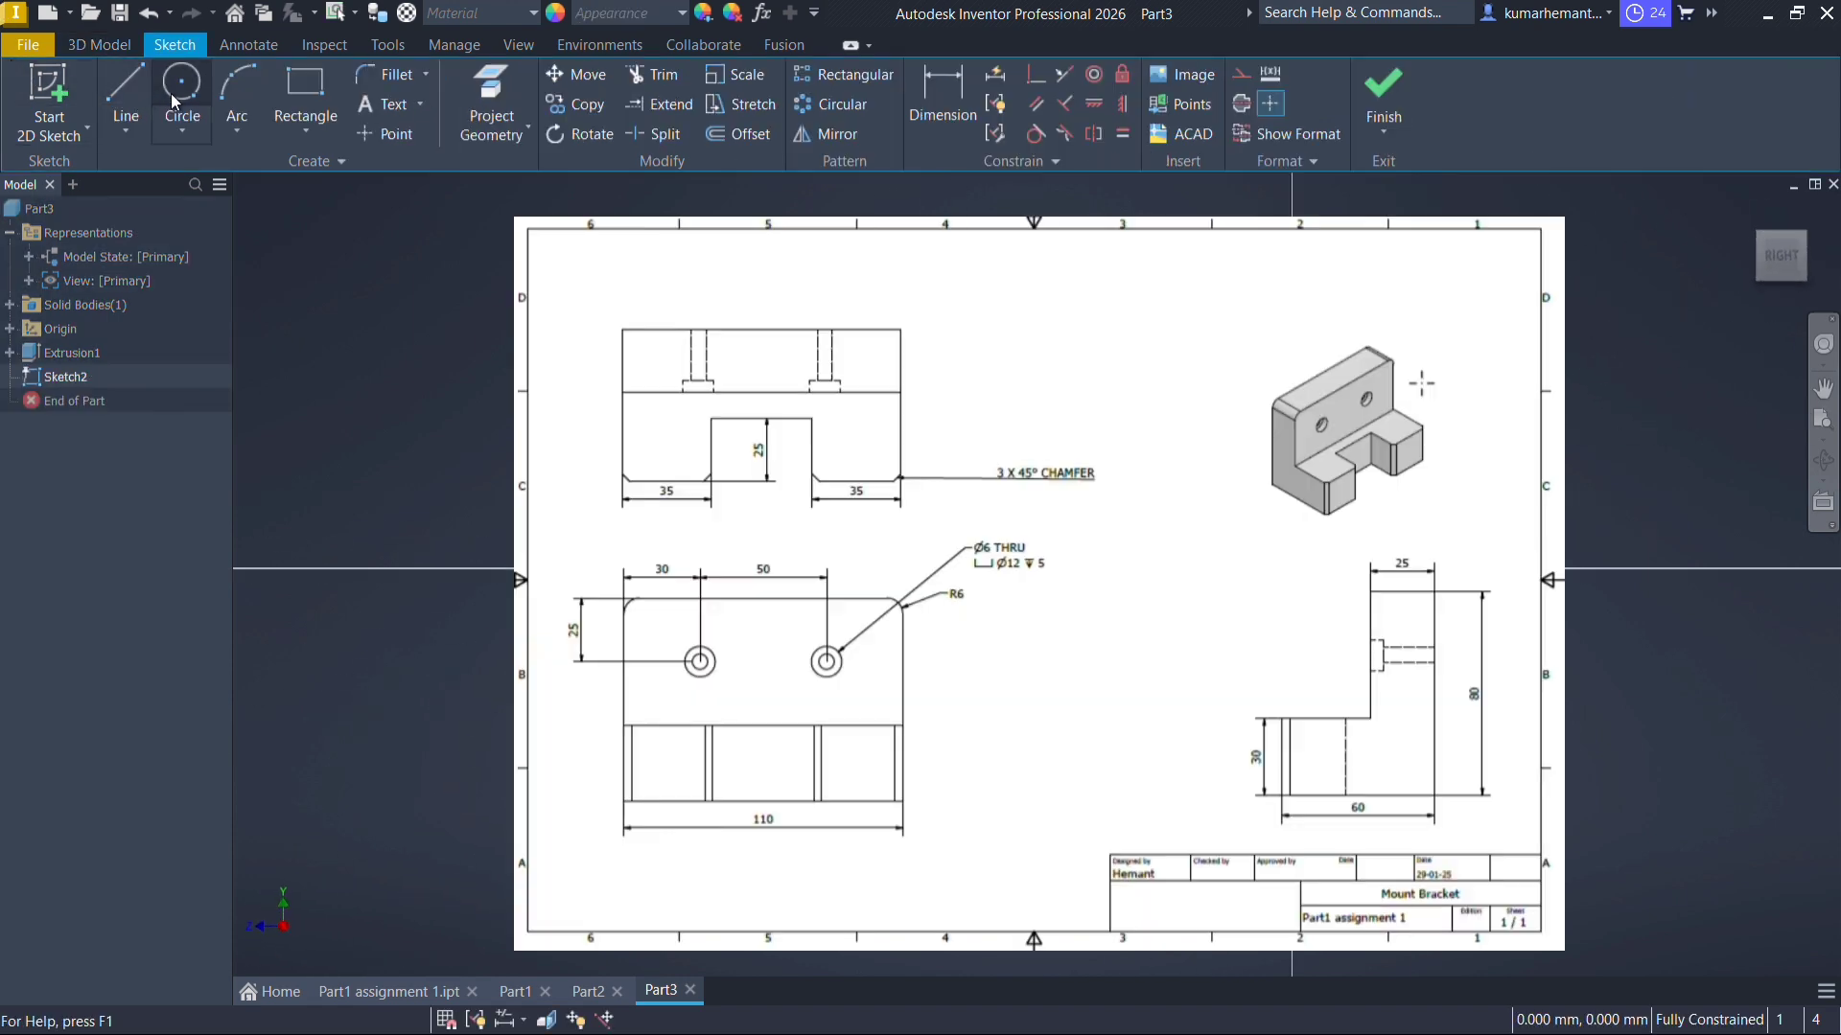
left_click(86, 45)
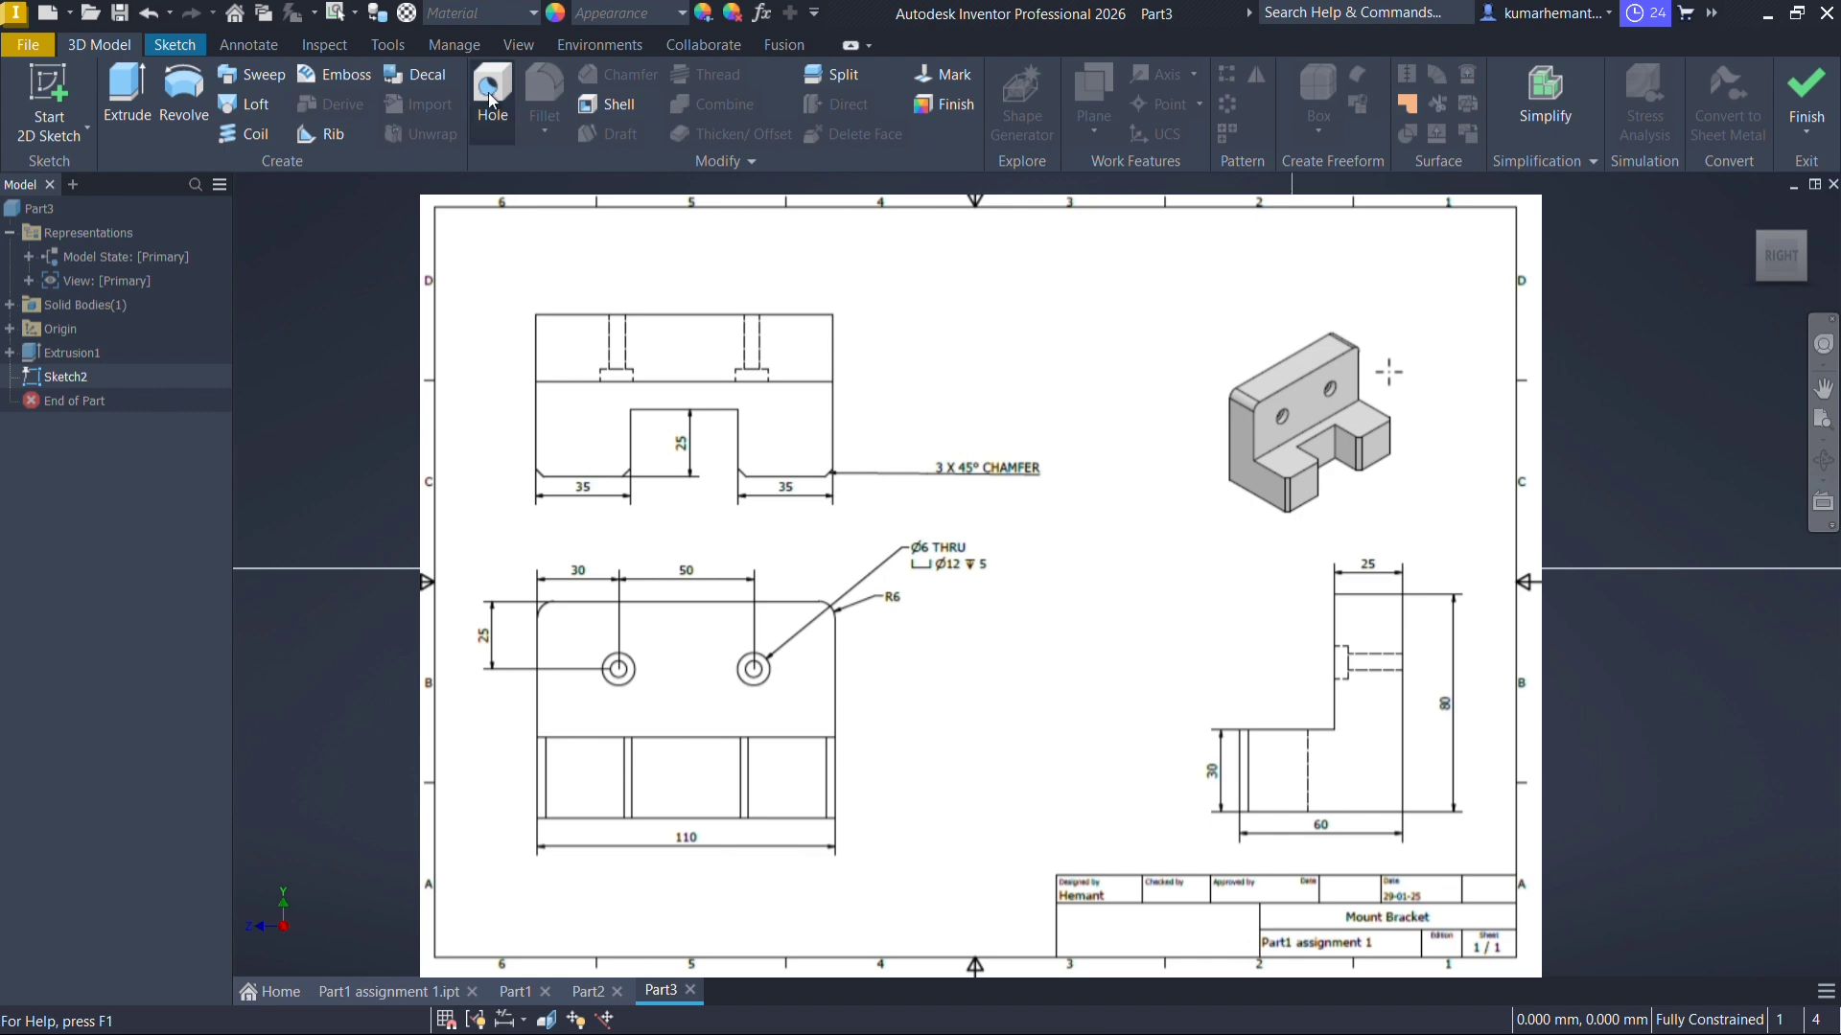
left_click(151, 42)
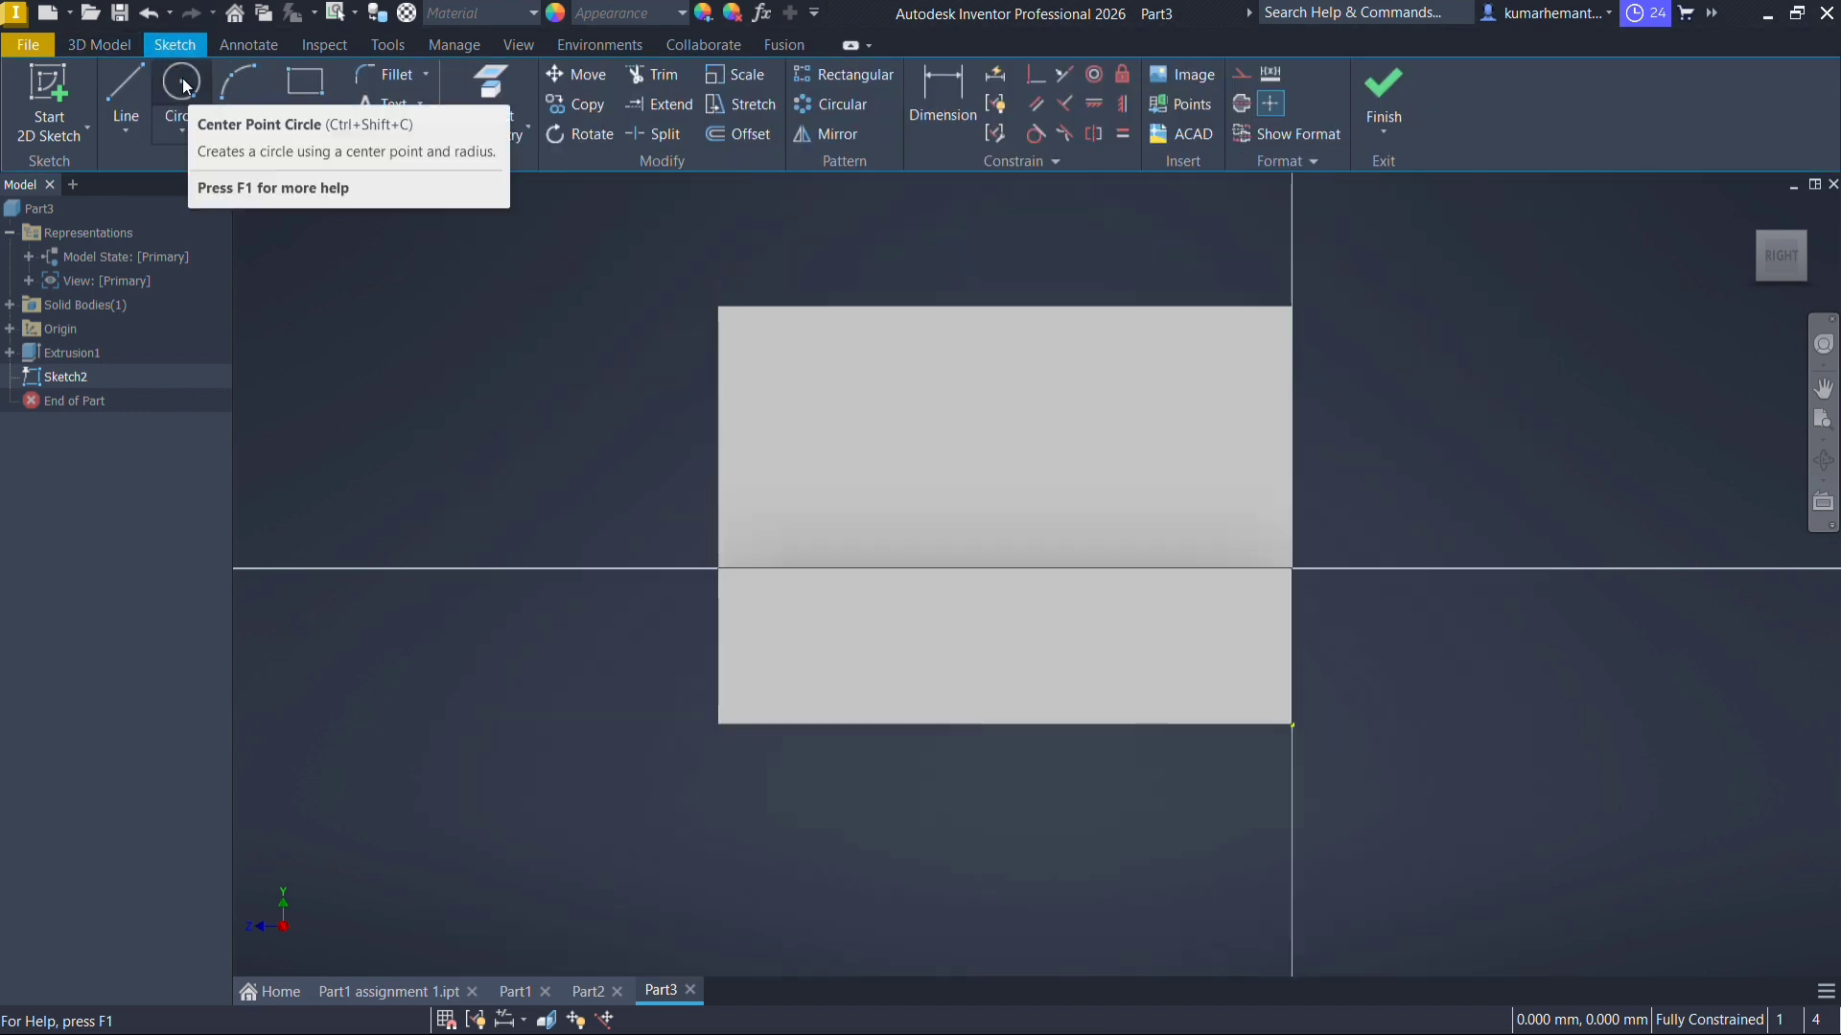
Draw a circle on the upper part of the face, centred about 25 mm from the face's left edge
left_click(177, 81)
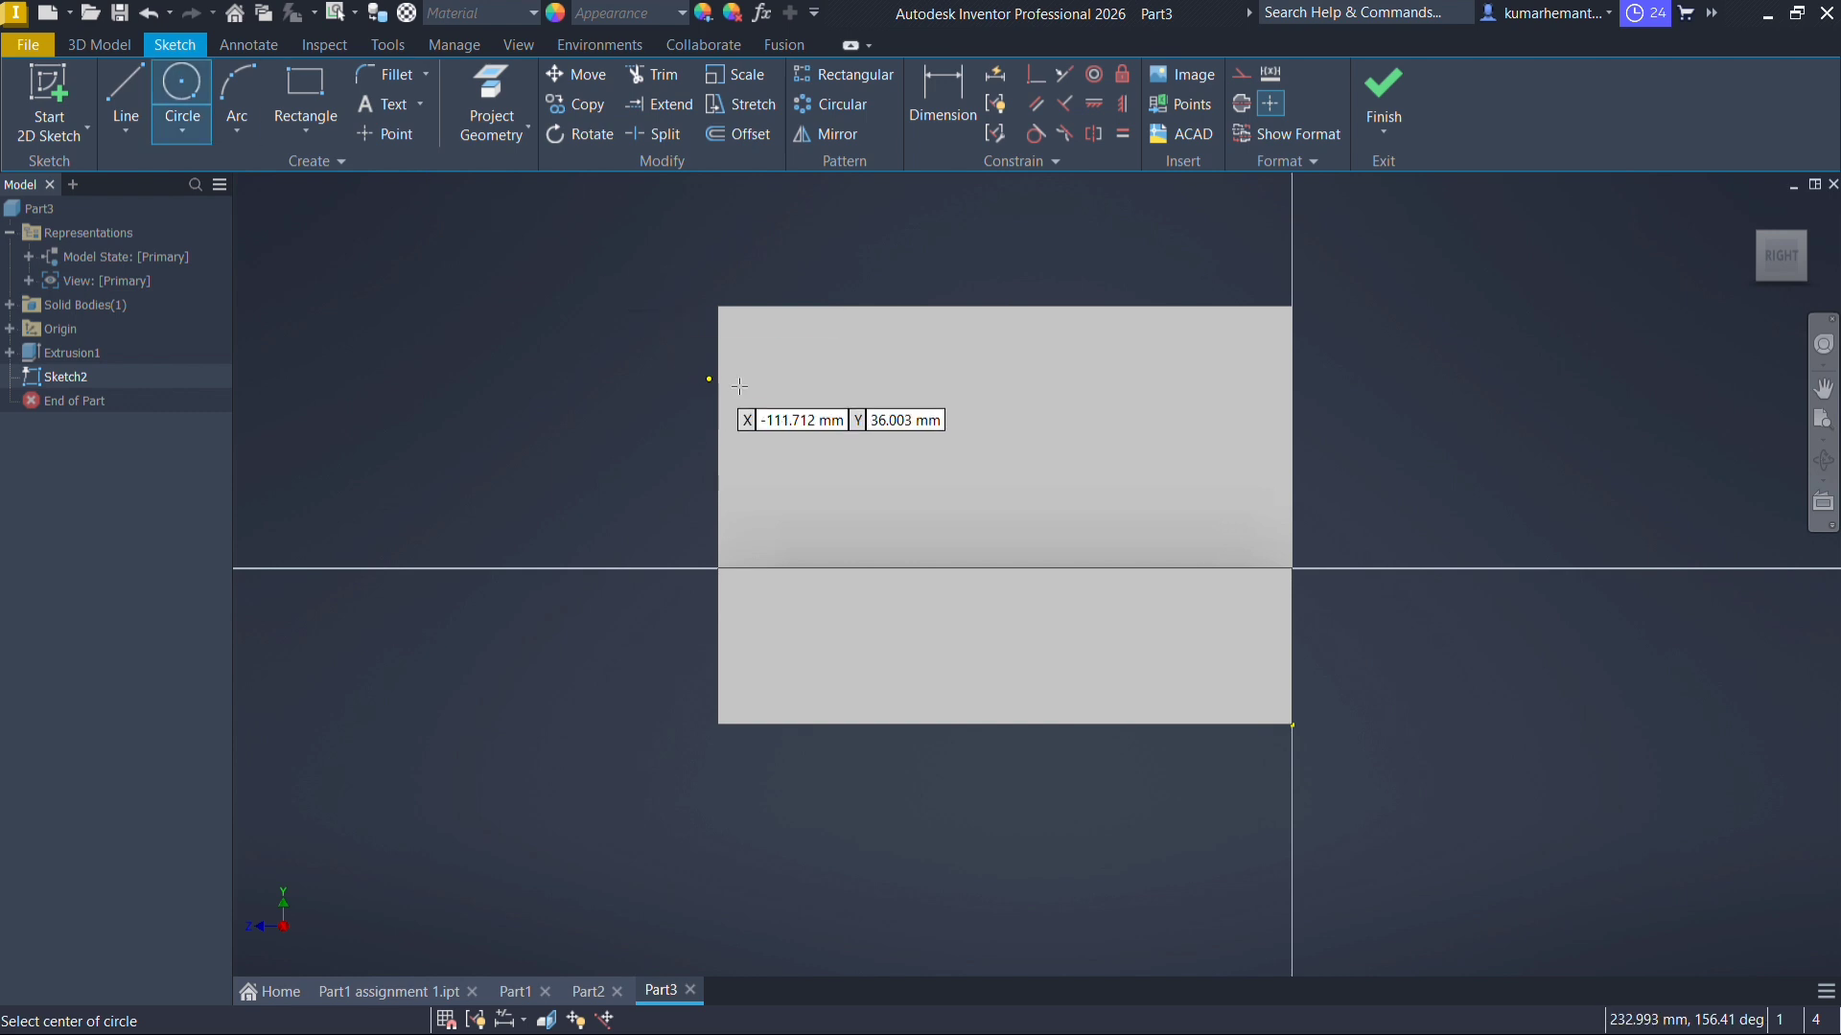
left_click(848, 424)
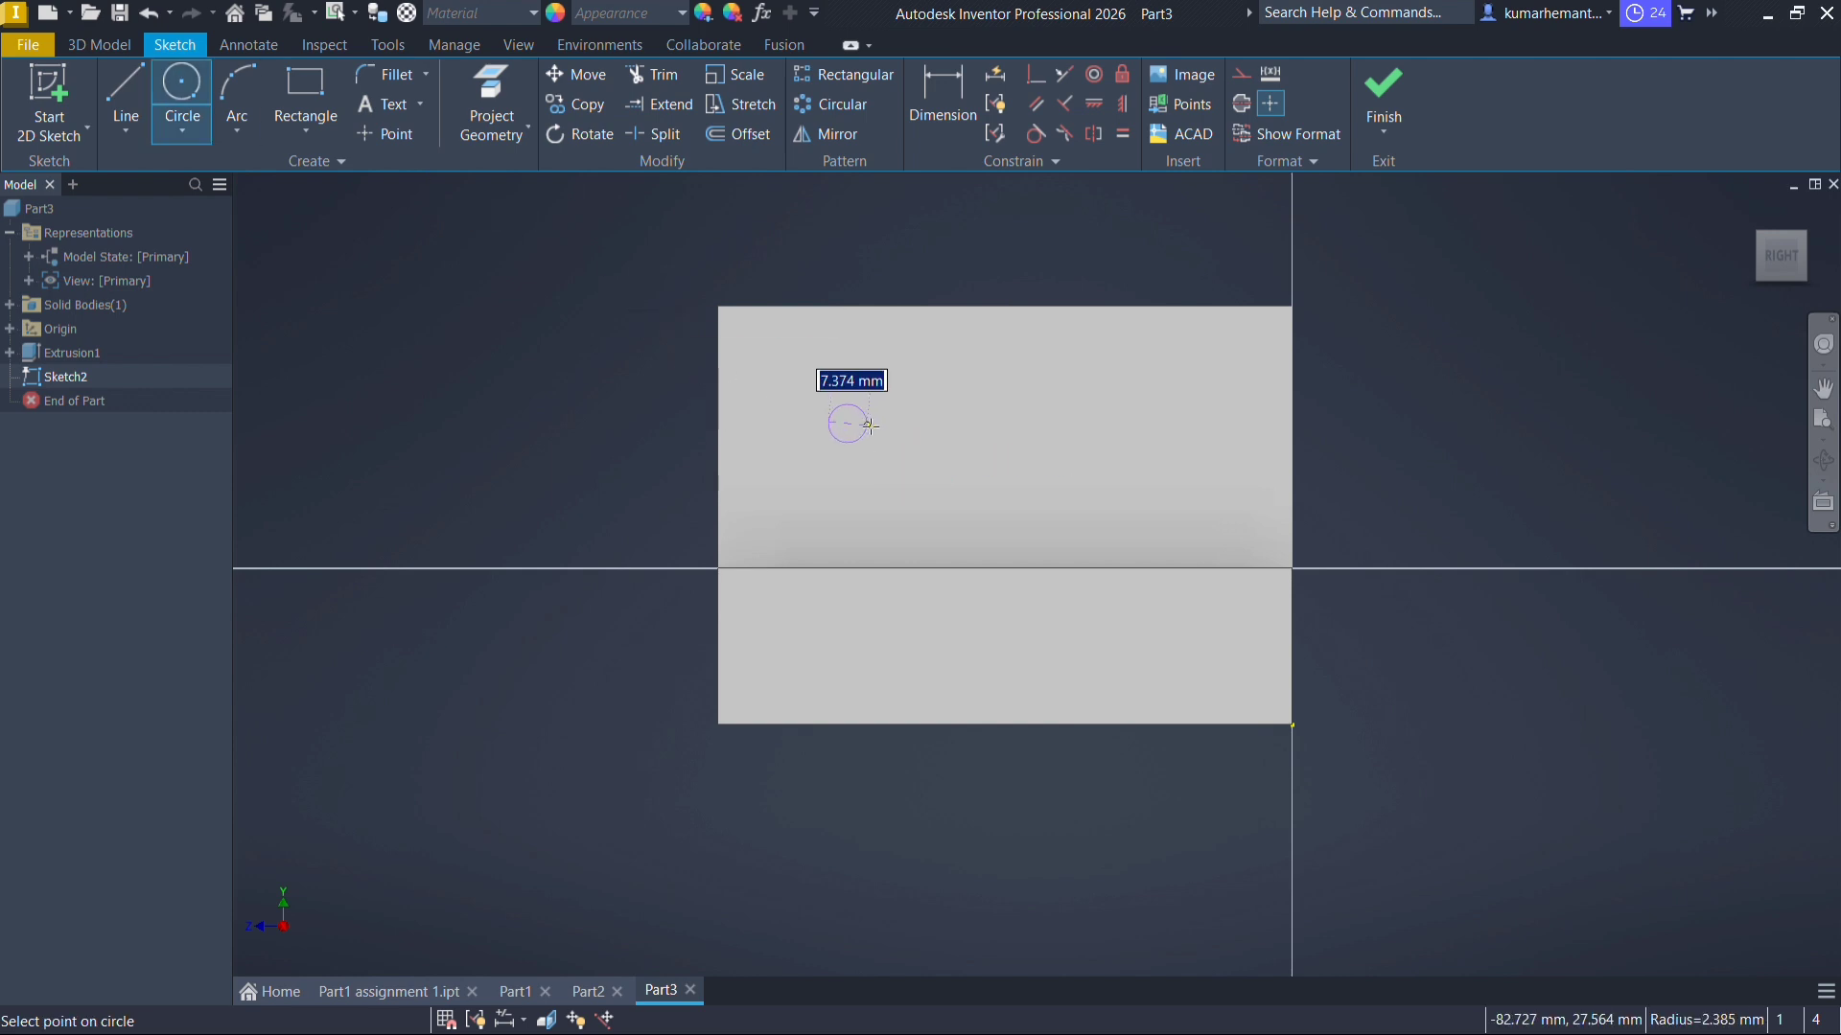
left_click(871, 447)
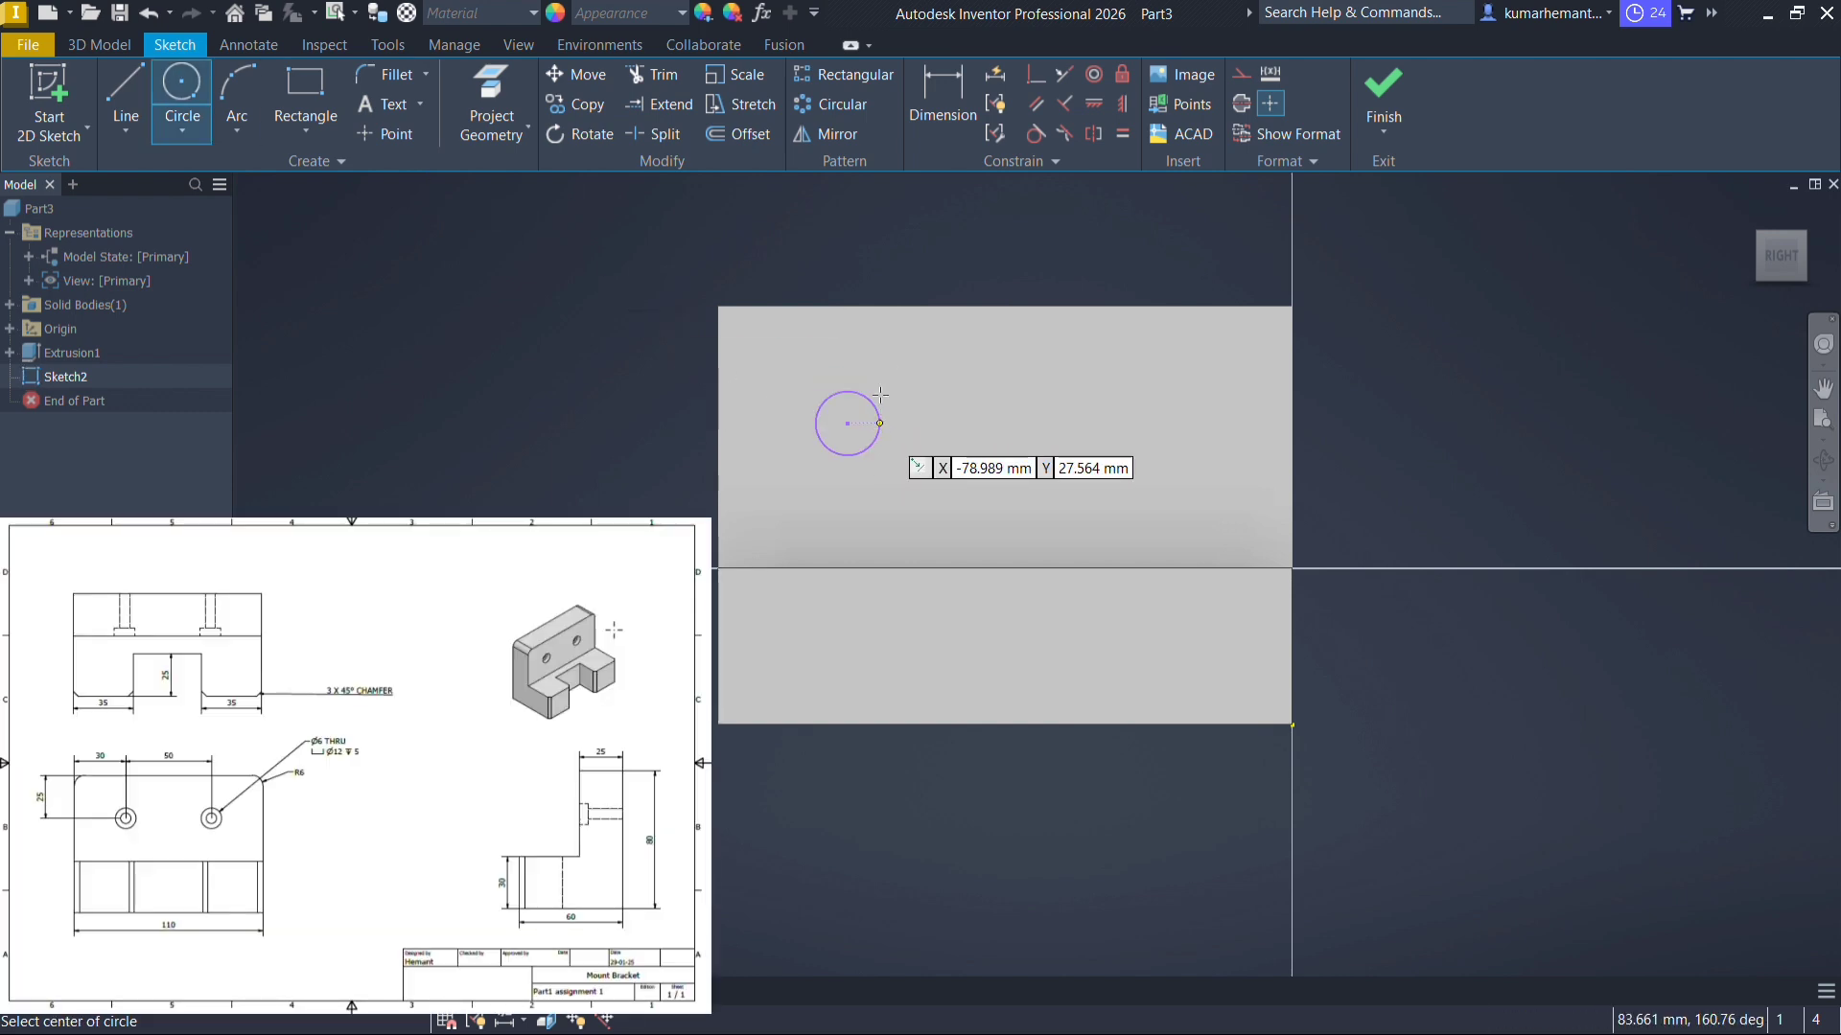
Place a horizontal dimension between the face's left edge and the circle's centre and open its value options
left_click(943, 101)
left_click(718, 422)
left_click(847, 424)
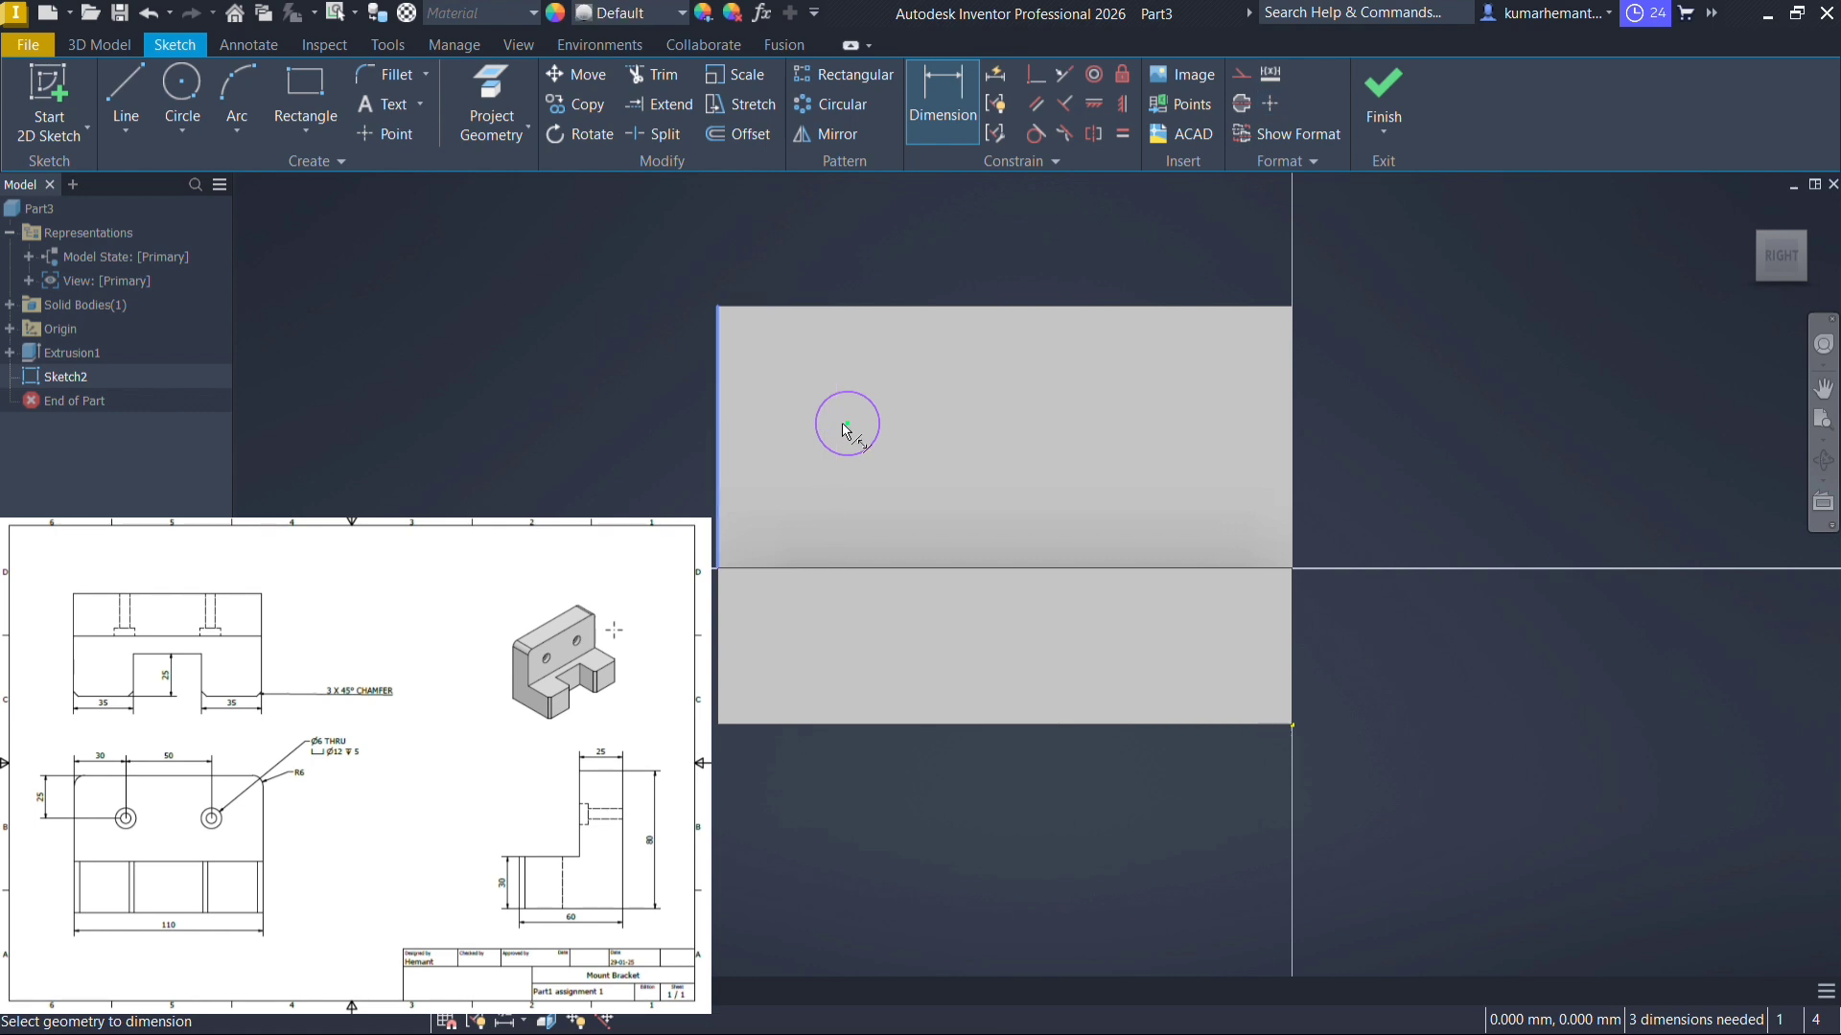
left_click(788, 374)
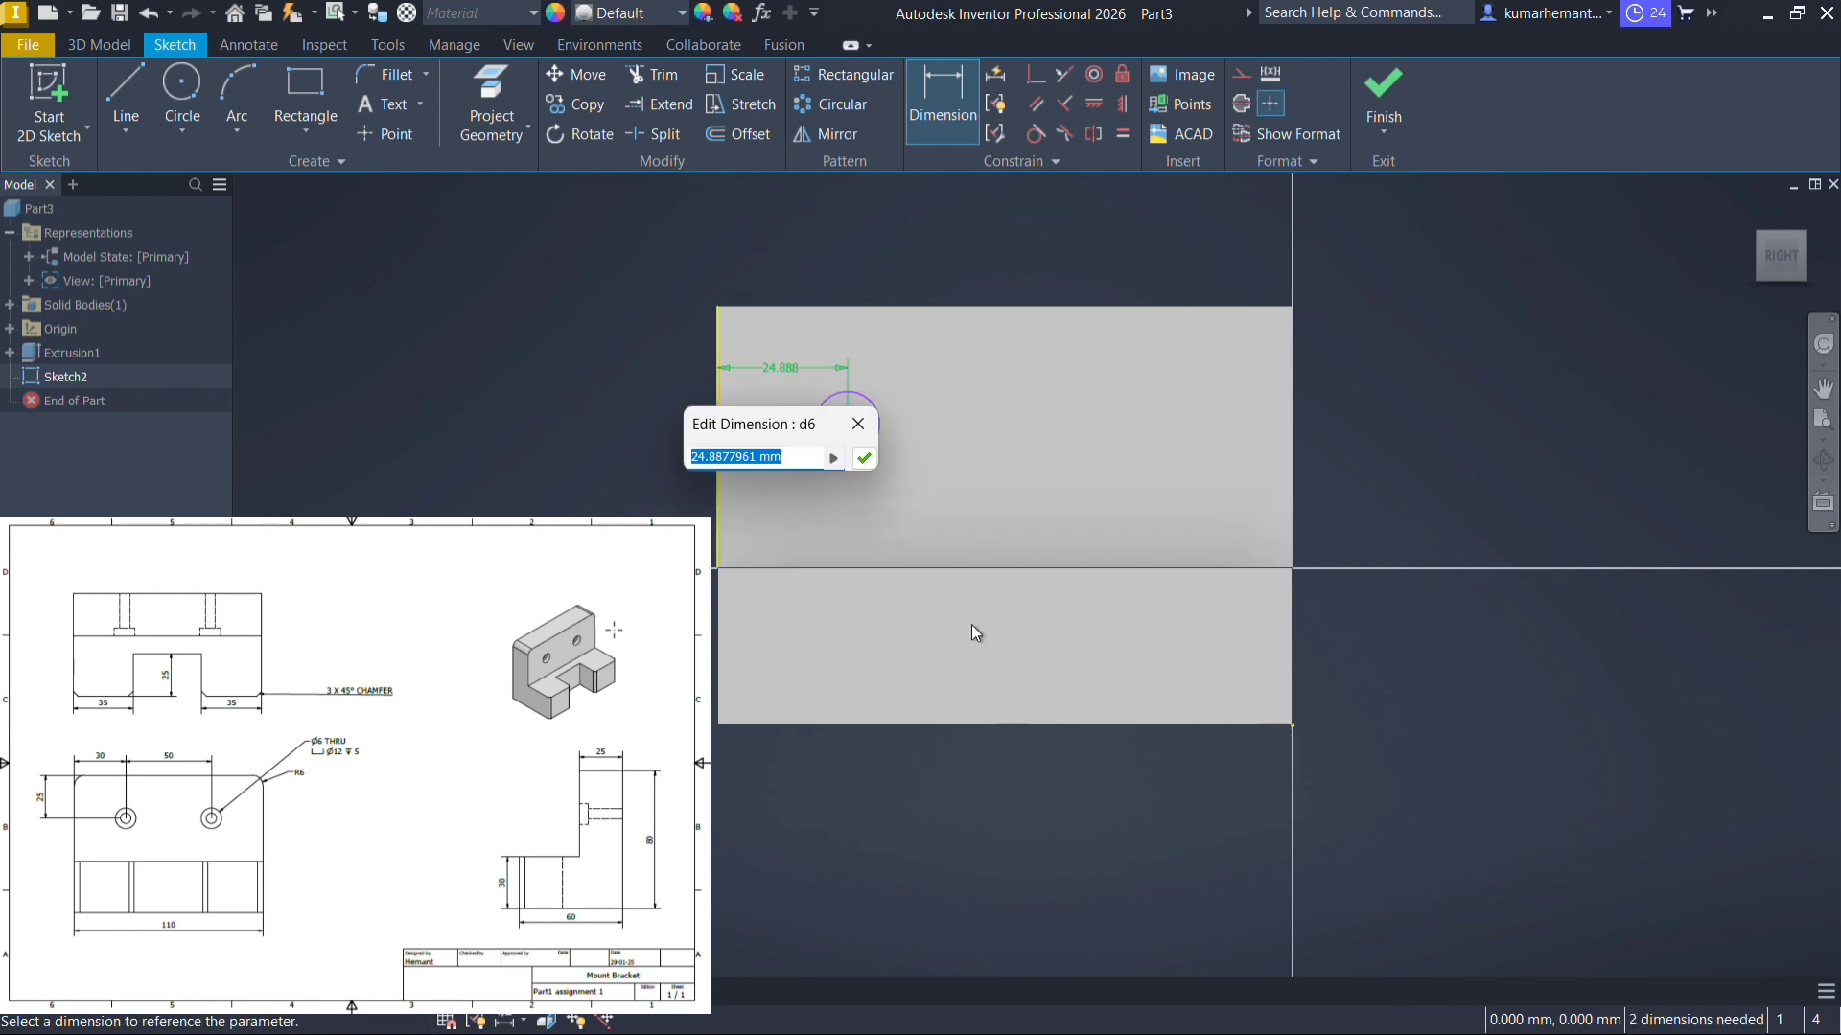
left_click(775, 459)
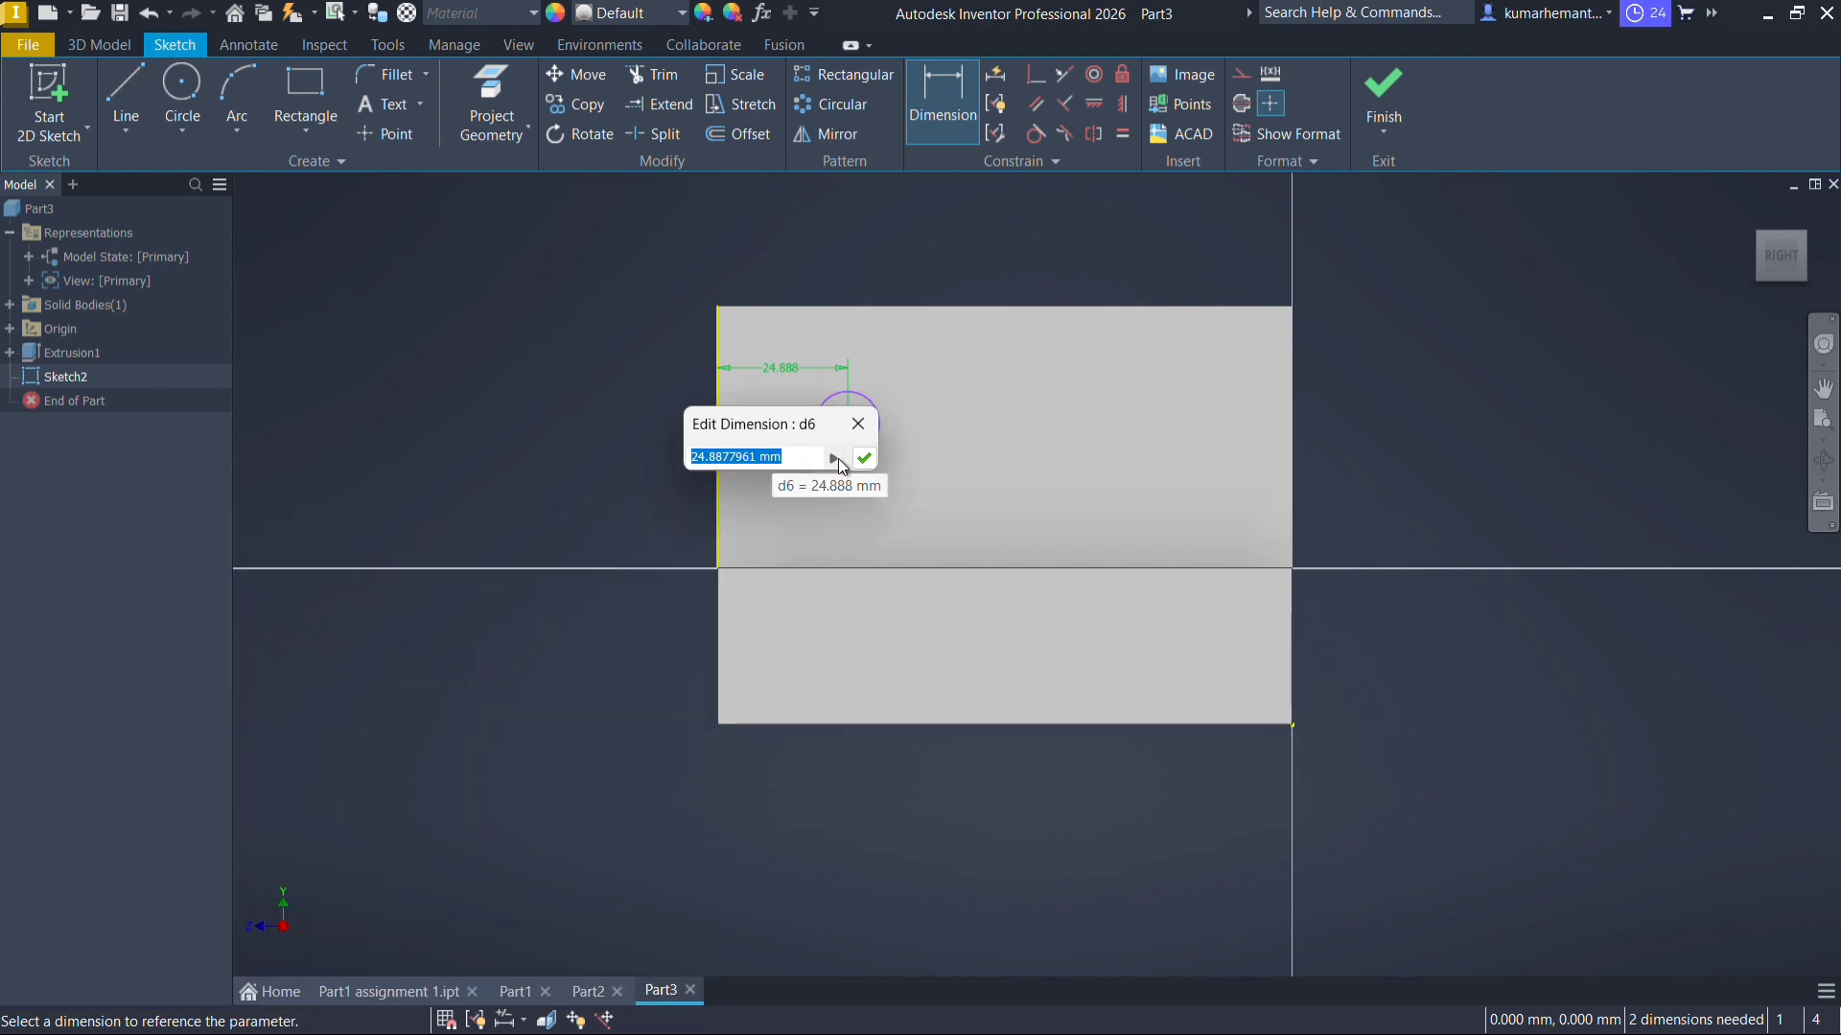
left_click(833, 459)
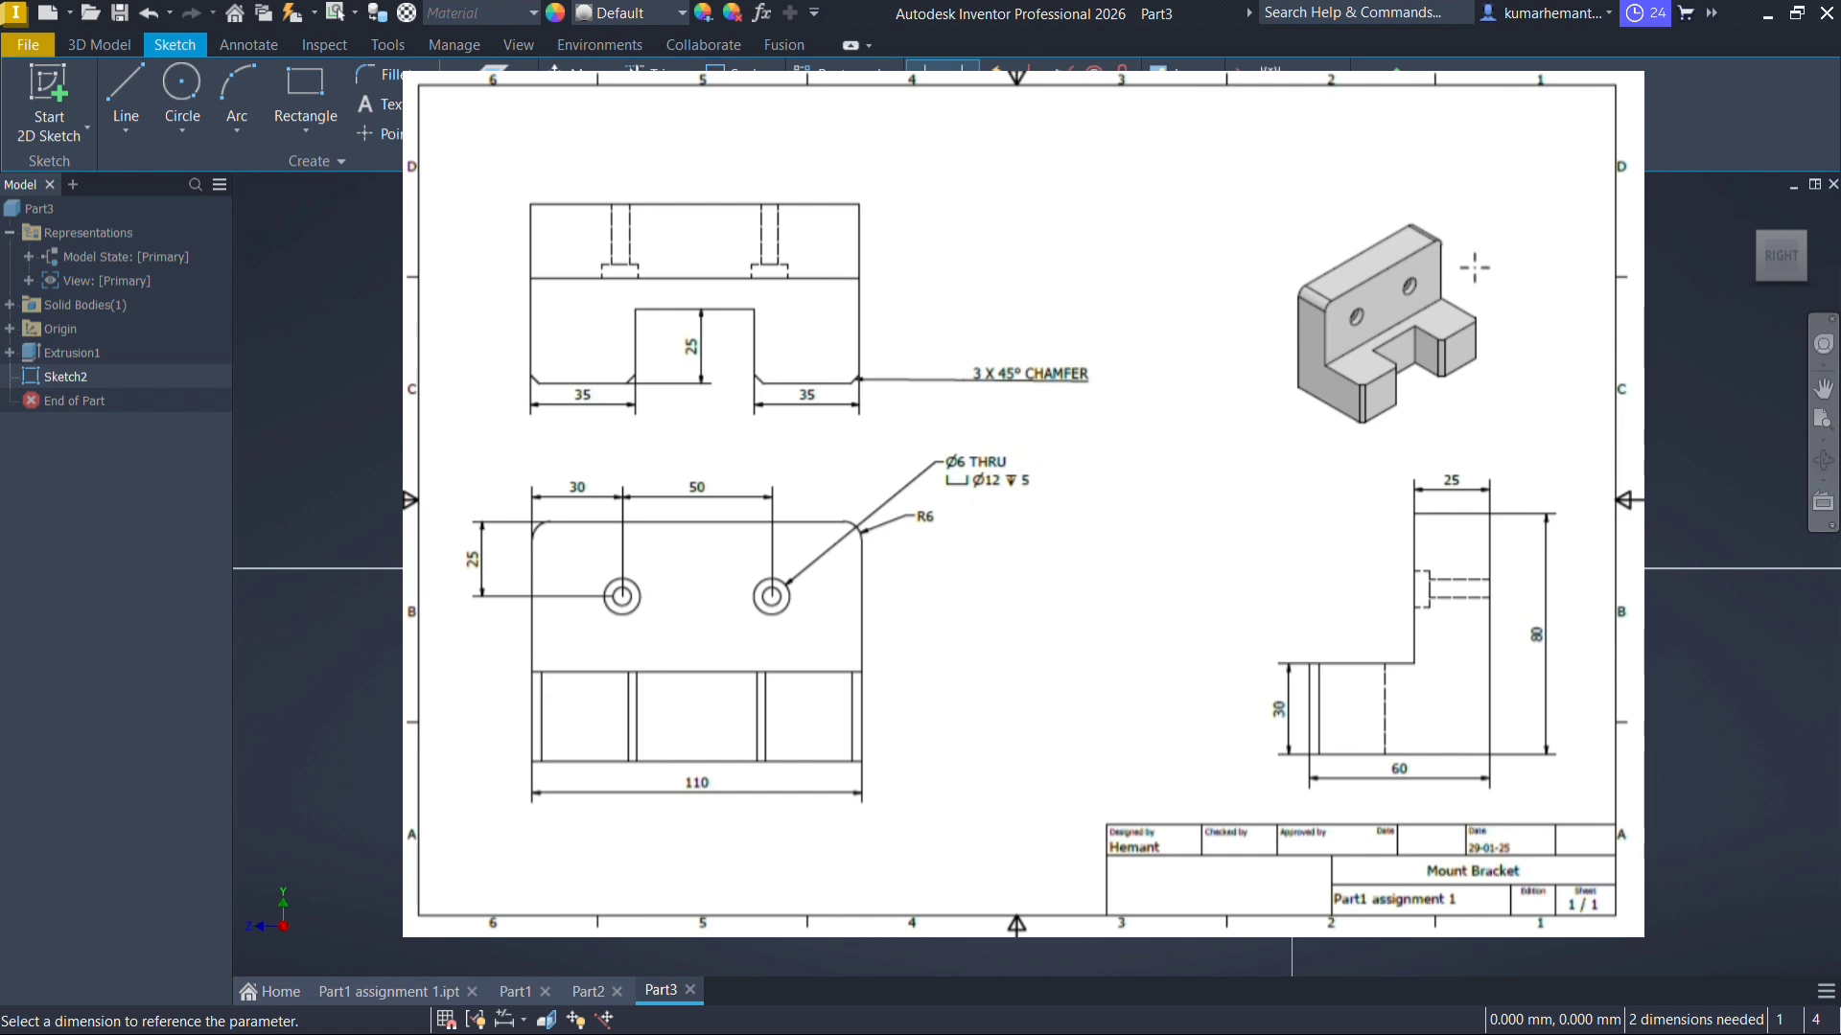
Dimension the circle's centre 25 mm below the face's top edge and add a second circle level with it
key("Return")
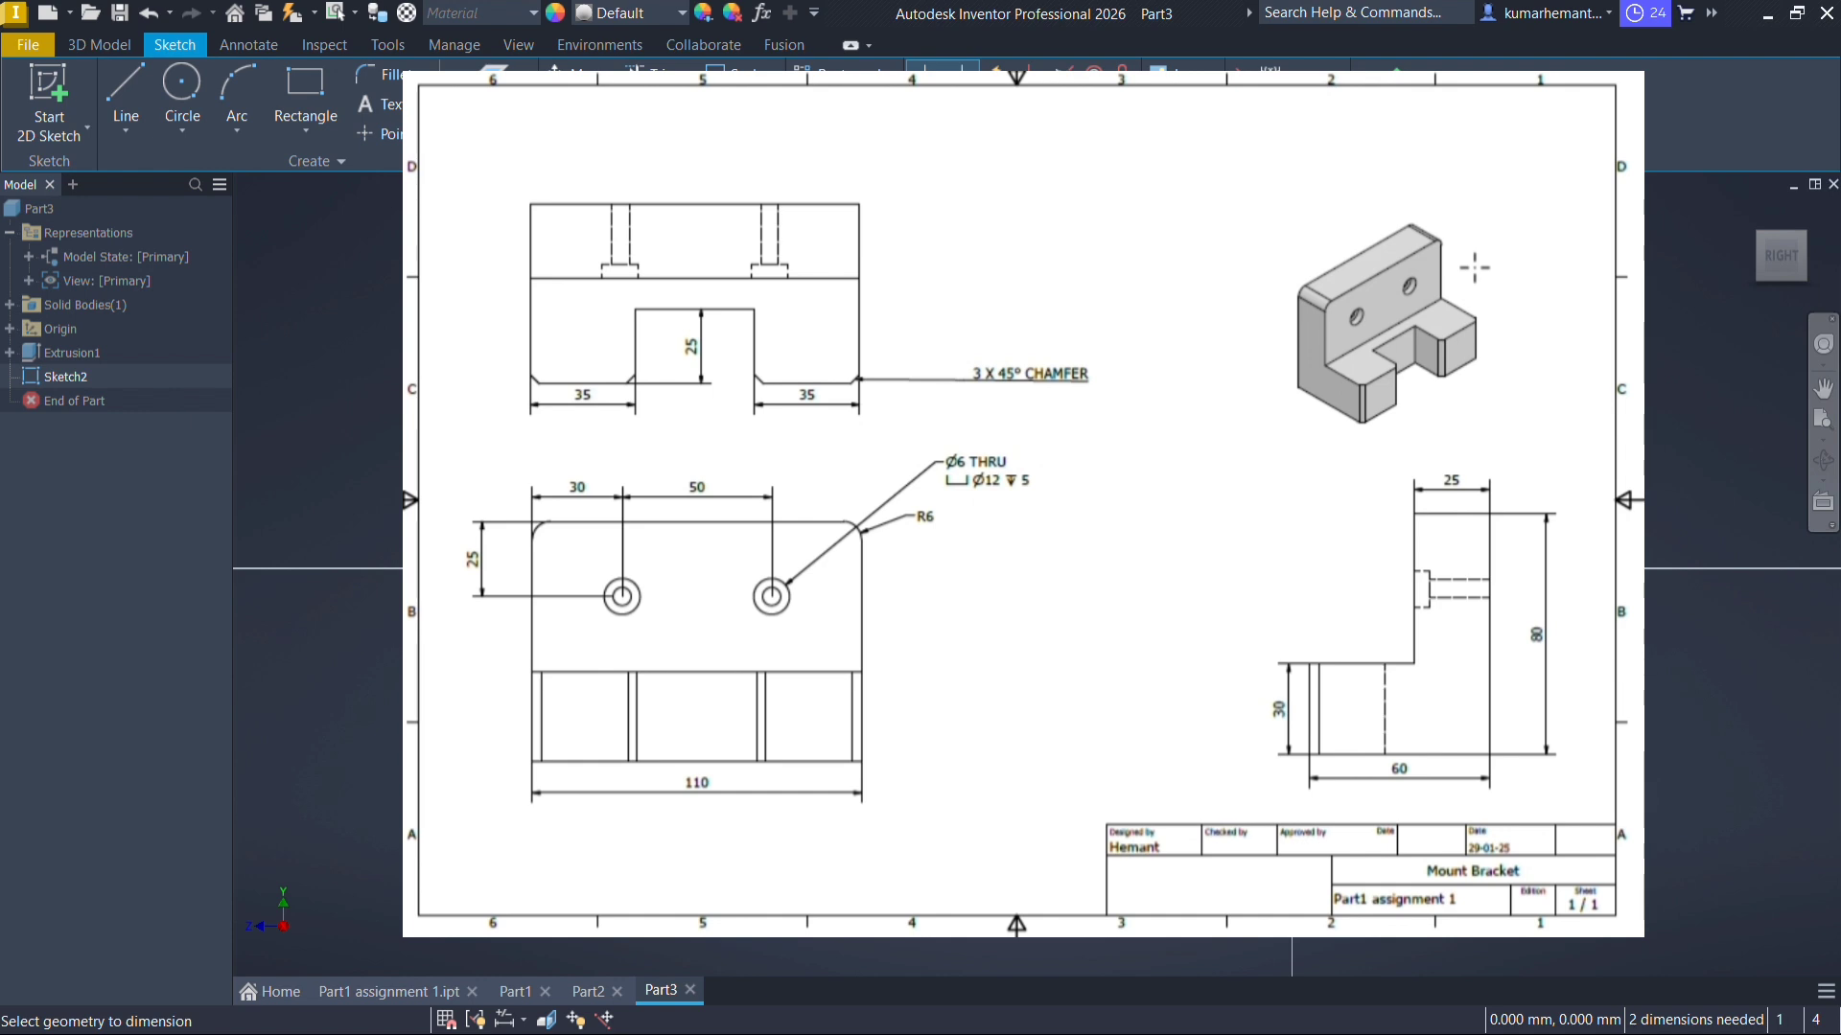
key("Return")
left_click(182, 85)
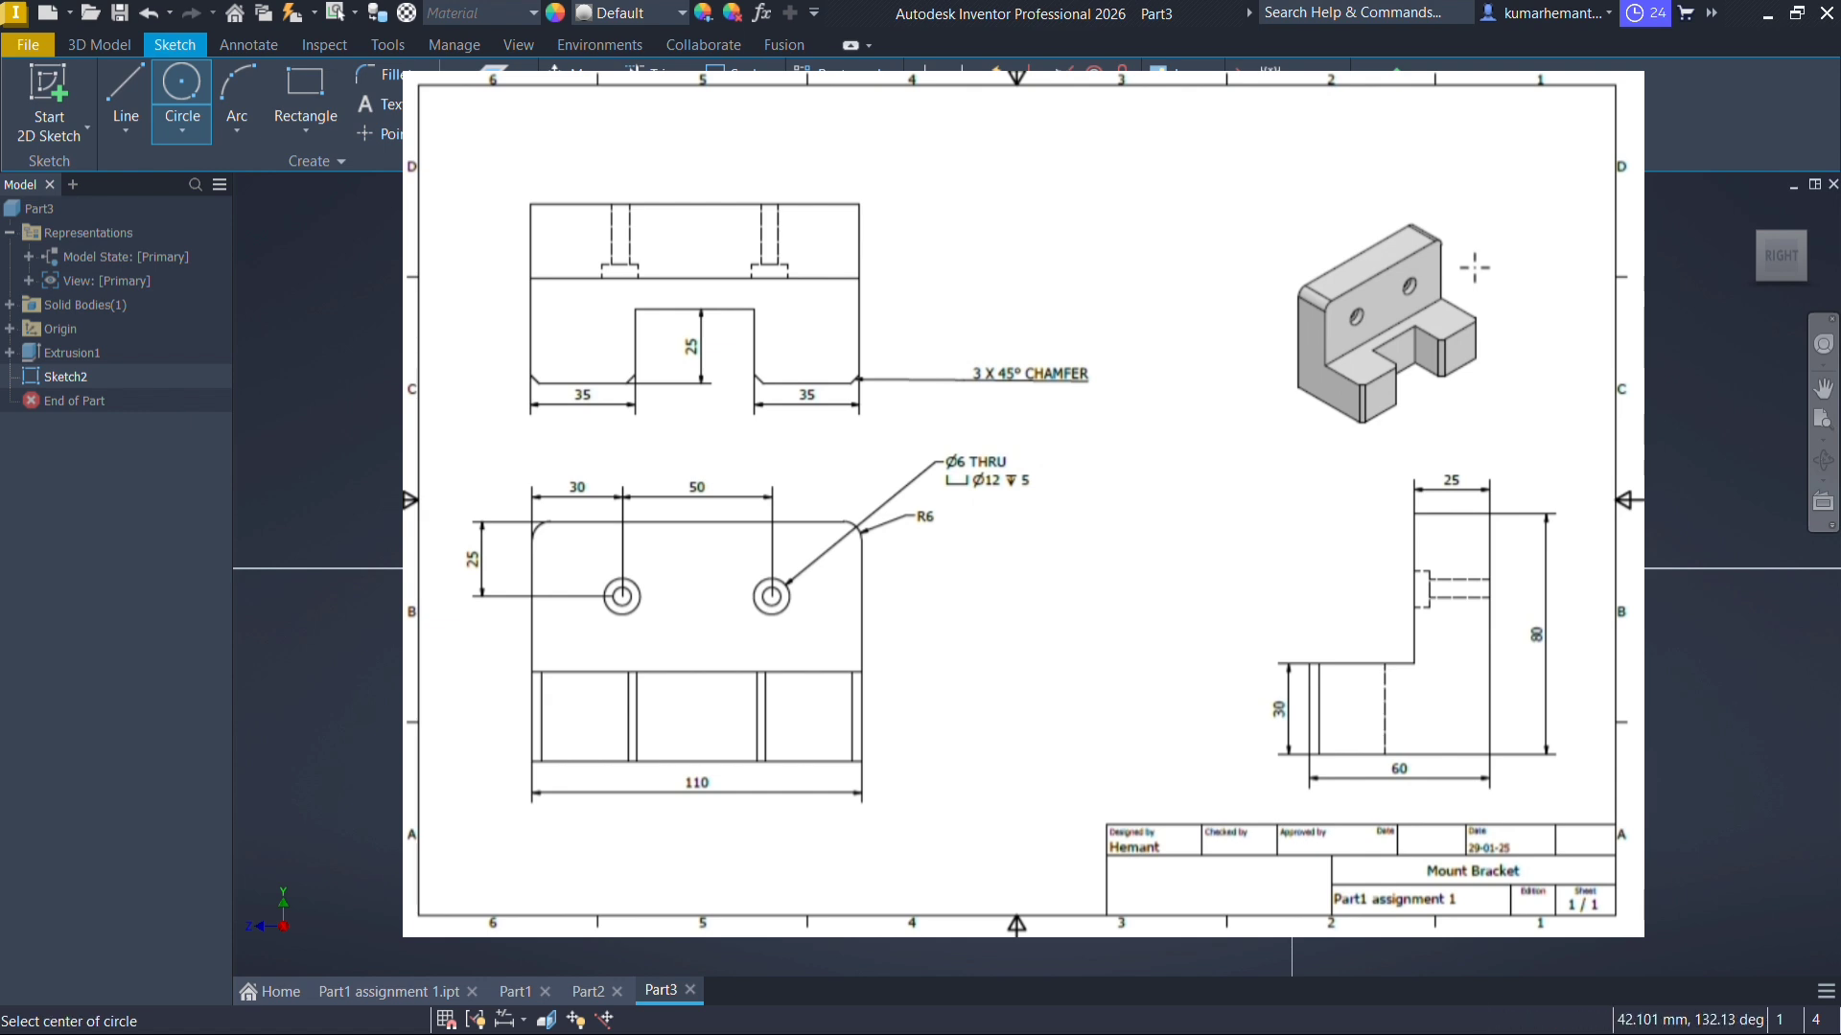
key("Escape")
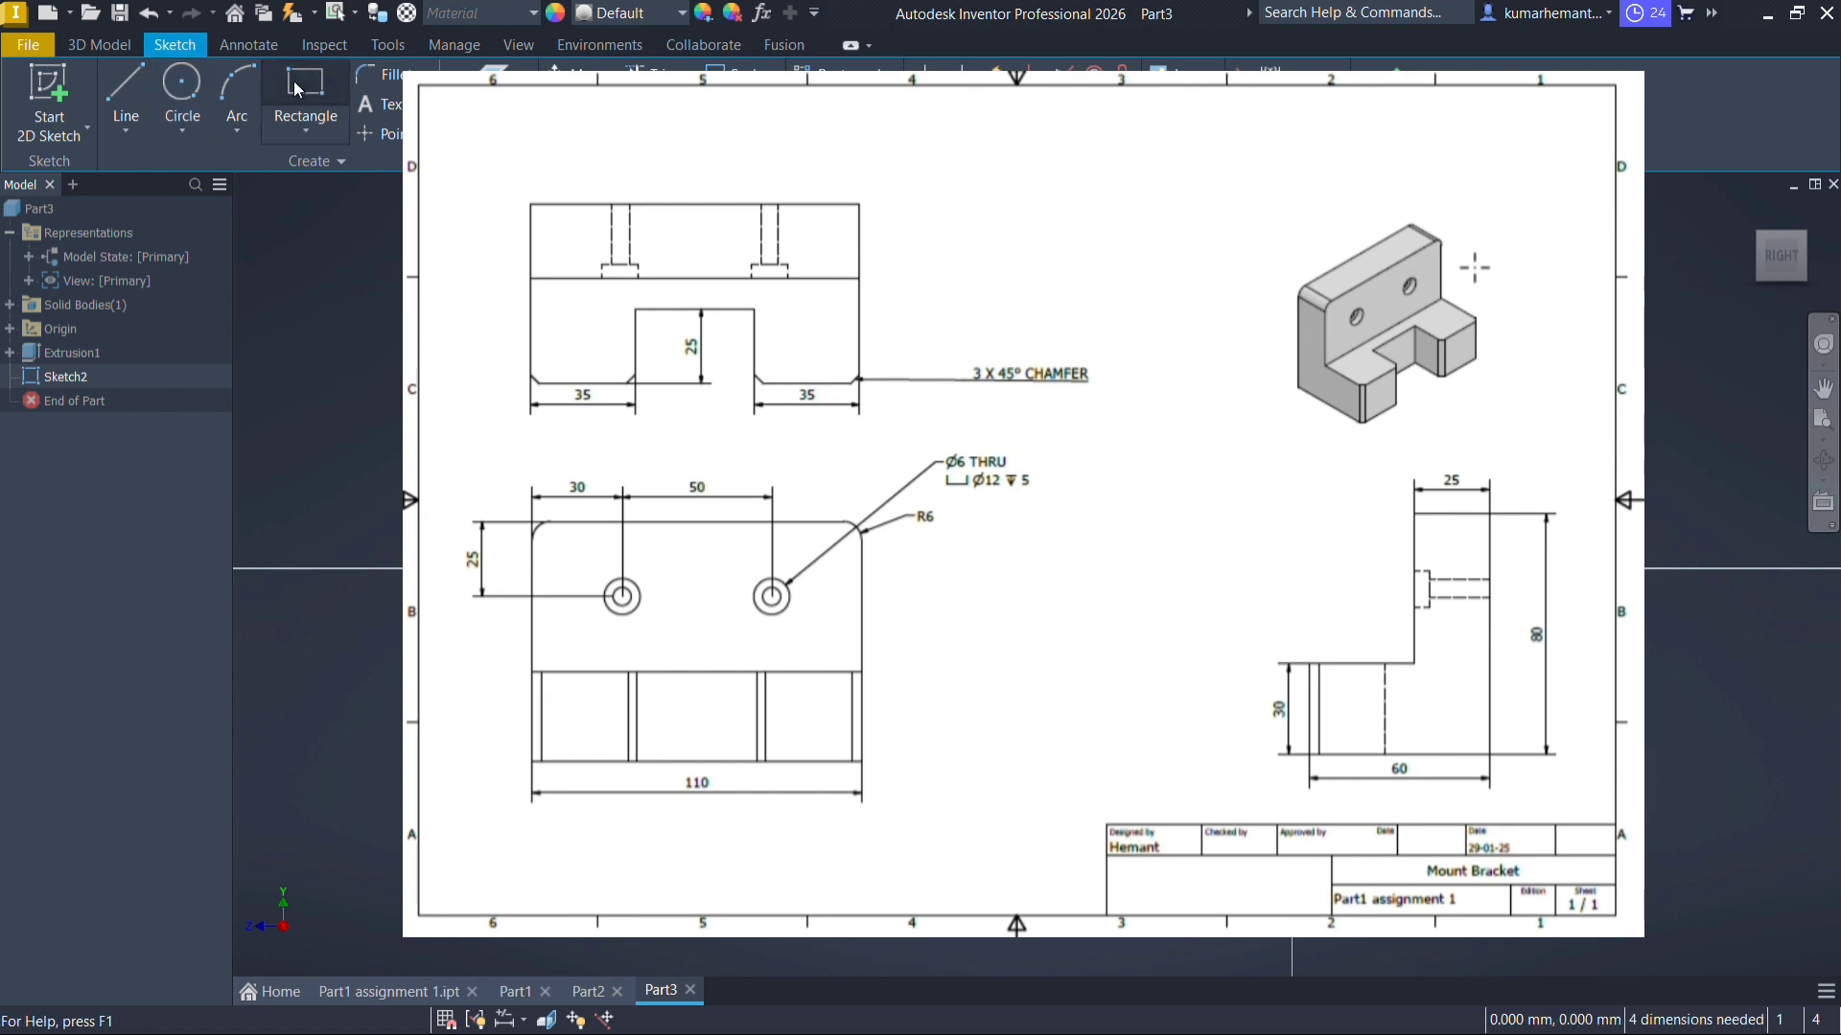
left_click(106, 46)
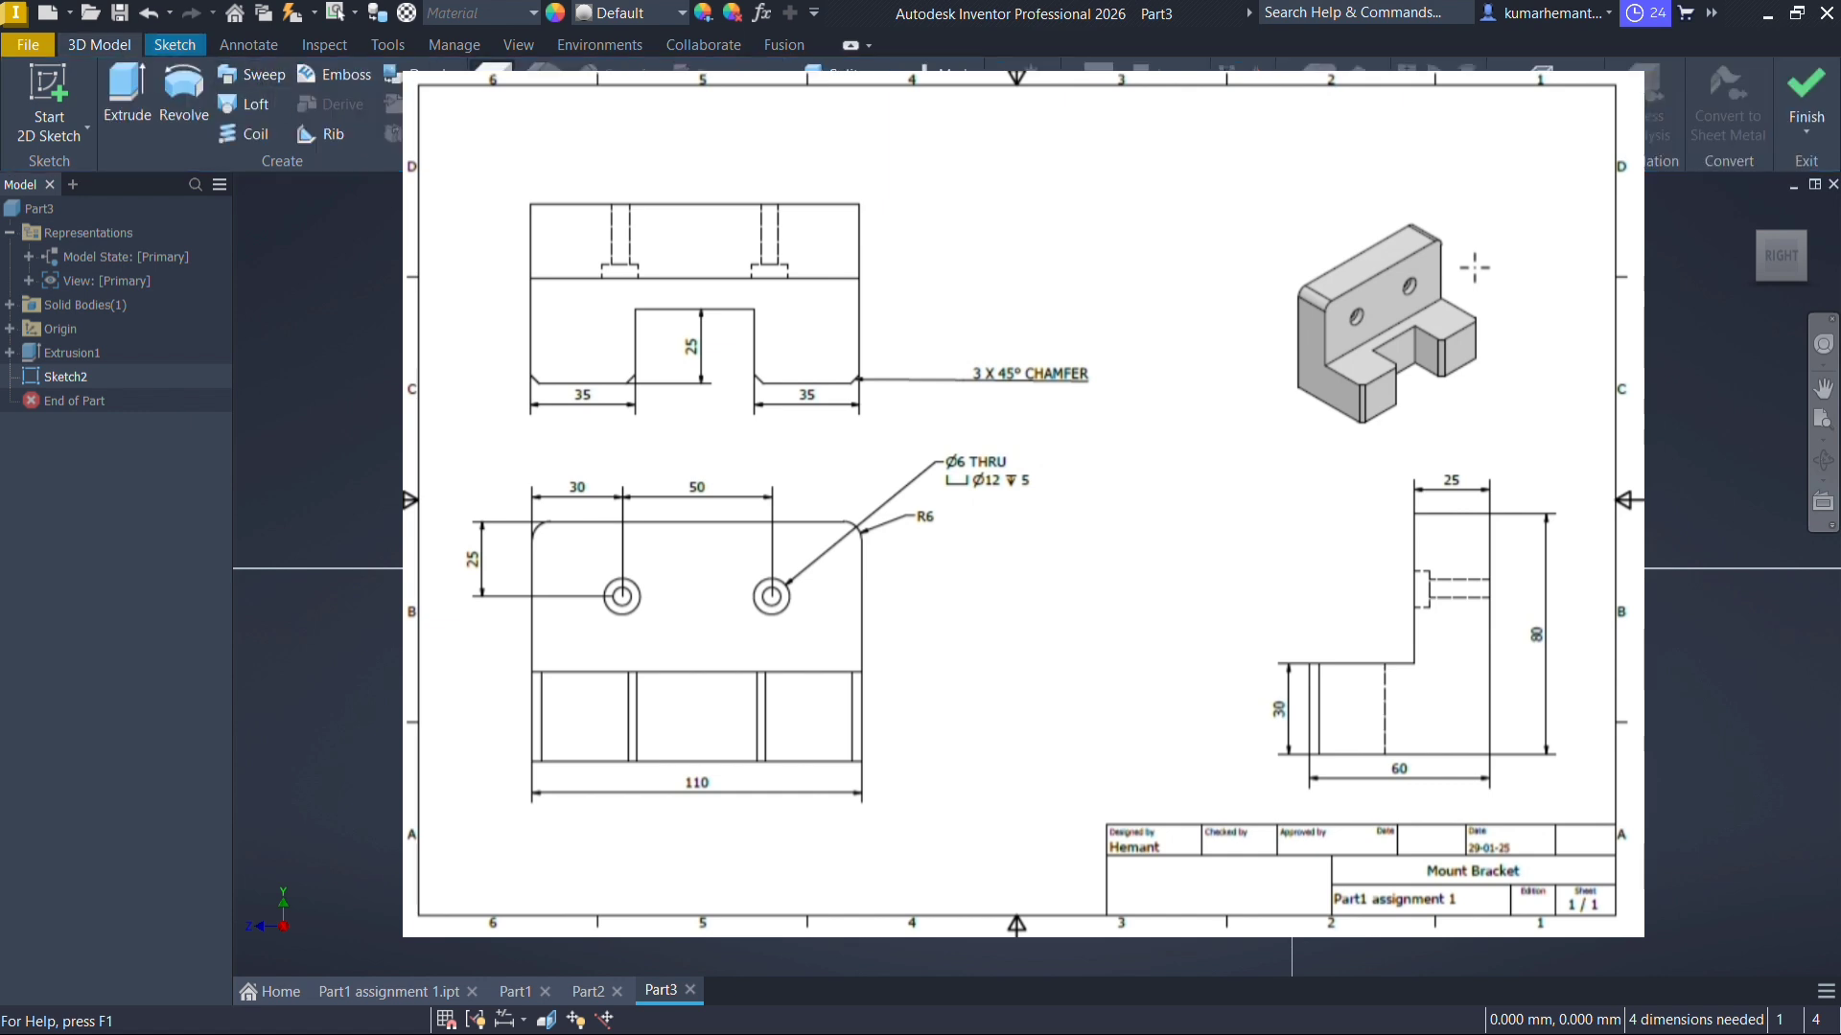
key("h")
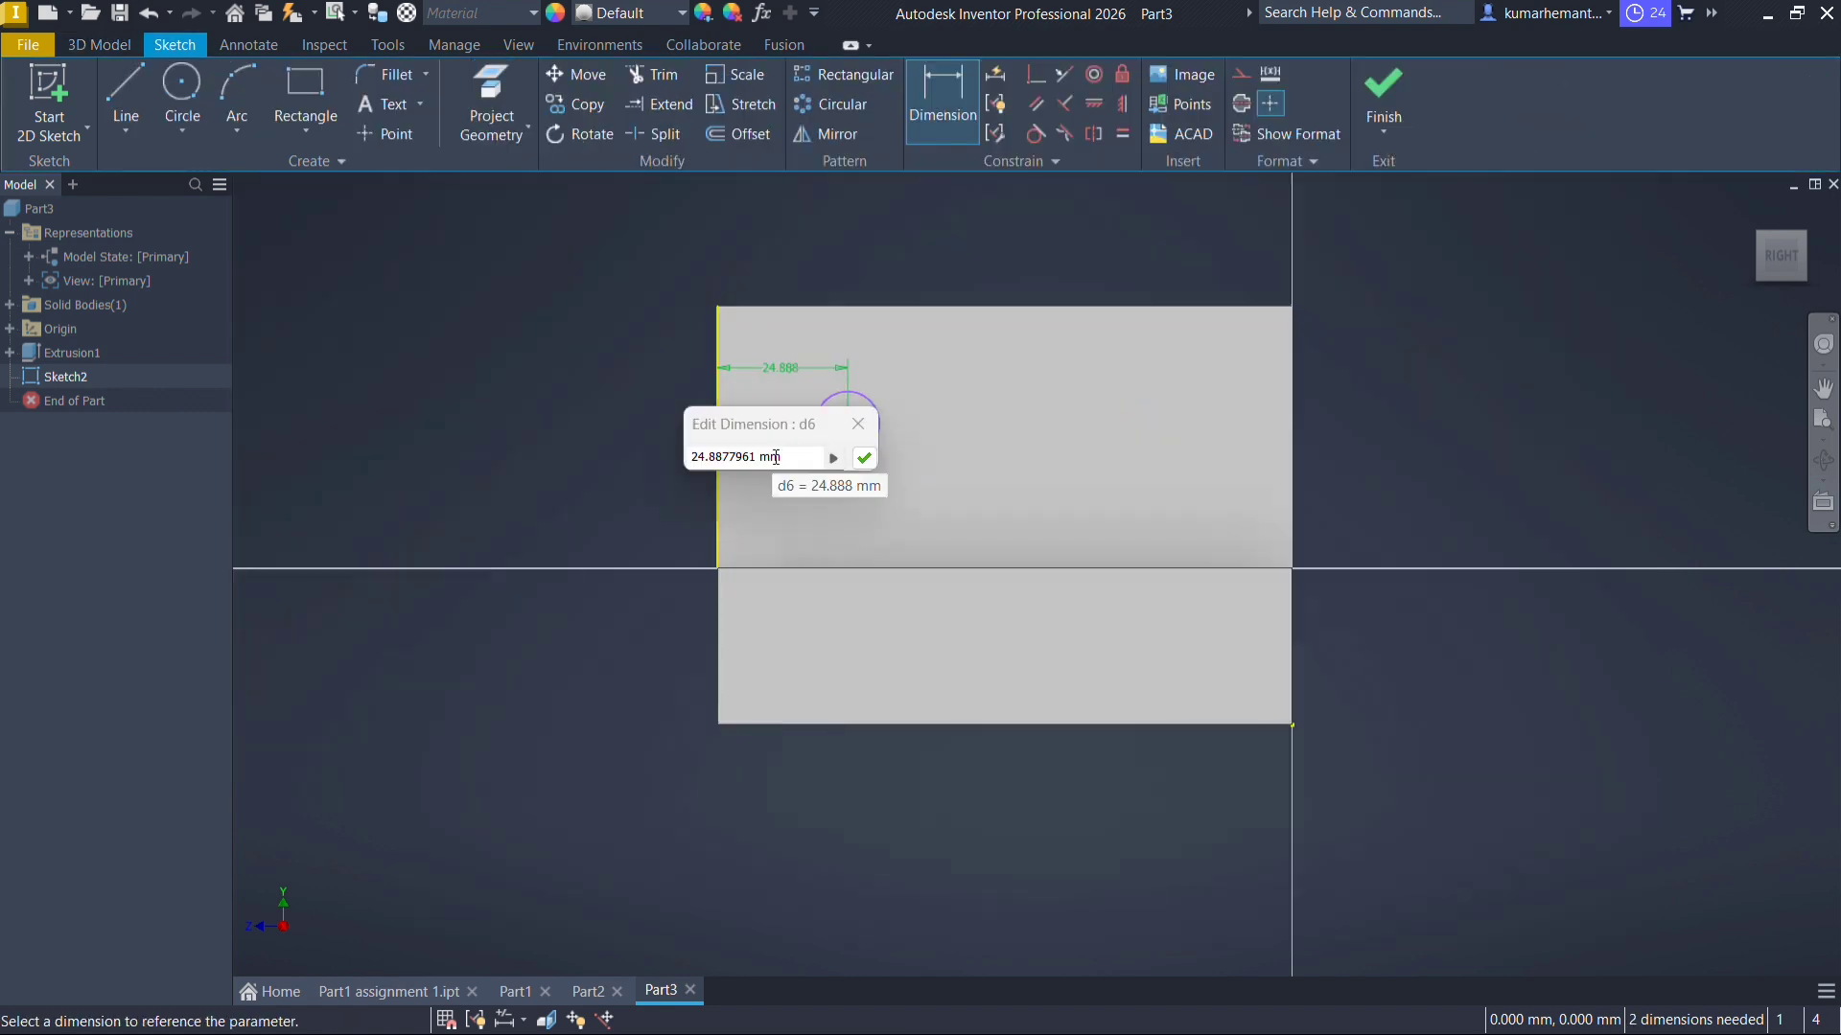
Set the circle centre's horizontal distance from the face's left edge to 30 mm
left_click(834, 459)
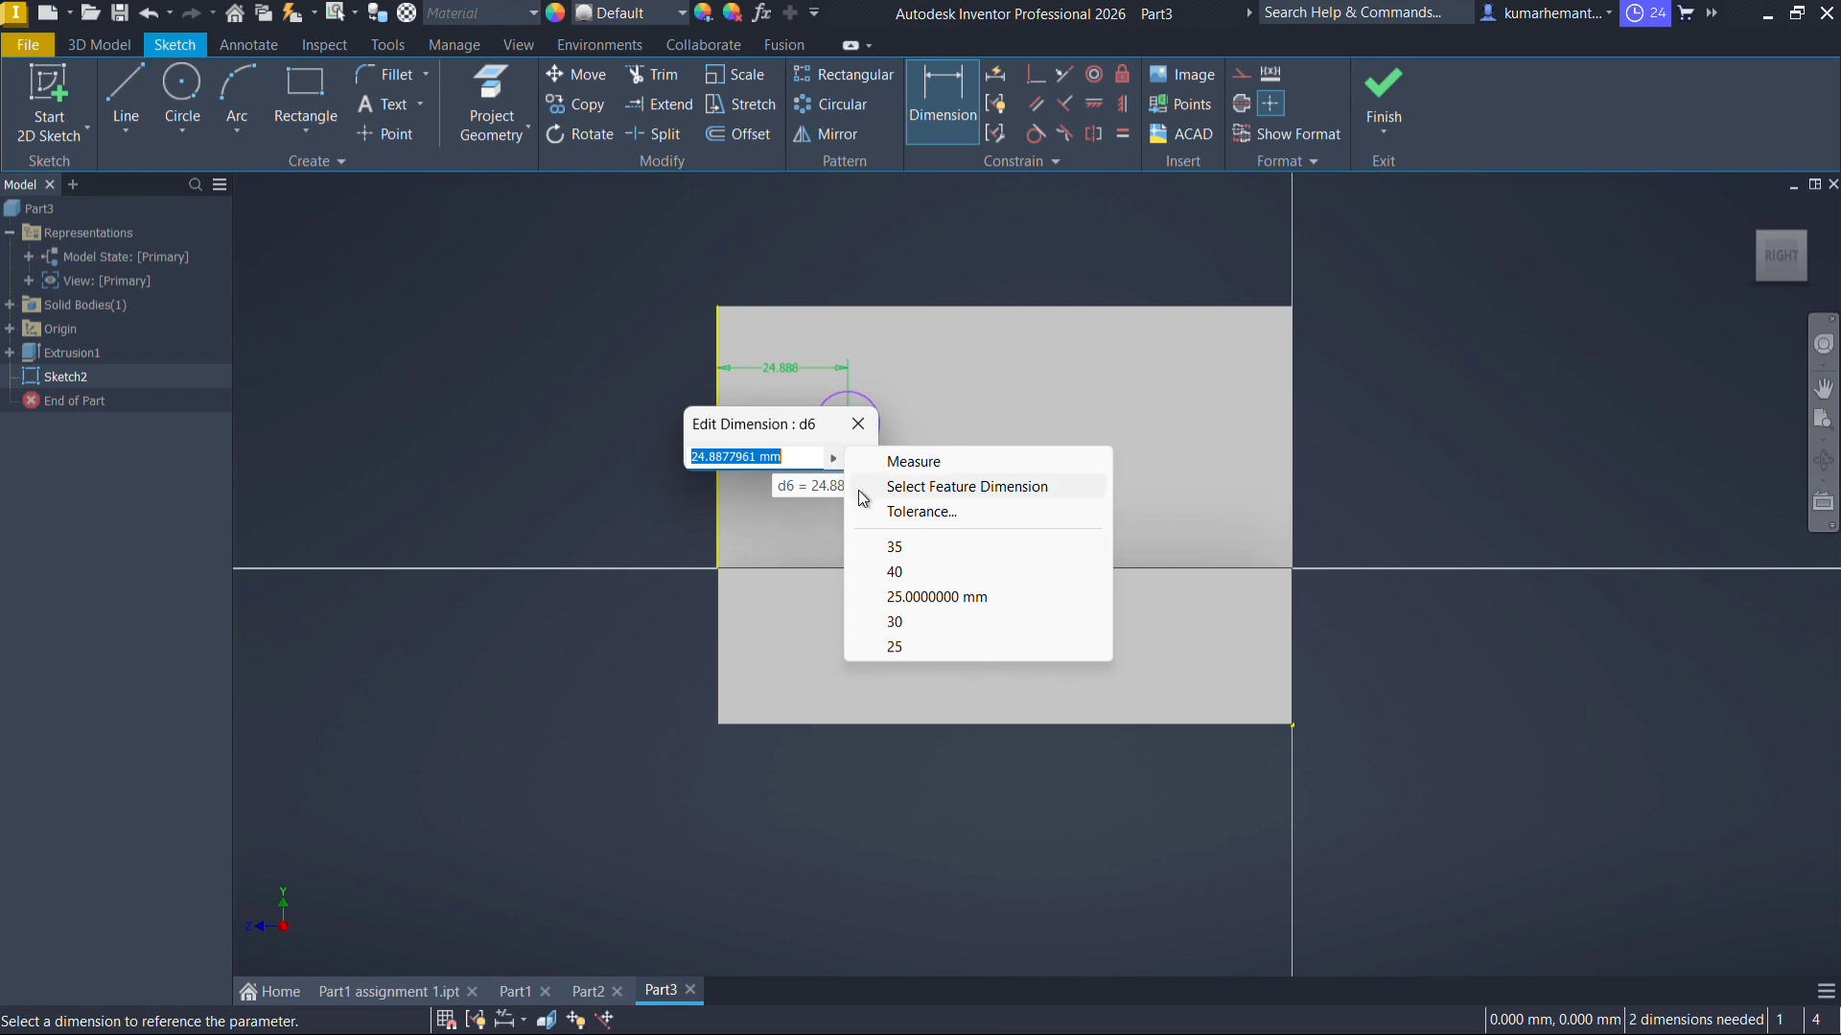
left_click(901, 622)
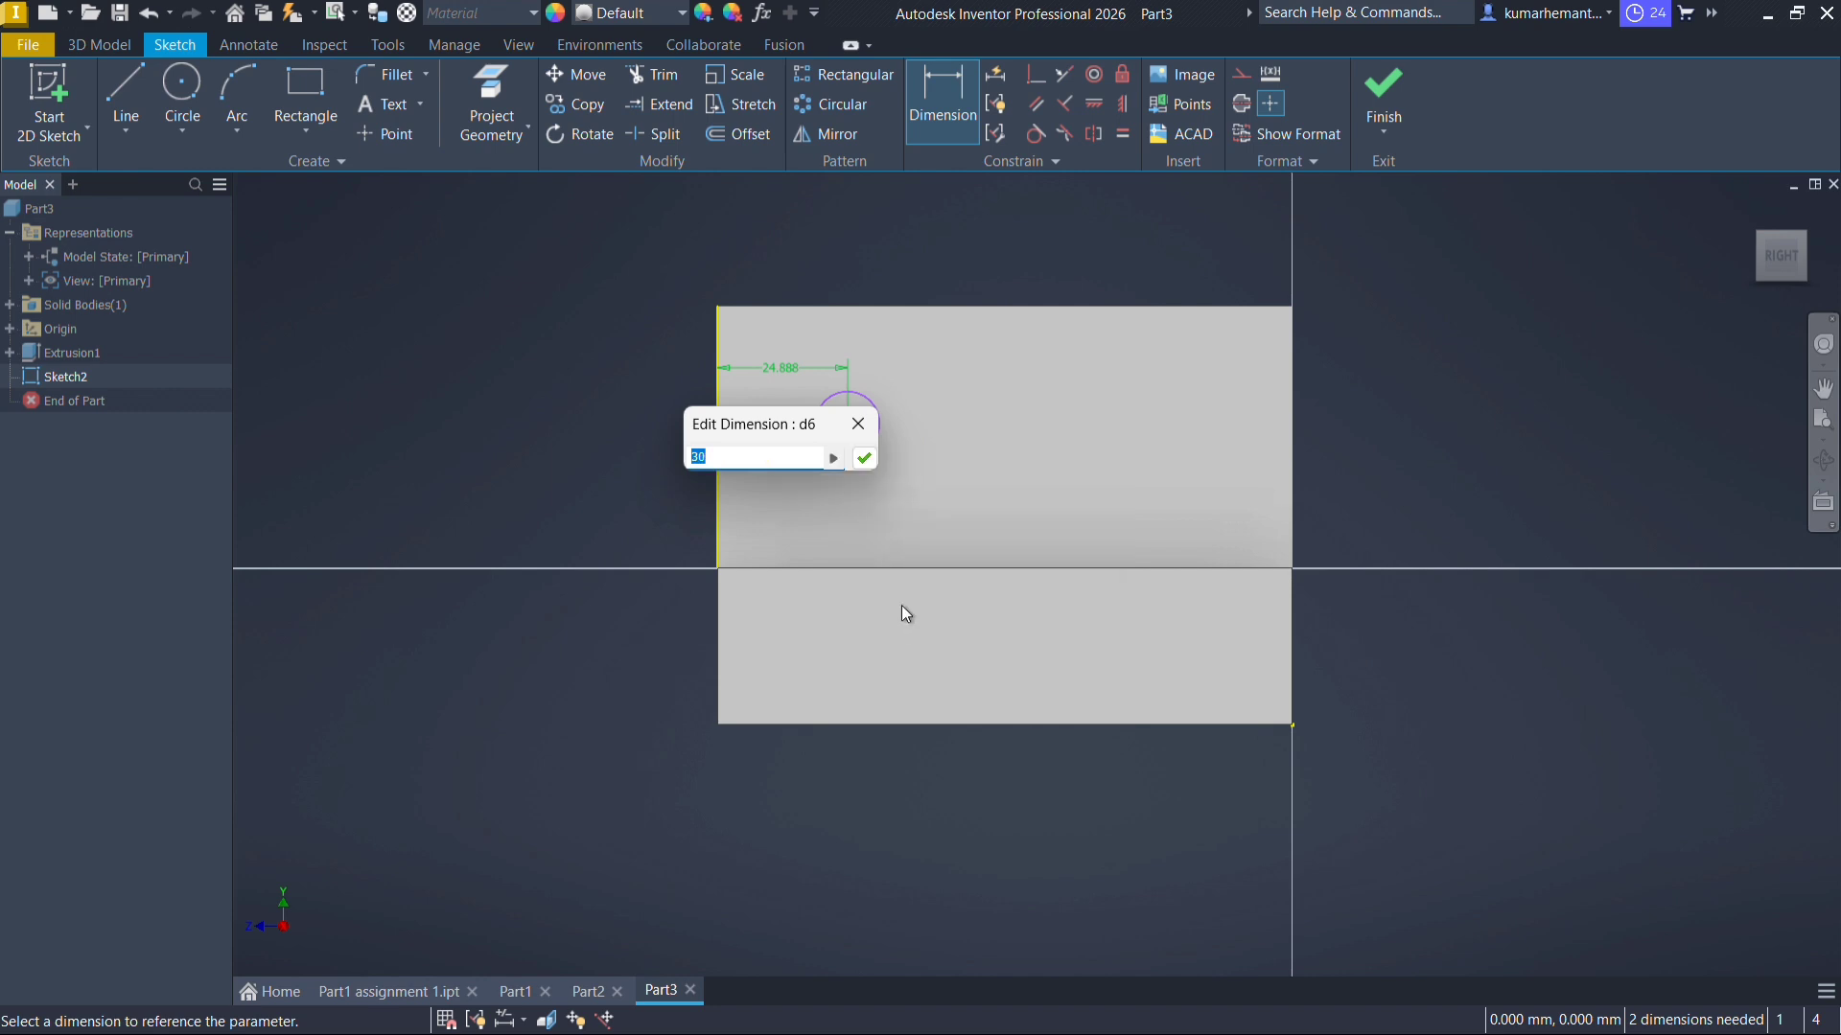
left_click(864, 459)
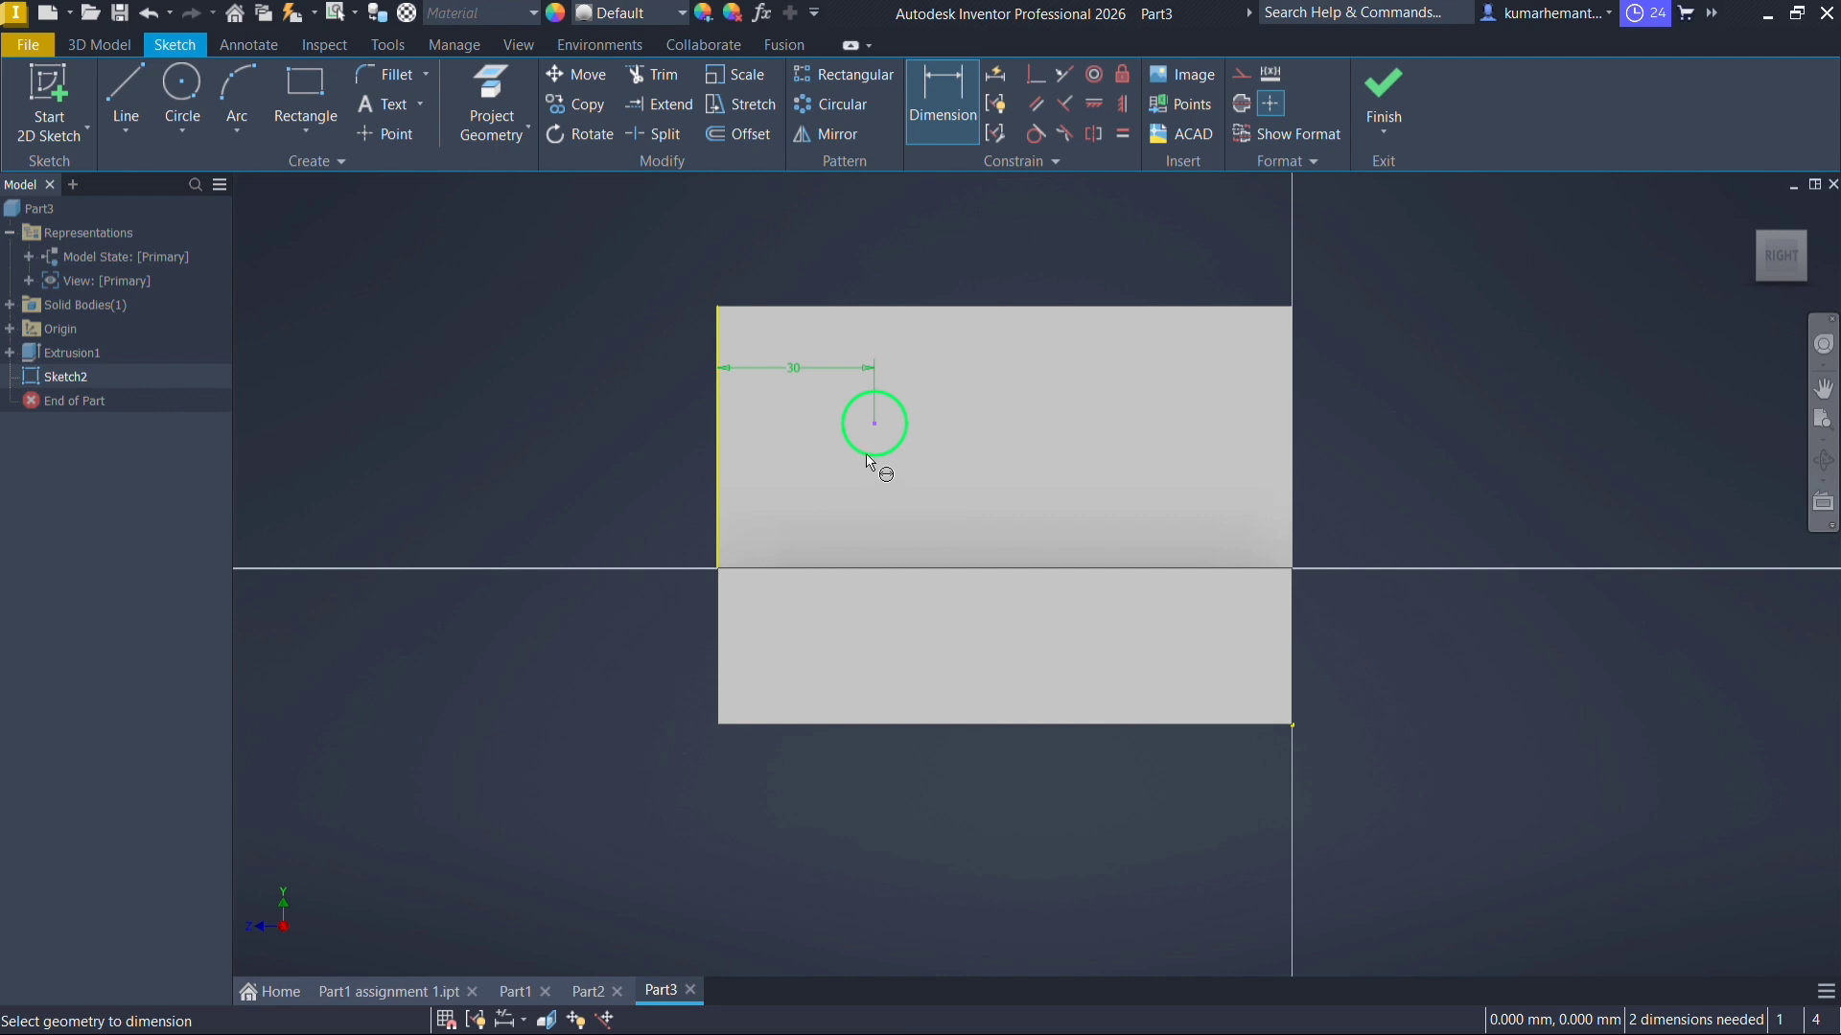
Start a 6 mm counterbored Hole and set its counterbore to 12 mm diameter and 5 mm depth
key("h")
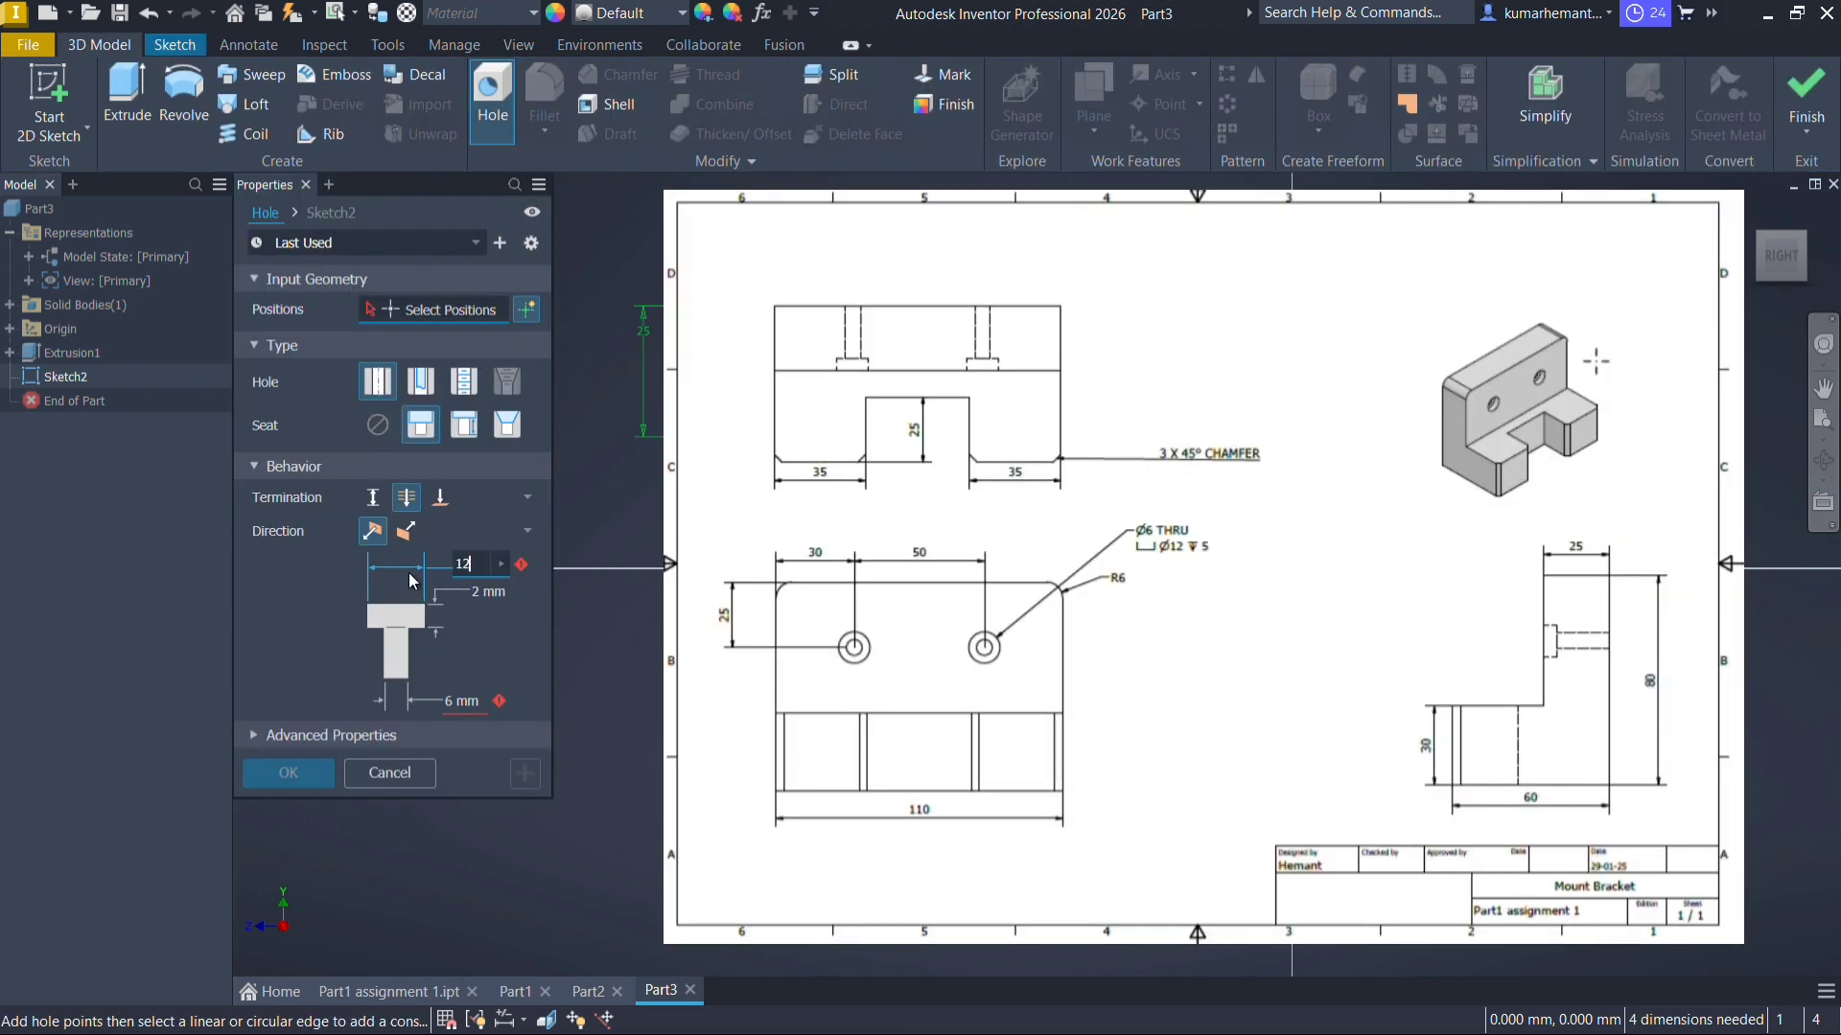
left_click(483, 592)
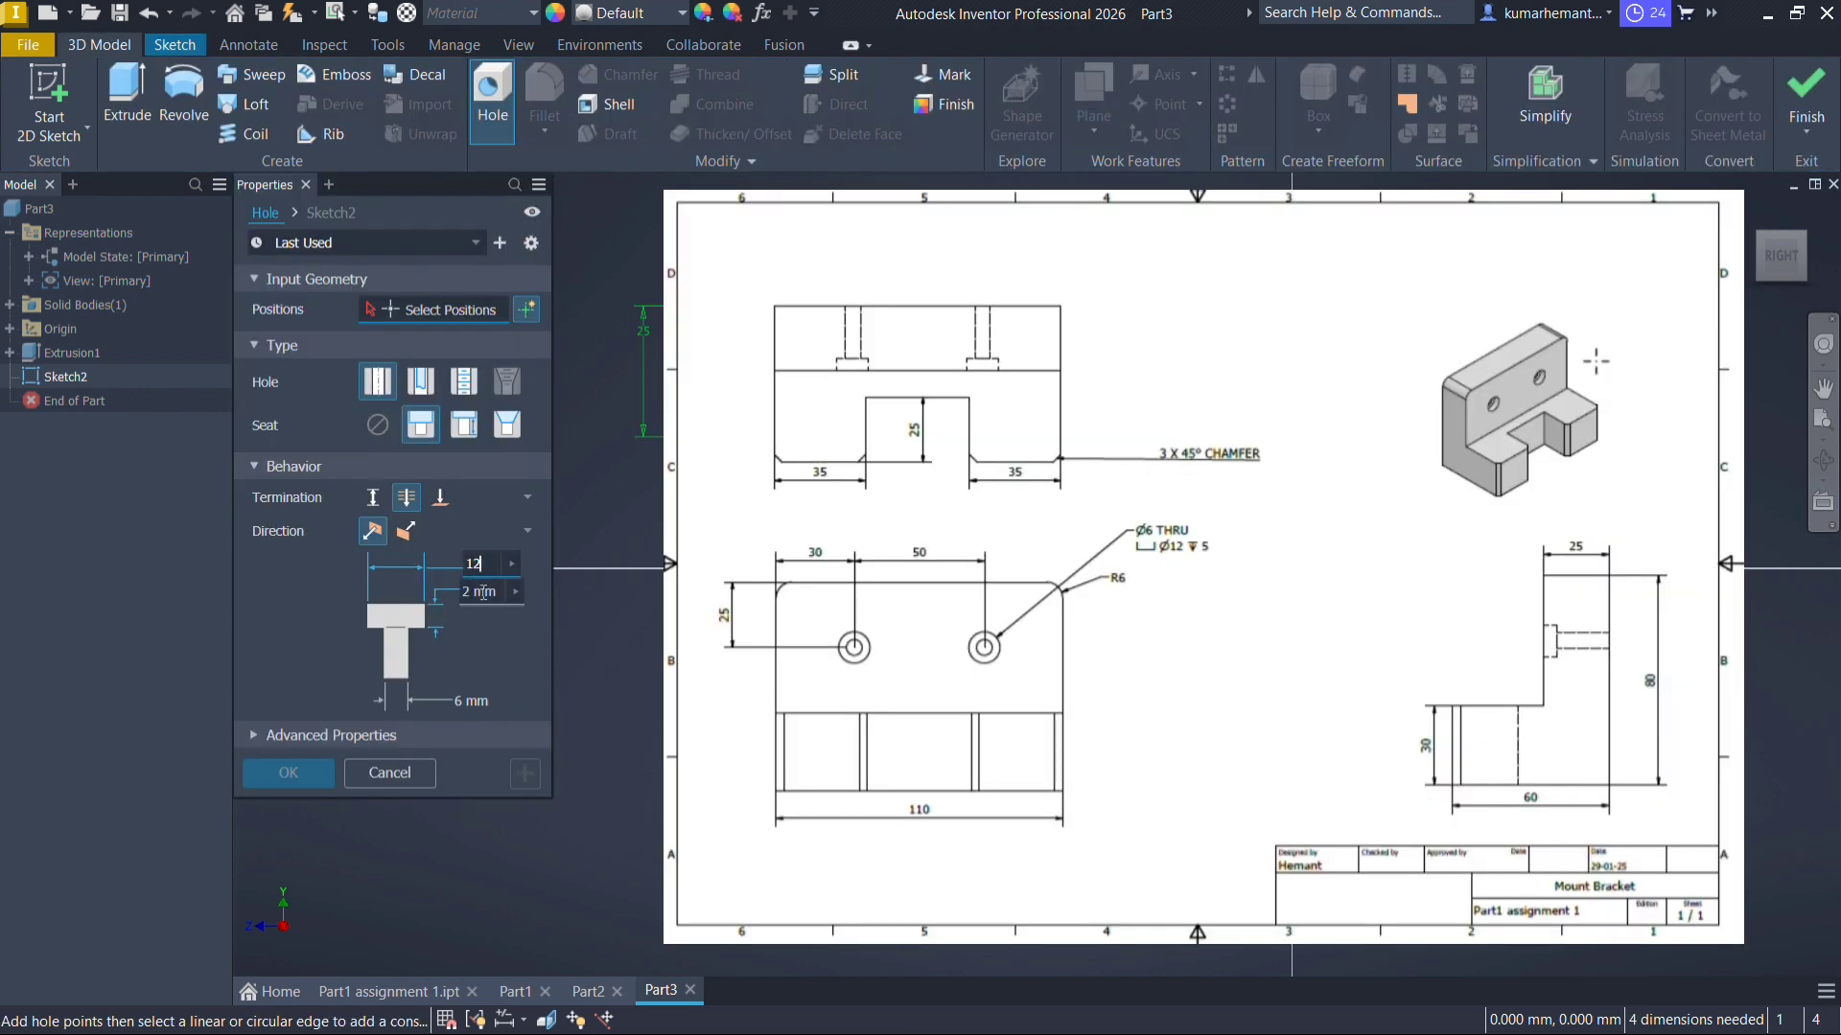
left_click(483, 592)
type("5")
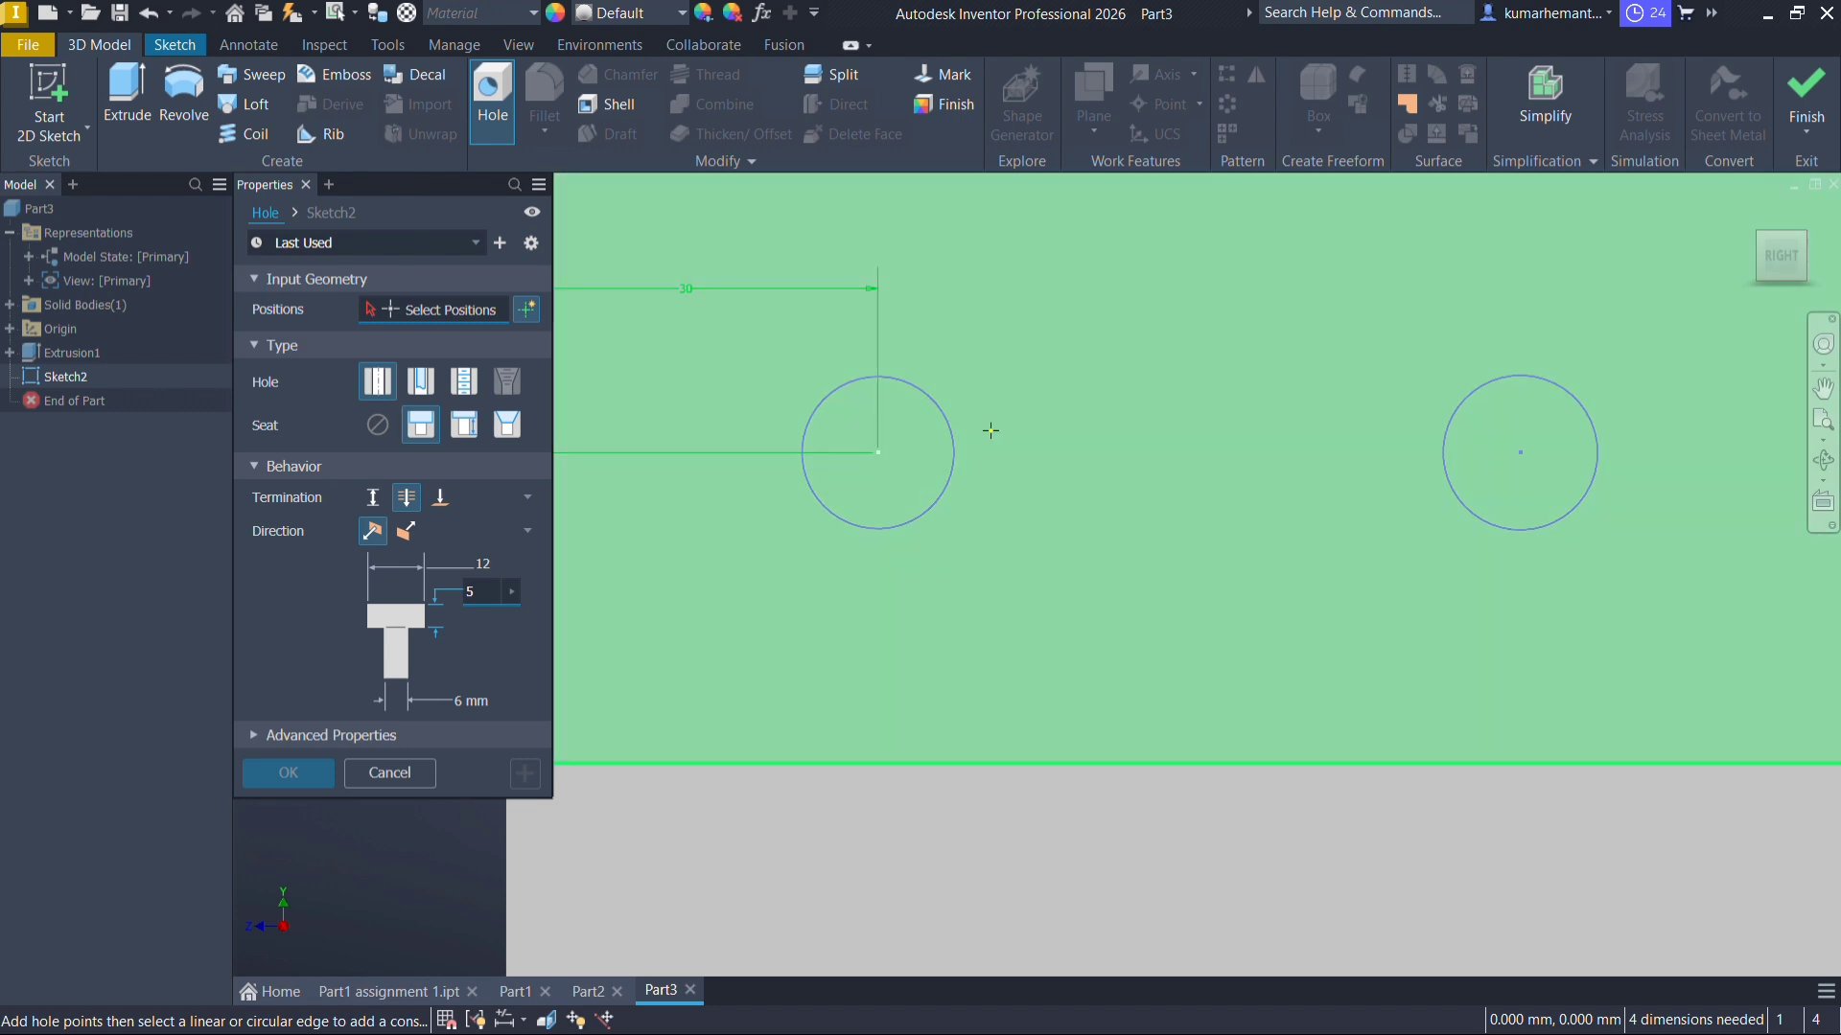
Place a hole position on the face and move it onto the first circle's centre
left_click(990, 431)
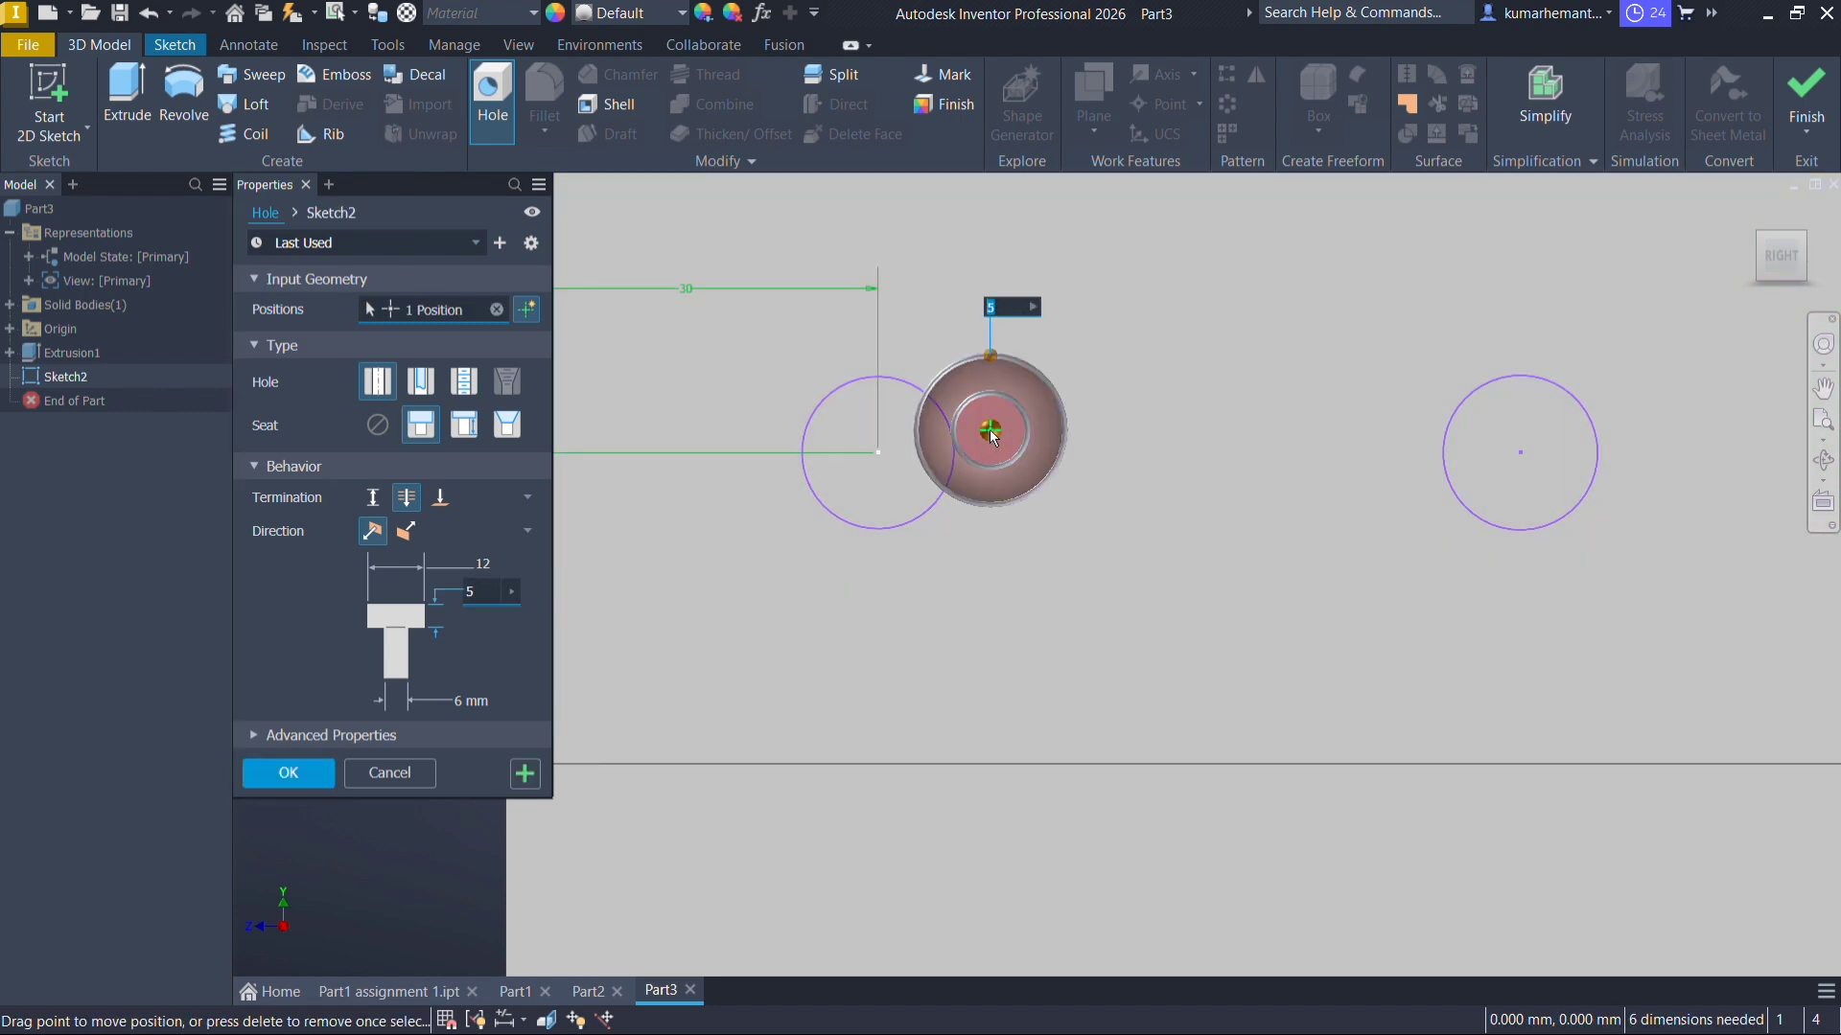
left_click_drag(990, 446, 878, 452)
scroll(880, 479, "up", 5)
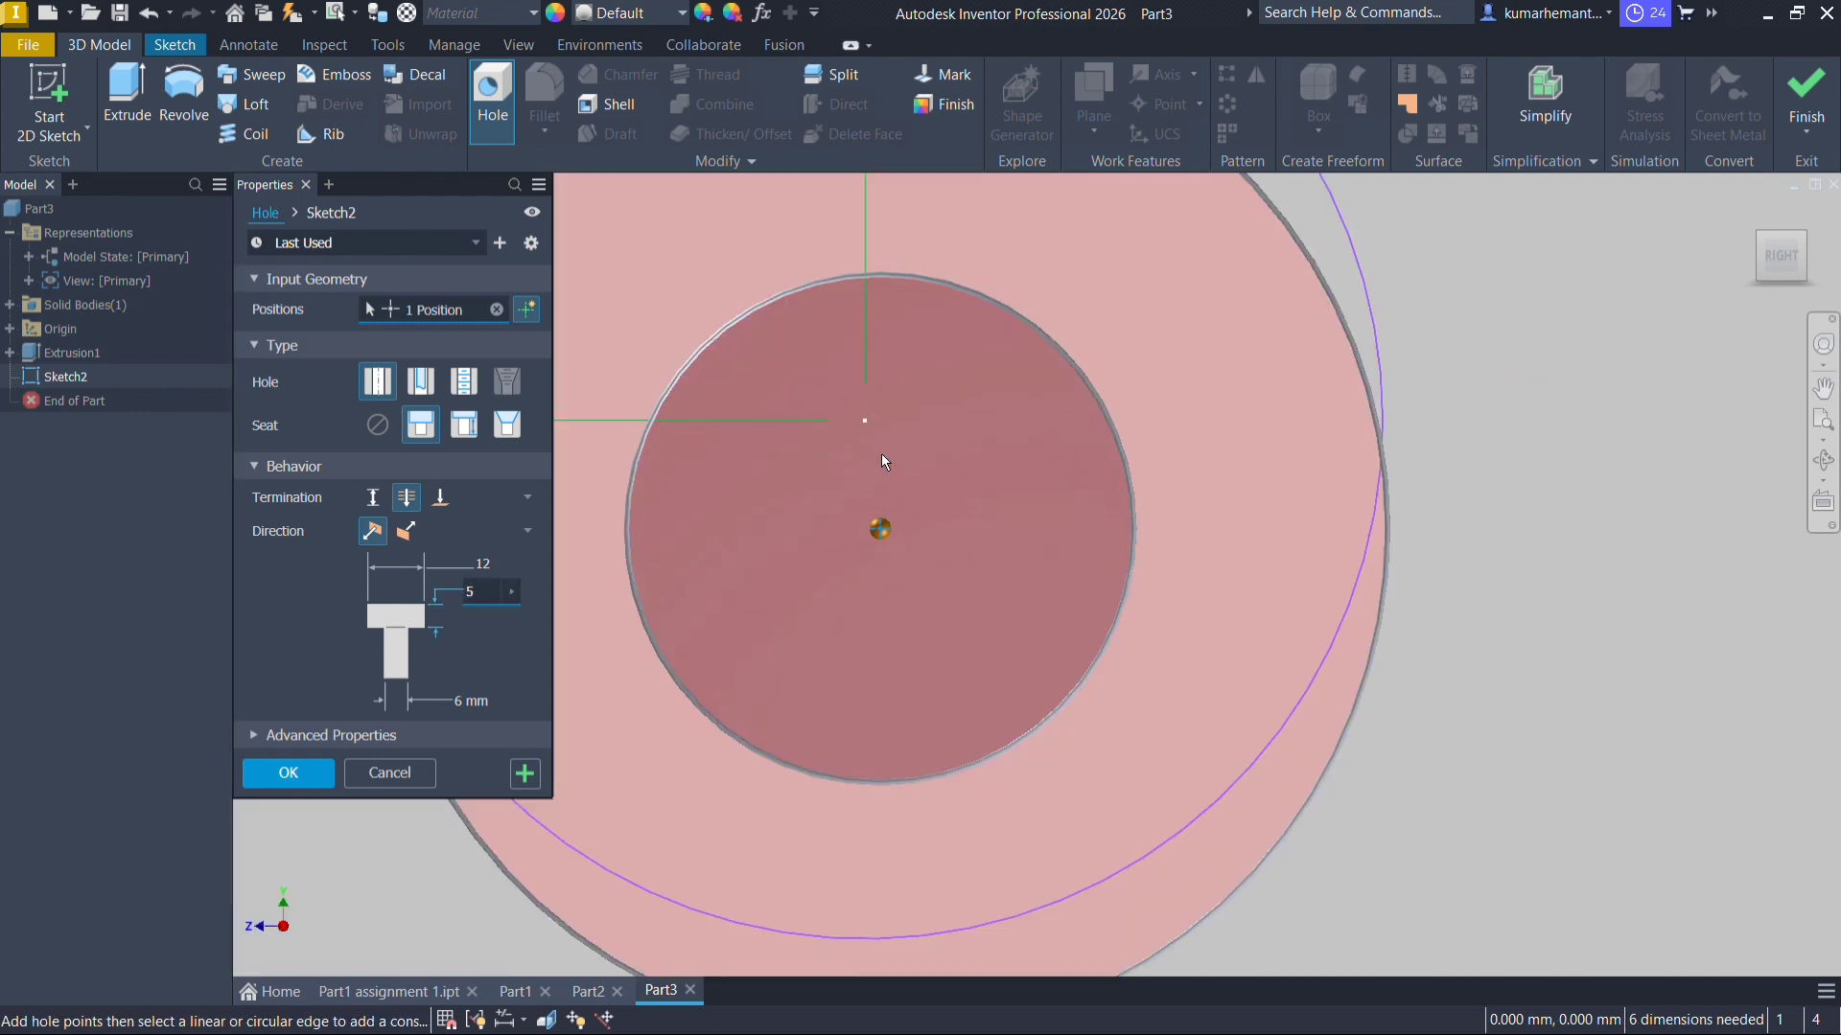
left_click_drag(881, 530, 863, 419)
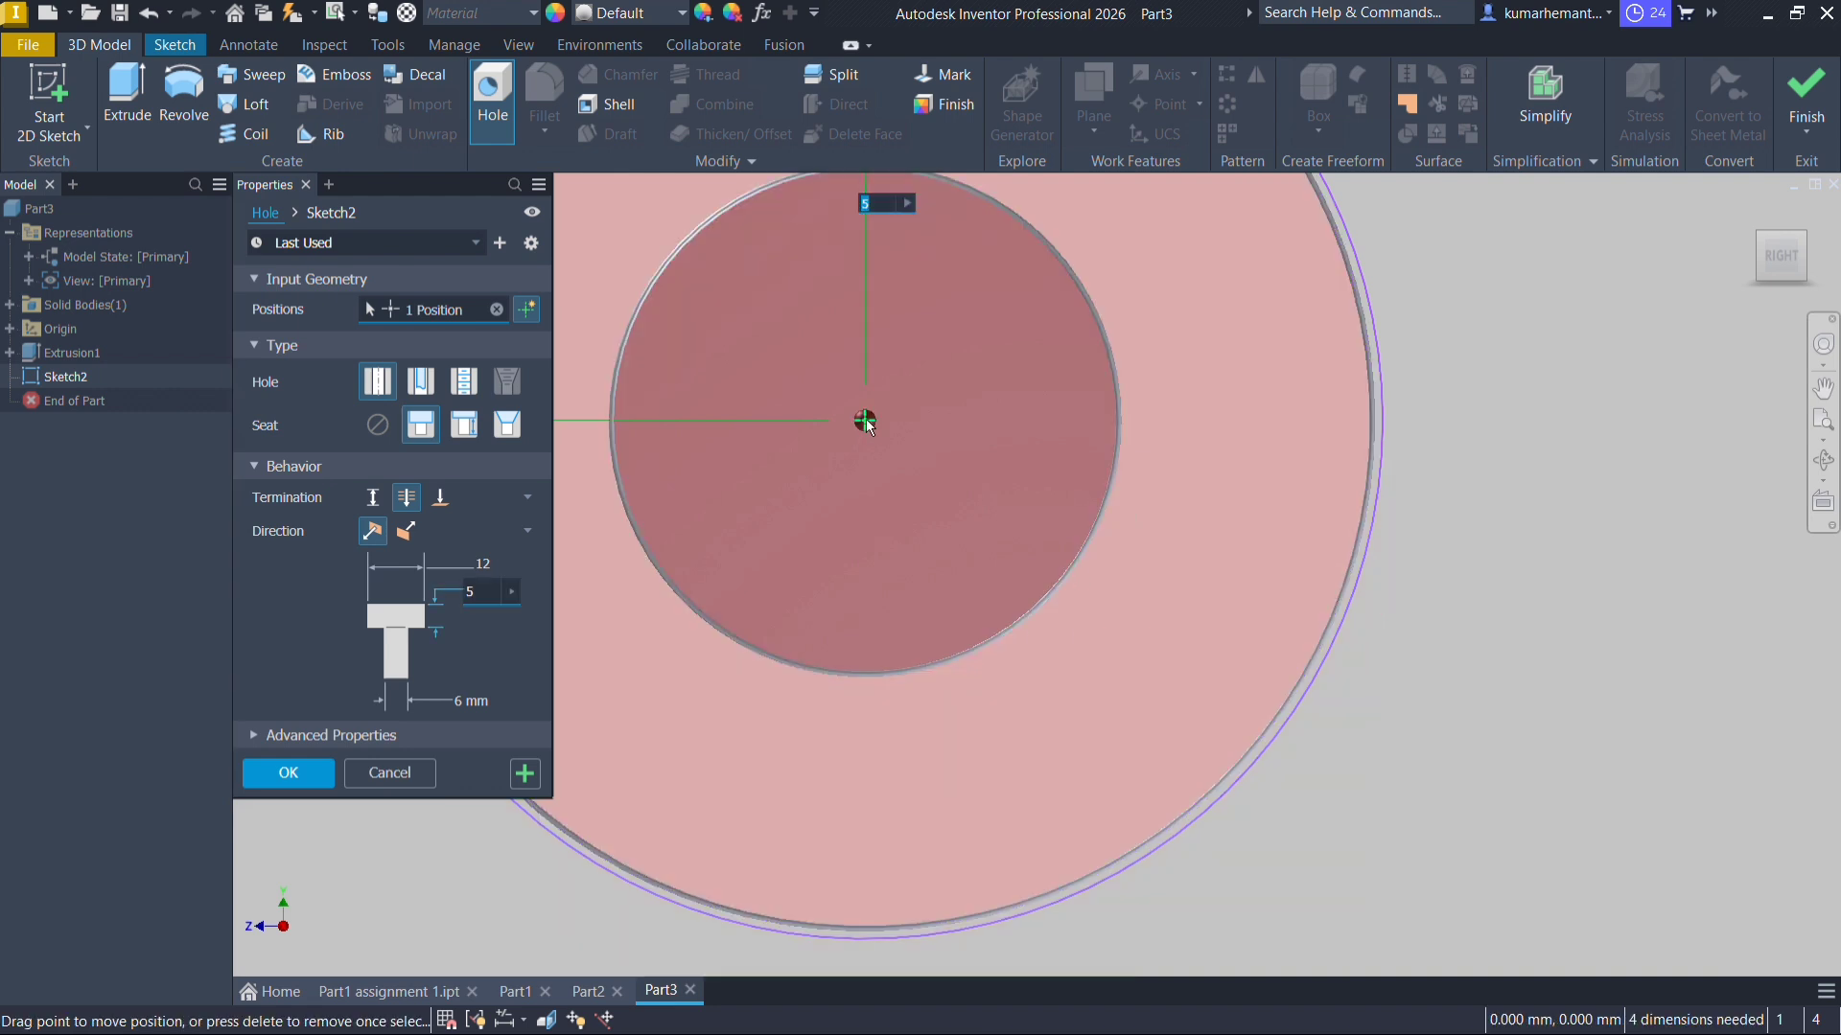
Add a second hole position for the other circle and create both counterbored holes
scroll(901, 436, "down", 3)
scroll(903, 439, "down", 3)
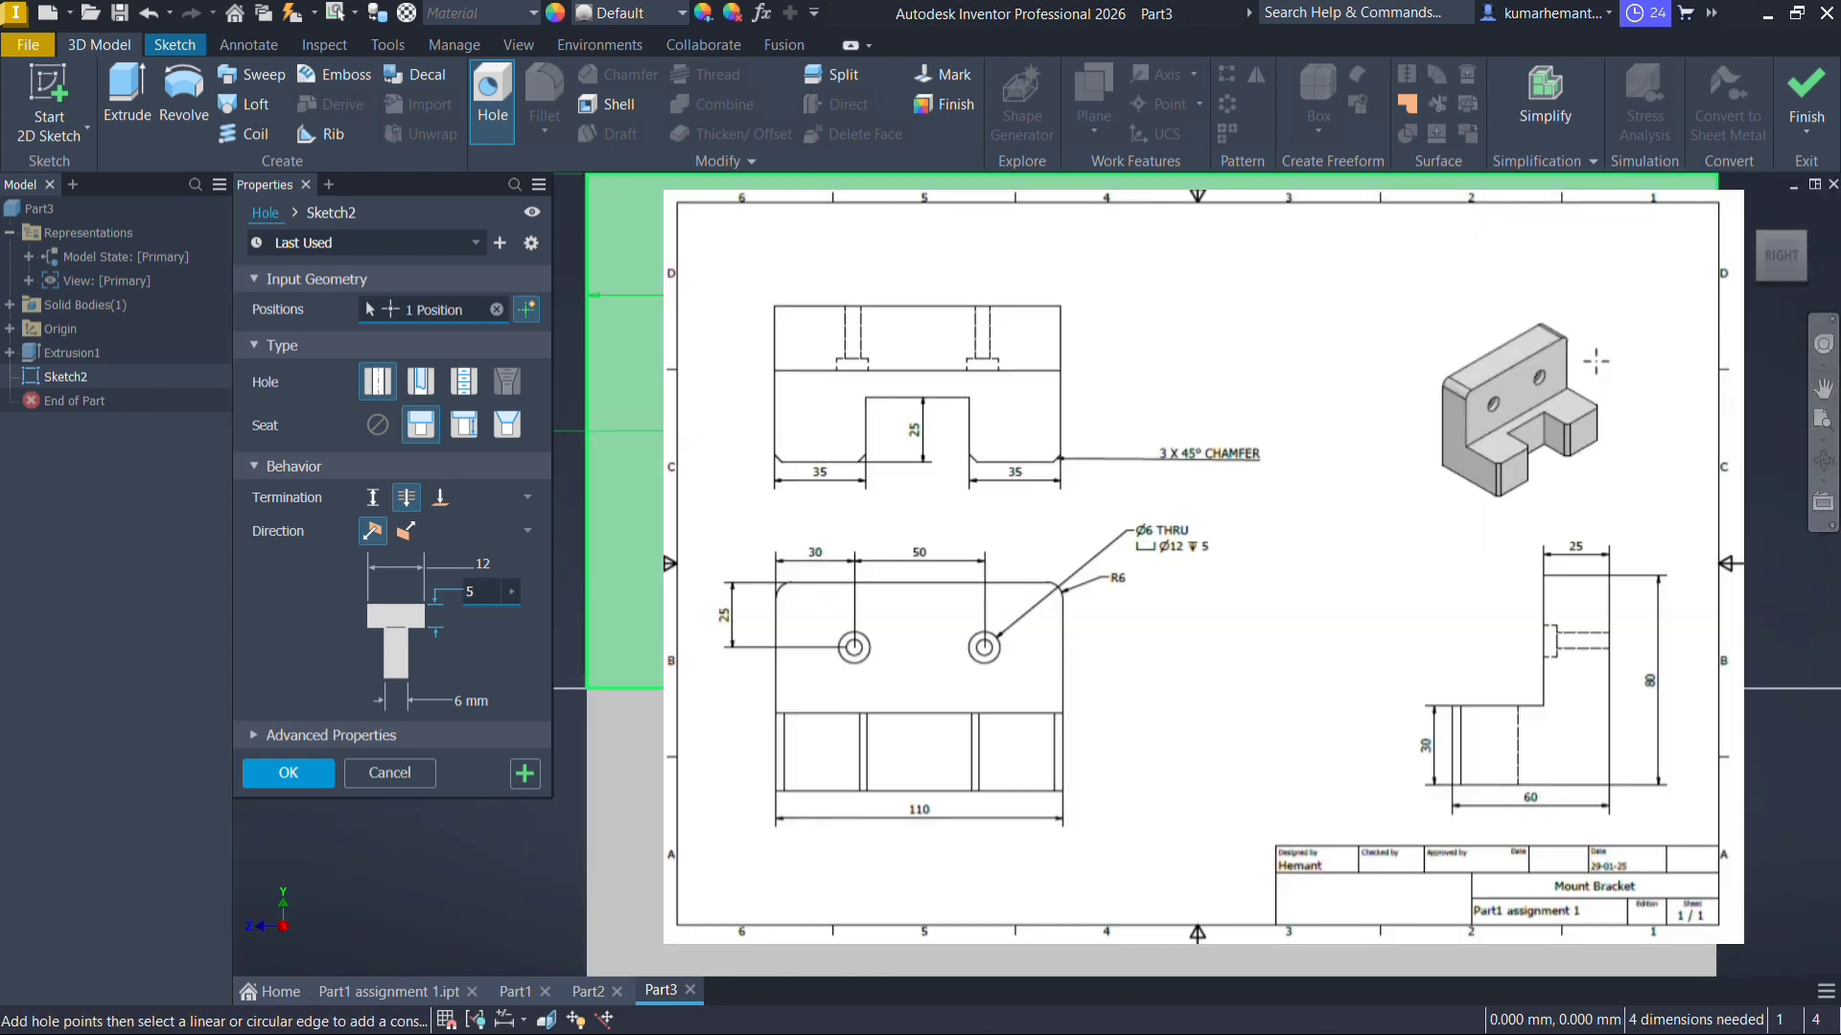
left_click(1596, 361)
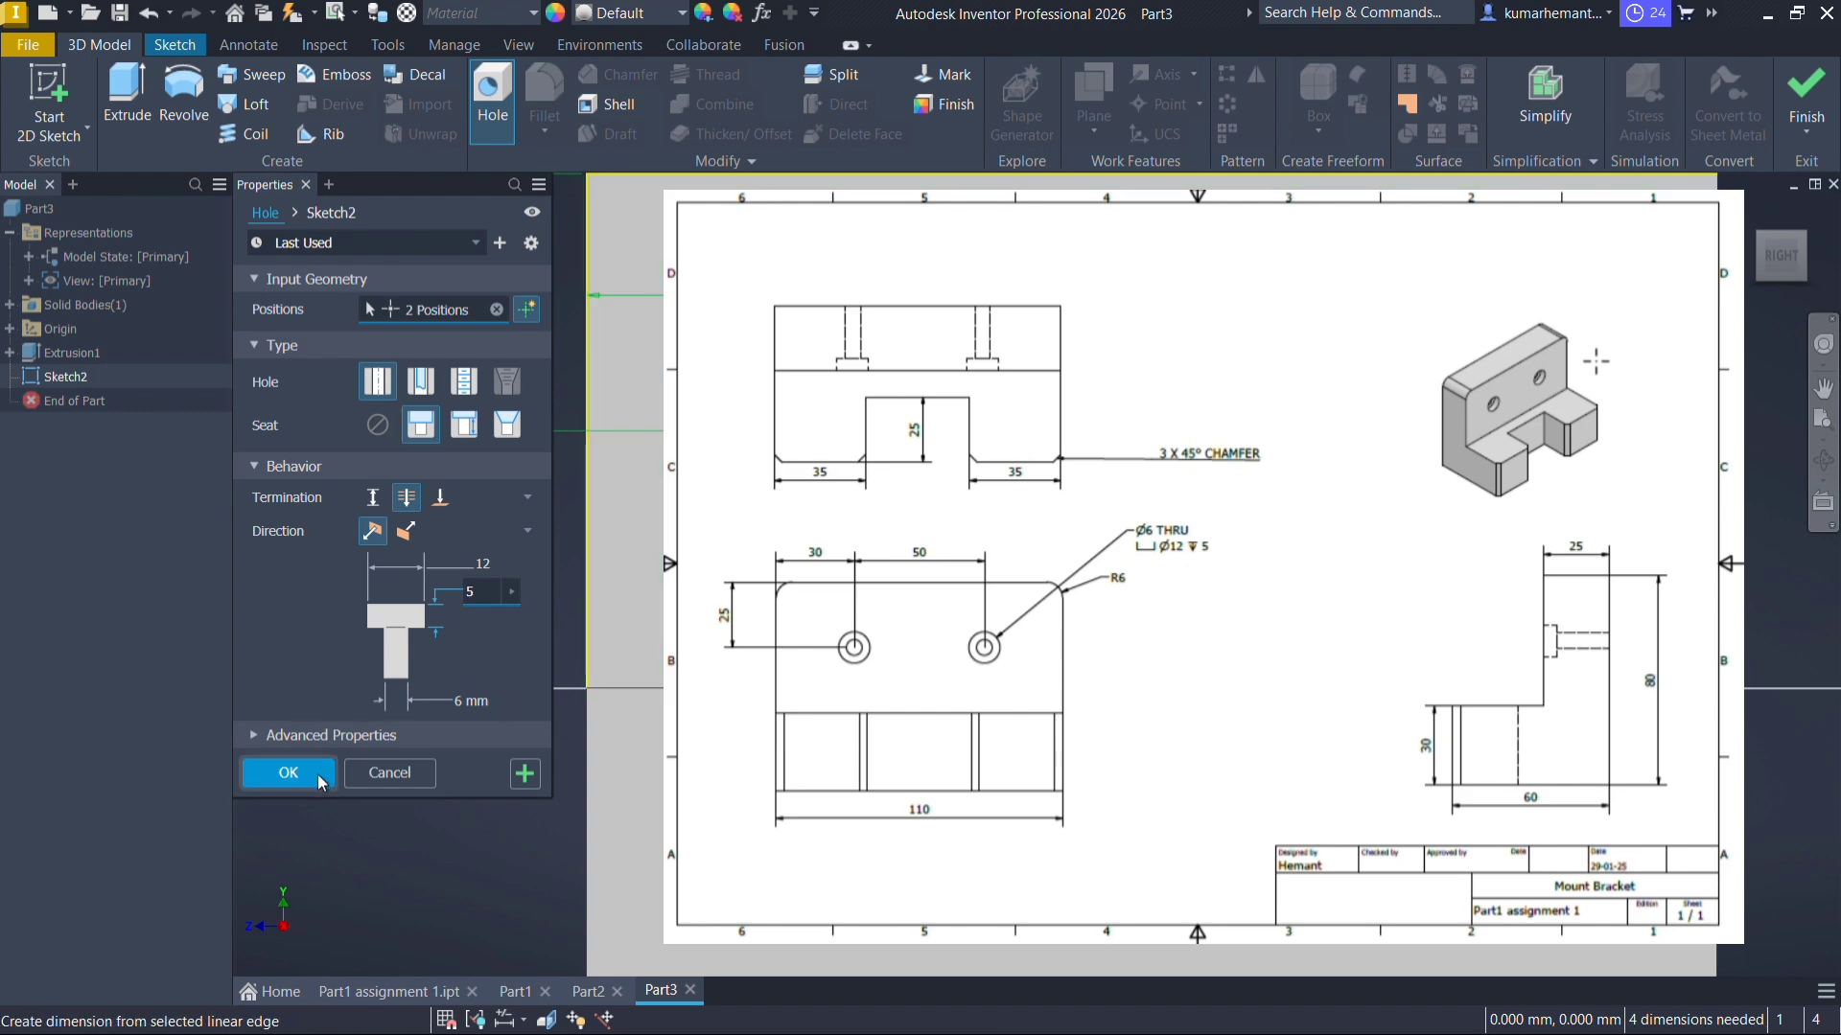
left_click(288, 773)
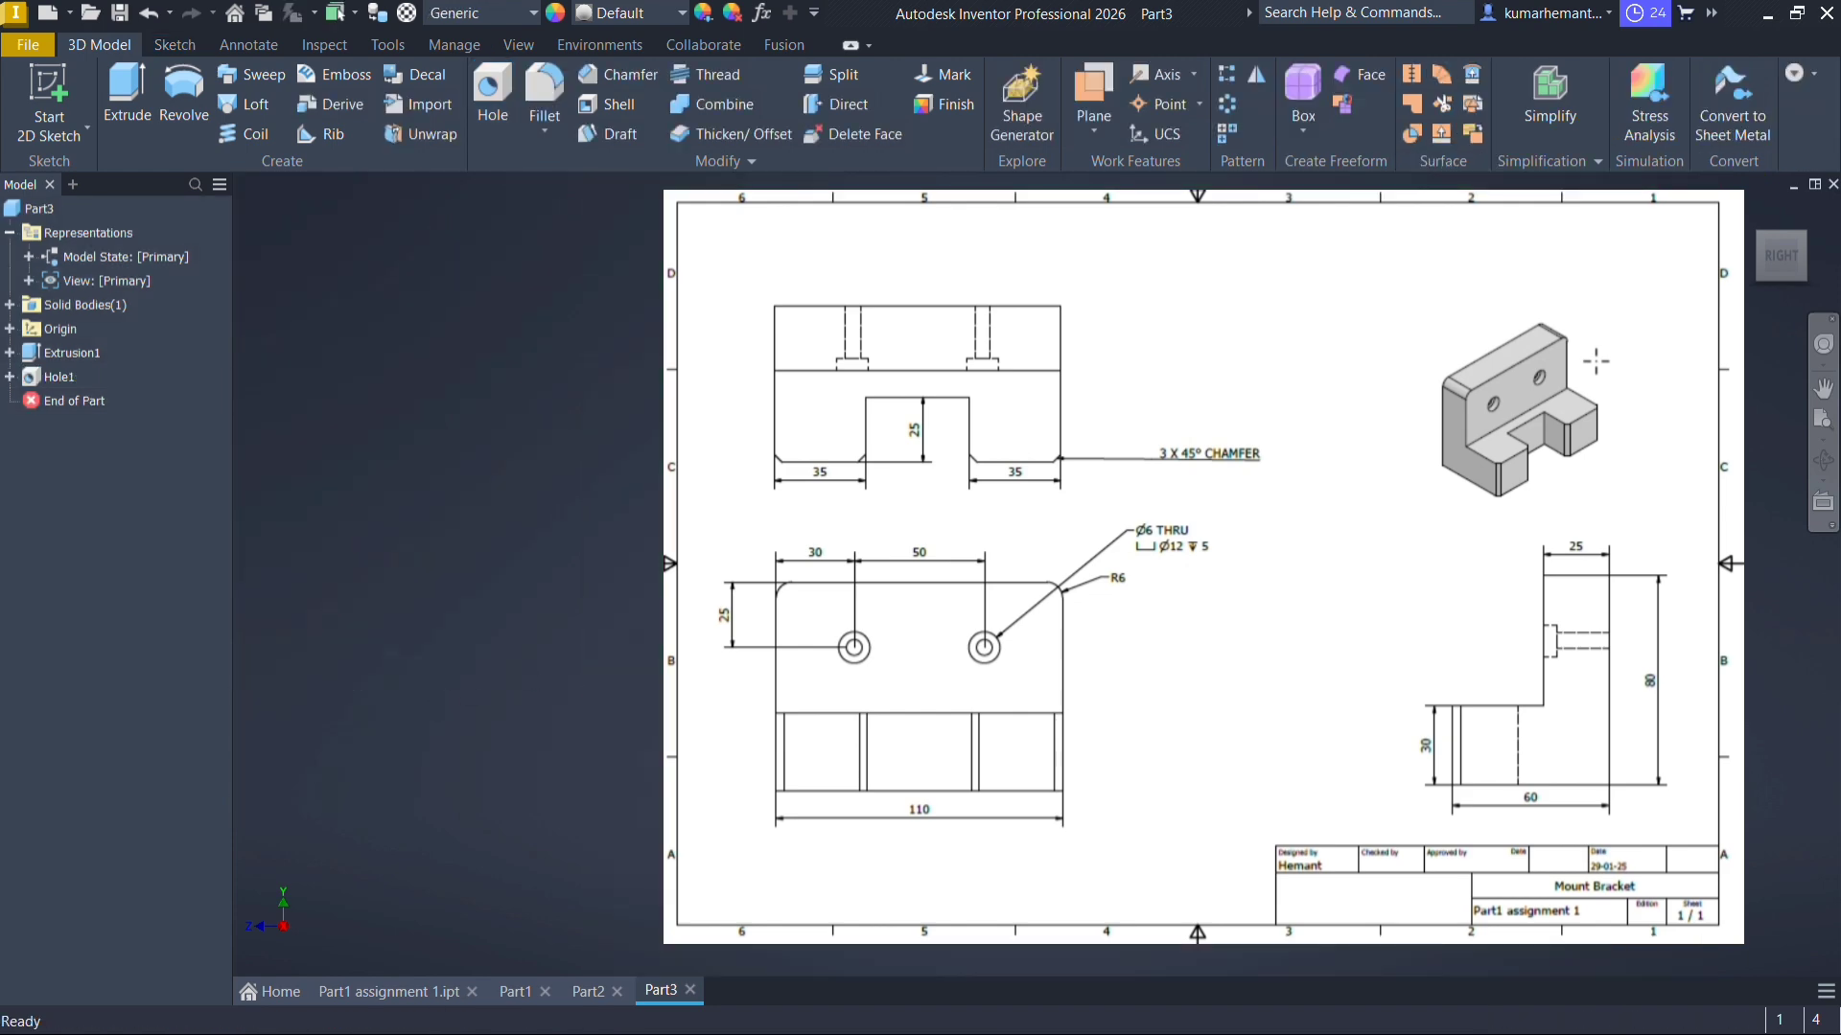
Undo the counterbored holes and set the new Hole's counterbore to 12 mm diameter and 5 mm depth
key("ctrl+z")
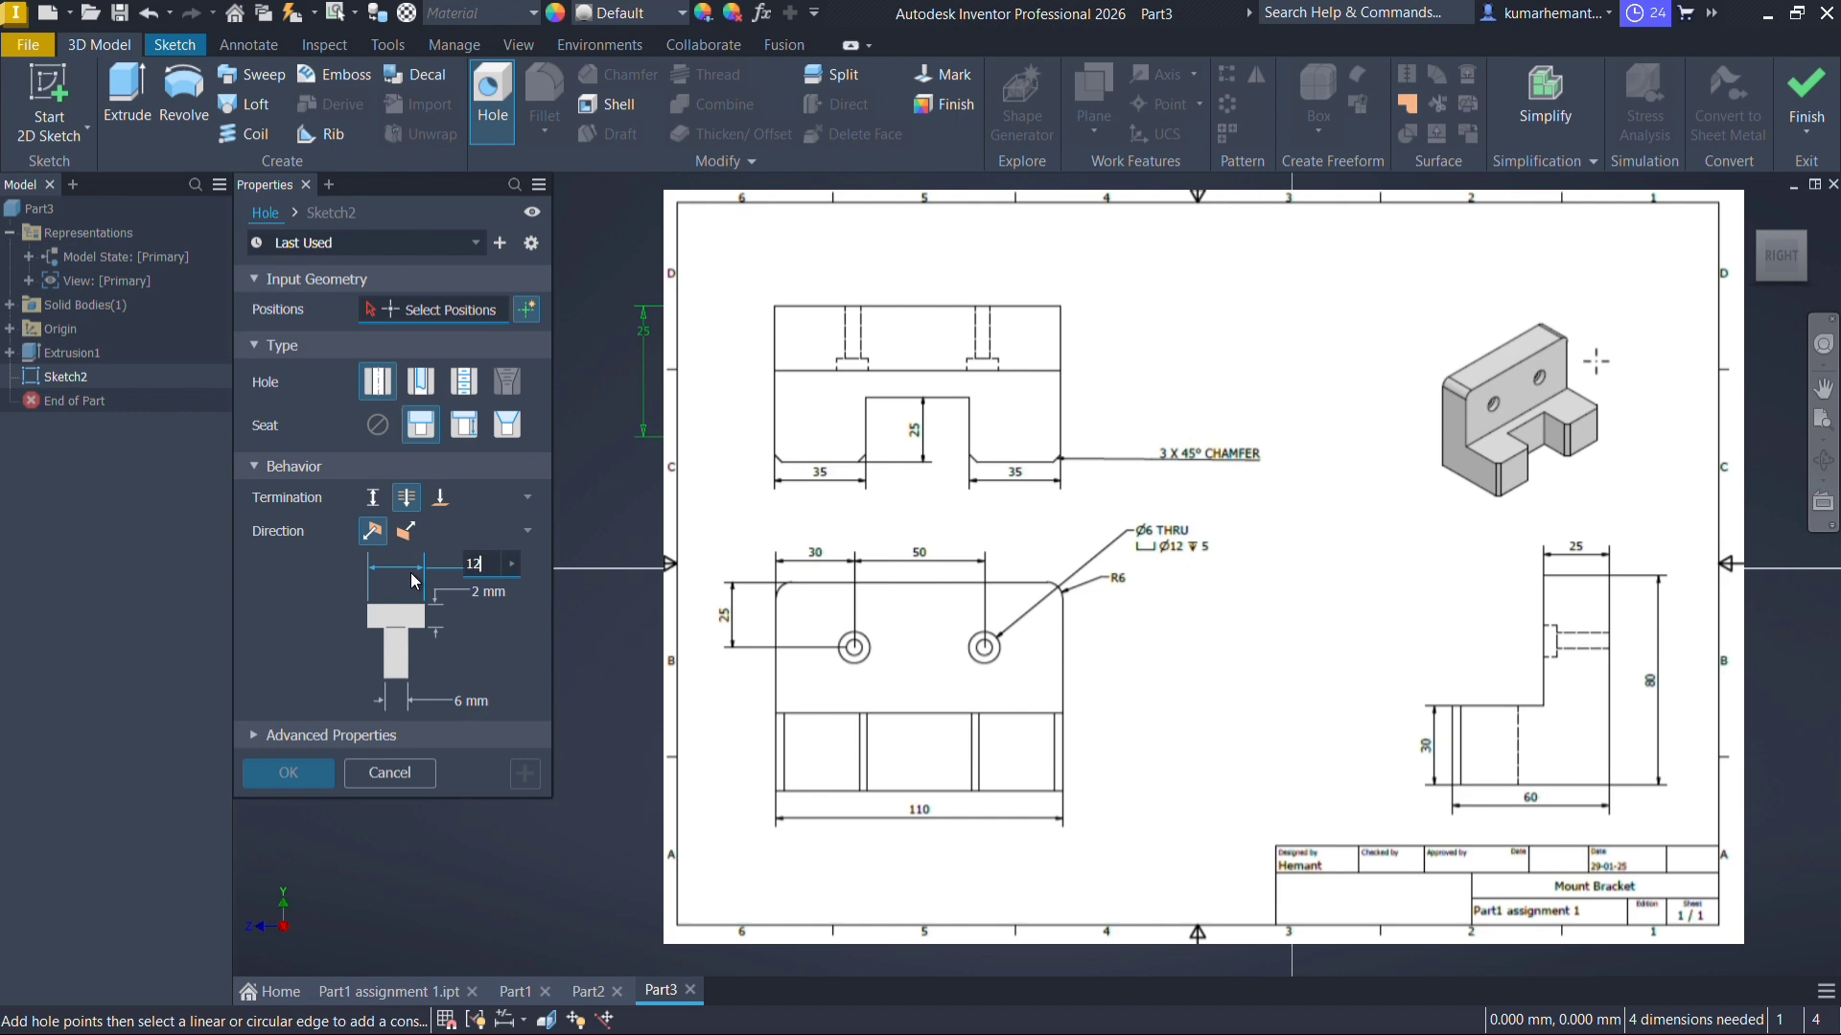
left_click(486, 595)
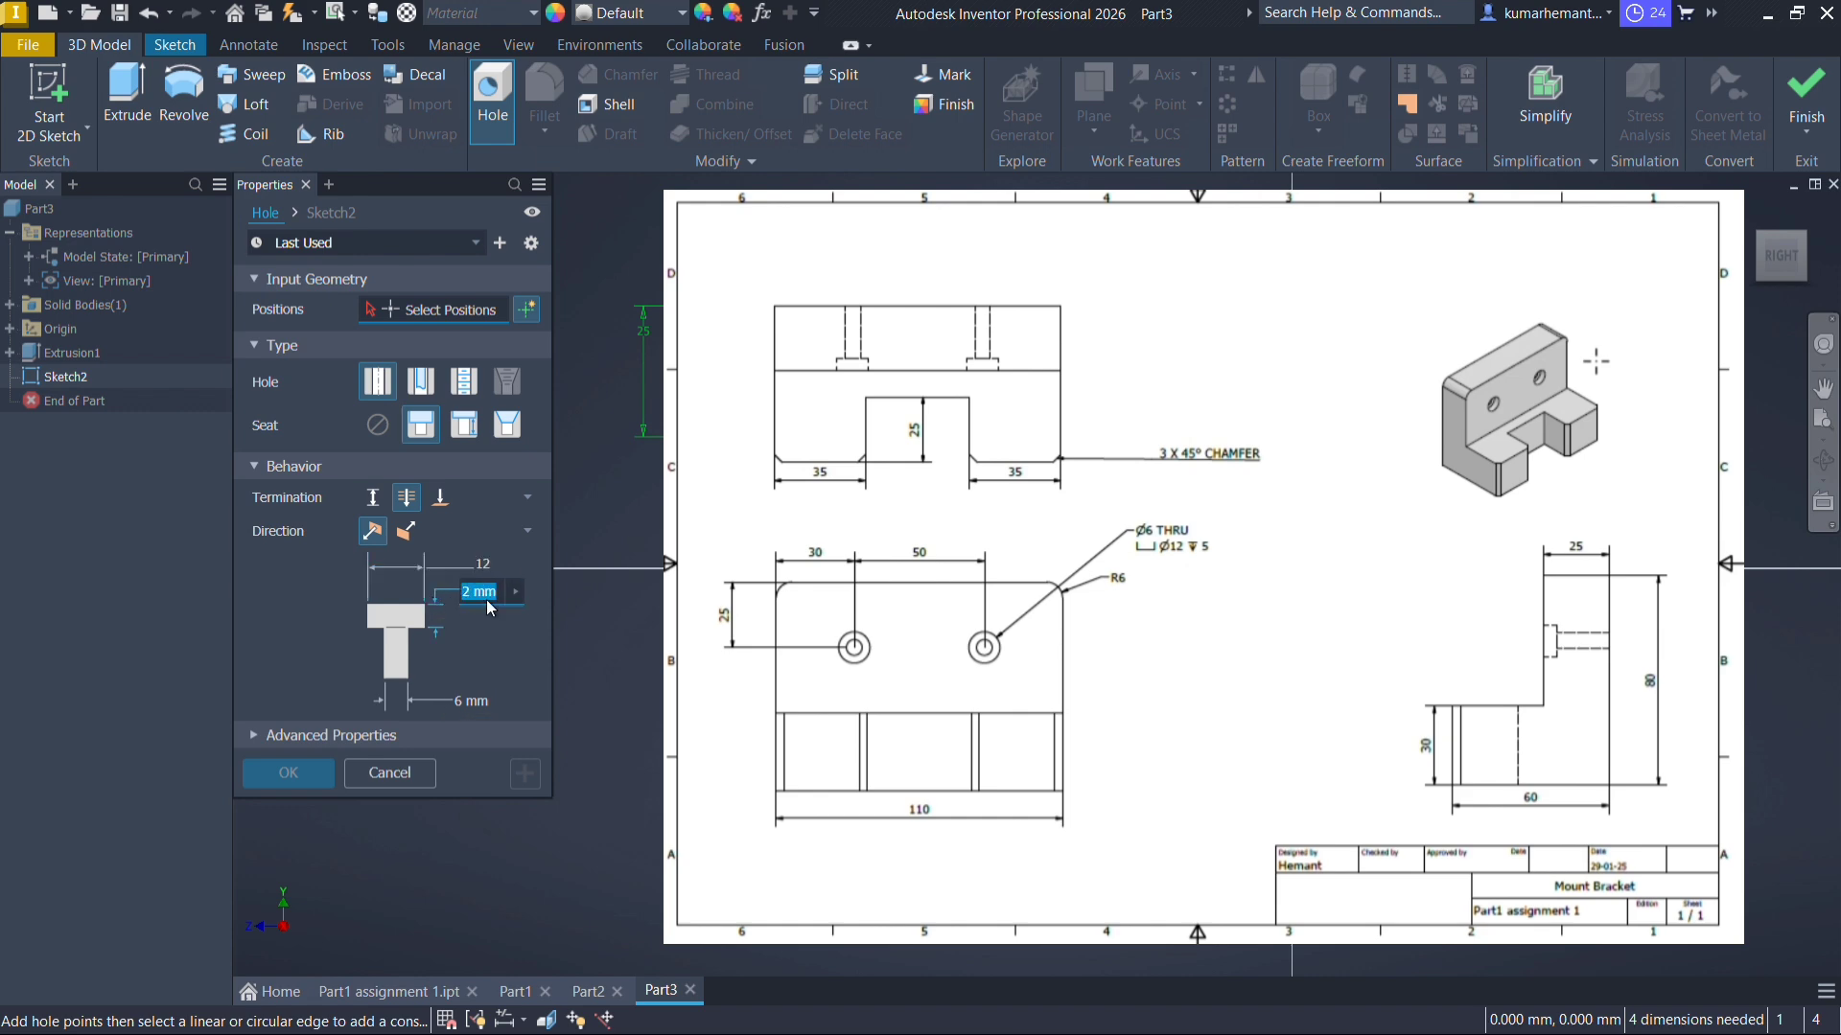
type("5")
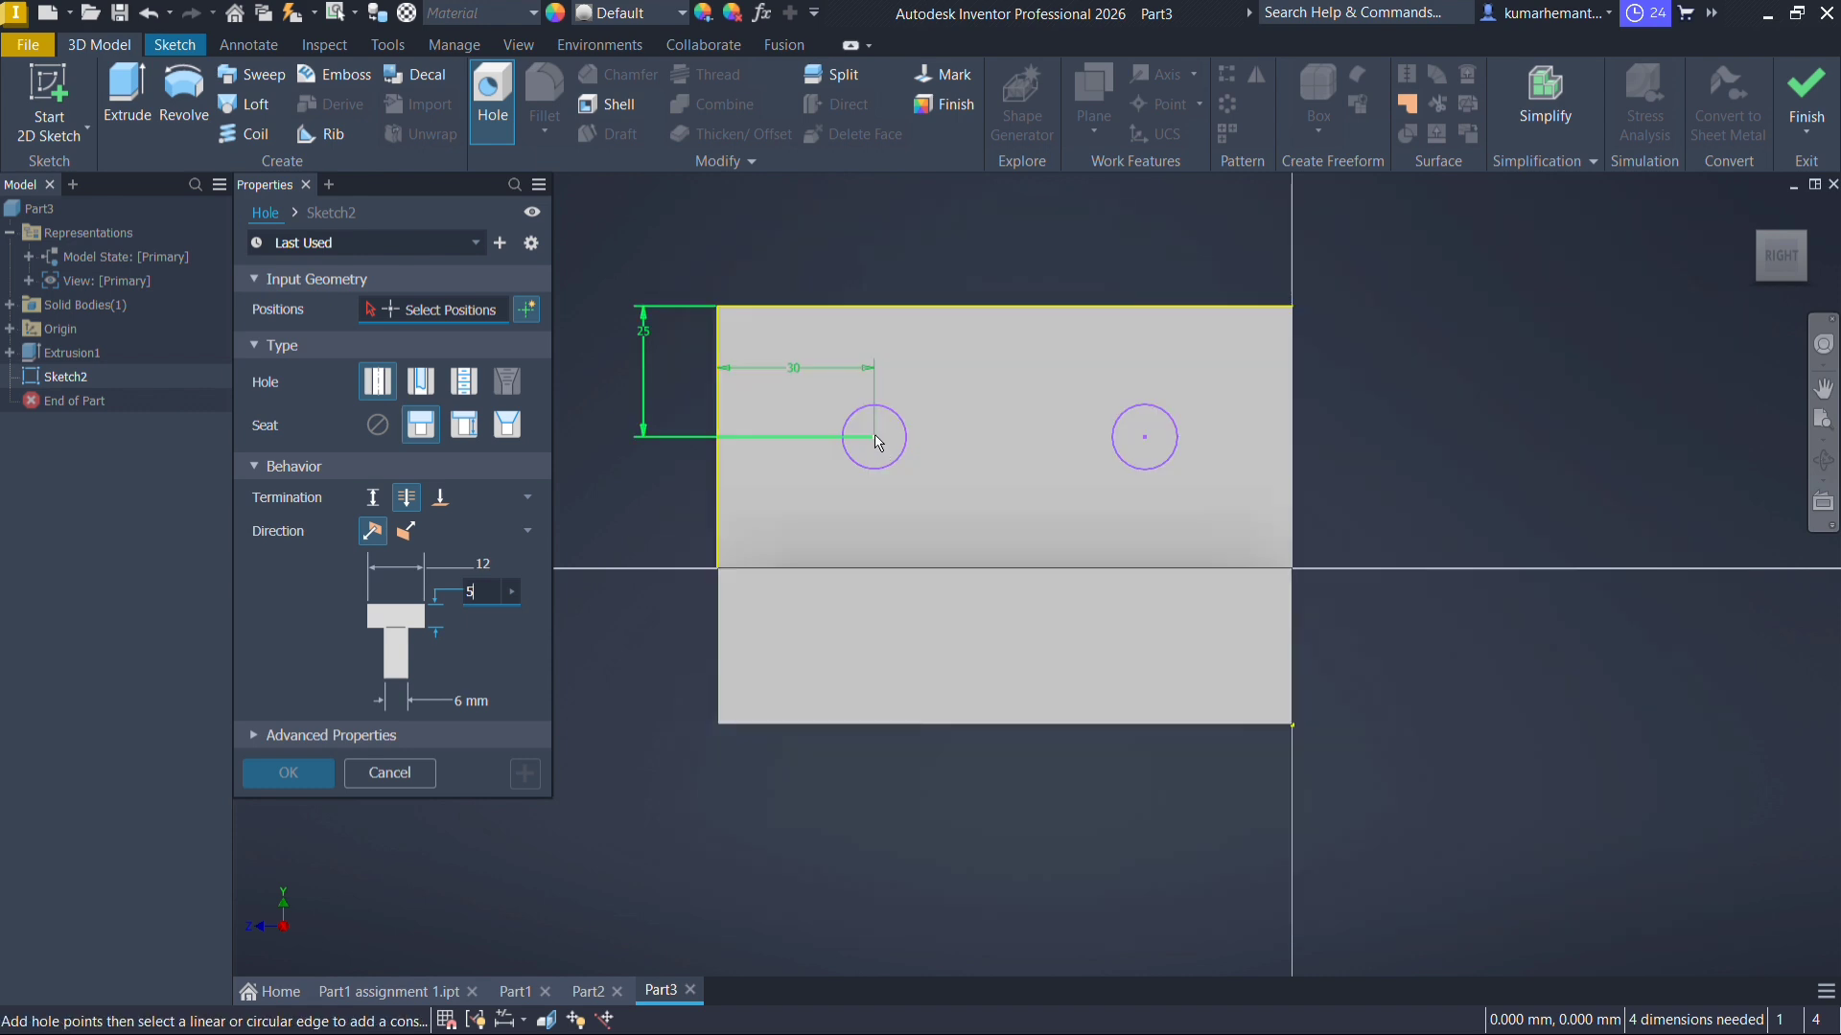
Place a hole position beside the first circle and move it exactly onto that circle's centre
scroll(875, 442, "up", 10)
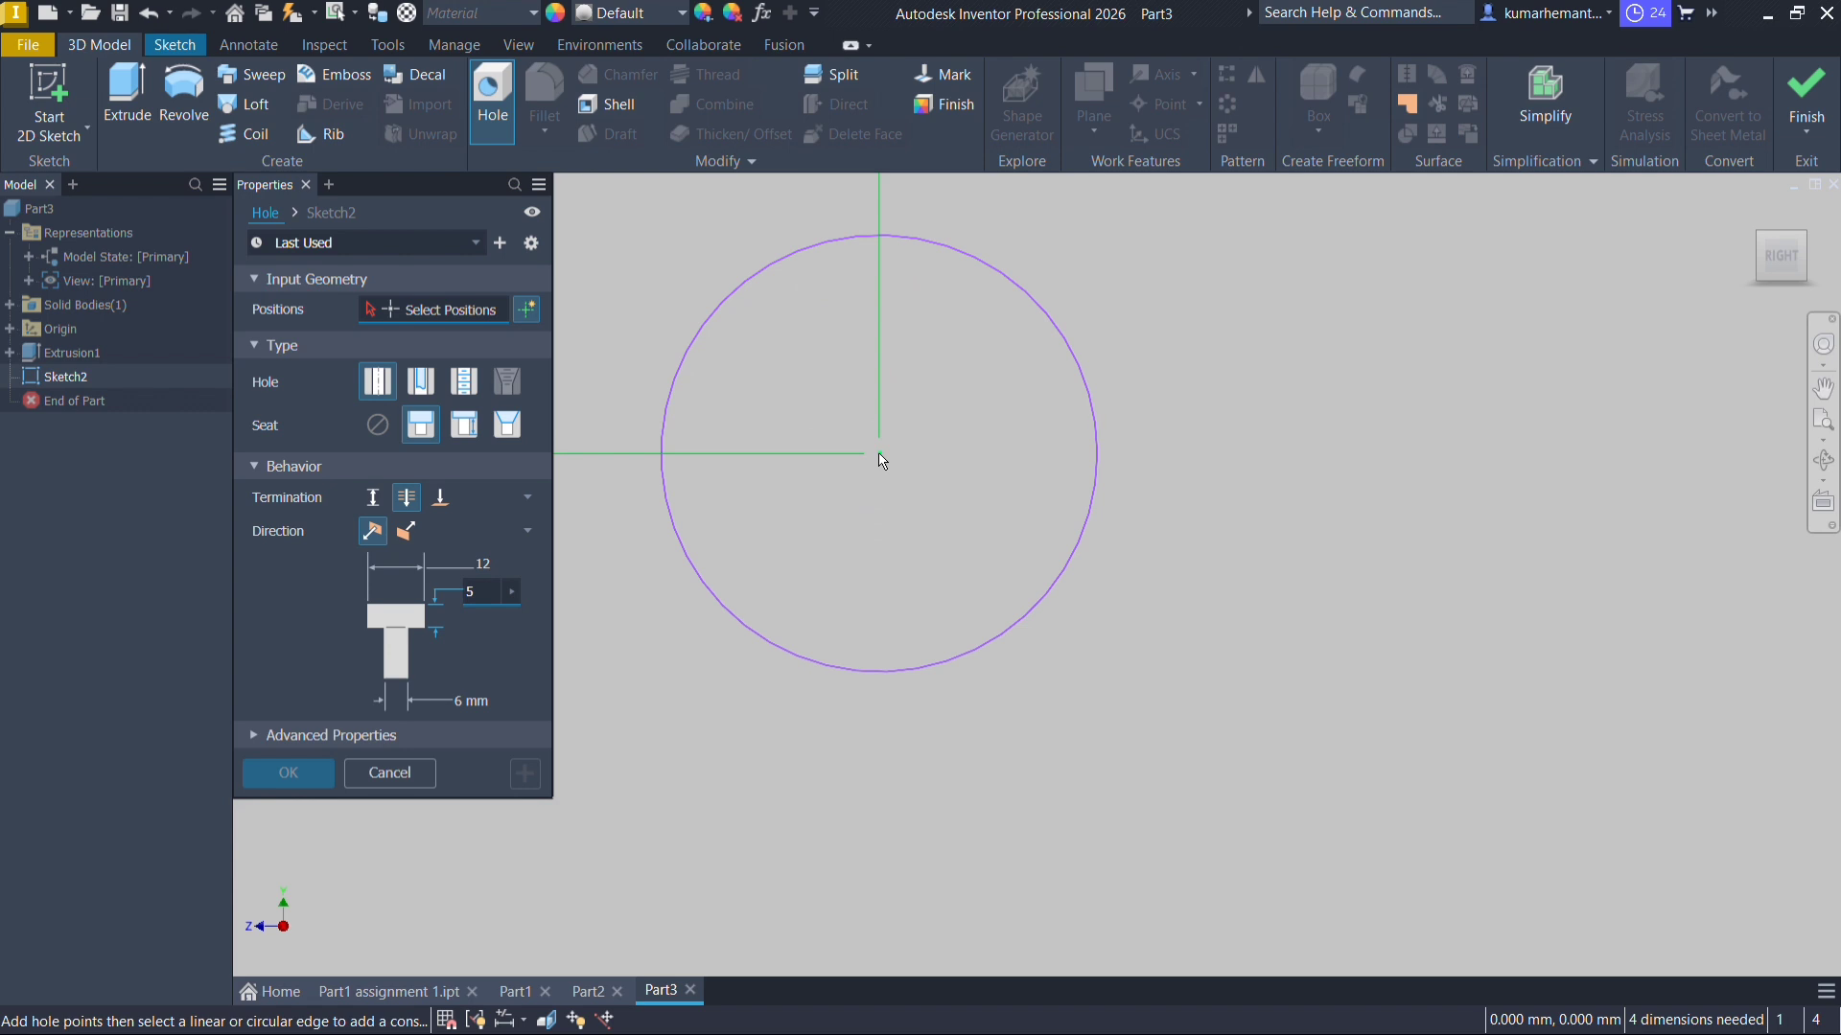
scroll(882, 461, "down", 3)
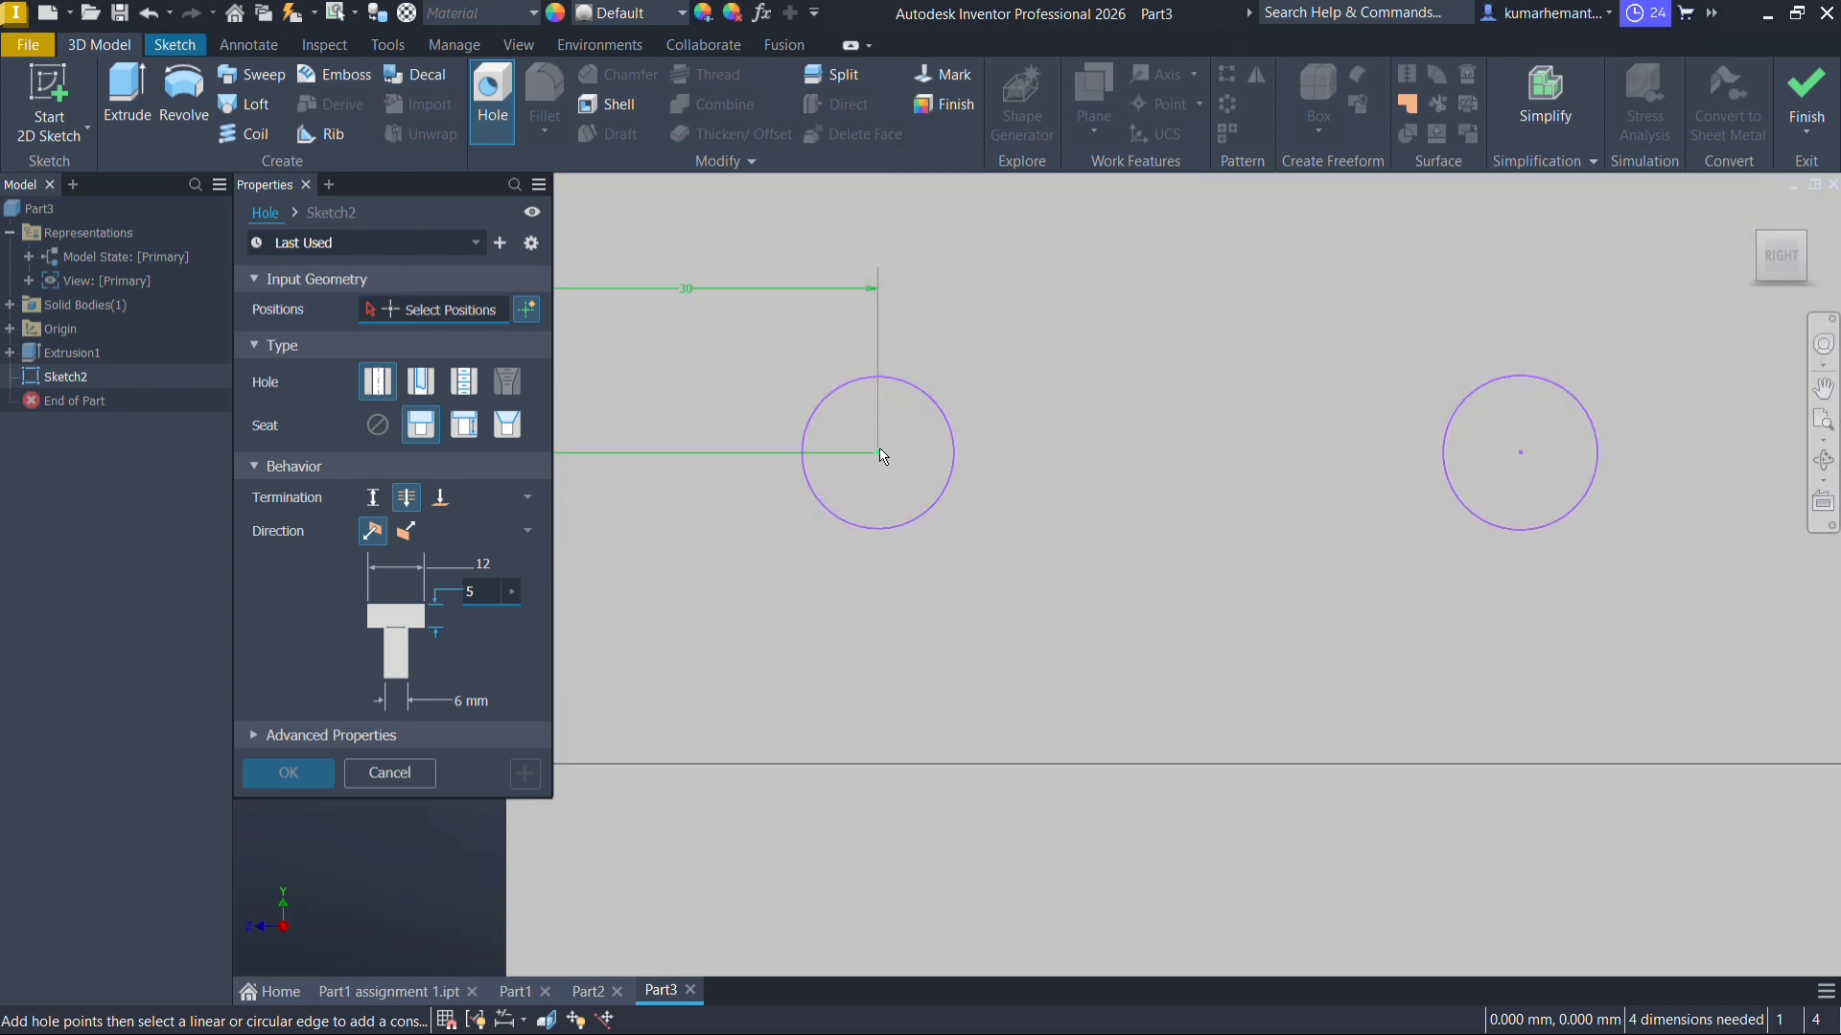
left_click(878, 452)
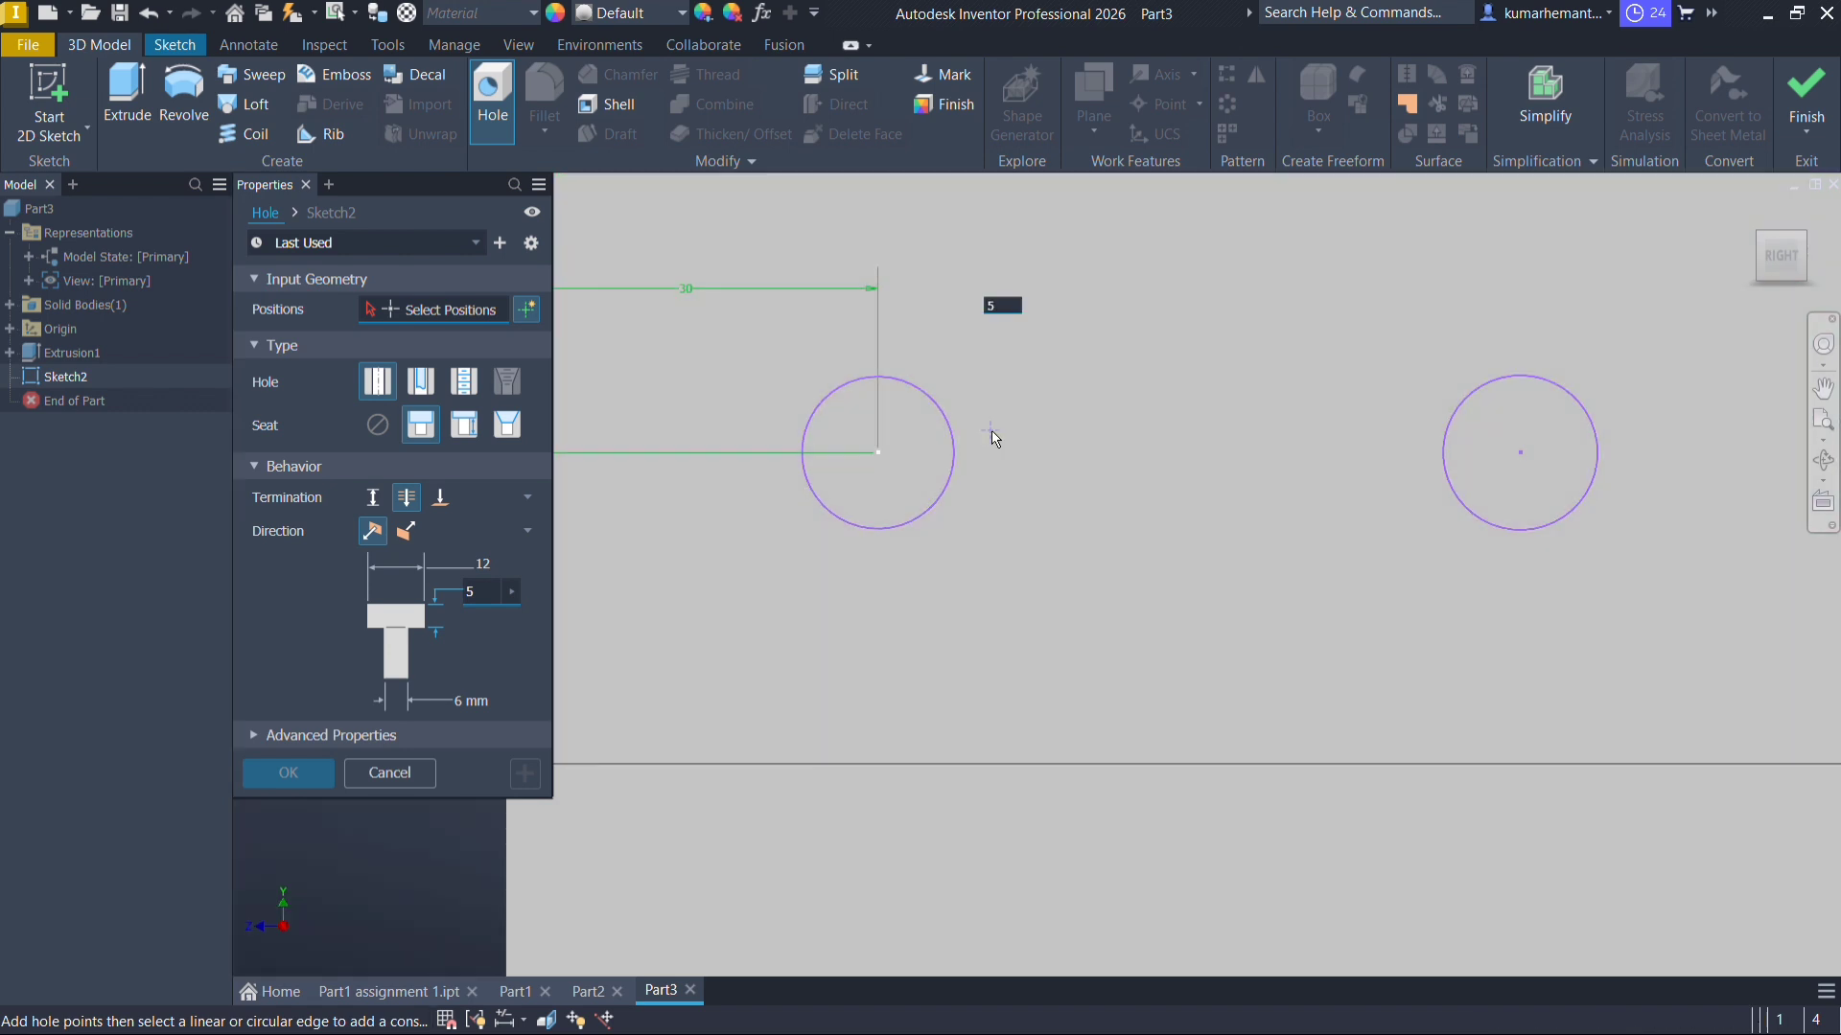
left_click(992, 435)
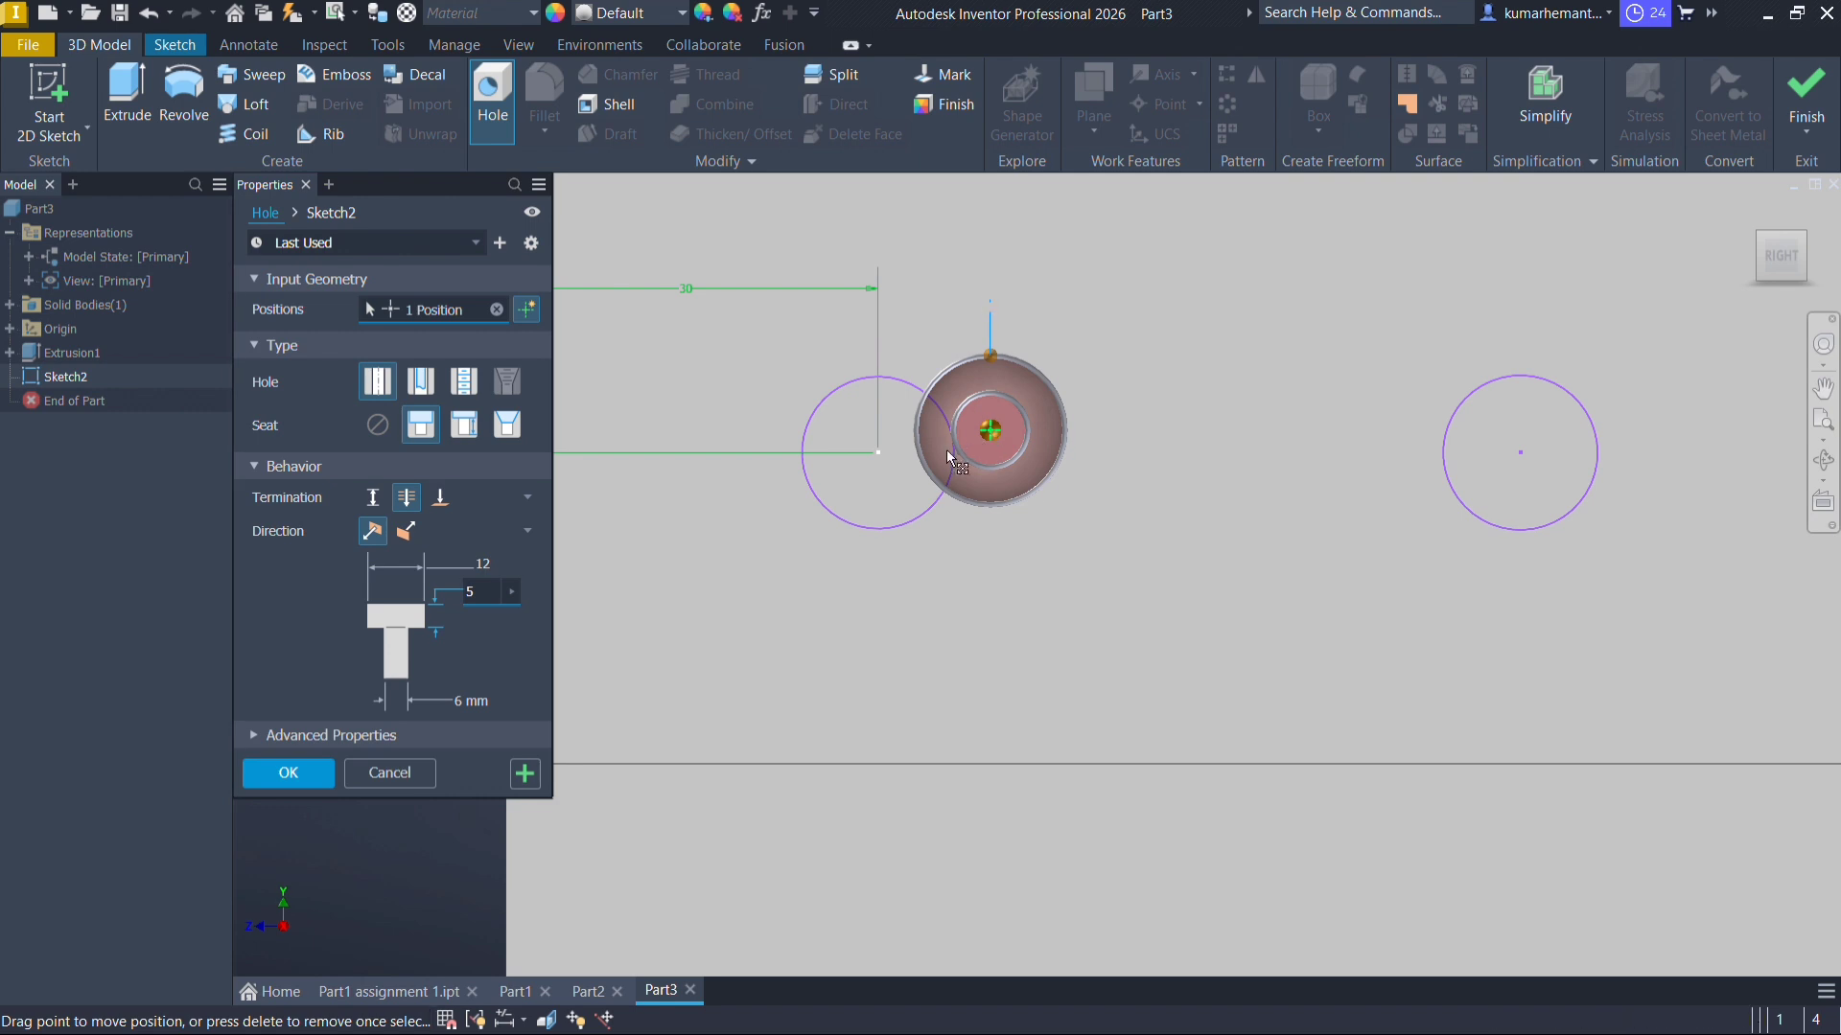
left_click_drag(992, 434, 879, 453)
scroll(880, 454, "up", 5)
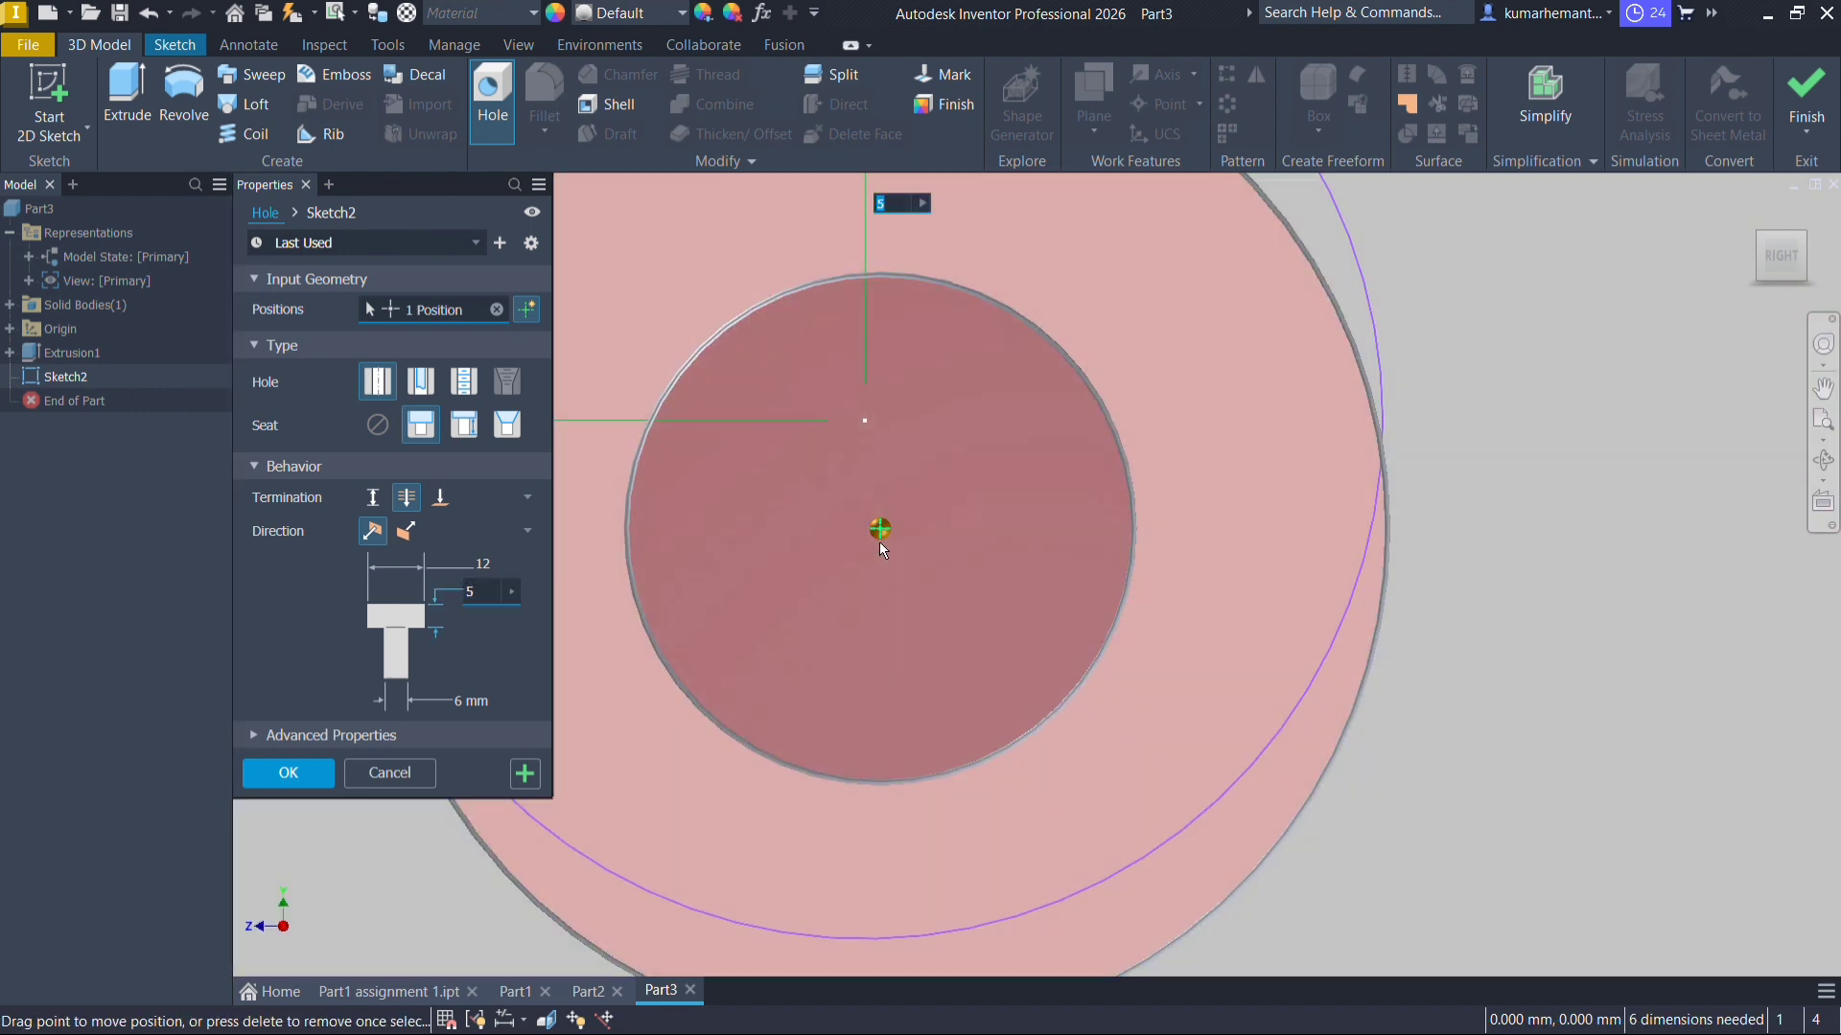
left_click_drag(882, 527, 866, 420)
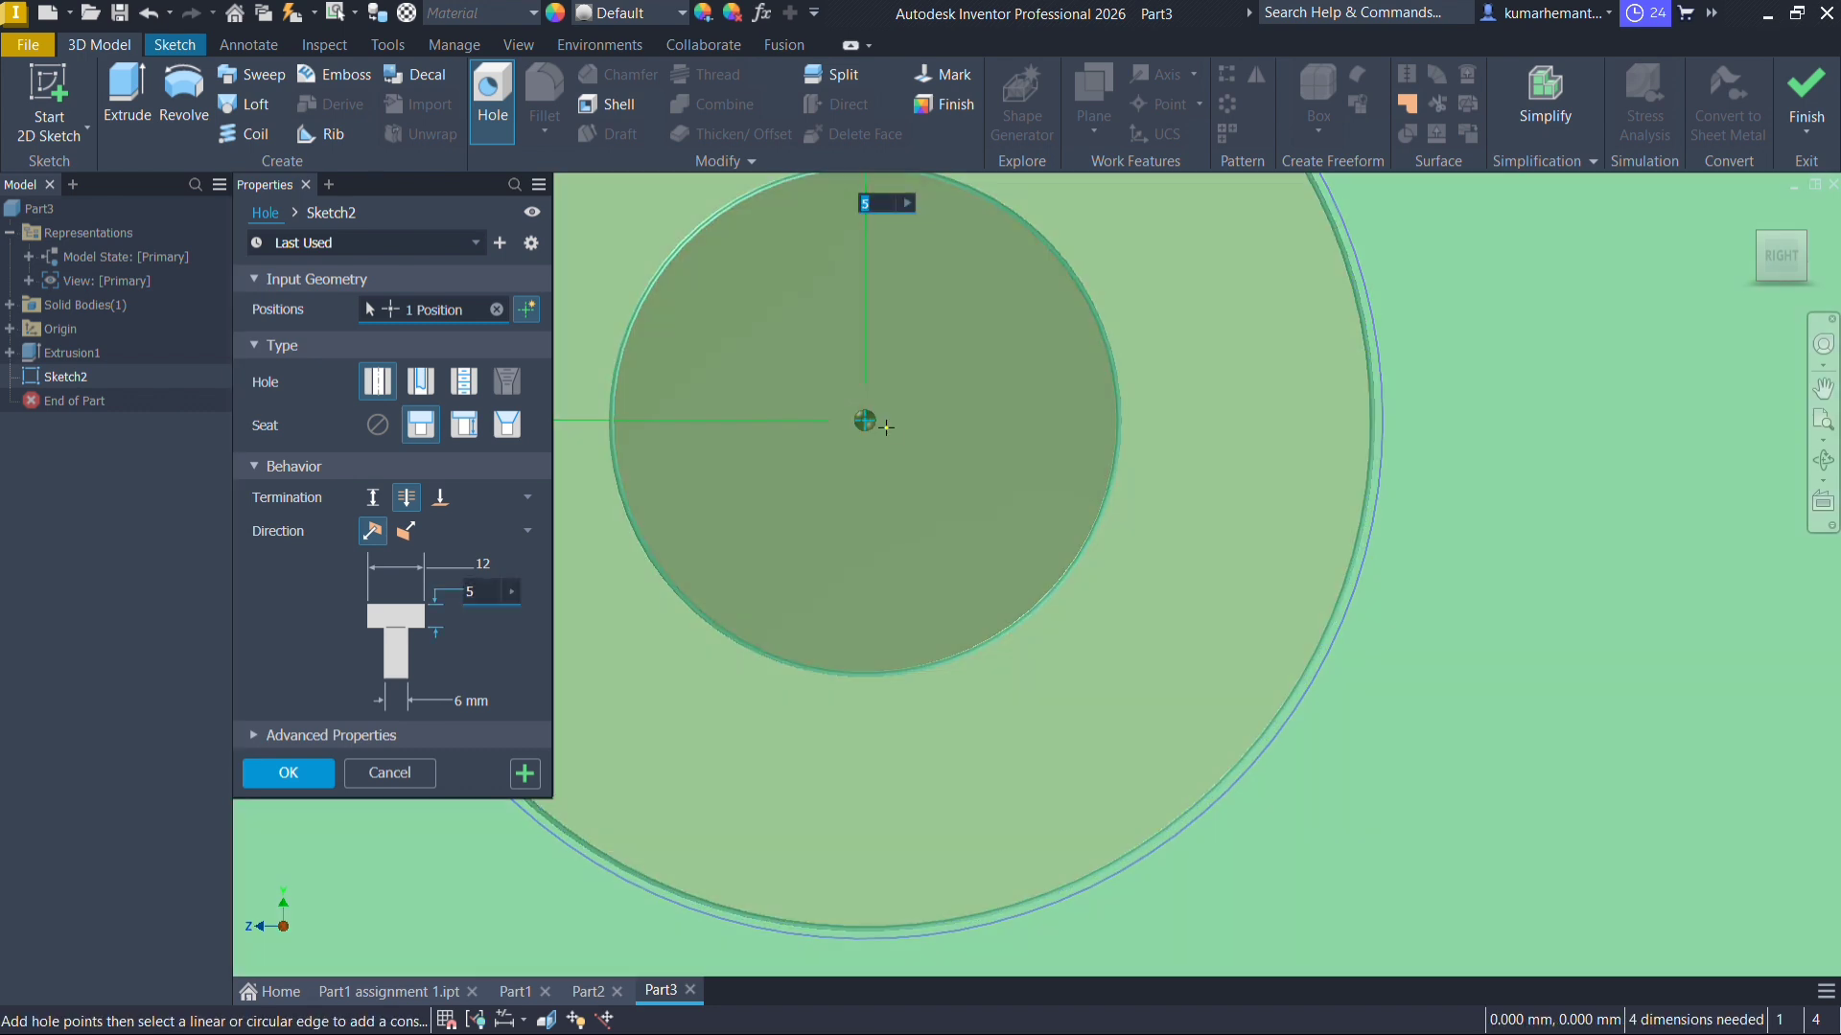
Add a hole position at the second circle's centre and create both counterbored holes
scroll(900, 433, "up", 6)
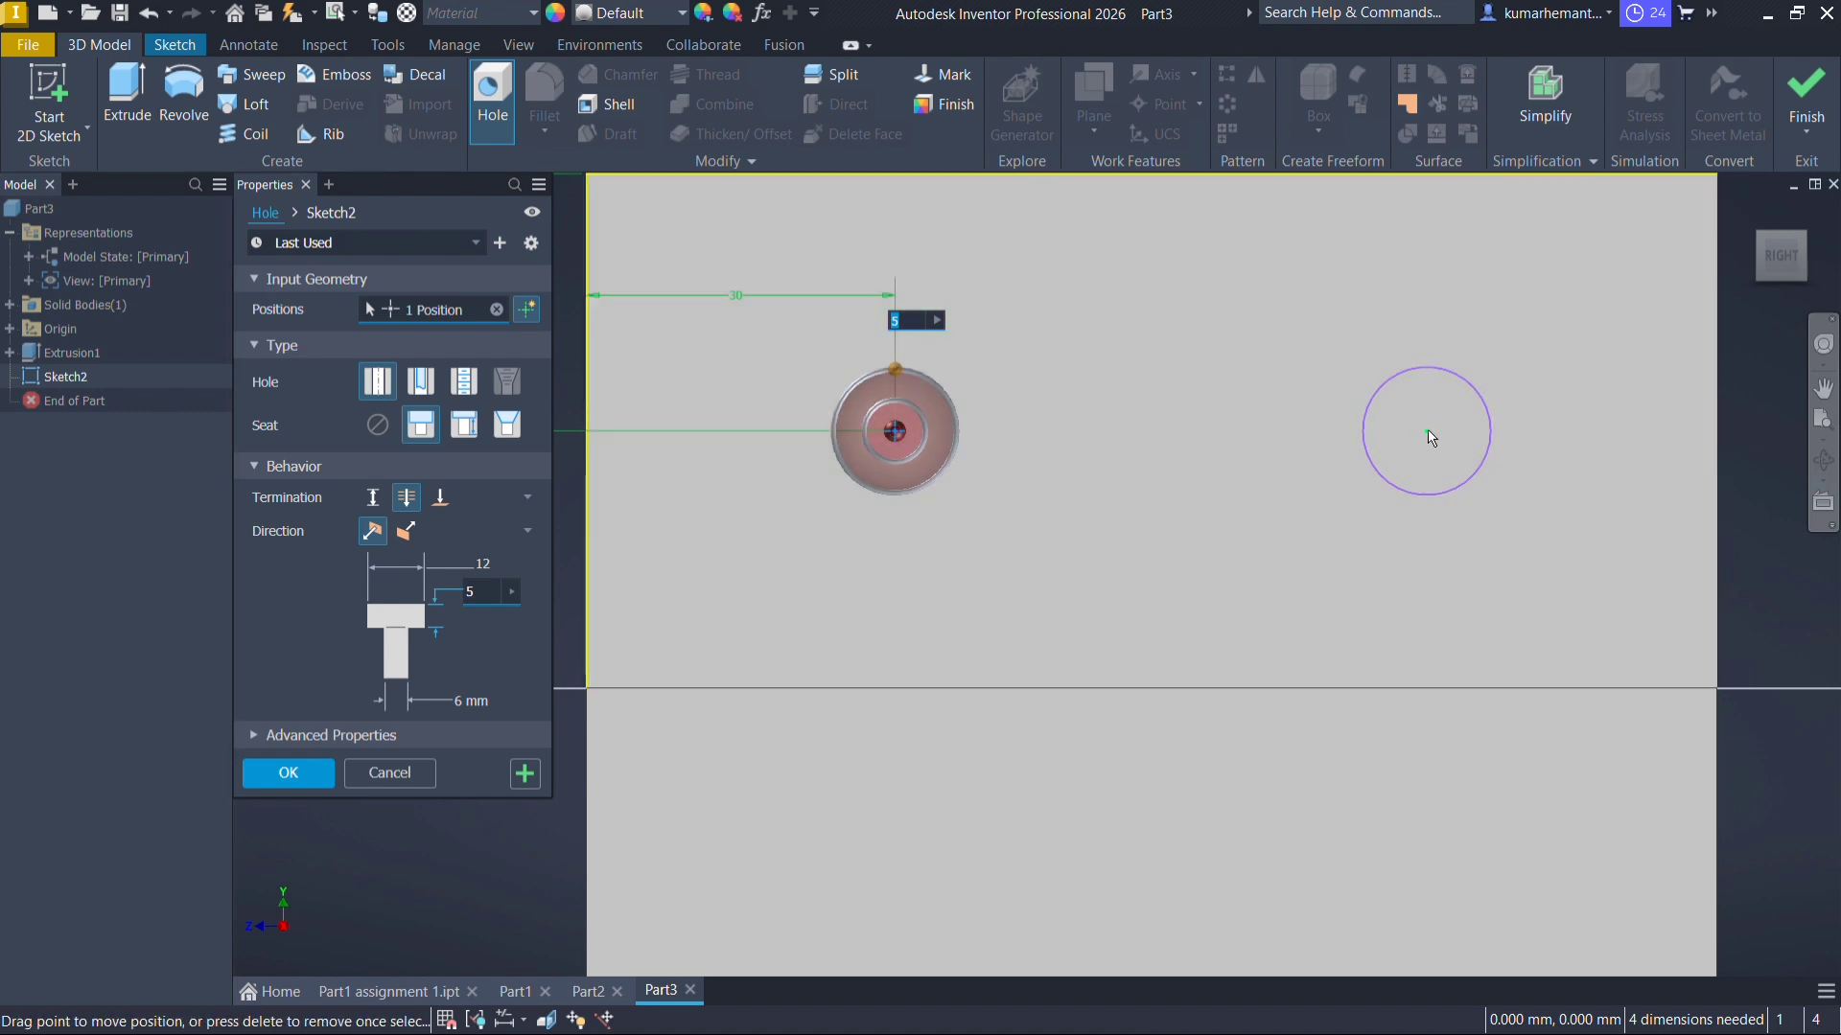
left_click(1427, 431)
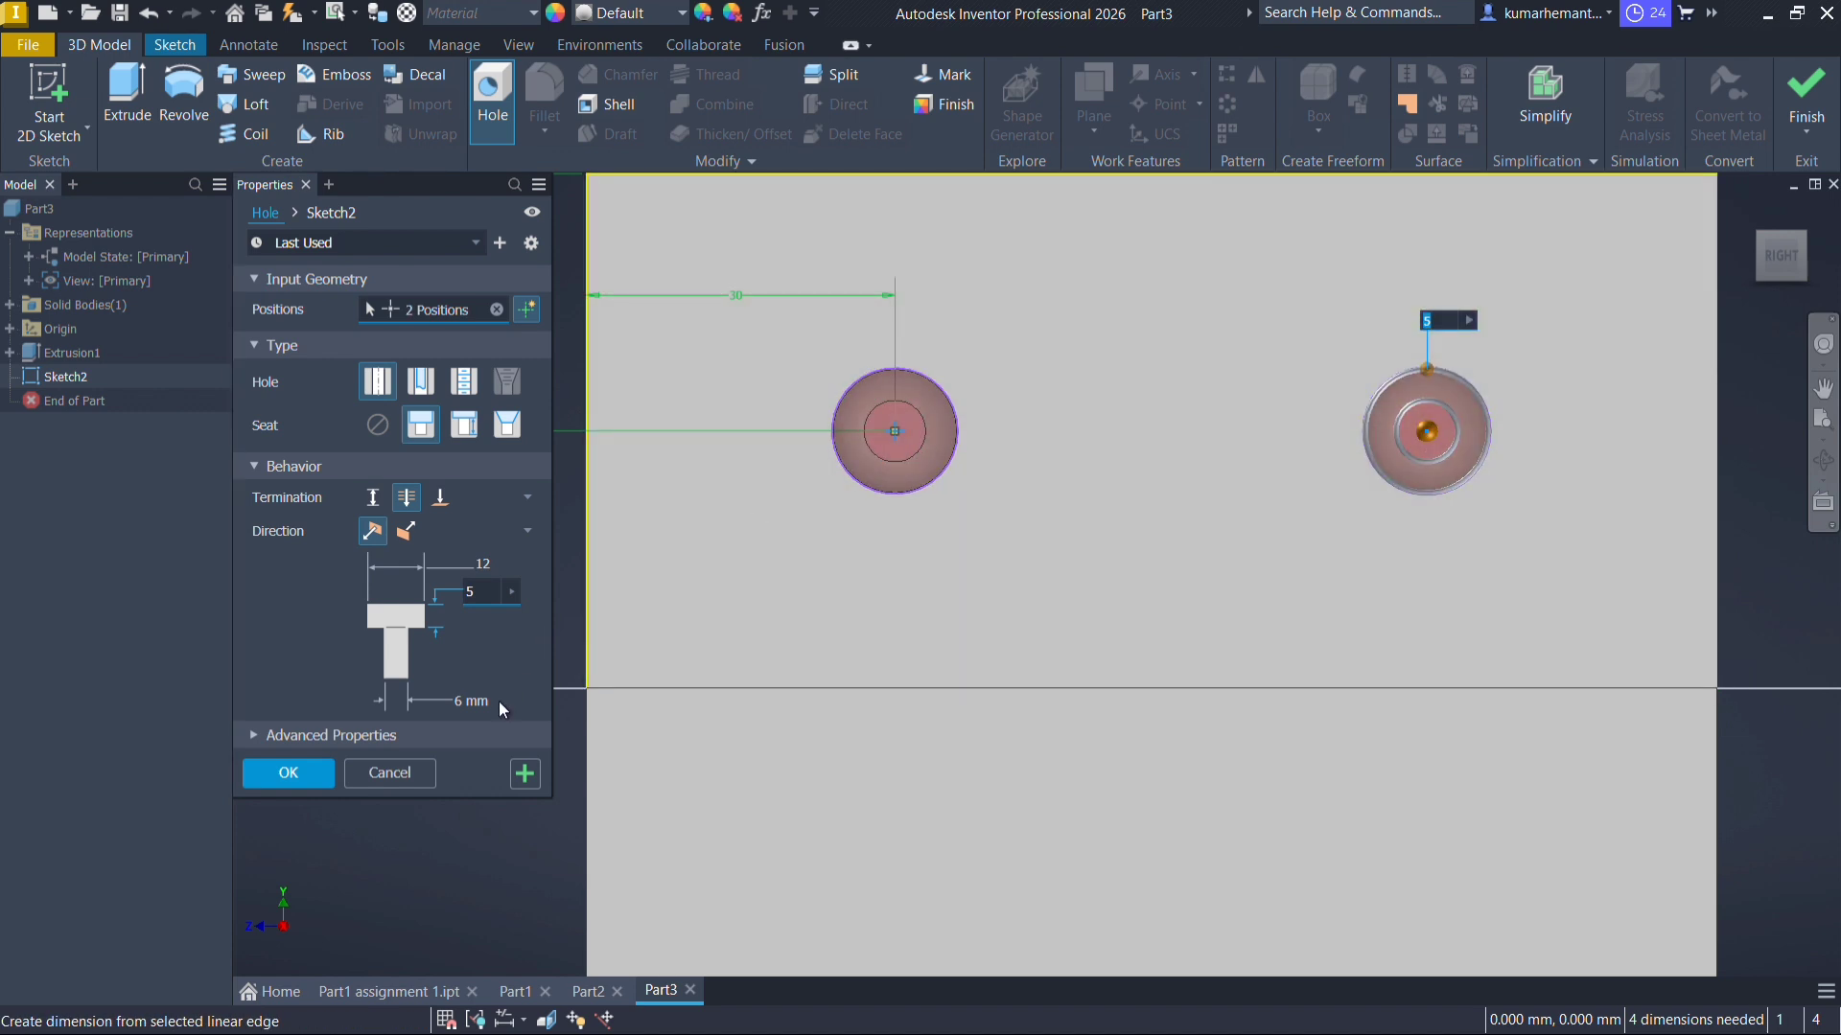
left_click(335, 774)
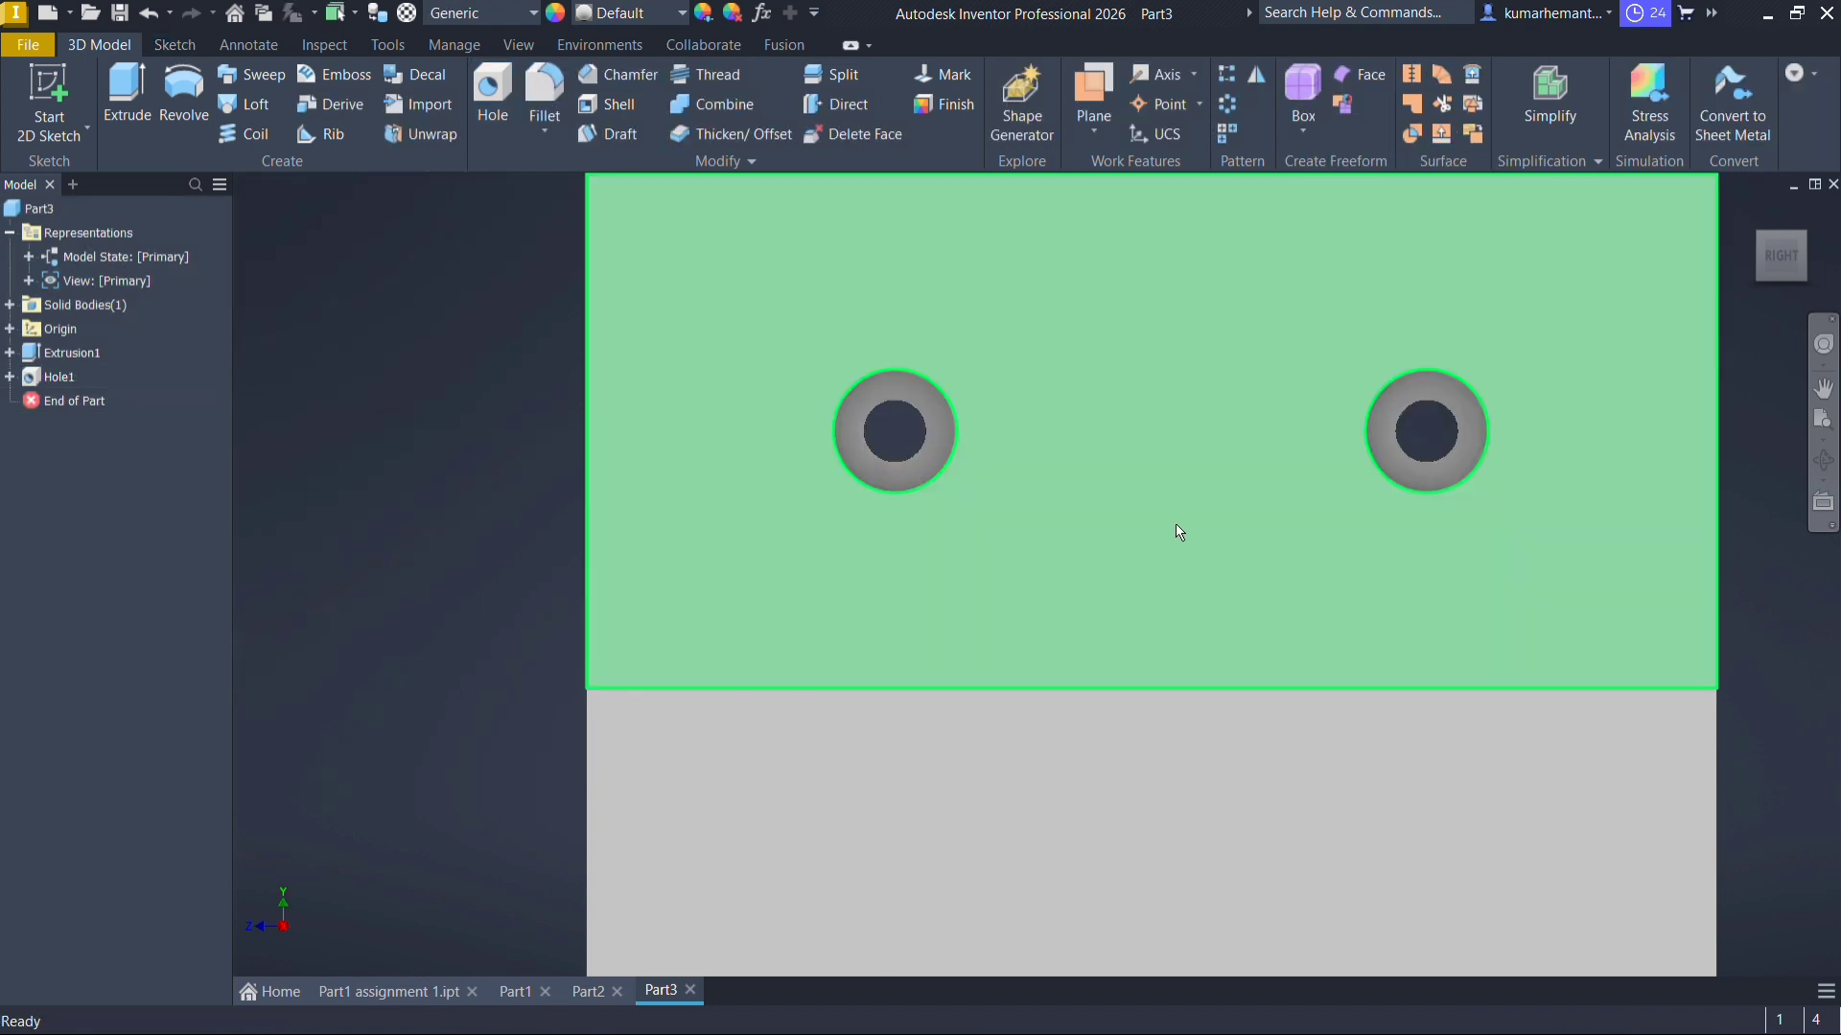
Redo the Hole placement on the first circle's centre, add the second circle's centre and create the 6 mm counterbored holes
scroll(1176, 521, "down", 5)
key("h")
left_click(1138, 401)
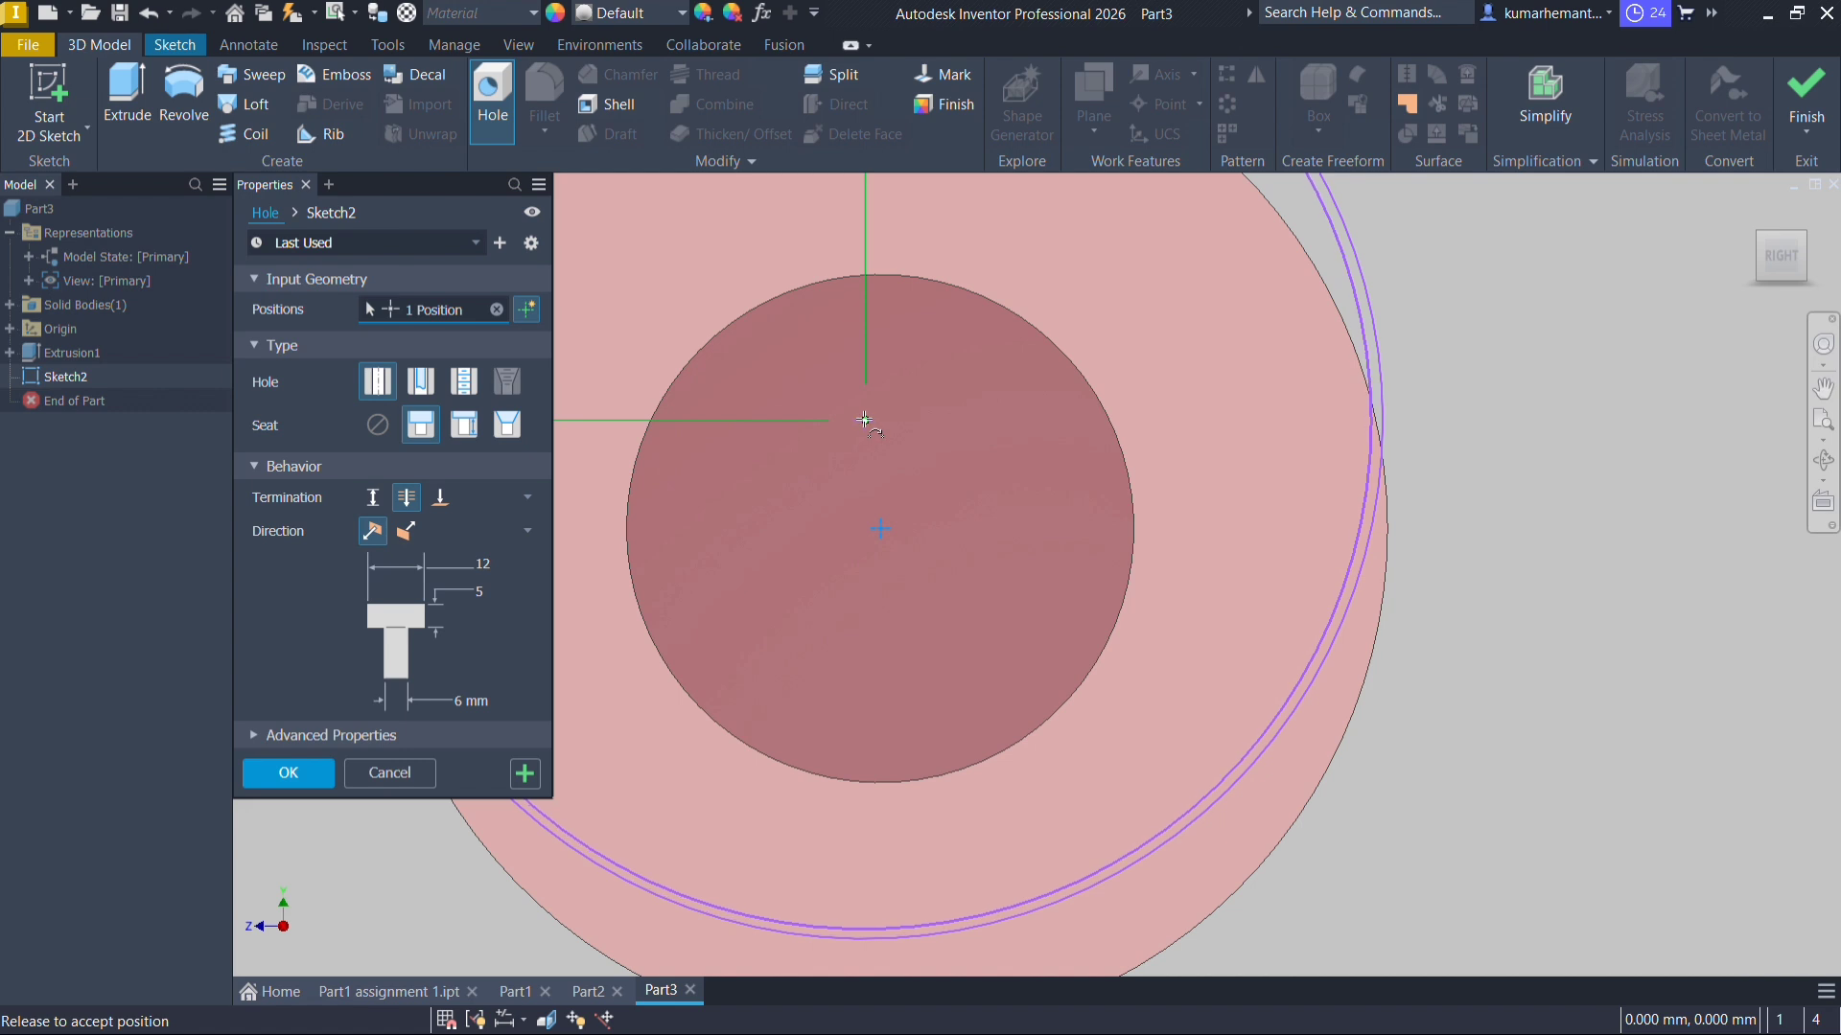
scroll(865, 419, "down", 5)
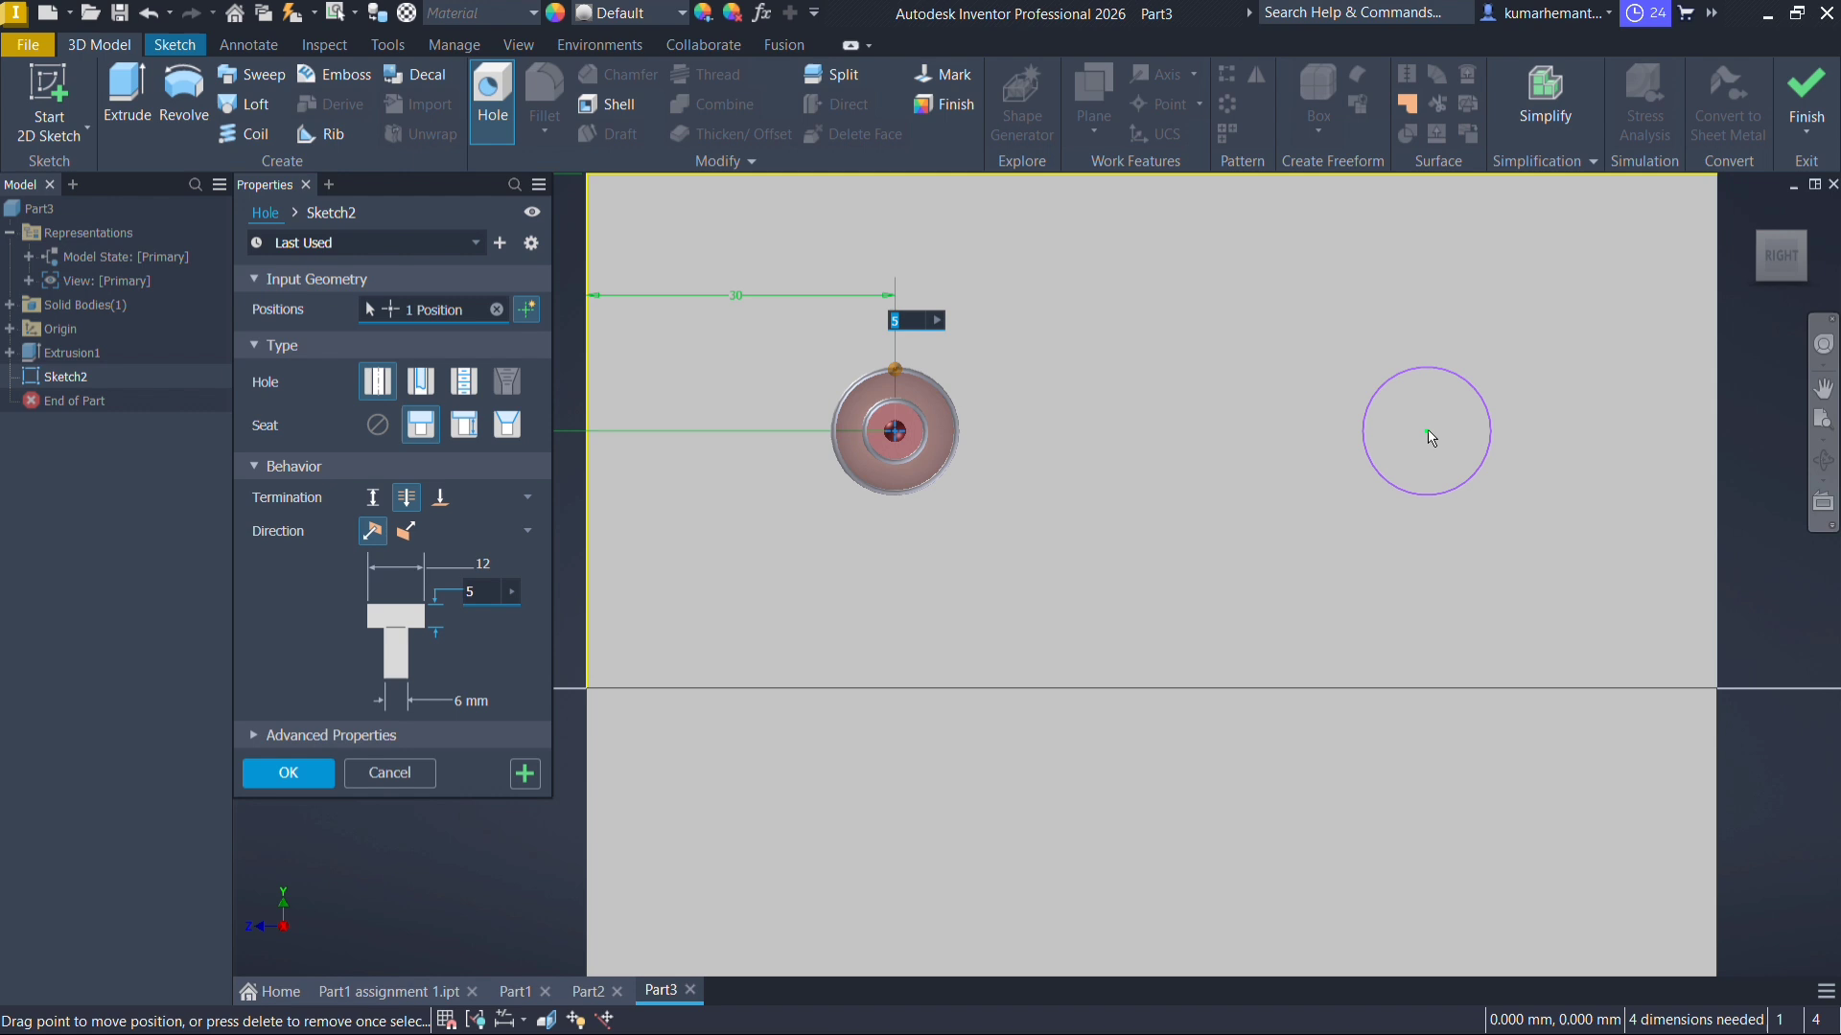
left_click(1426, 433)
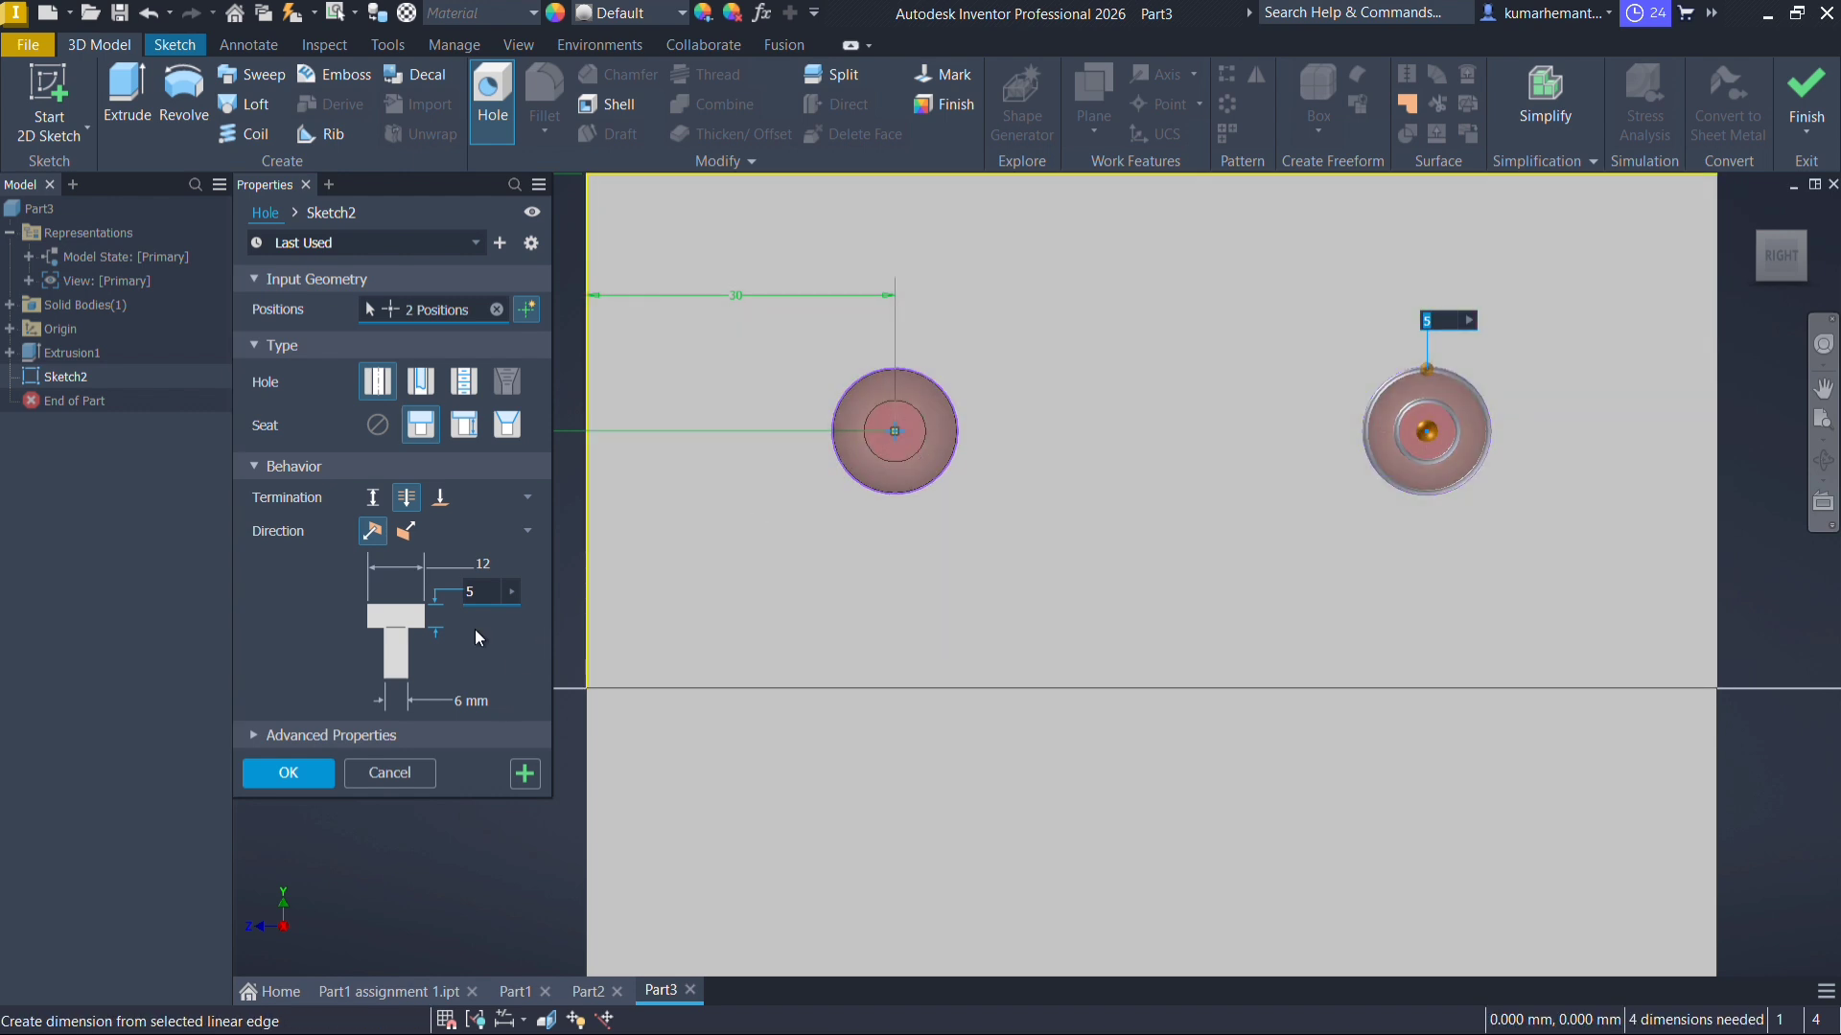
left_click(288, 772)
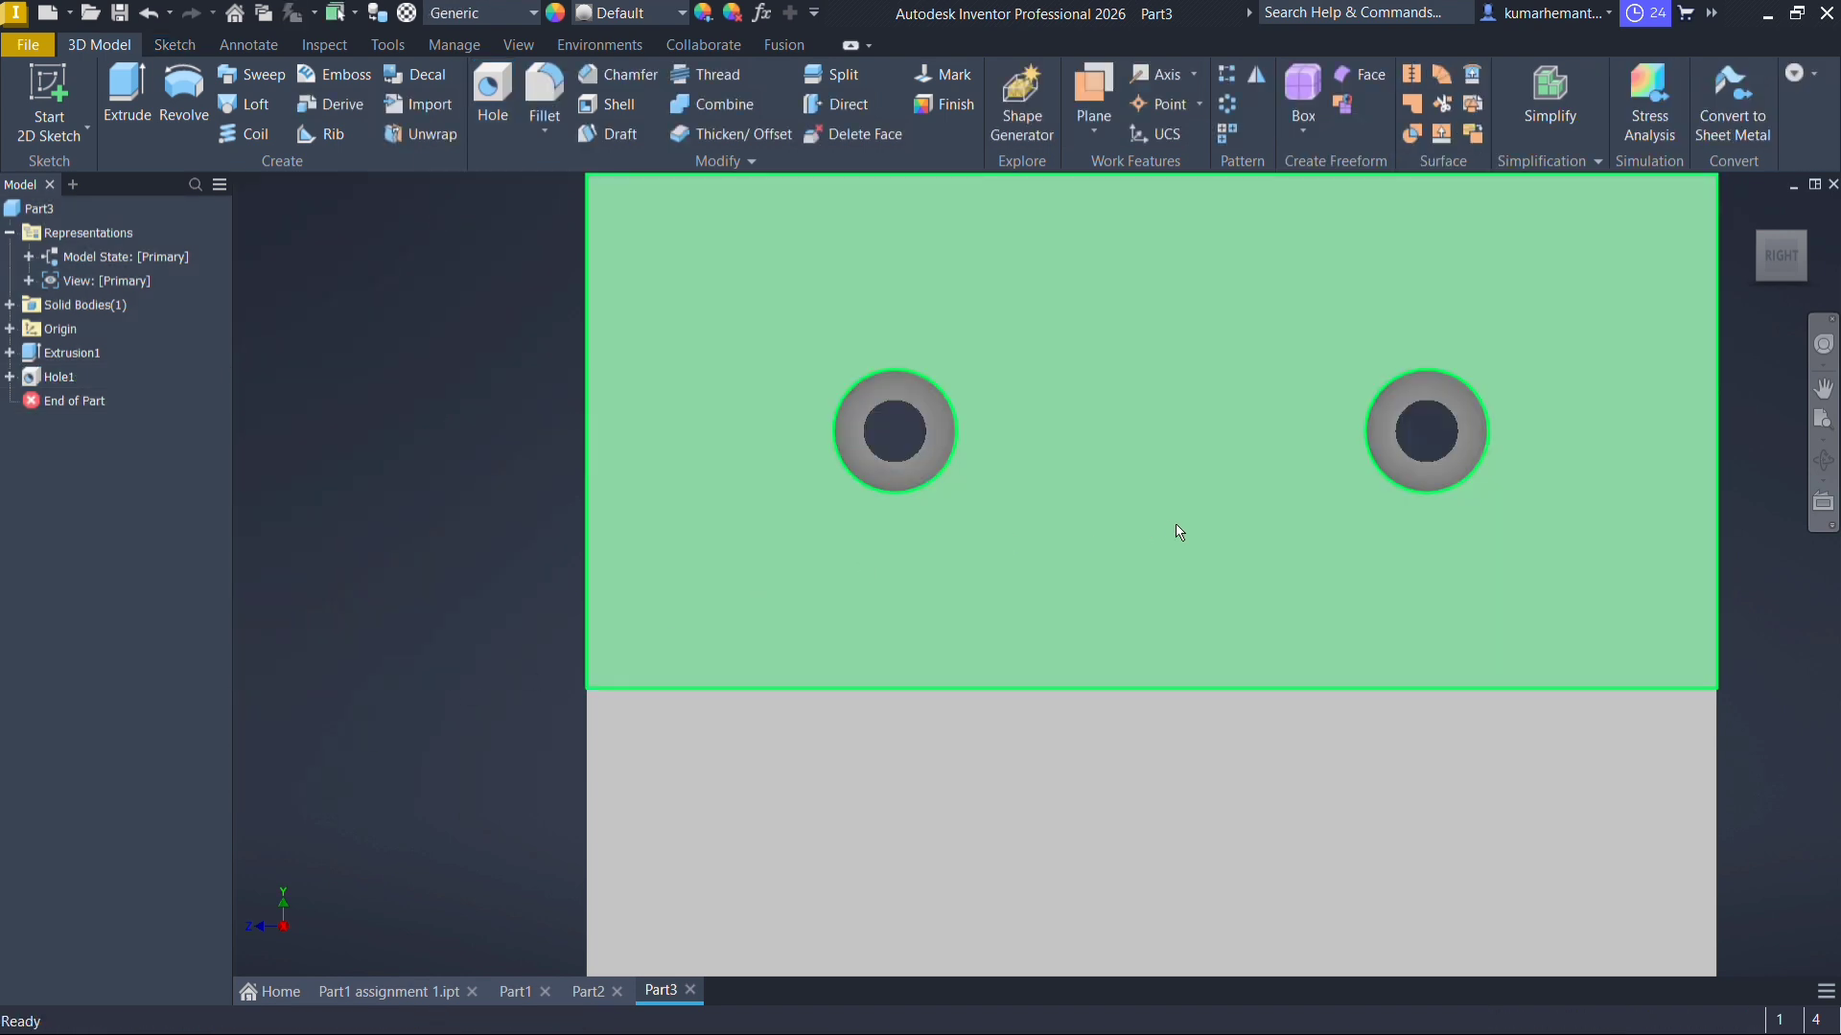
Examine the two counterbored holes and the lower ledge of the body from a raised angle
scroll(1179, 529, "up", 5)
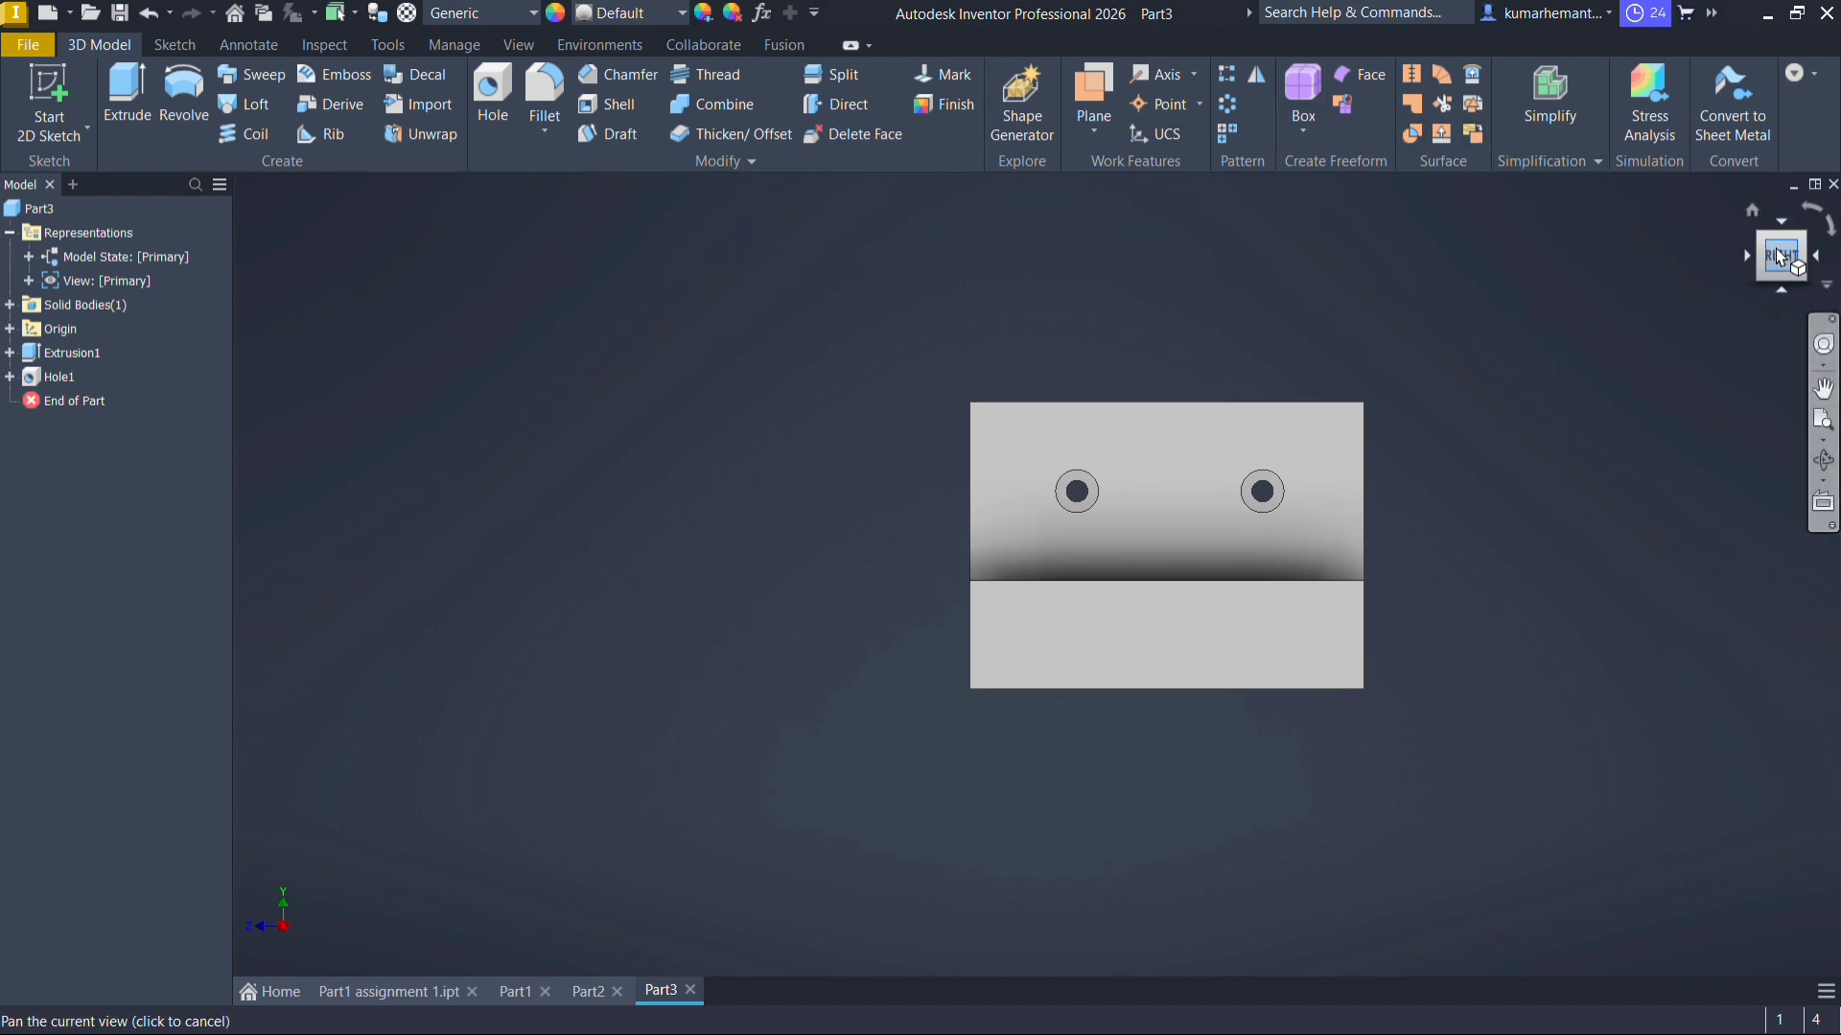
left_click_drag(1780, 262, 1771, 313)
key("F5")
left_click_drag(1779, 263, 1772, 312)
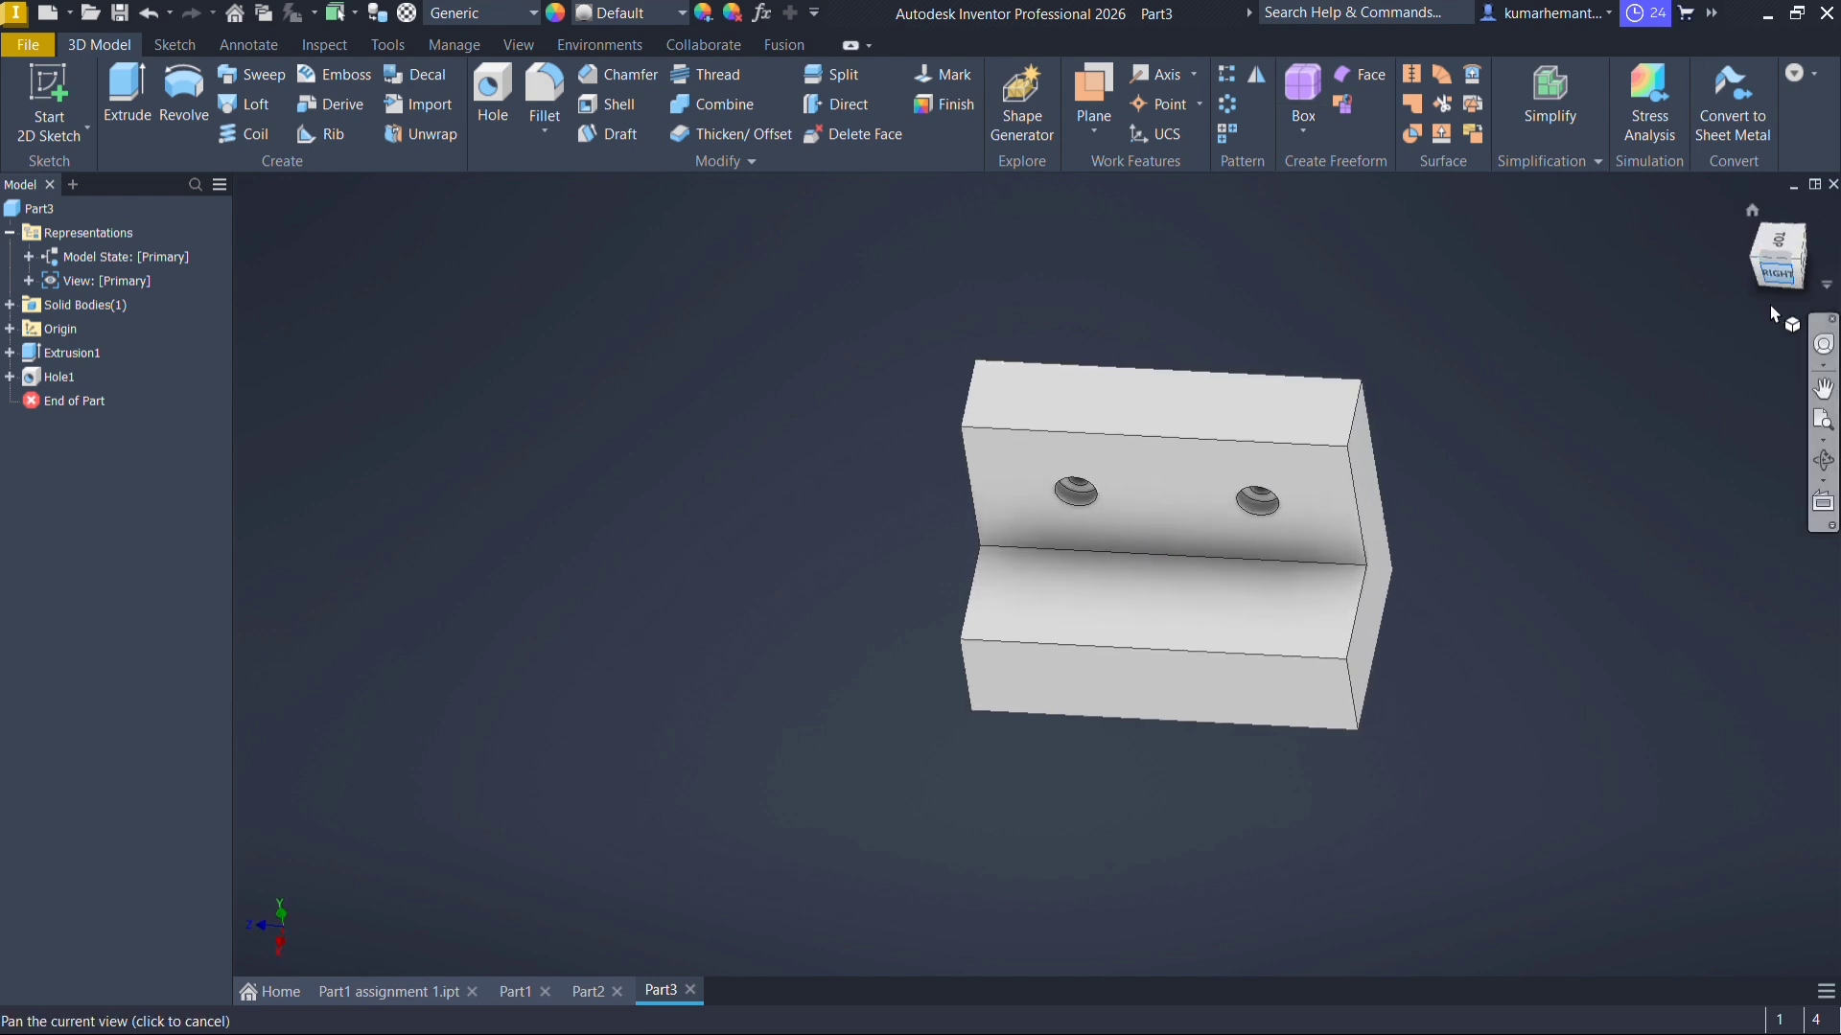
key("F5")
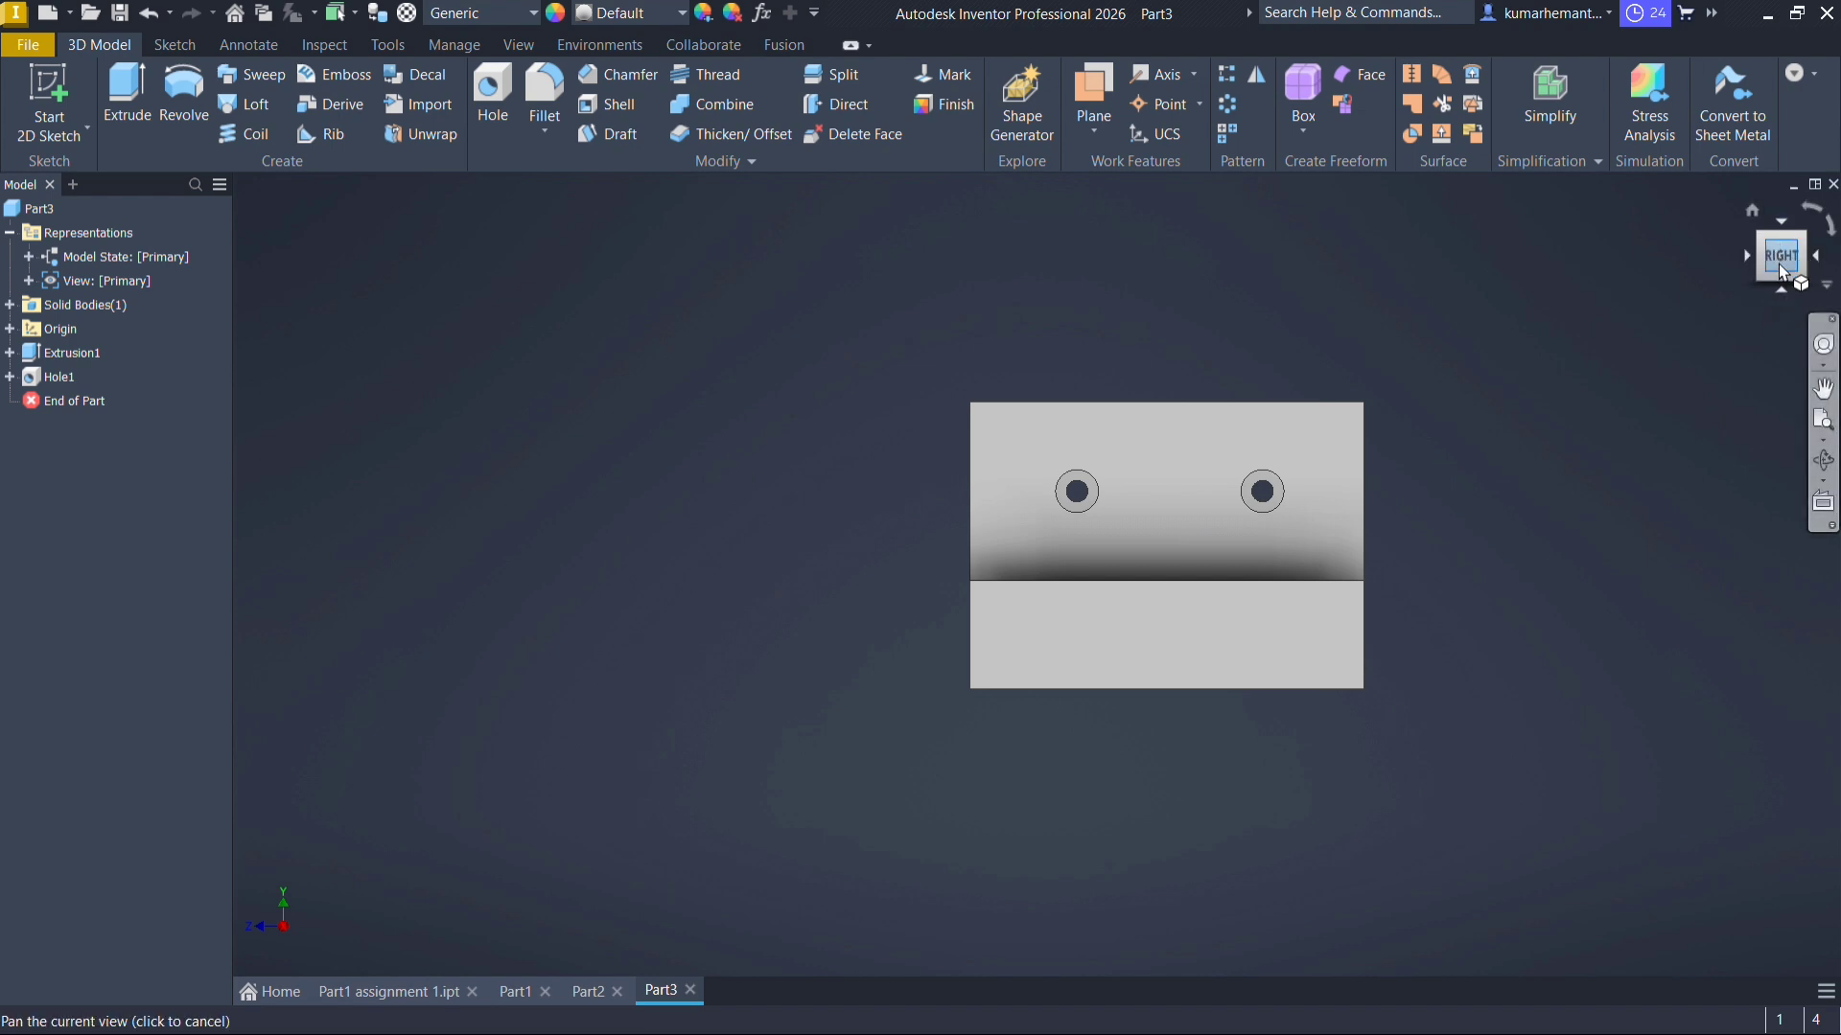
left_click_drag(1780, 263, 1772, 314)
key("F5")
left_click_drag(1786, 263, 1774, 315)
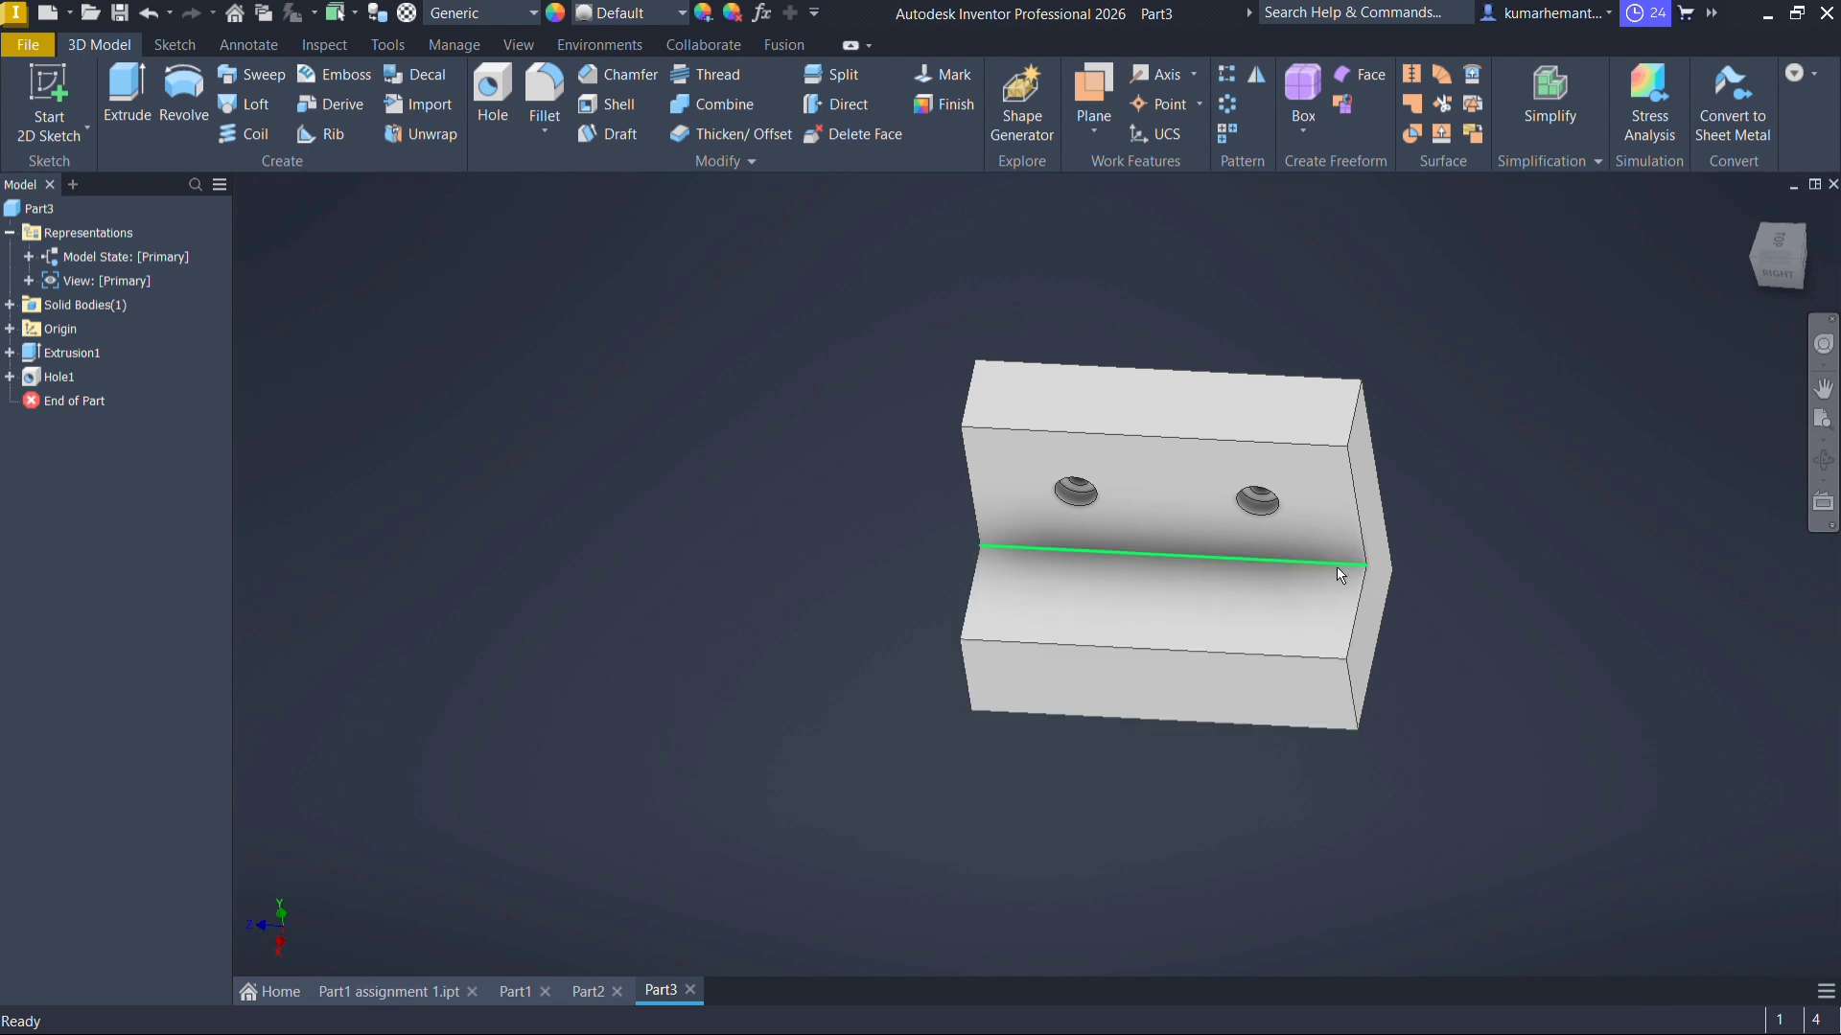
left_click(1234, 617)
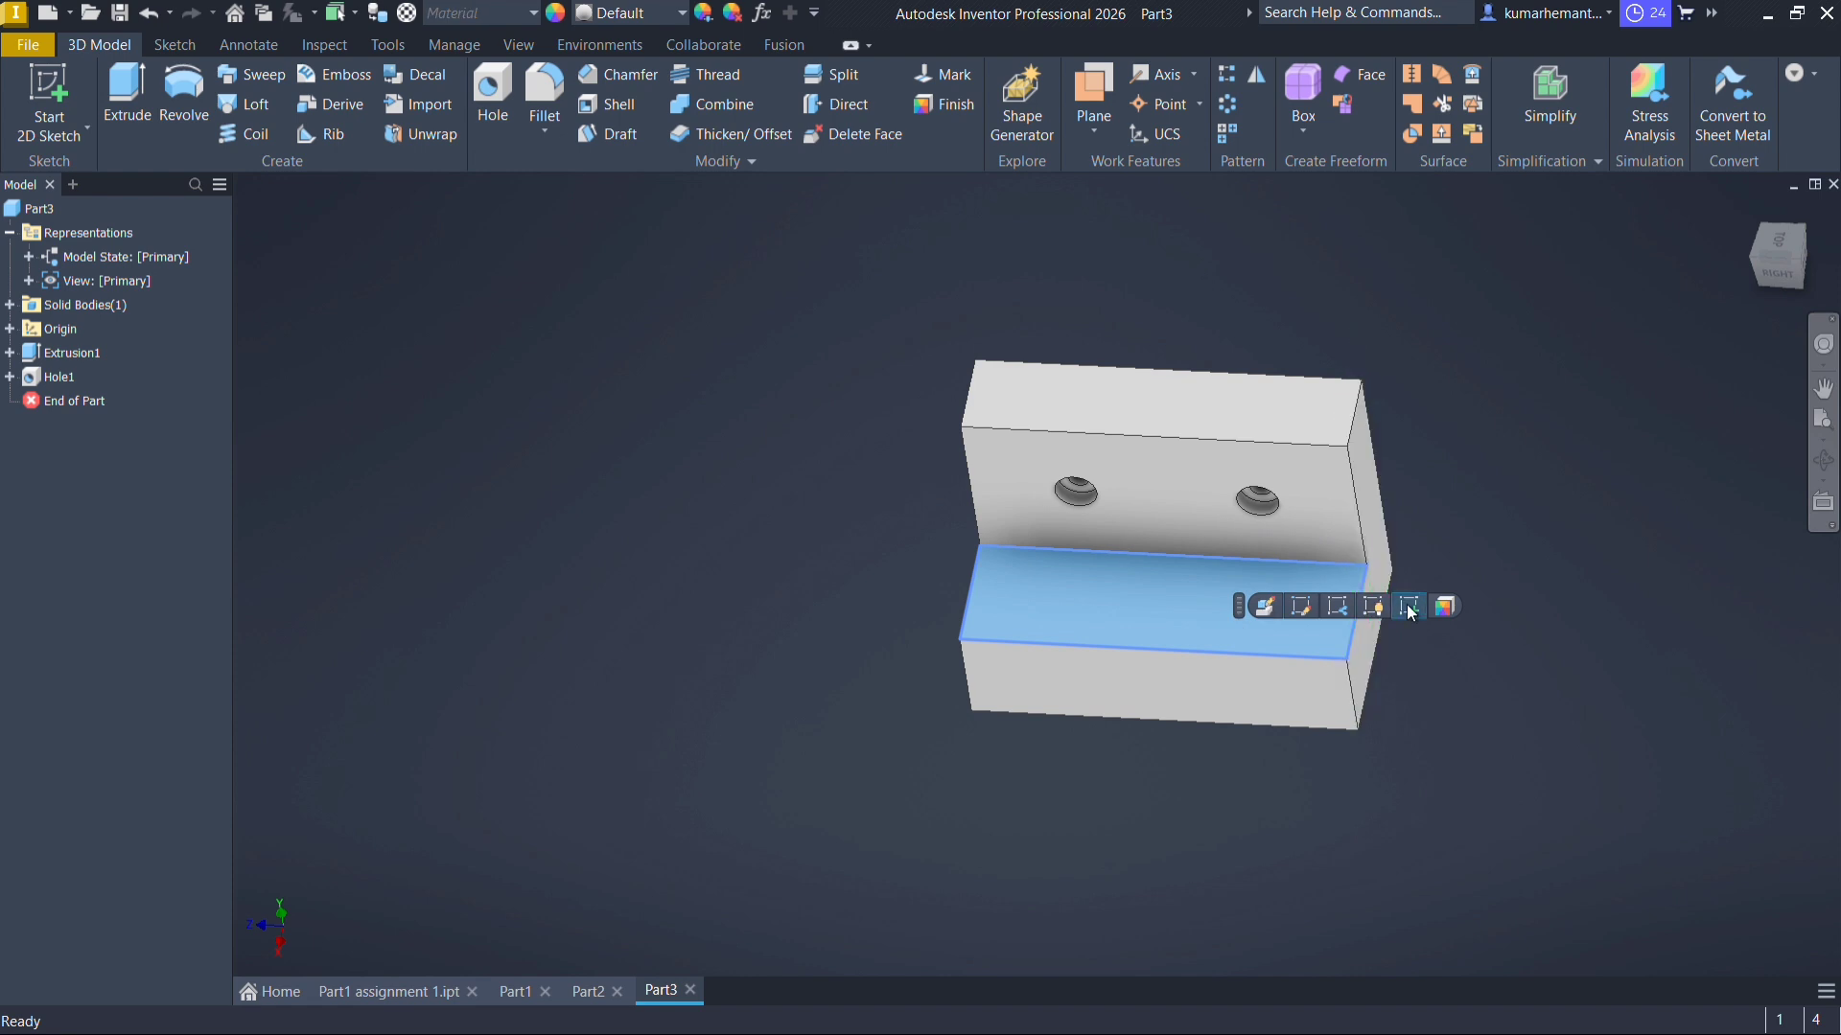
left_click(1407, 604)
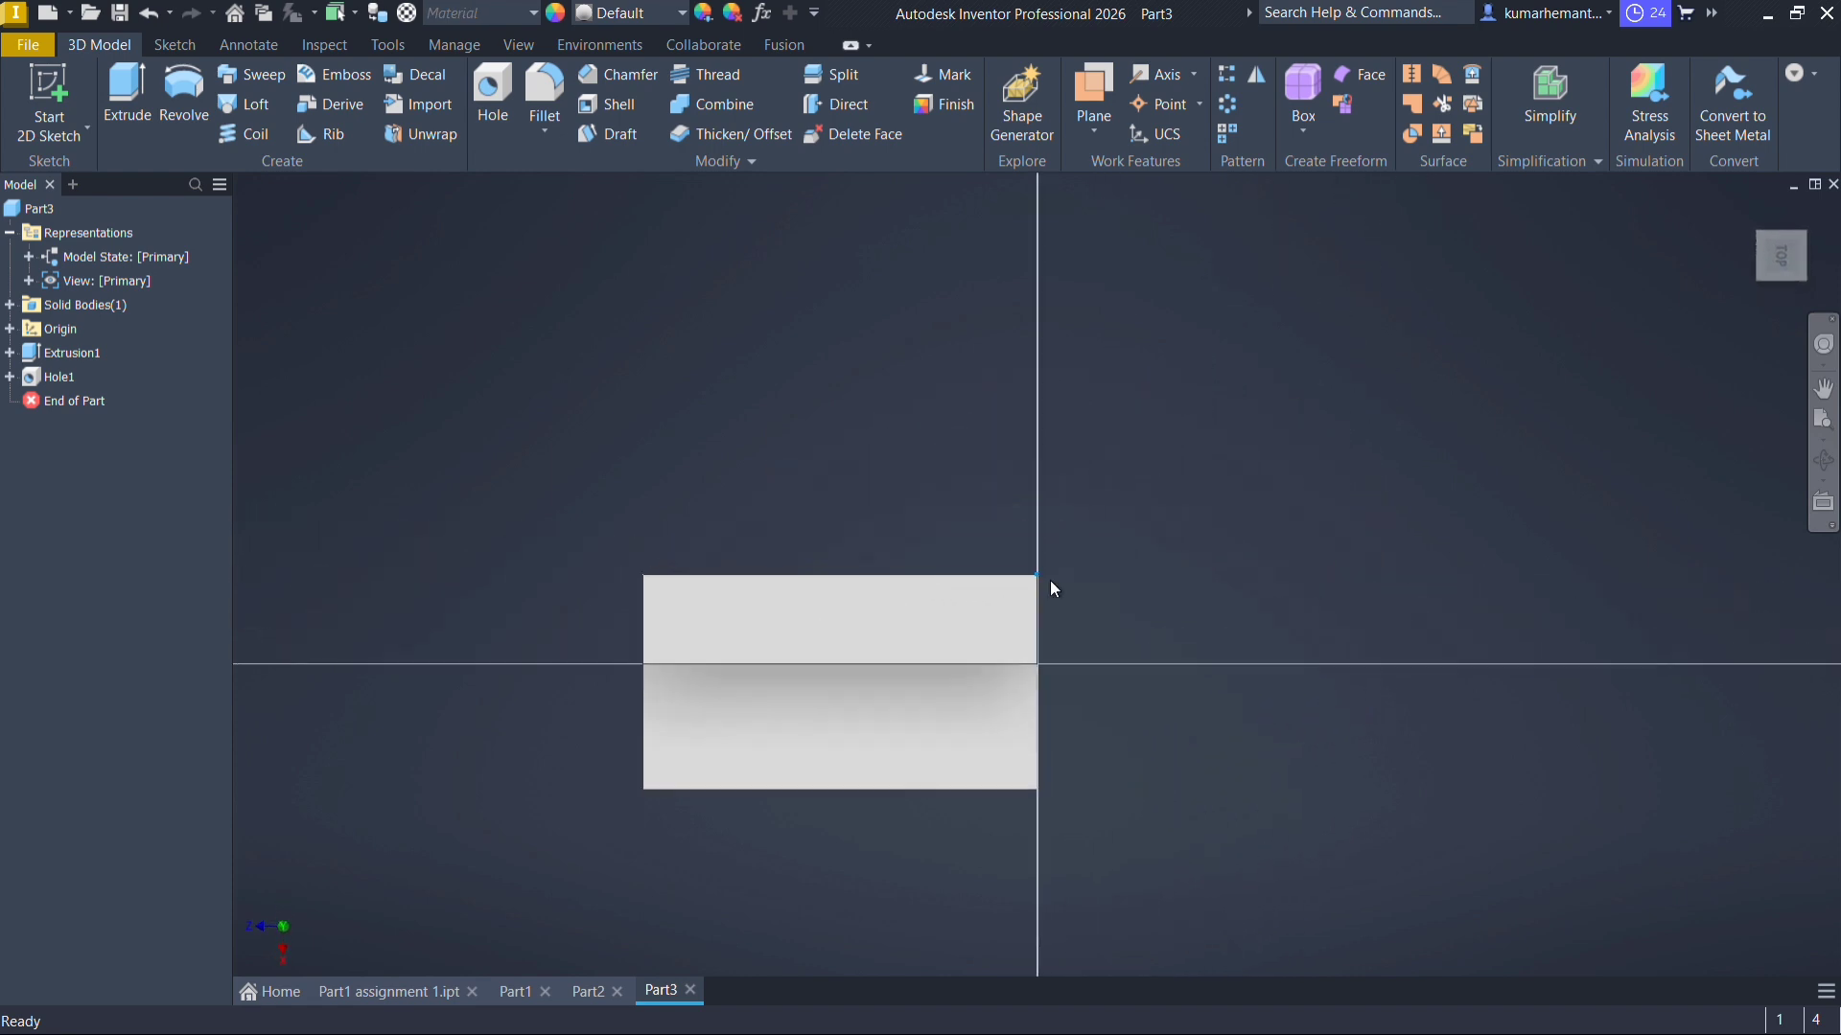
key("ctrl+z")
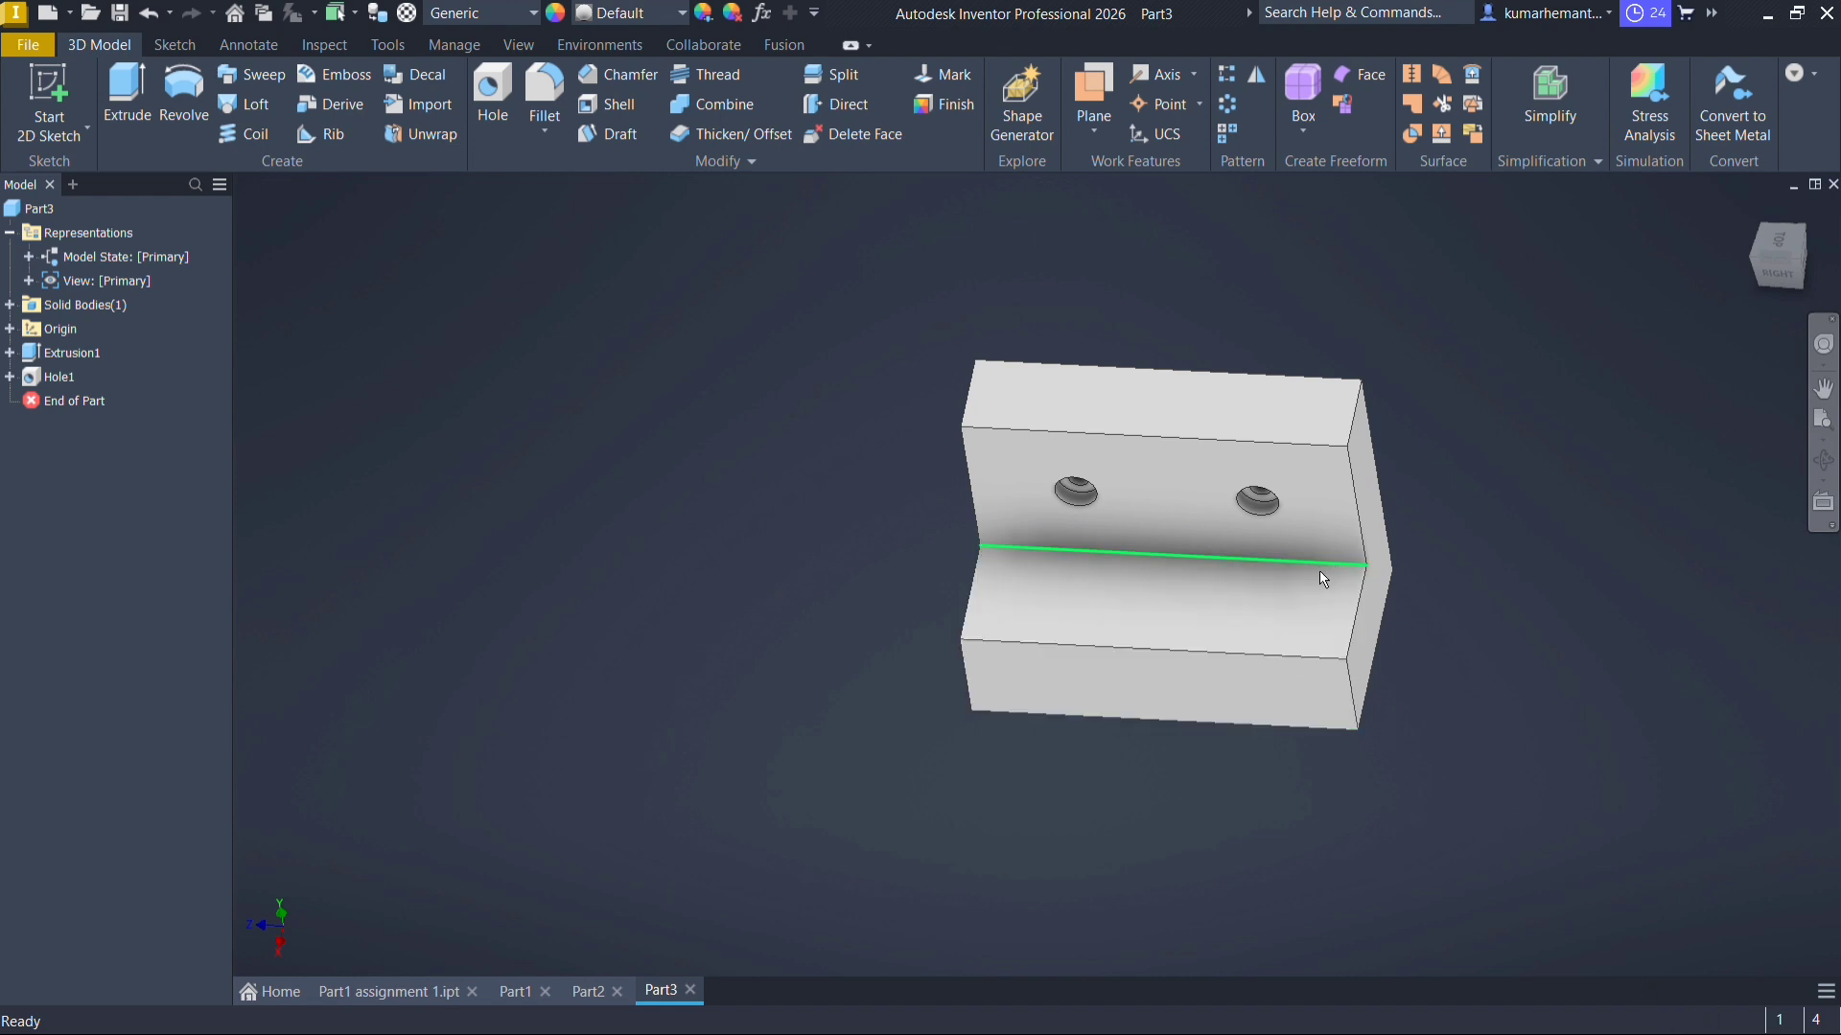
Start a new sketch on the top face of the body's lower ledge
left_click(1234, 620)
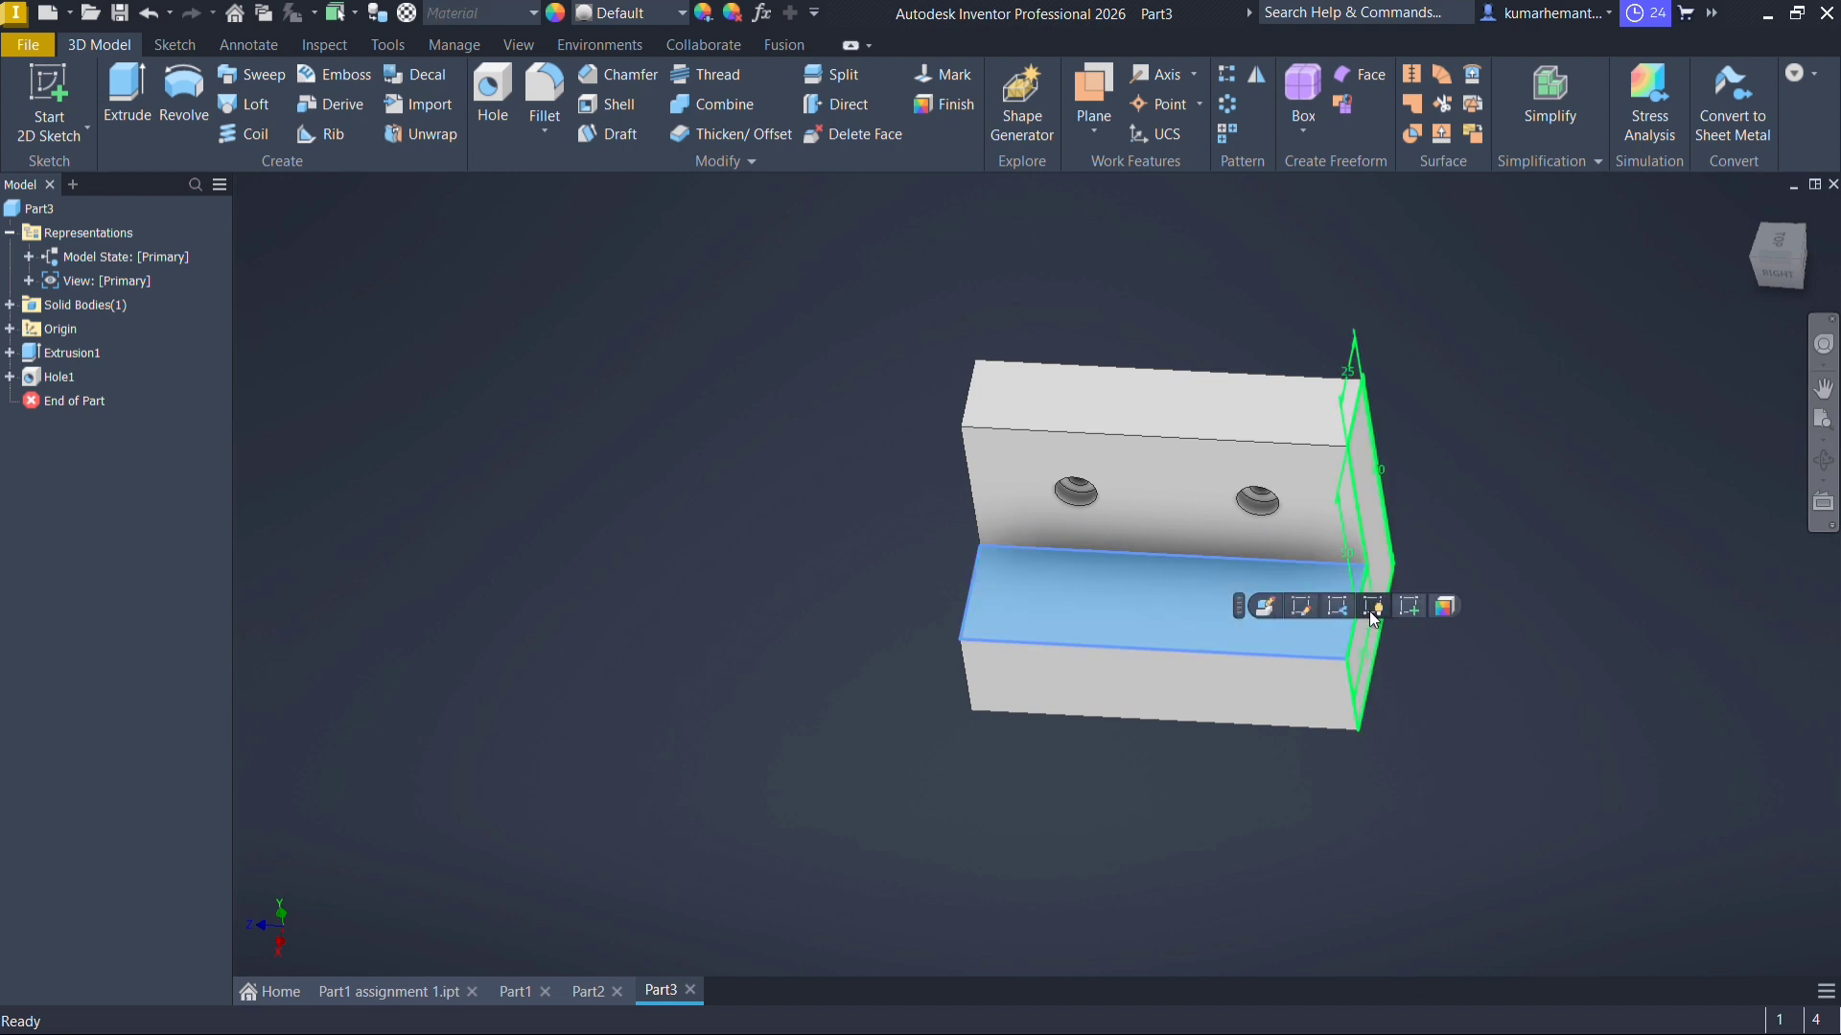
left_click(1409, 607)
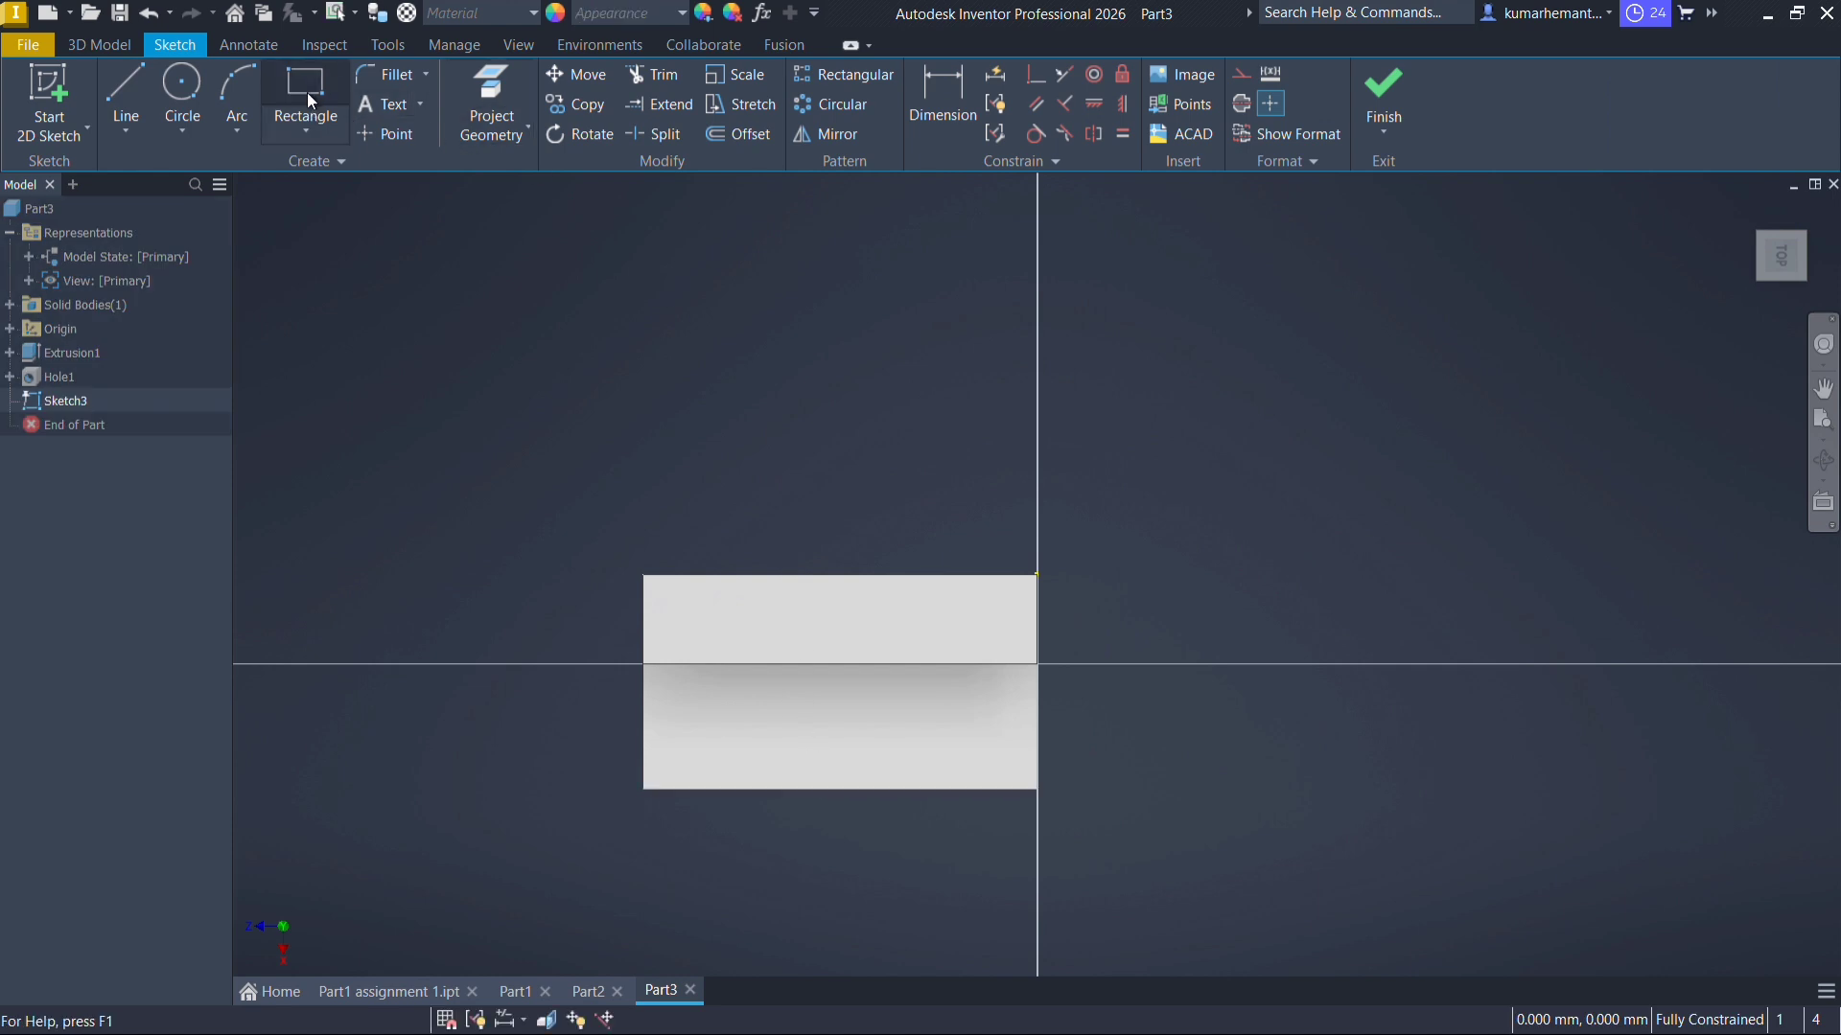
left_click(308, 132)
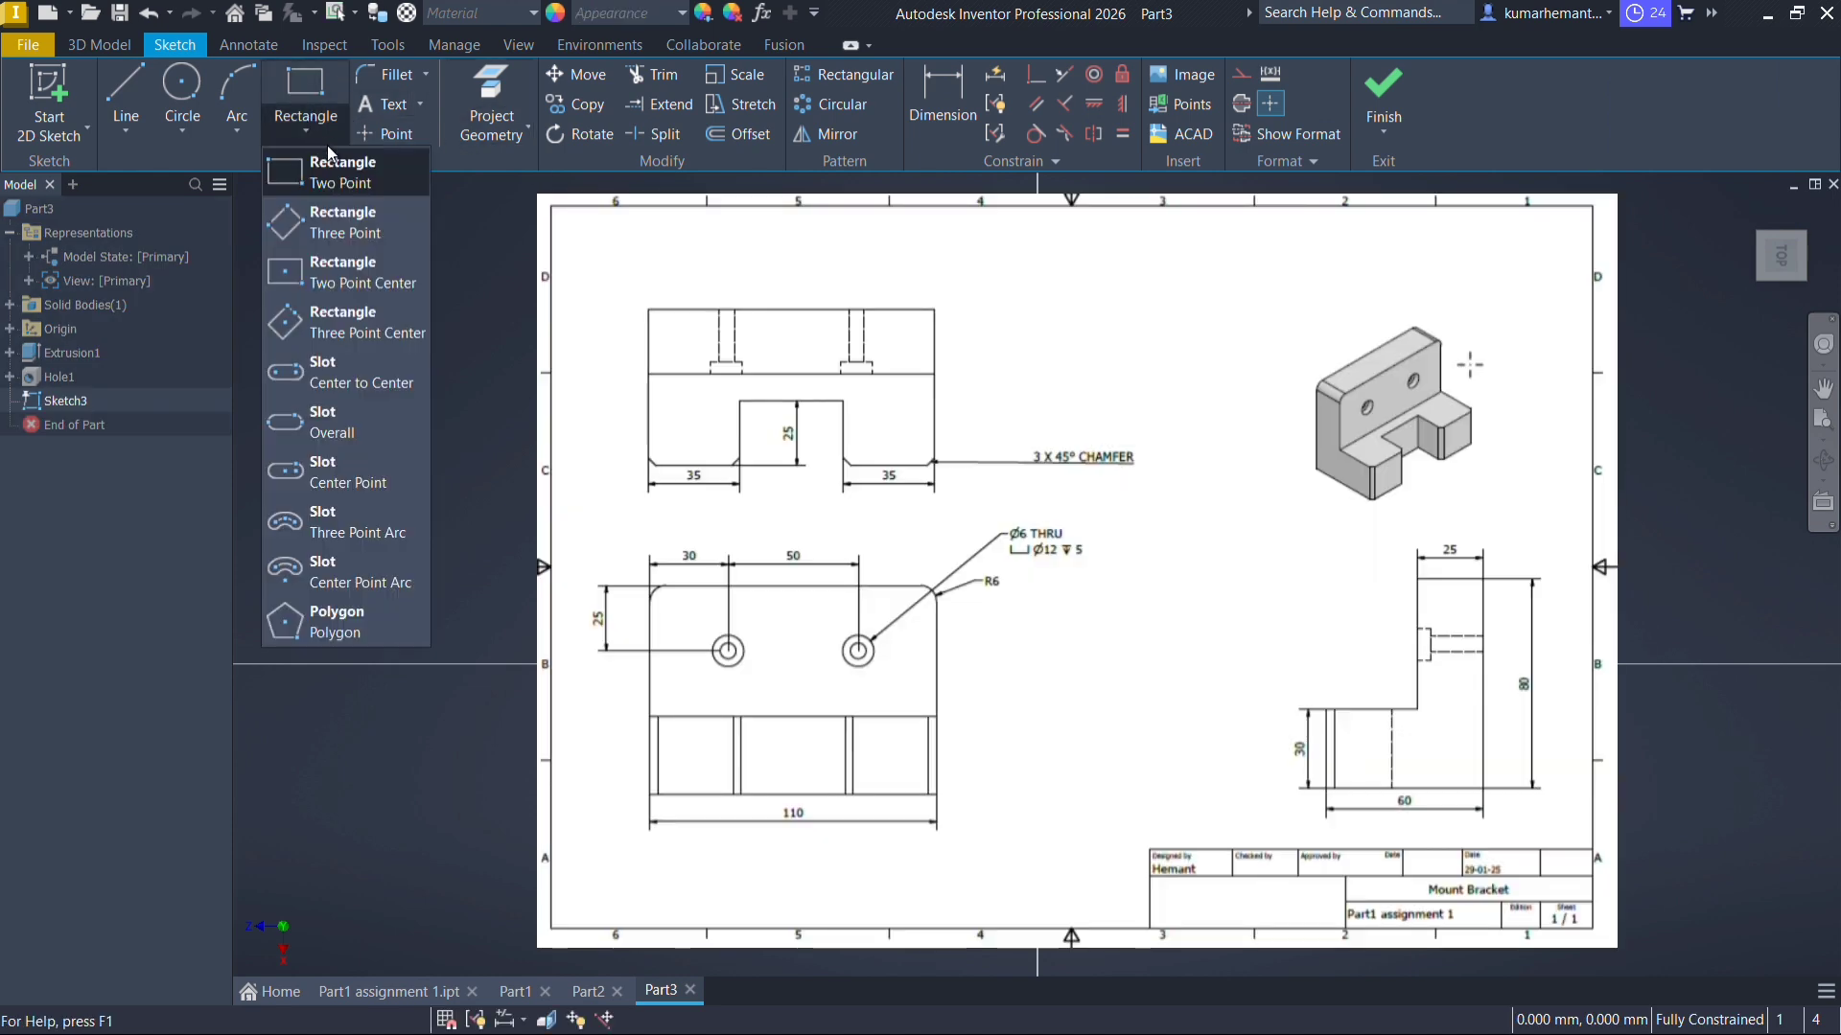
left_click(328, 279)
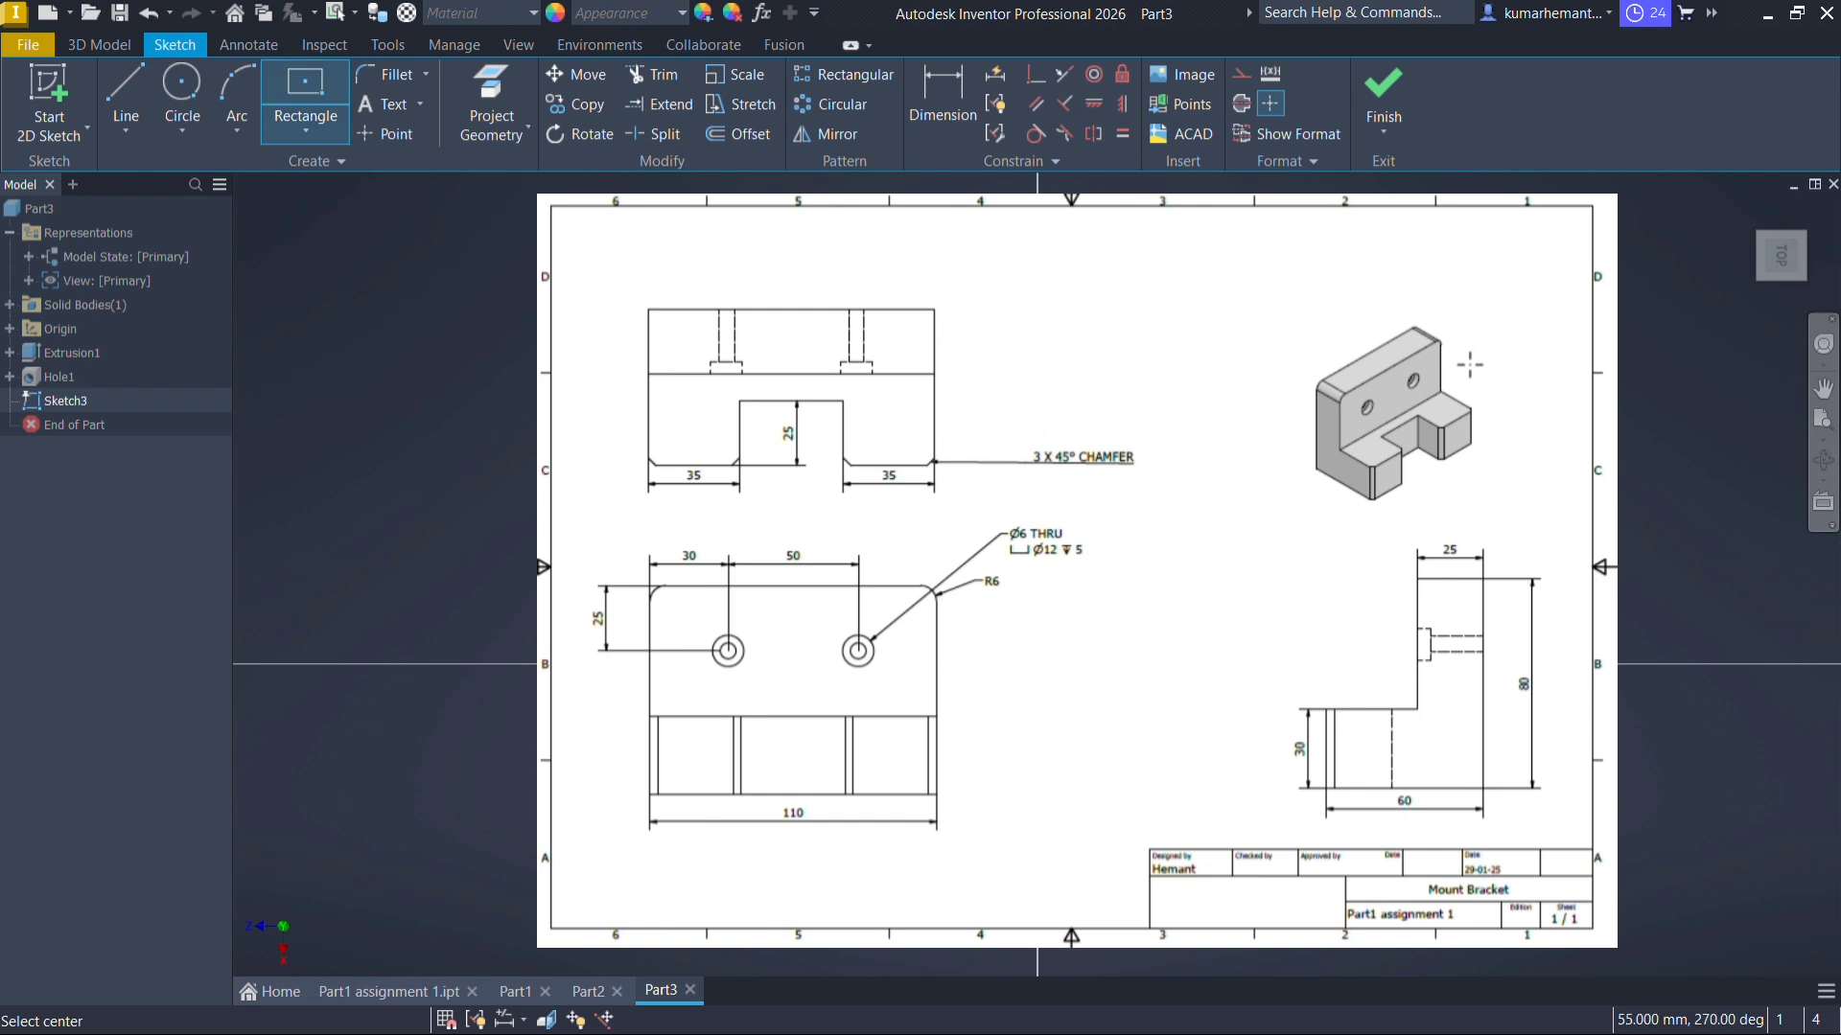
left_click(1470, 364)
key("Escape")
left_click(305, 88)
left_click(1470, 365)
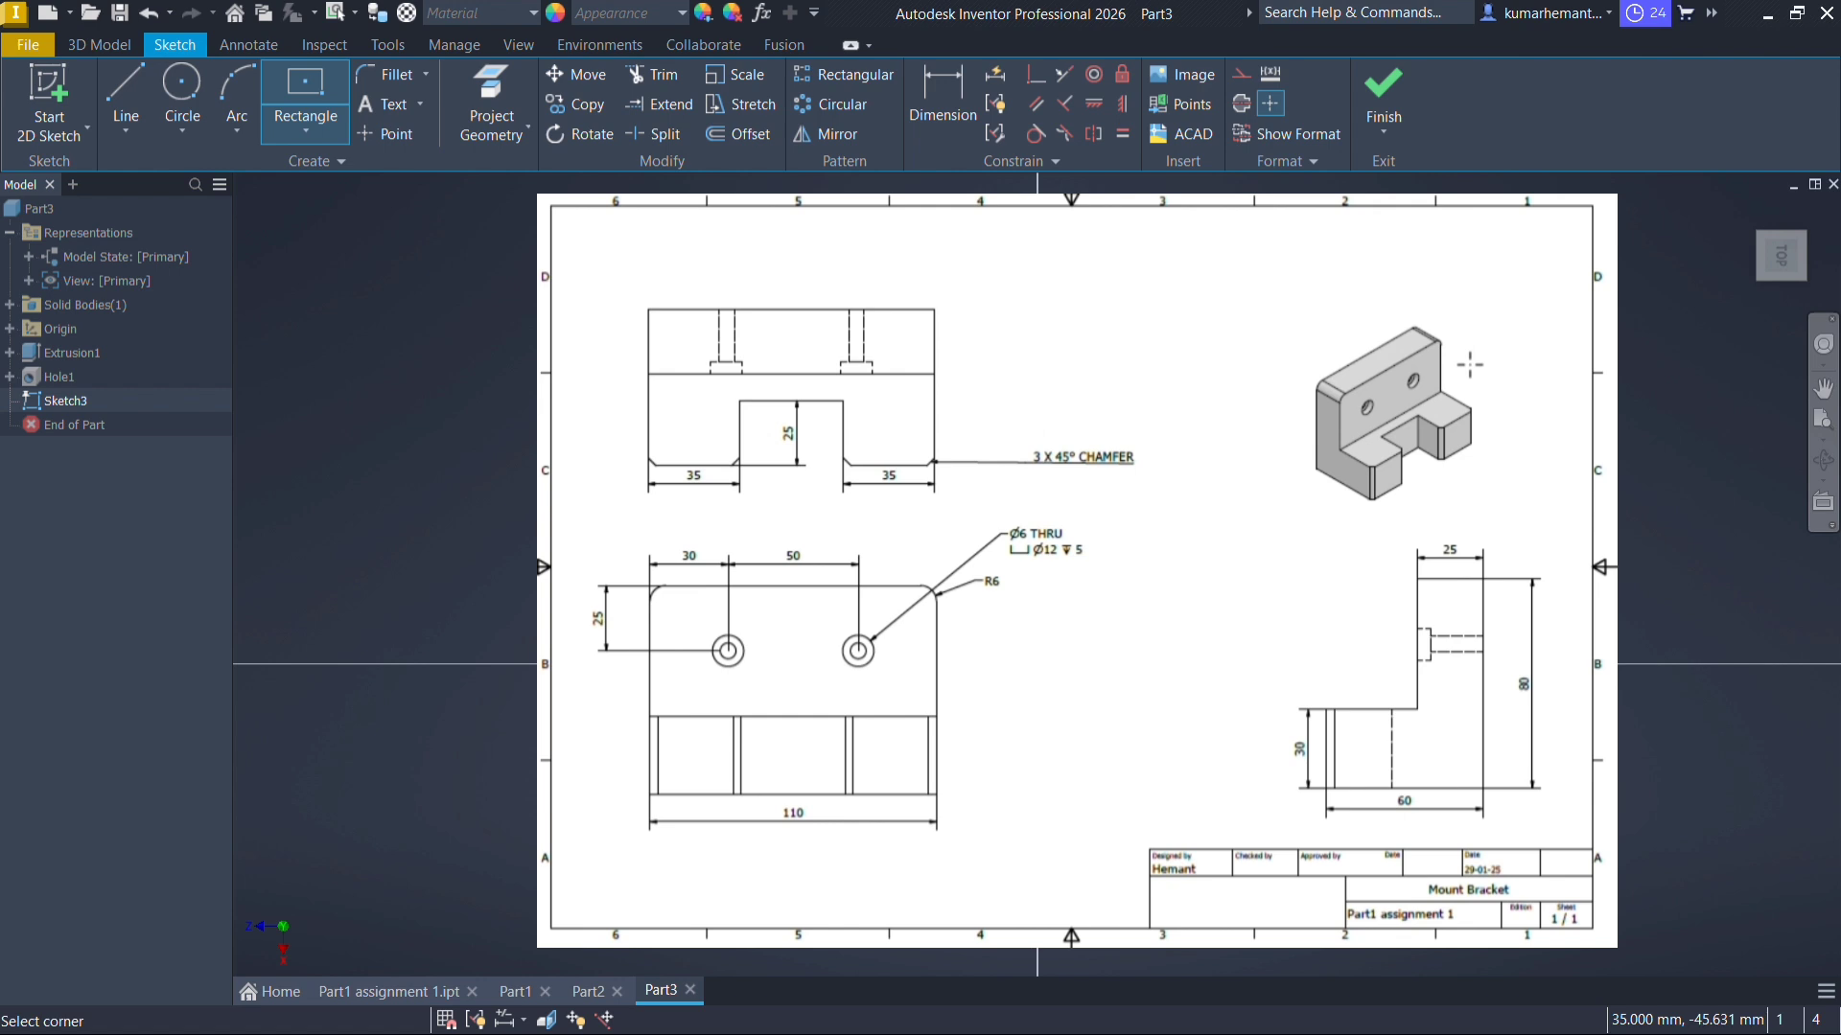
key("Escape")
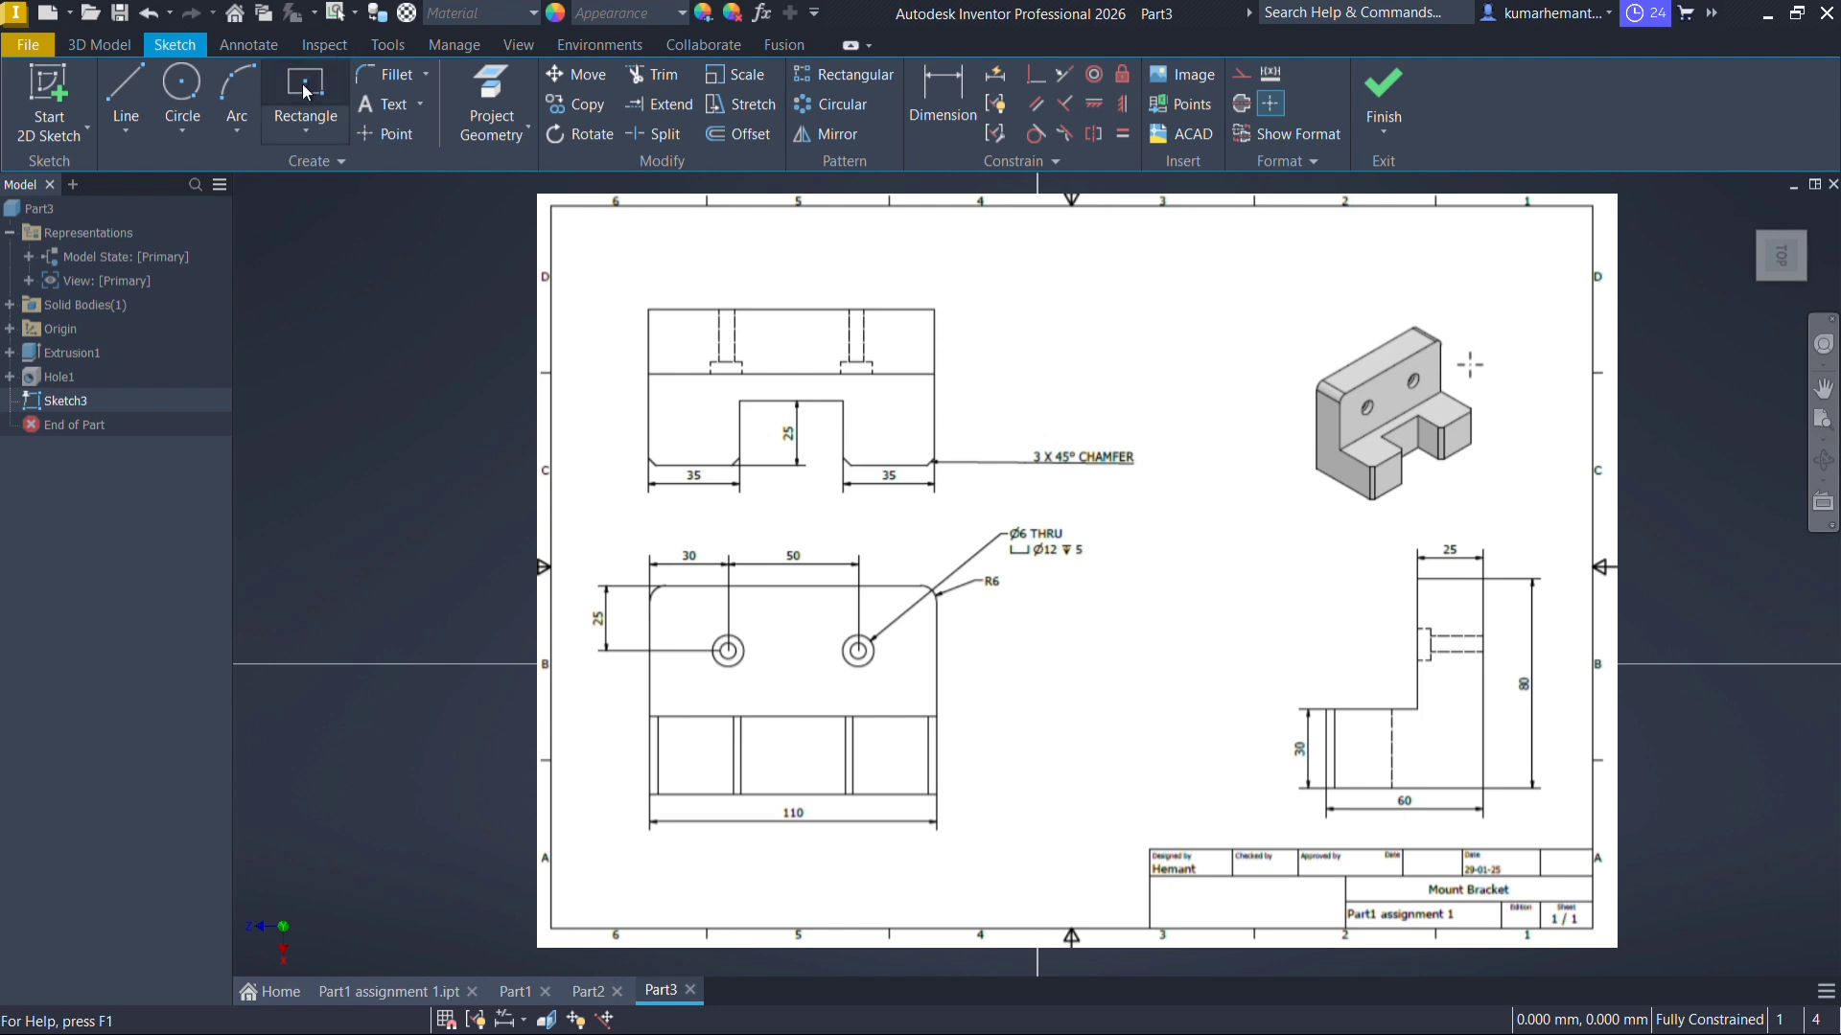
Draw a 25 mm line along the ledge's front edge and delete its length dimension
left_click(125, 96)
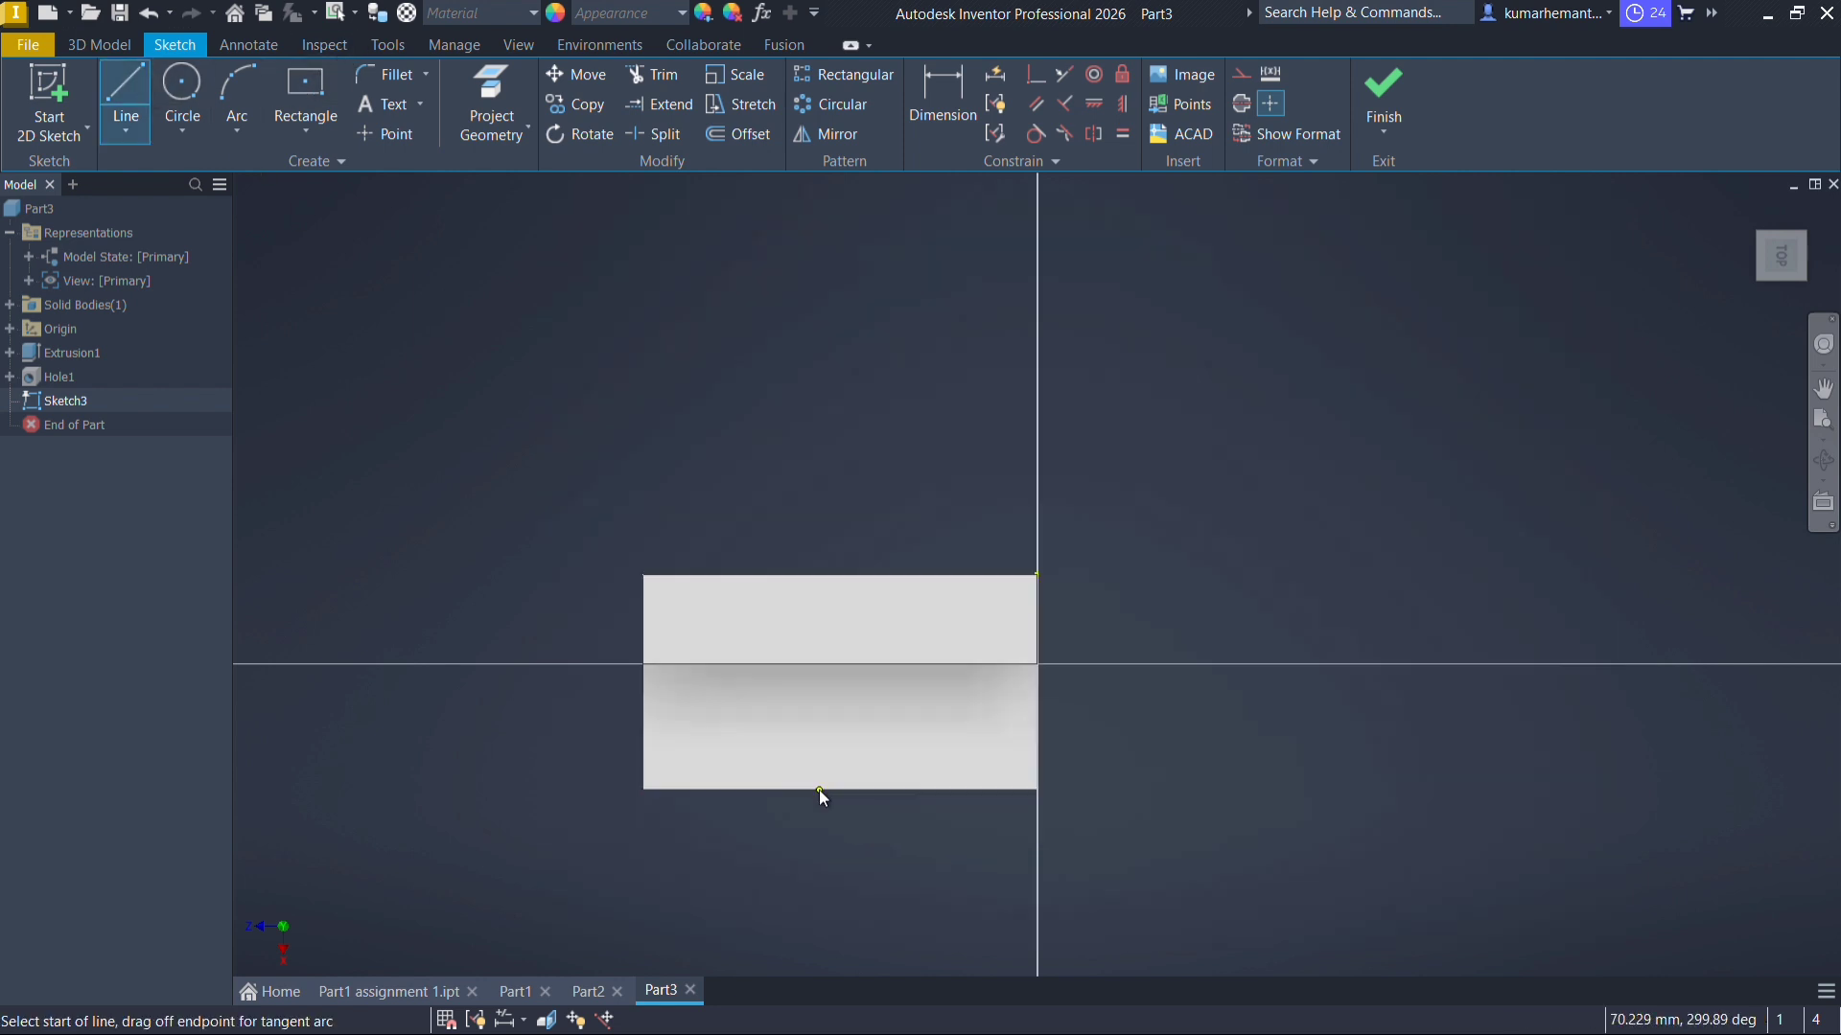
left_click(820, 791)
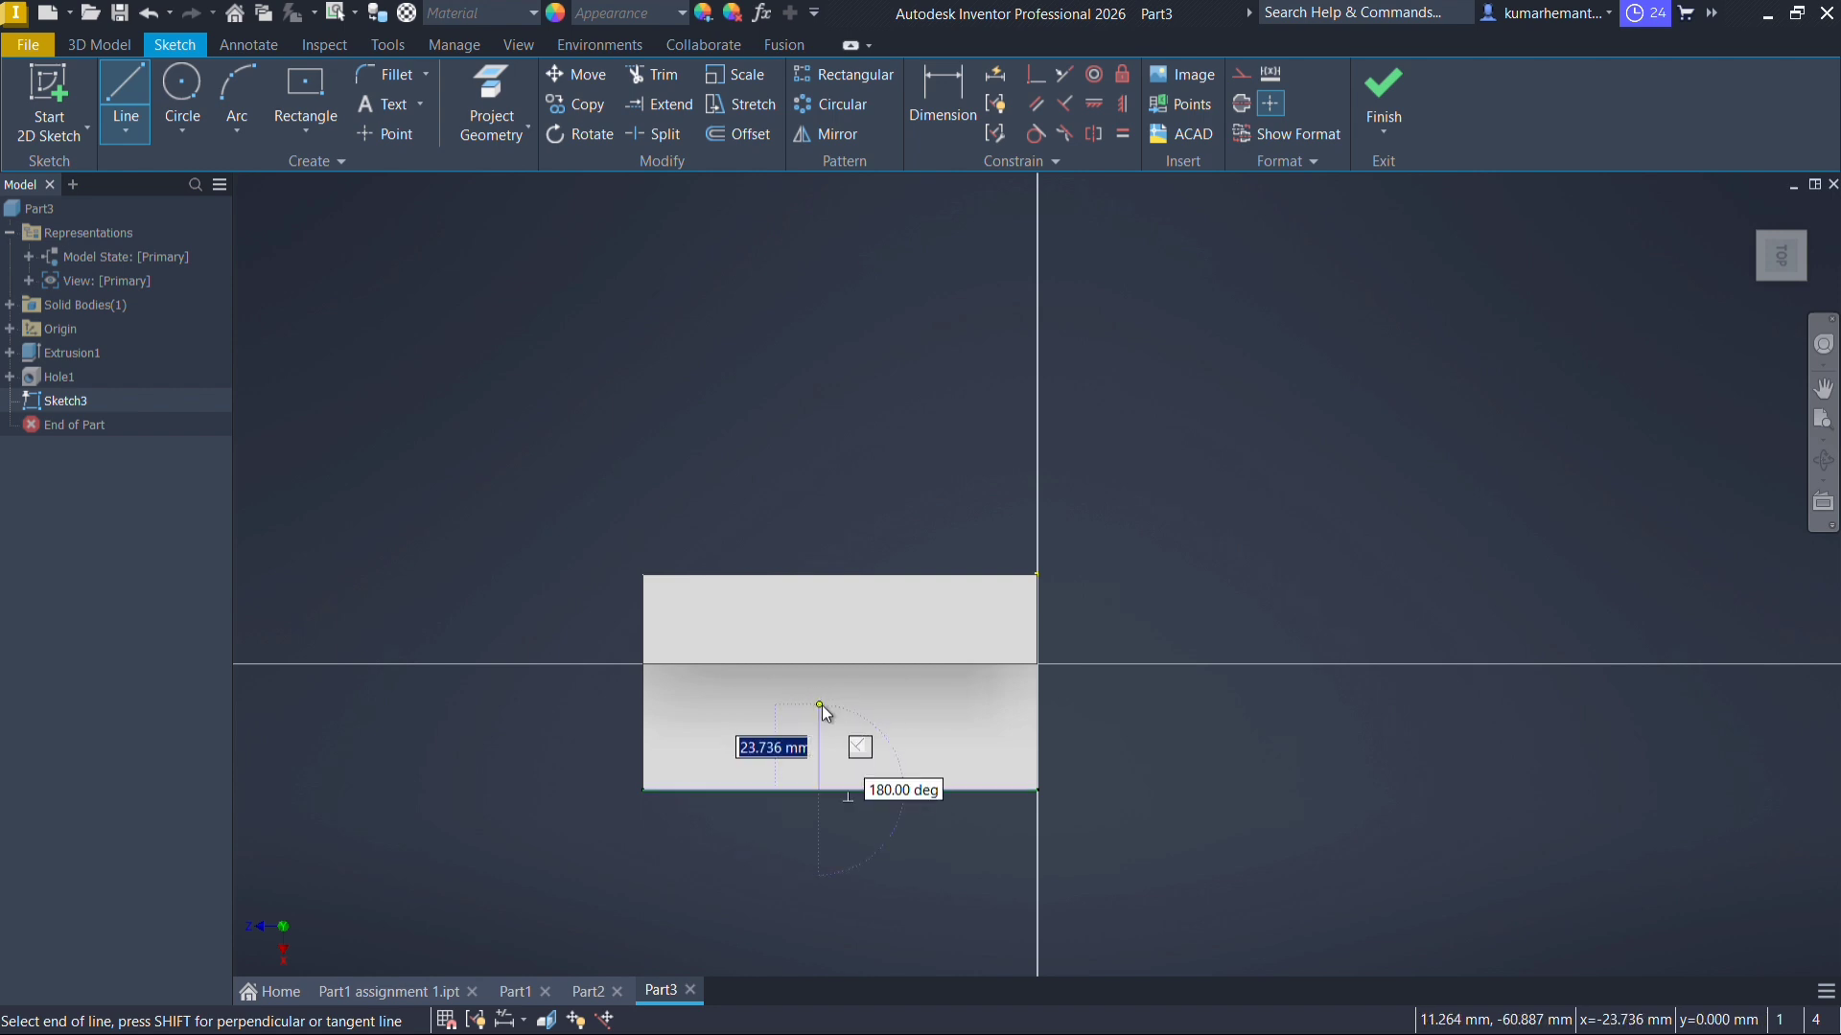
type("25")
key("Tab")
key("Return")
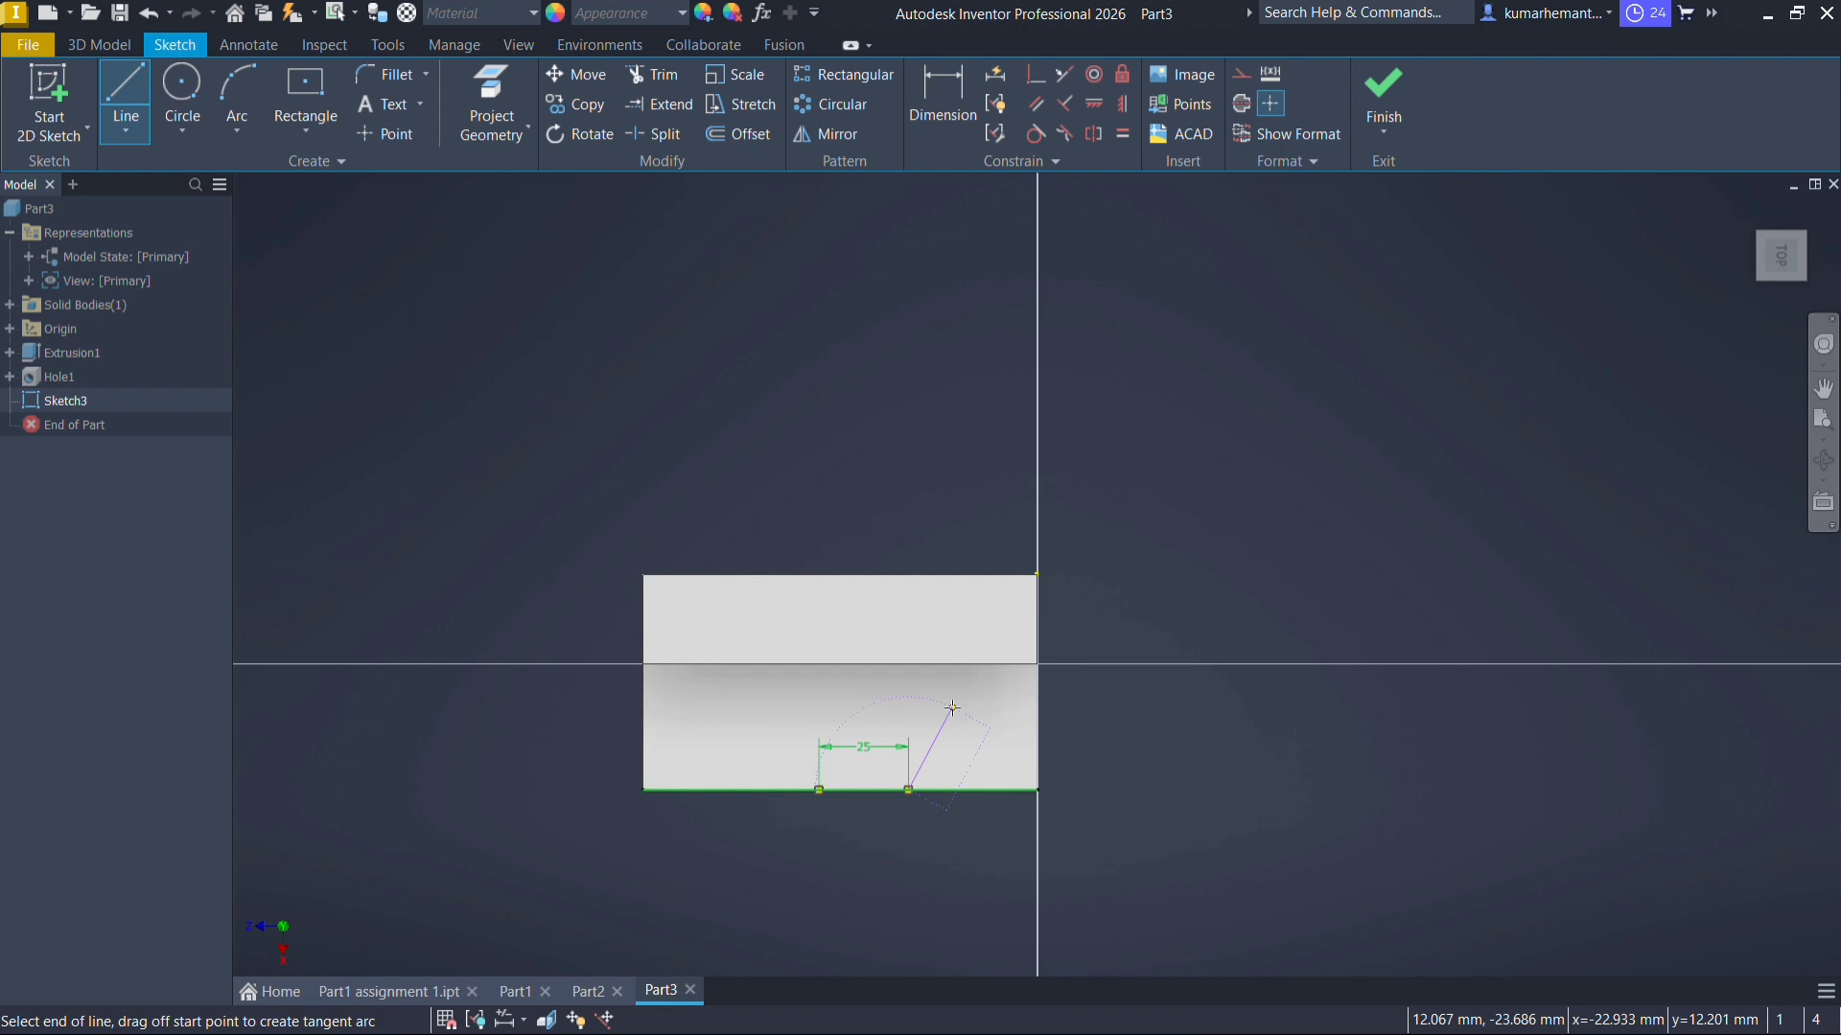
key("Escape")
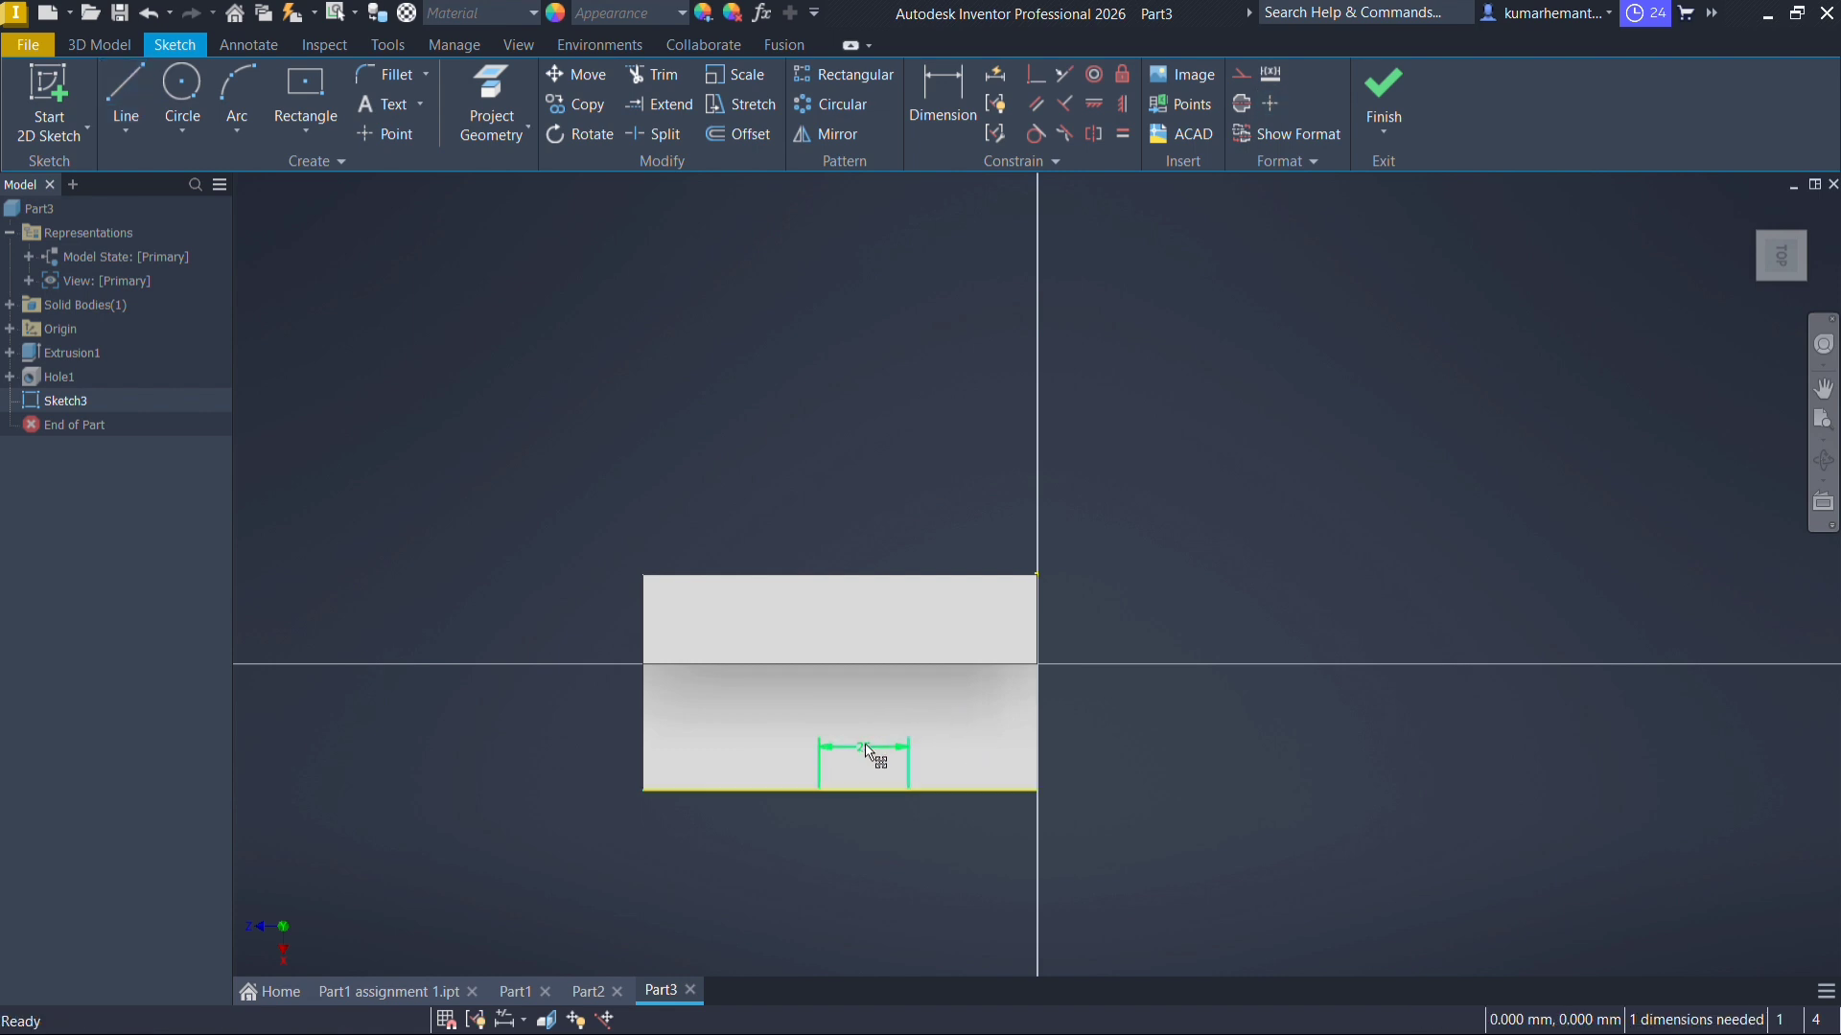
key("Delete")
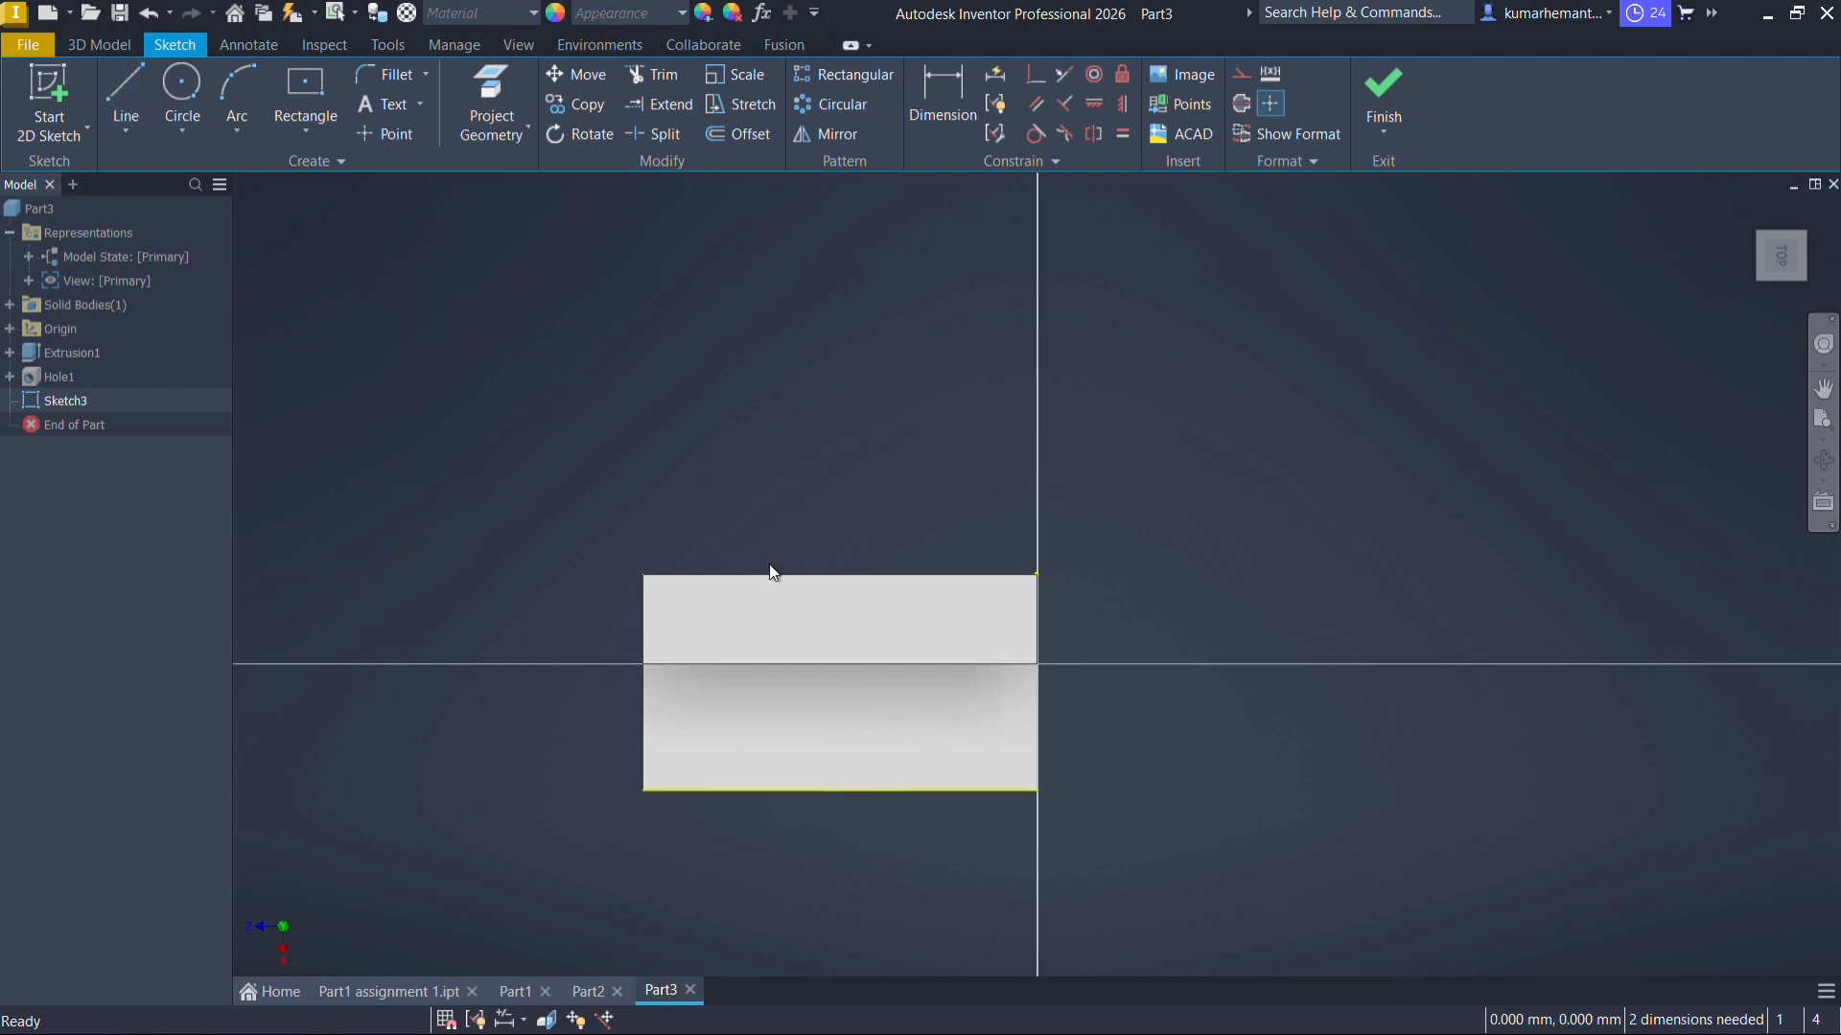
Draw a three-line notch outline on the ledge, open at the front edge, about 35 mm wide and 25.6 mm deep
left_click(136, 95)
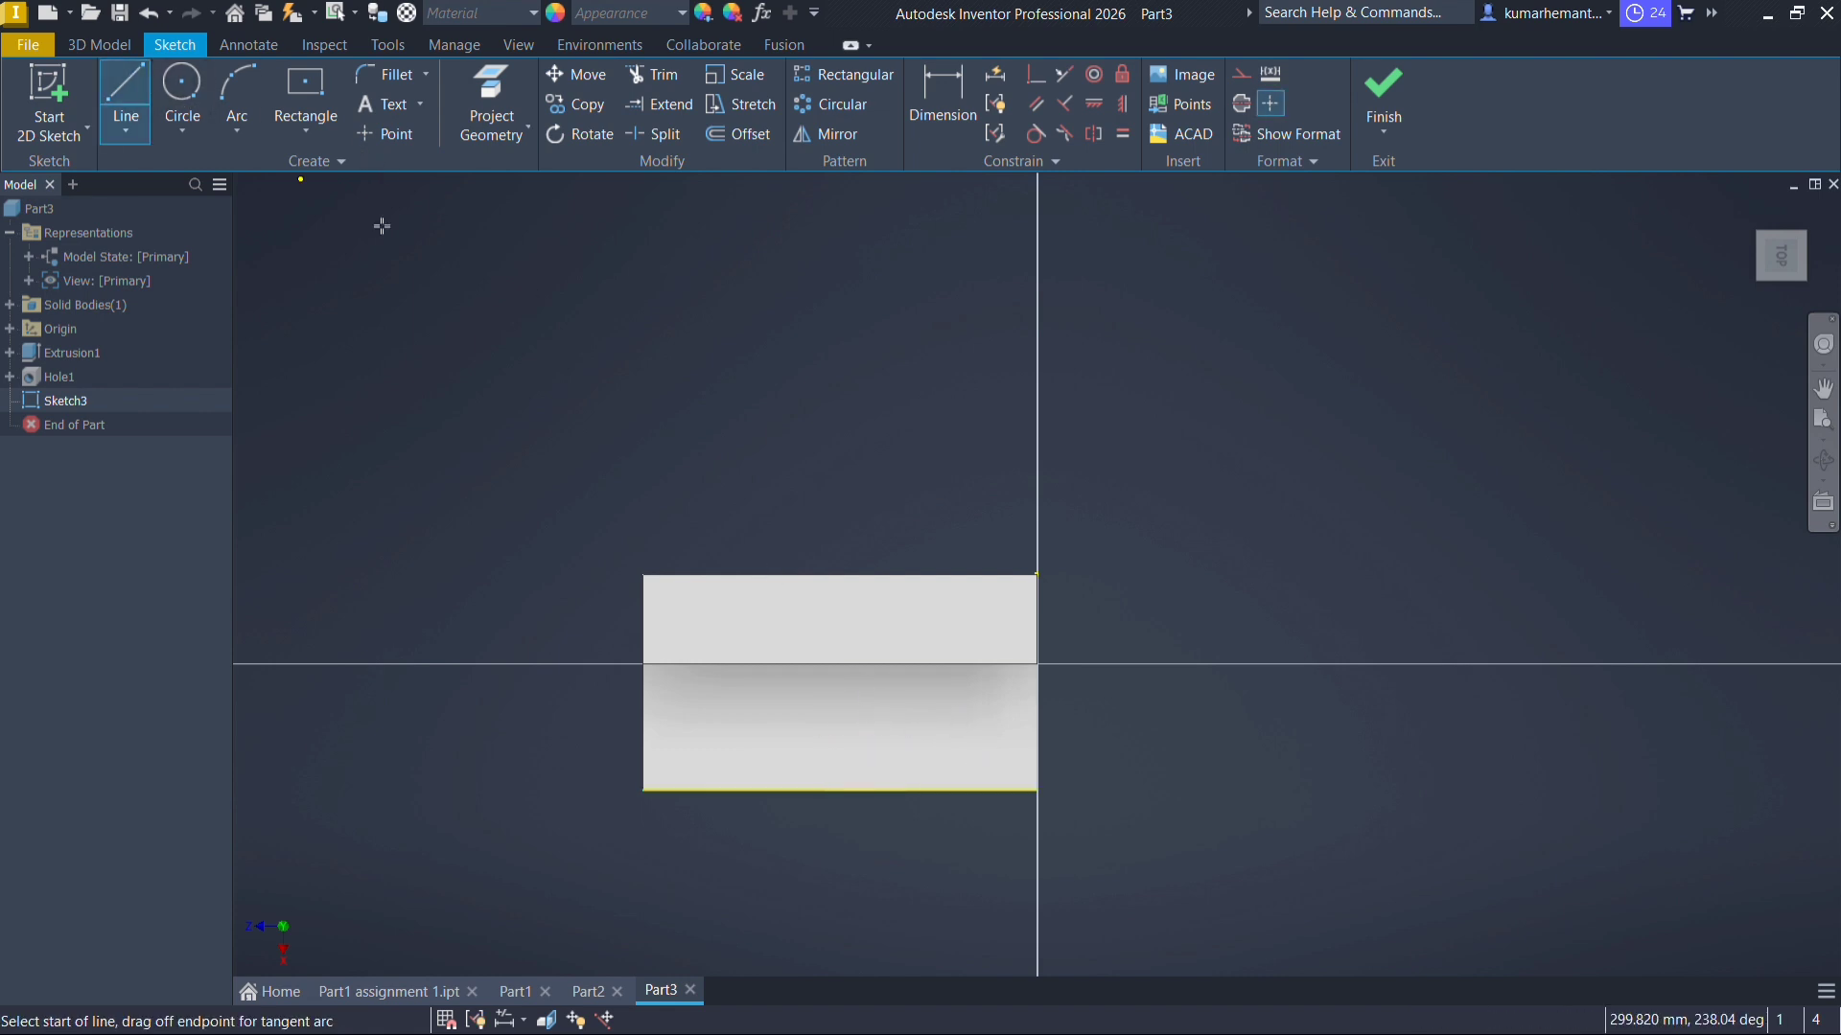
left_click(783, 791)
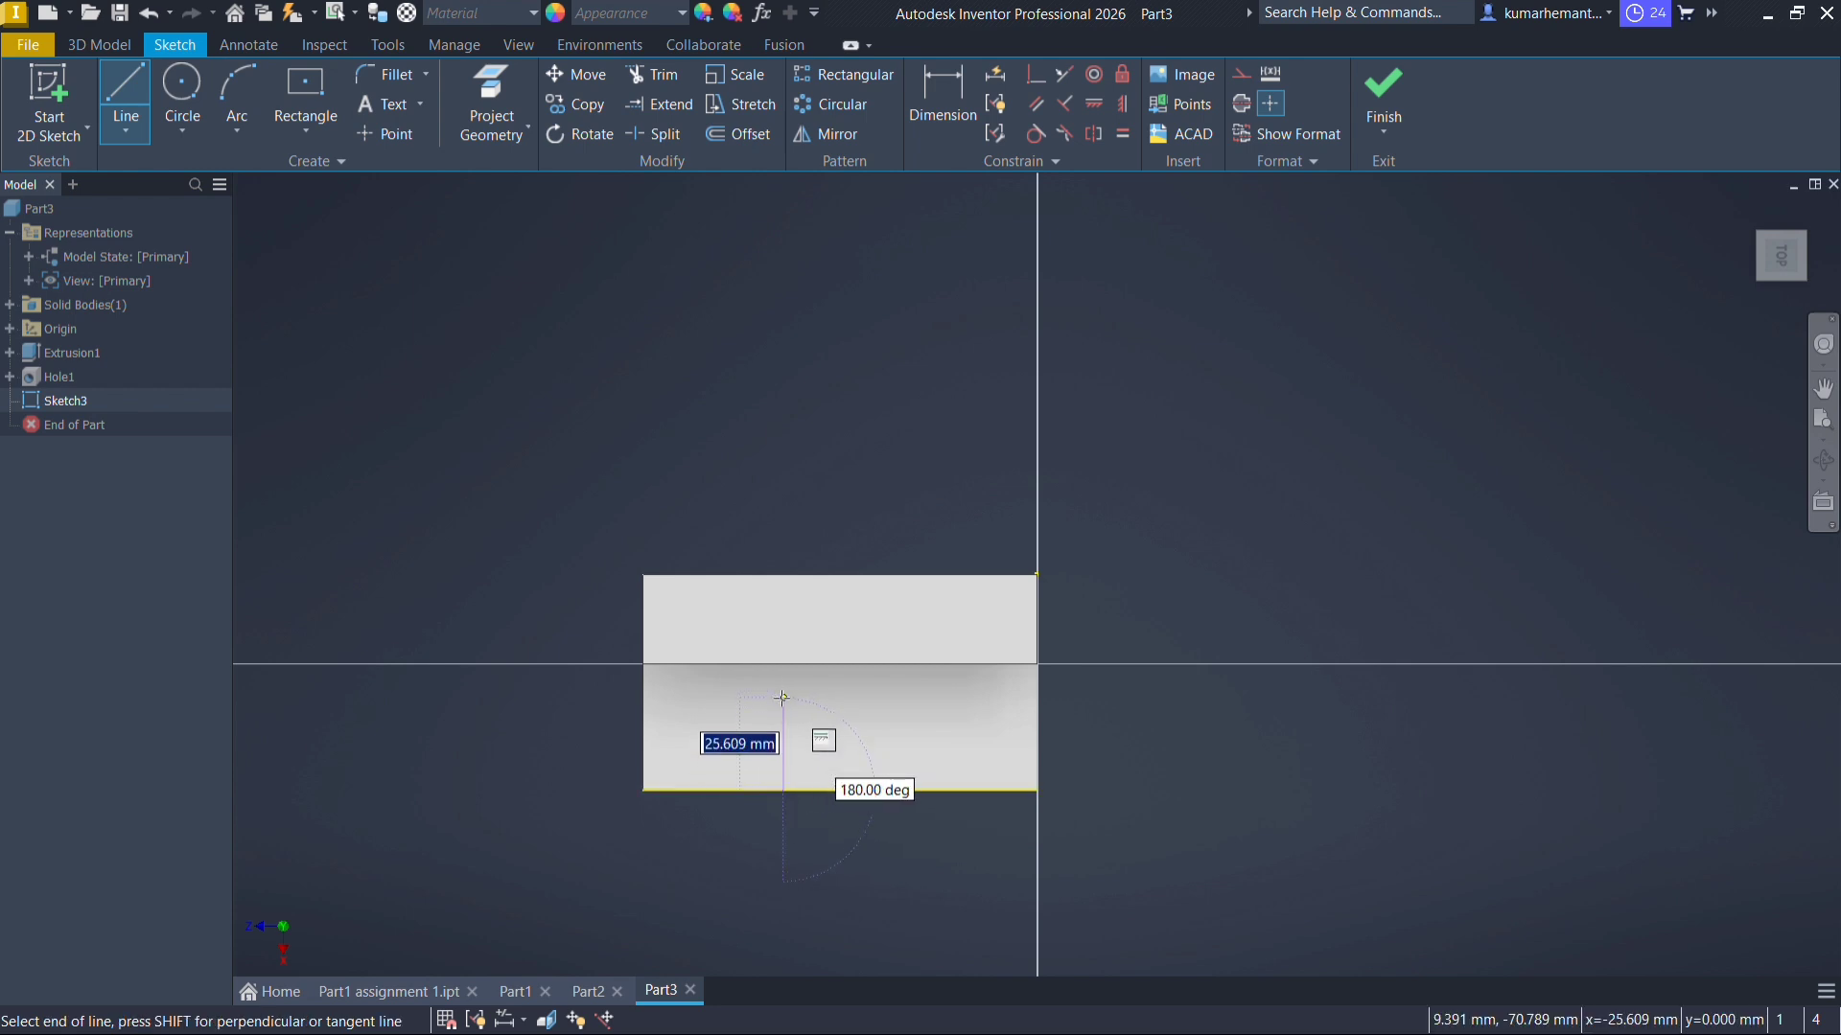
left_click(782, 698)
left_click(909, 698)
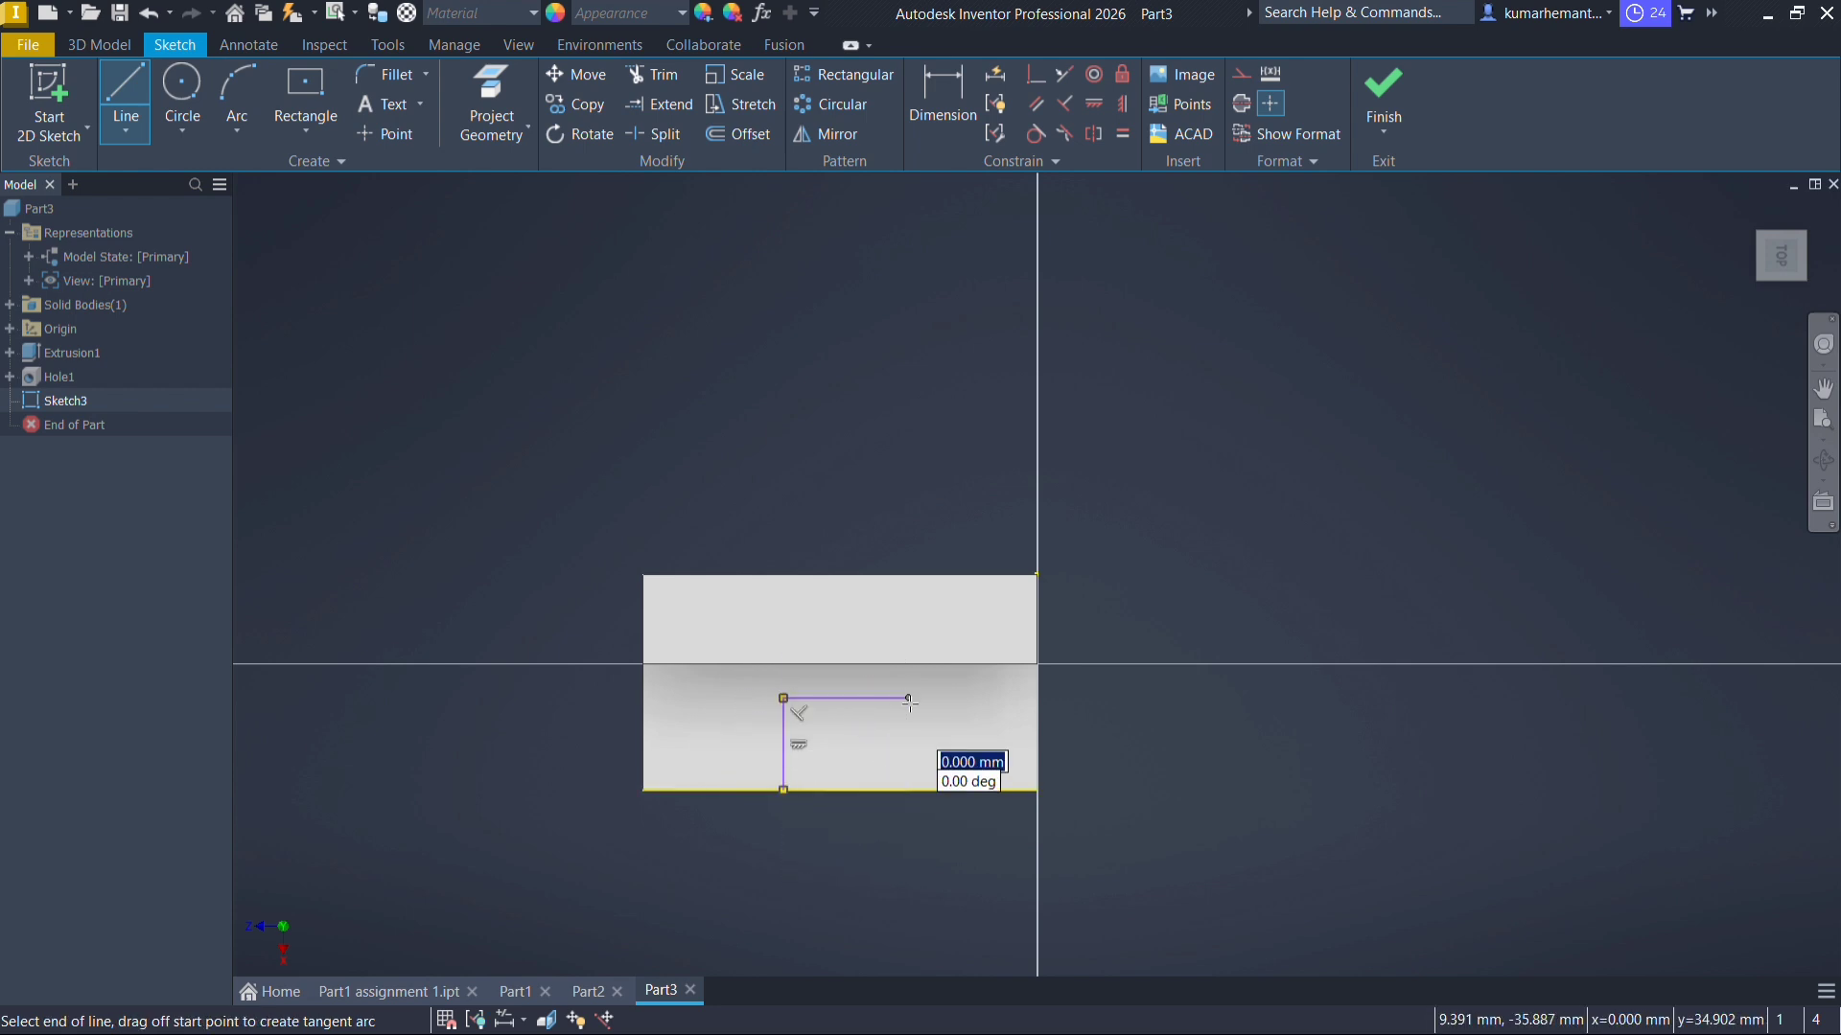
left_click(909, 790)
right_click(986, 796)
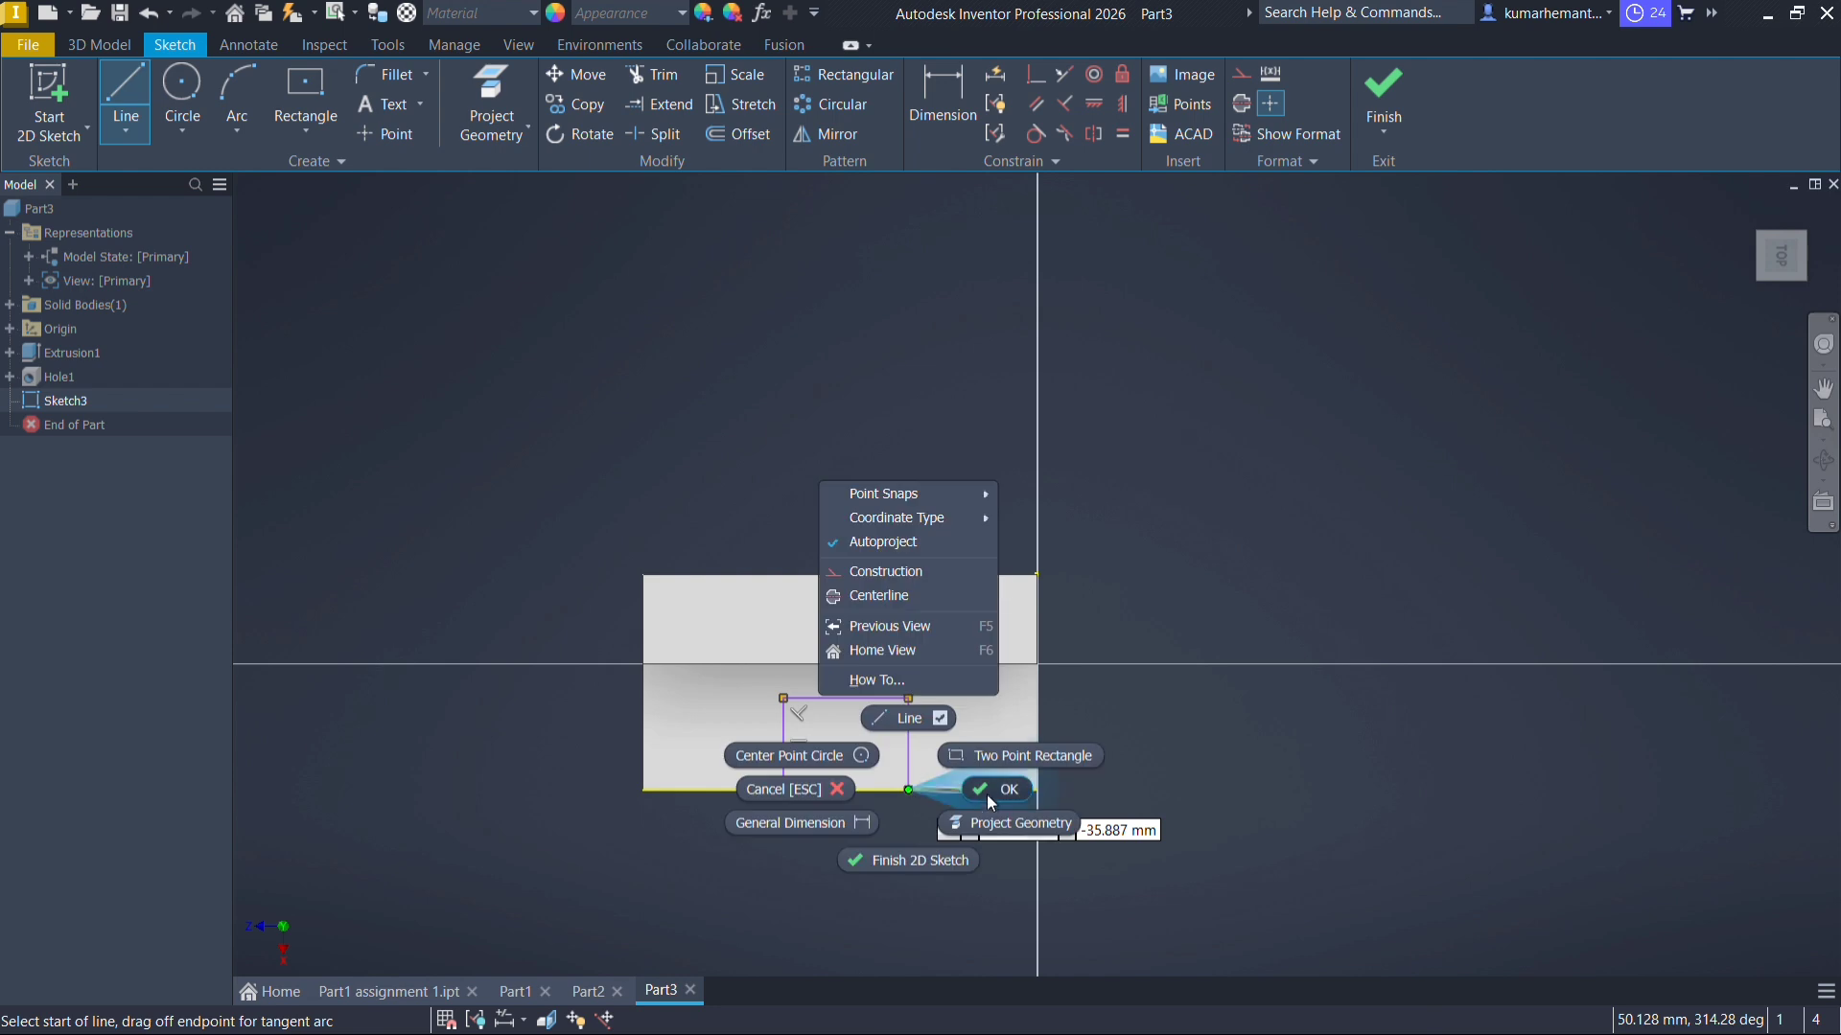
key("Escape")
key("Escape")
Dimension the notch depth to 25 mm and its nearest side line 35 mm from the ledge's end edge
left_click(943, 96)
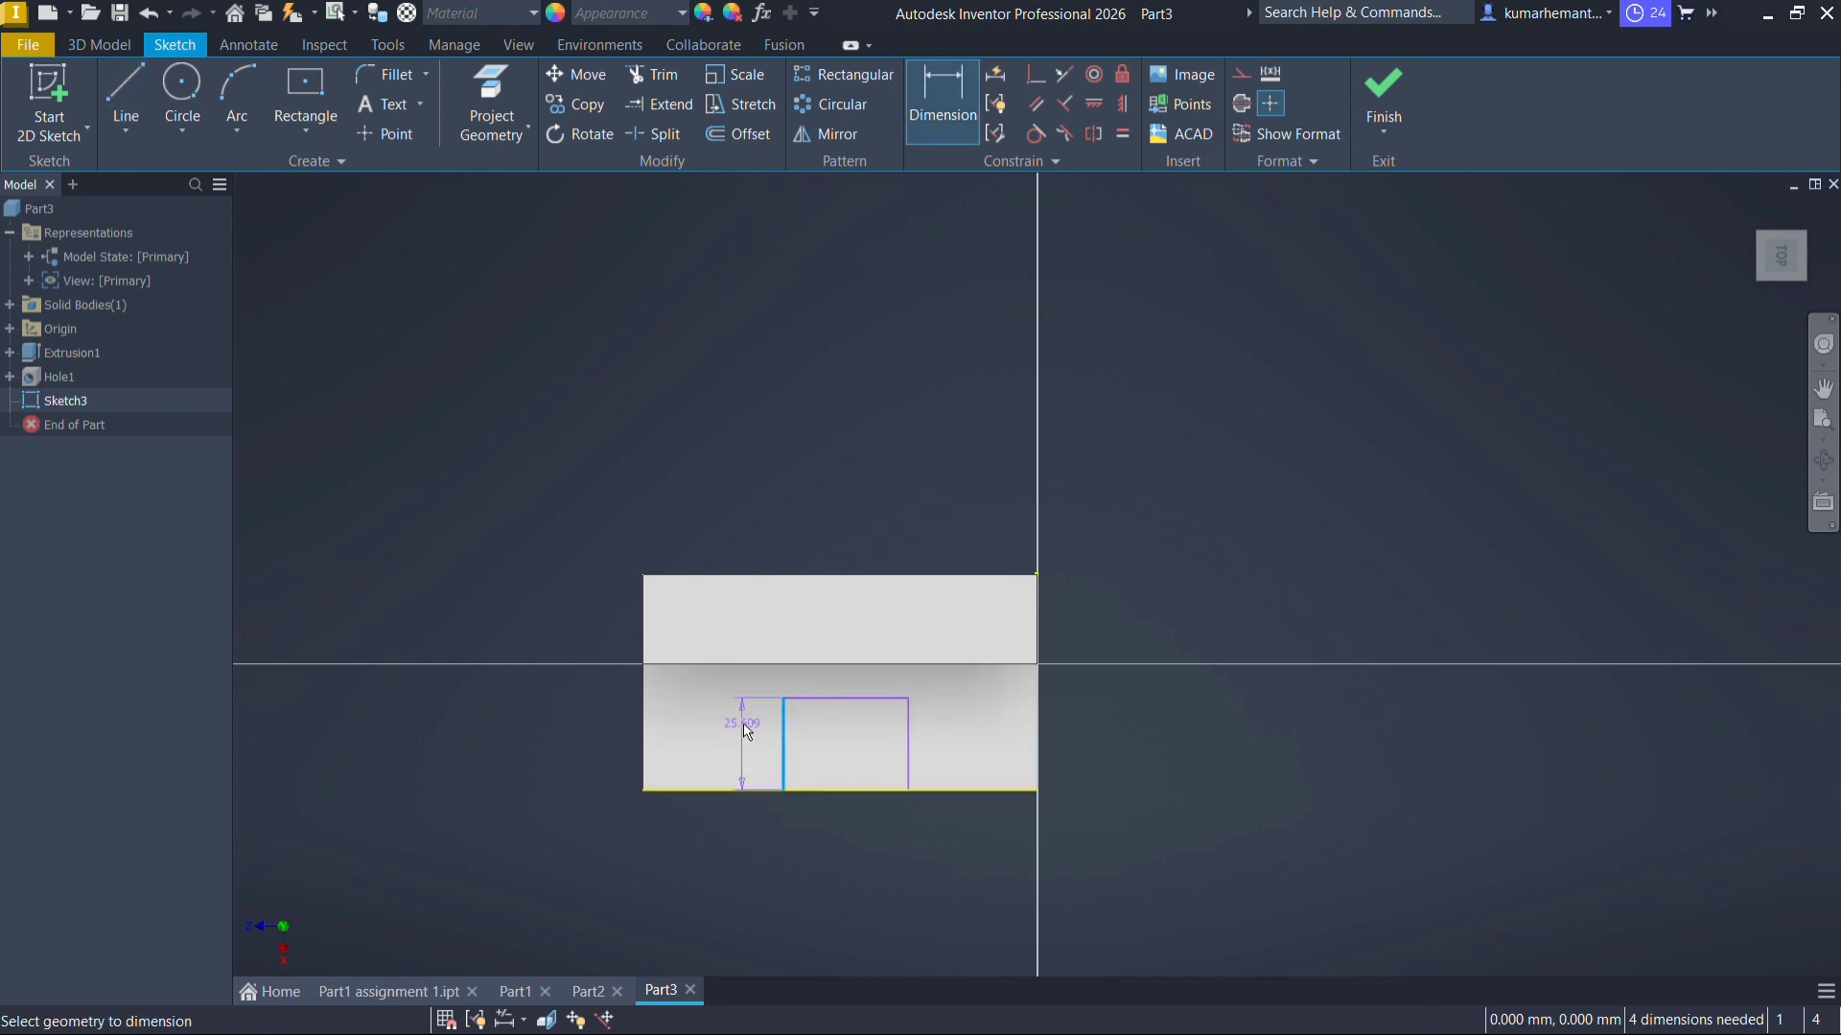
left_click(749, 732)
key("Return")
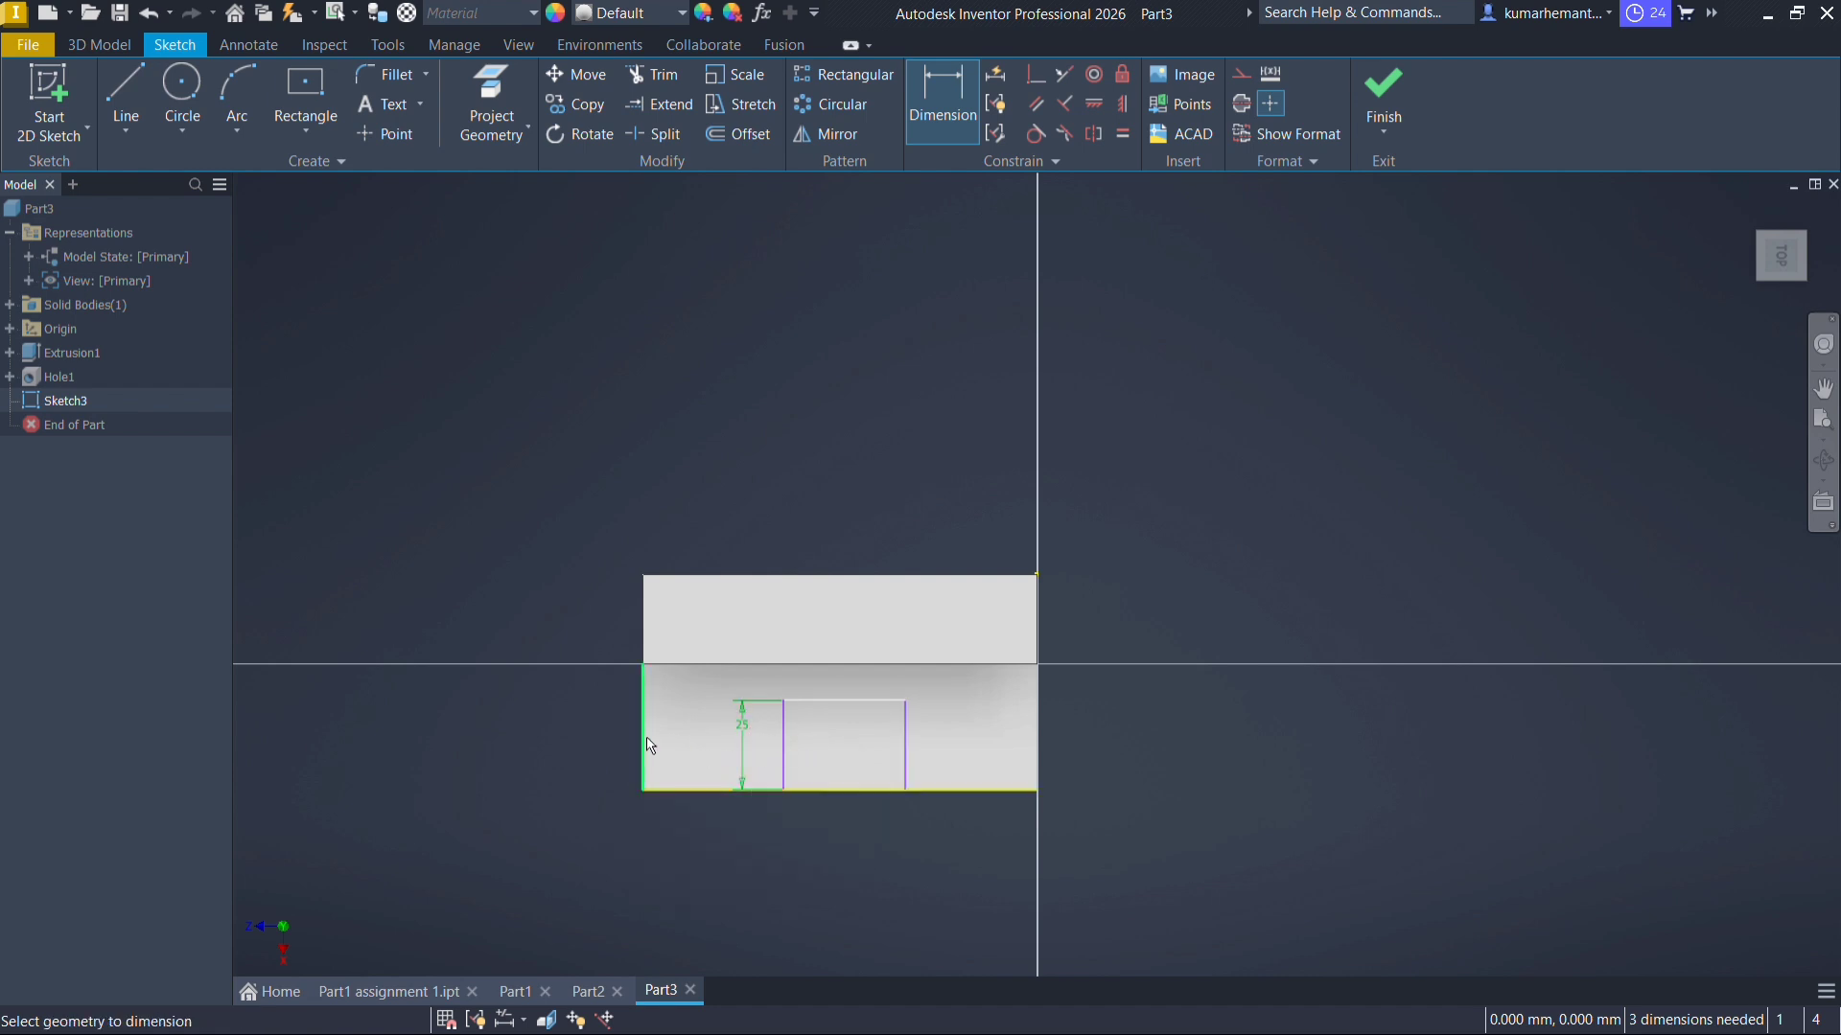
left_click(784, 747)
left_click(644, 751)
left_click(706, 755)
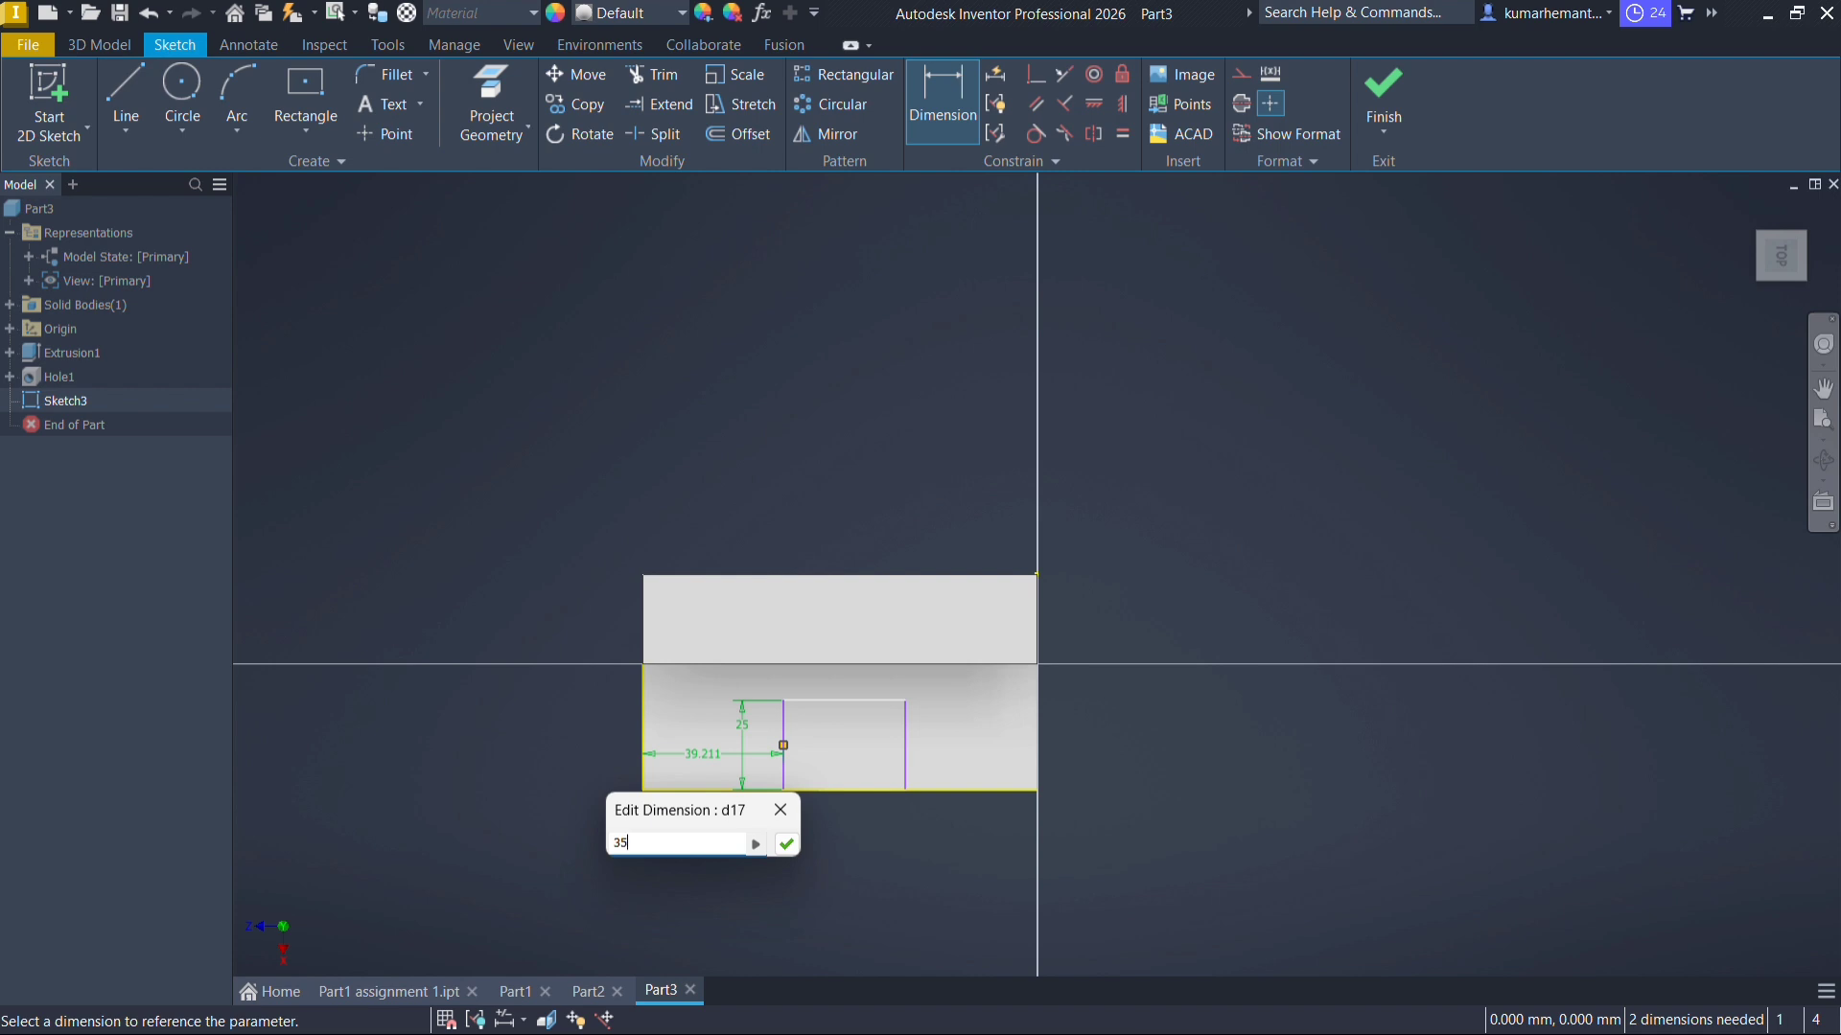
type("35")
key("Return")
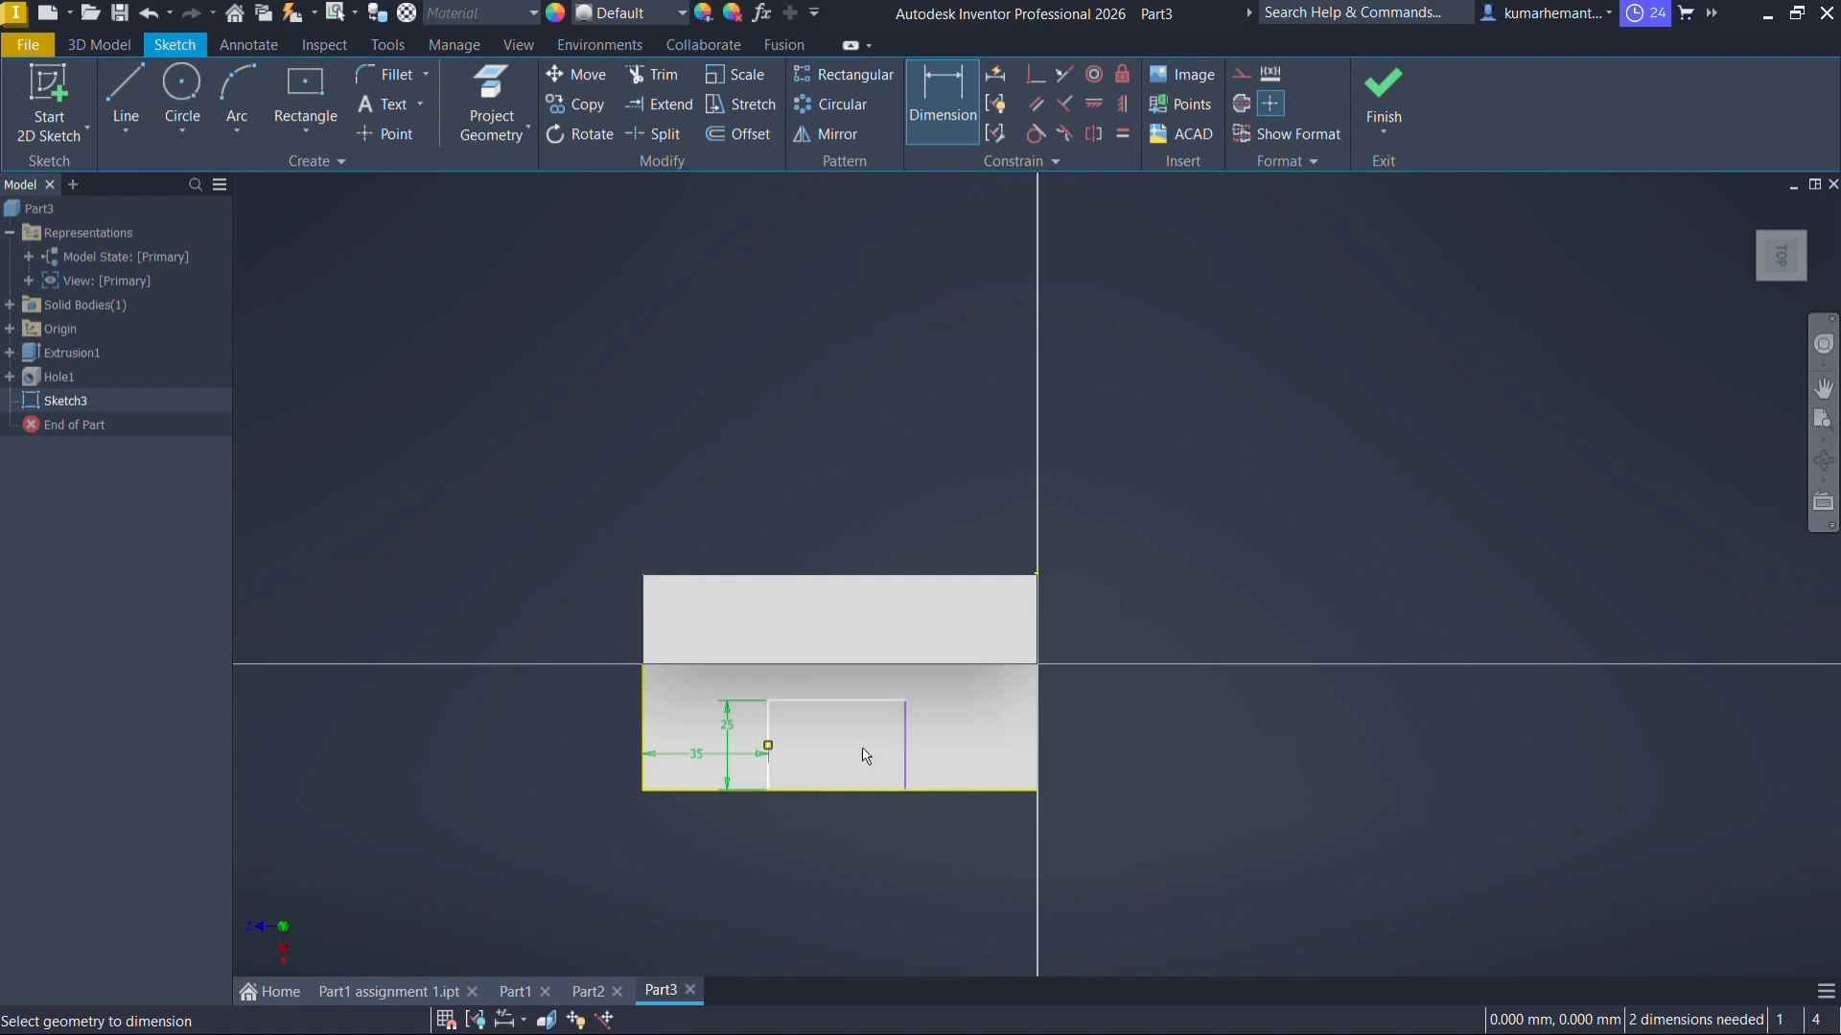
Dimension the notch width between its two side lines to 40 mm
left_click(769, 726)
left_click(906, 745)
left_click(844, 689)
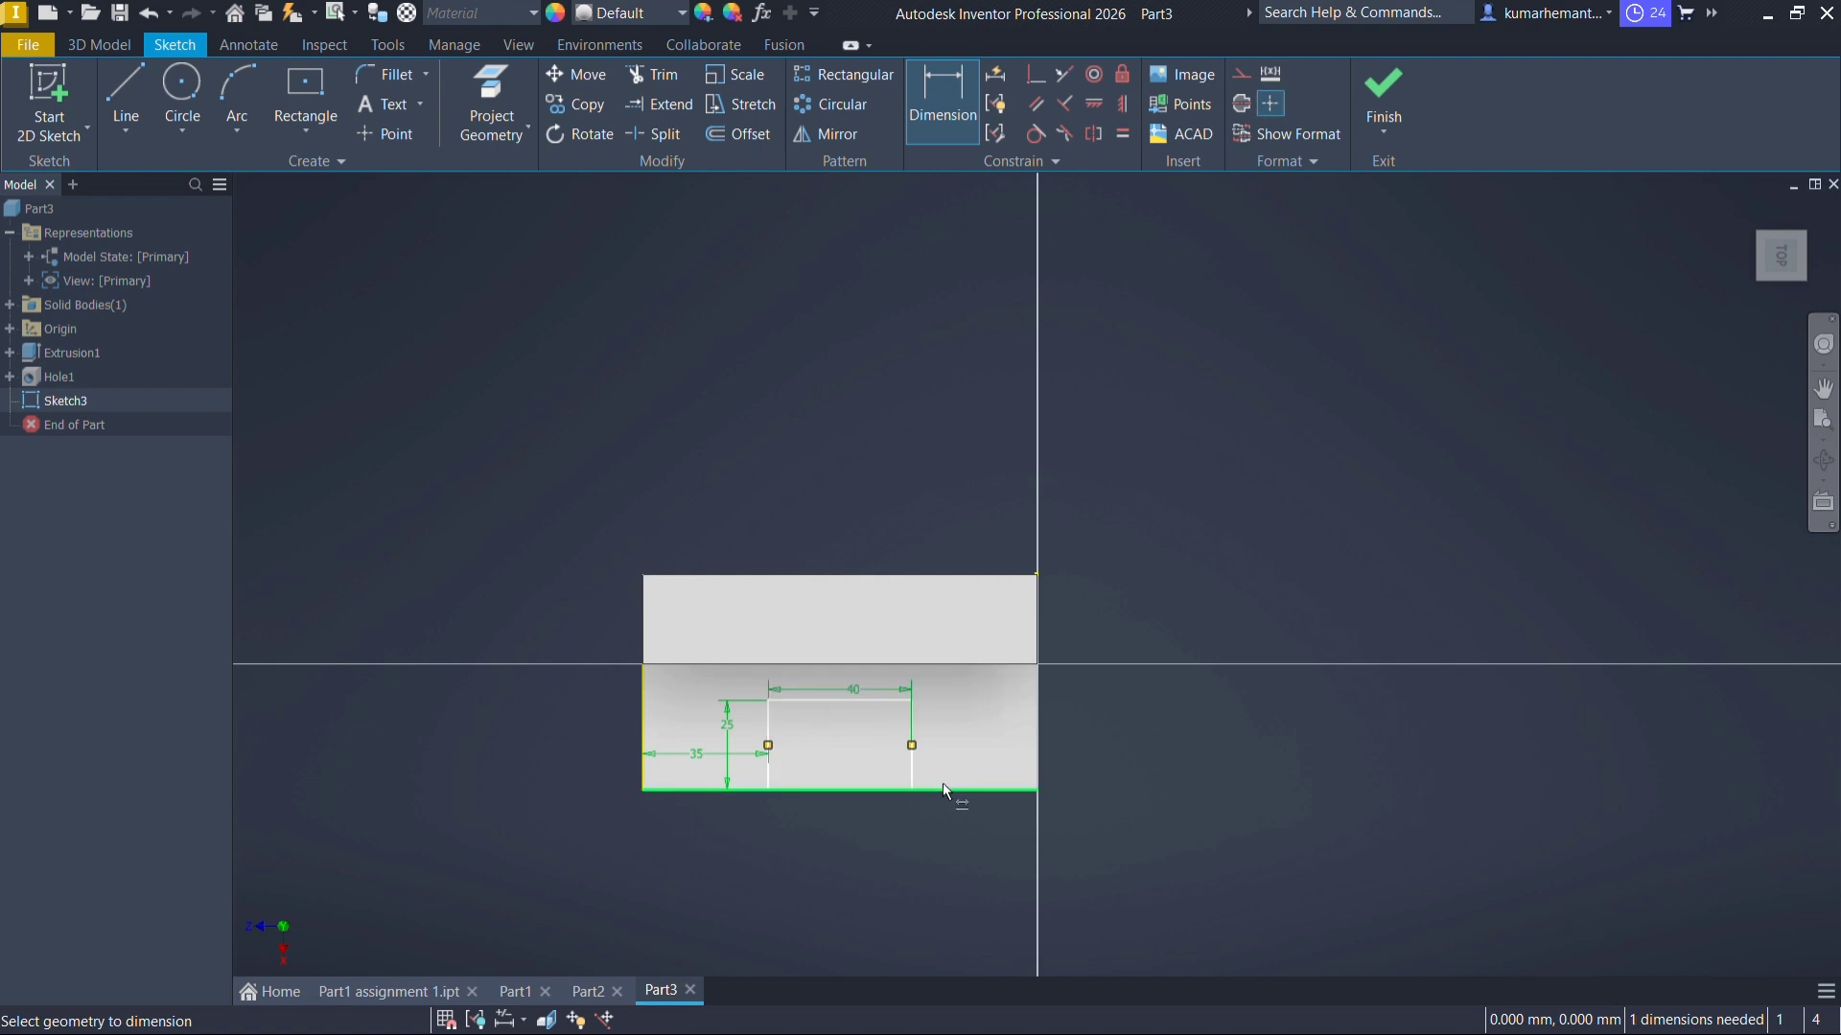
key("Escape")
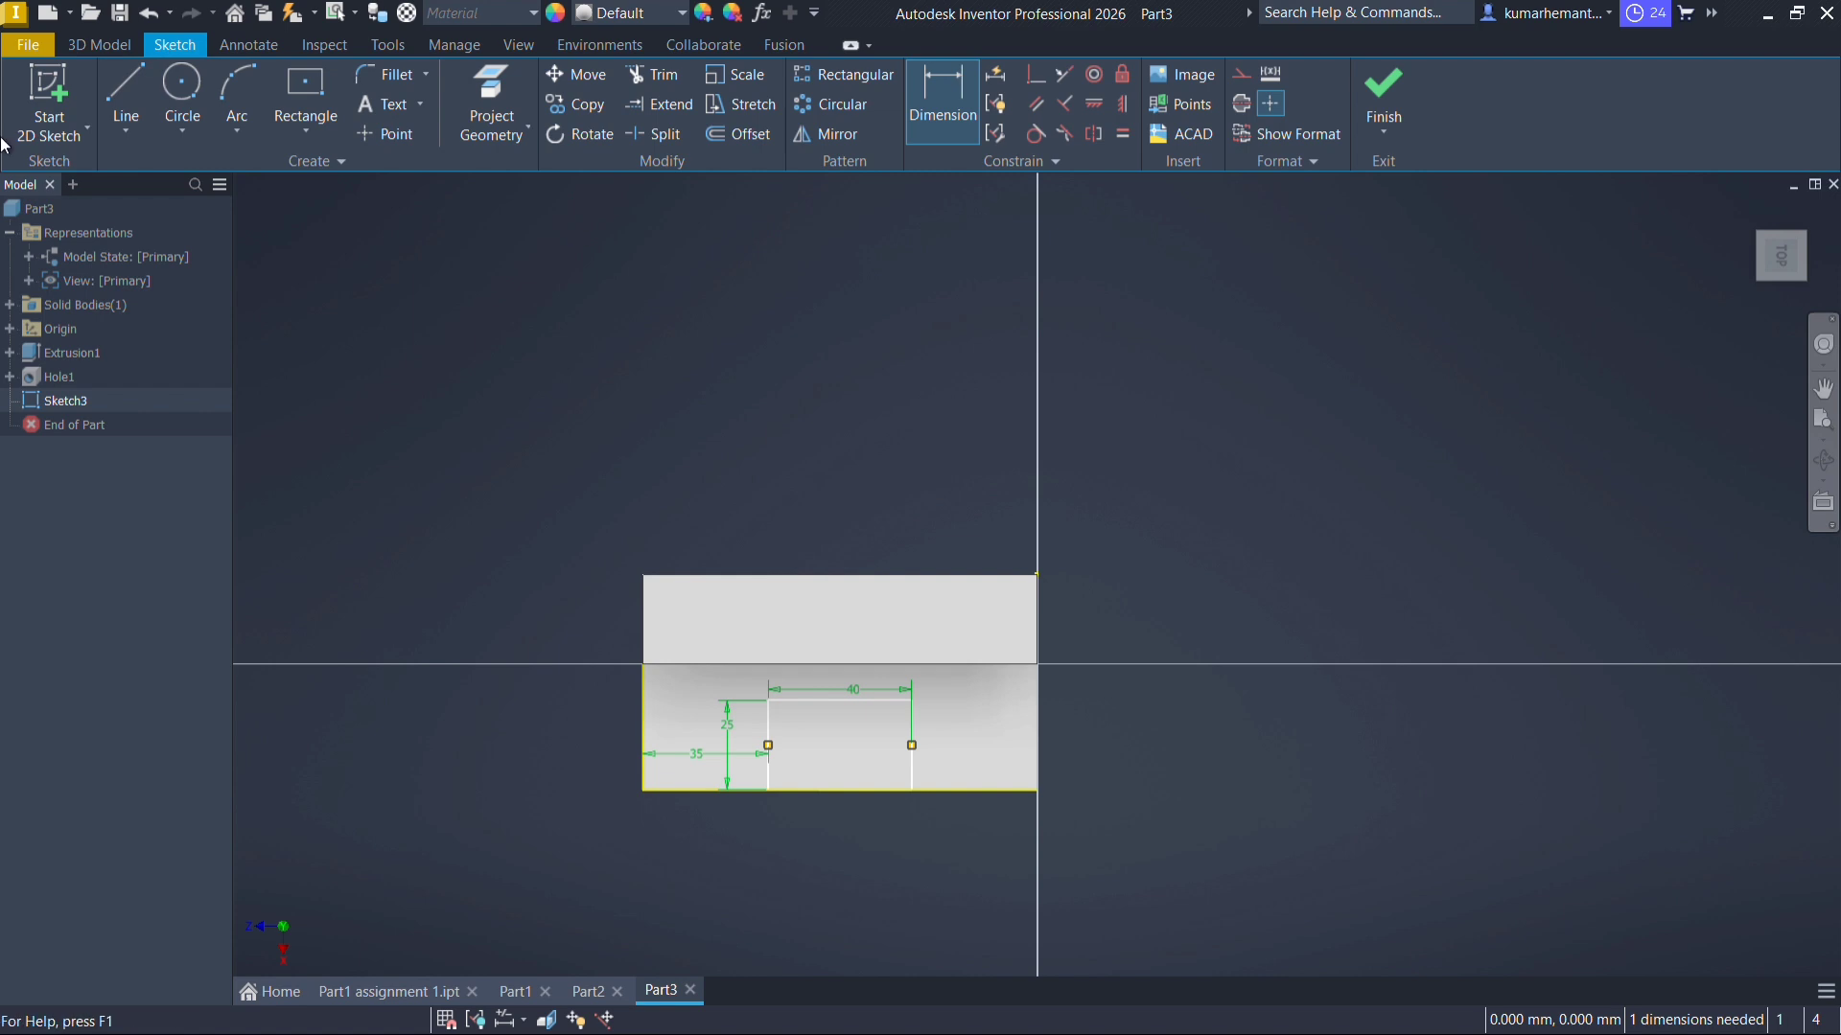
Extrude the notch profile as a 110 mm cut down through the lower ledge
left_click(132, 51)
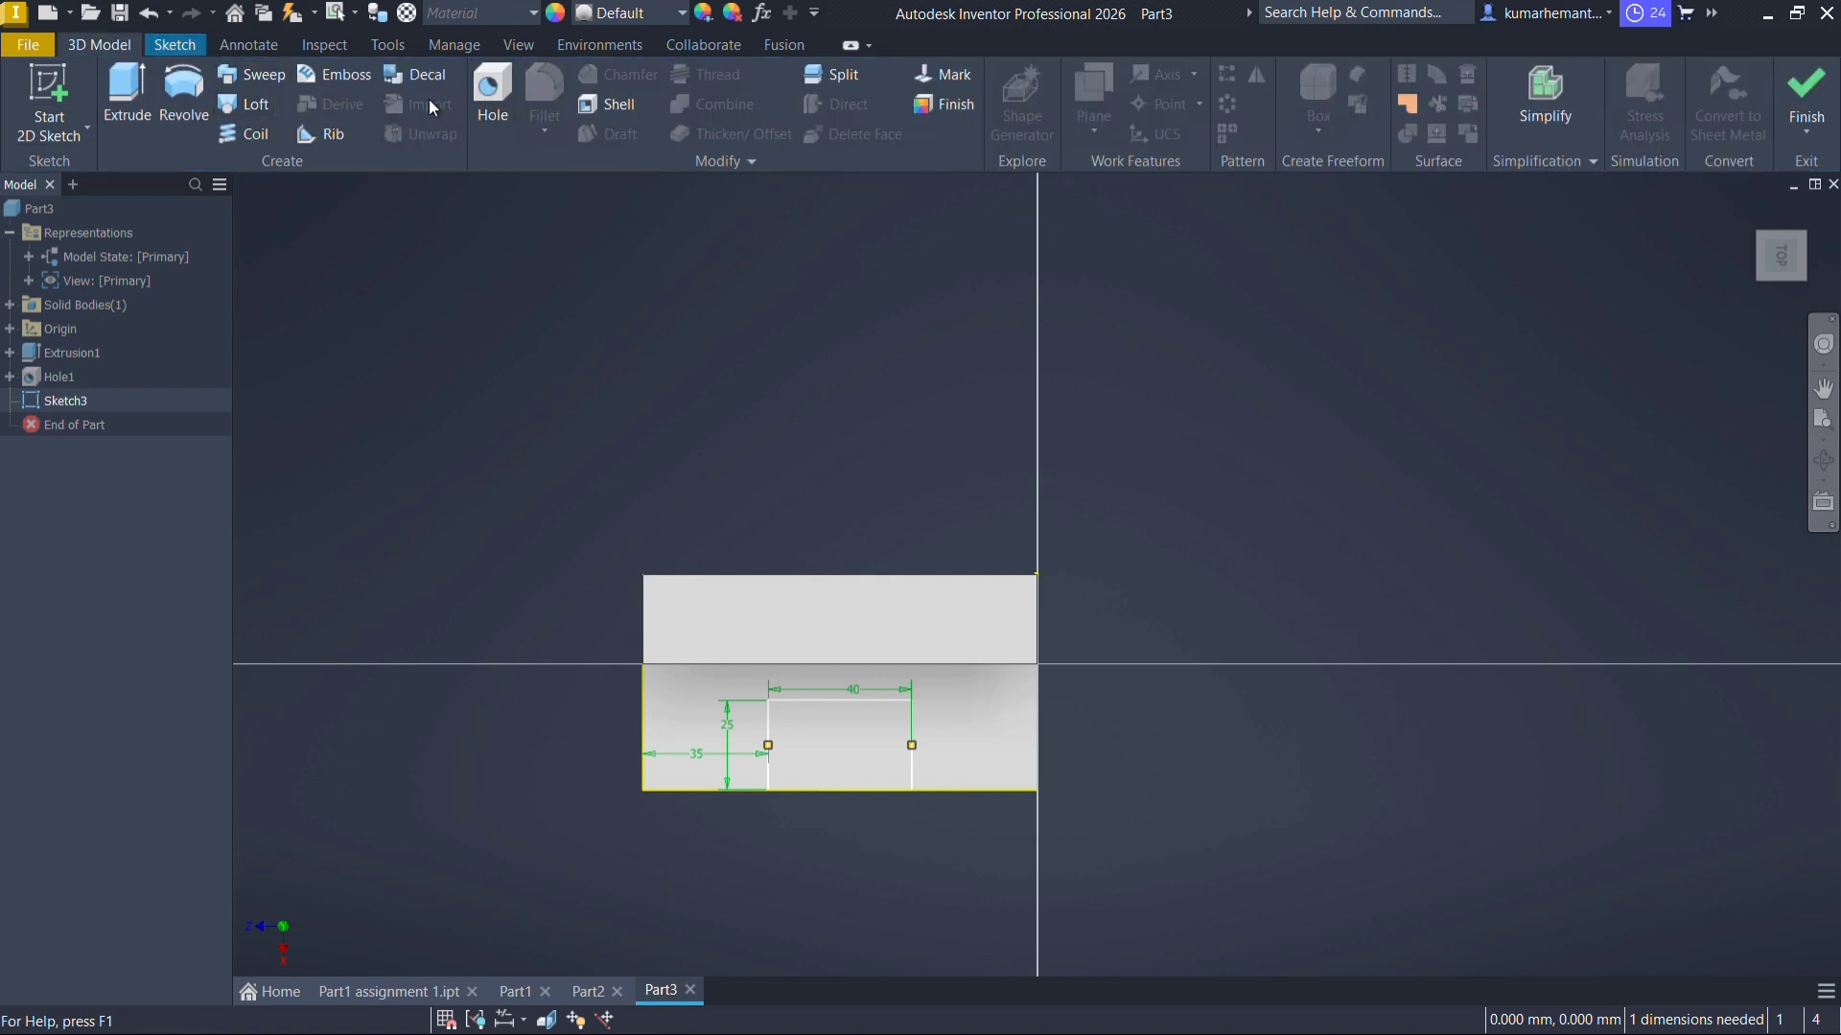
left_click(128, 94)
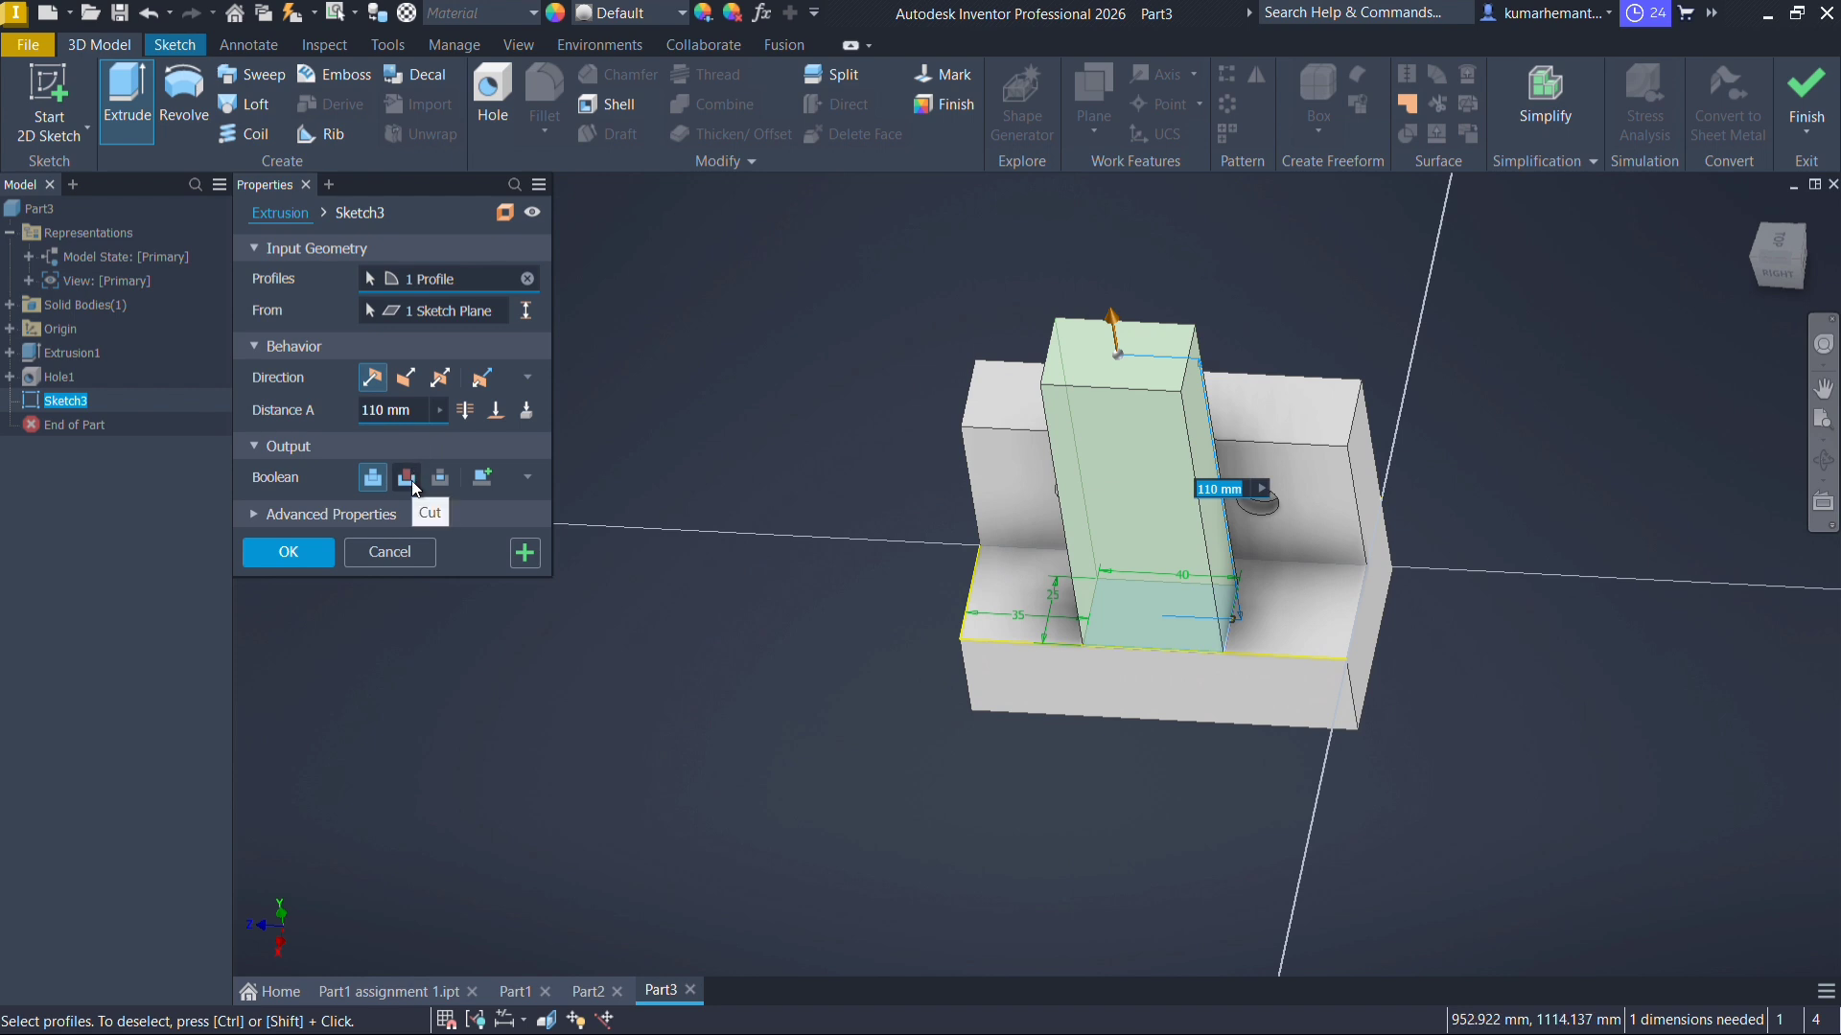
left_click(415, 484)
key("Return")
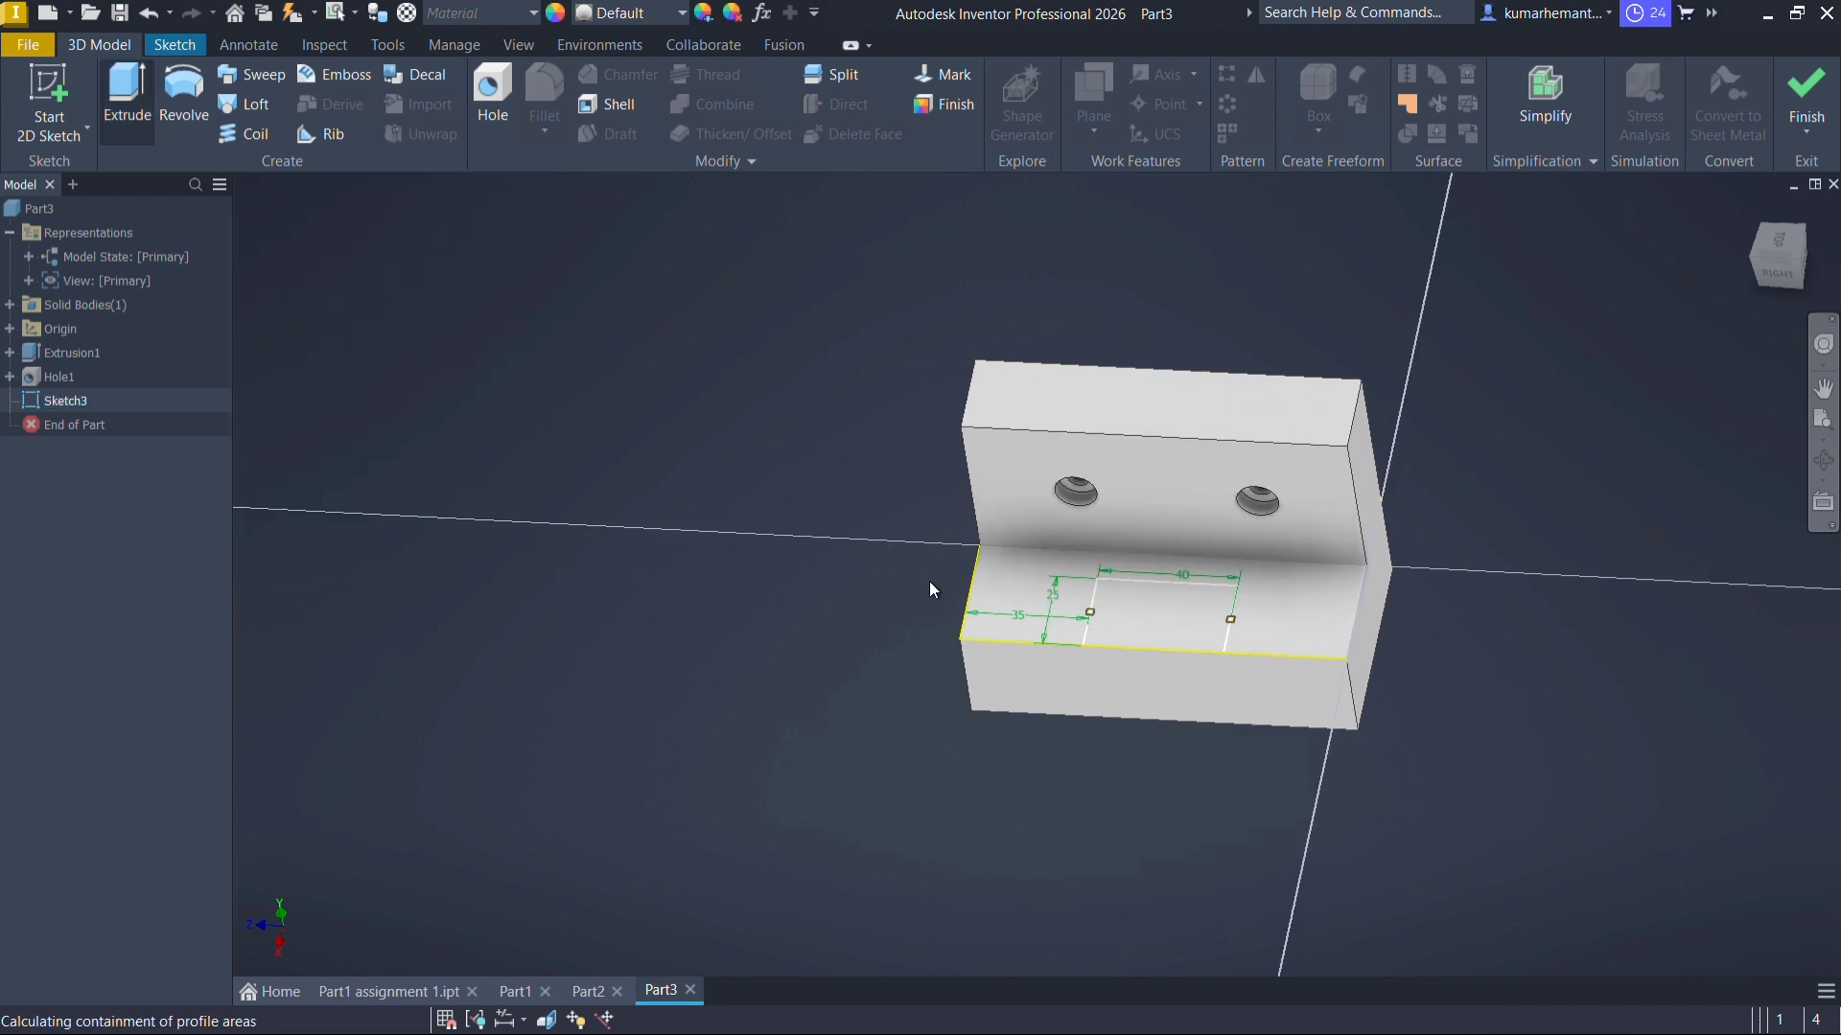
left_click(1149, 614)
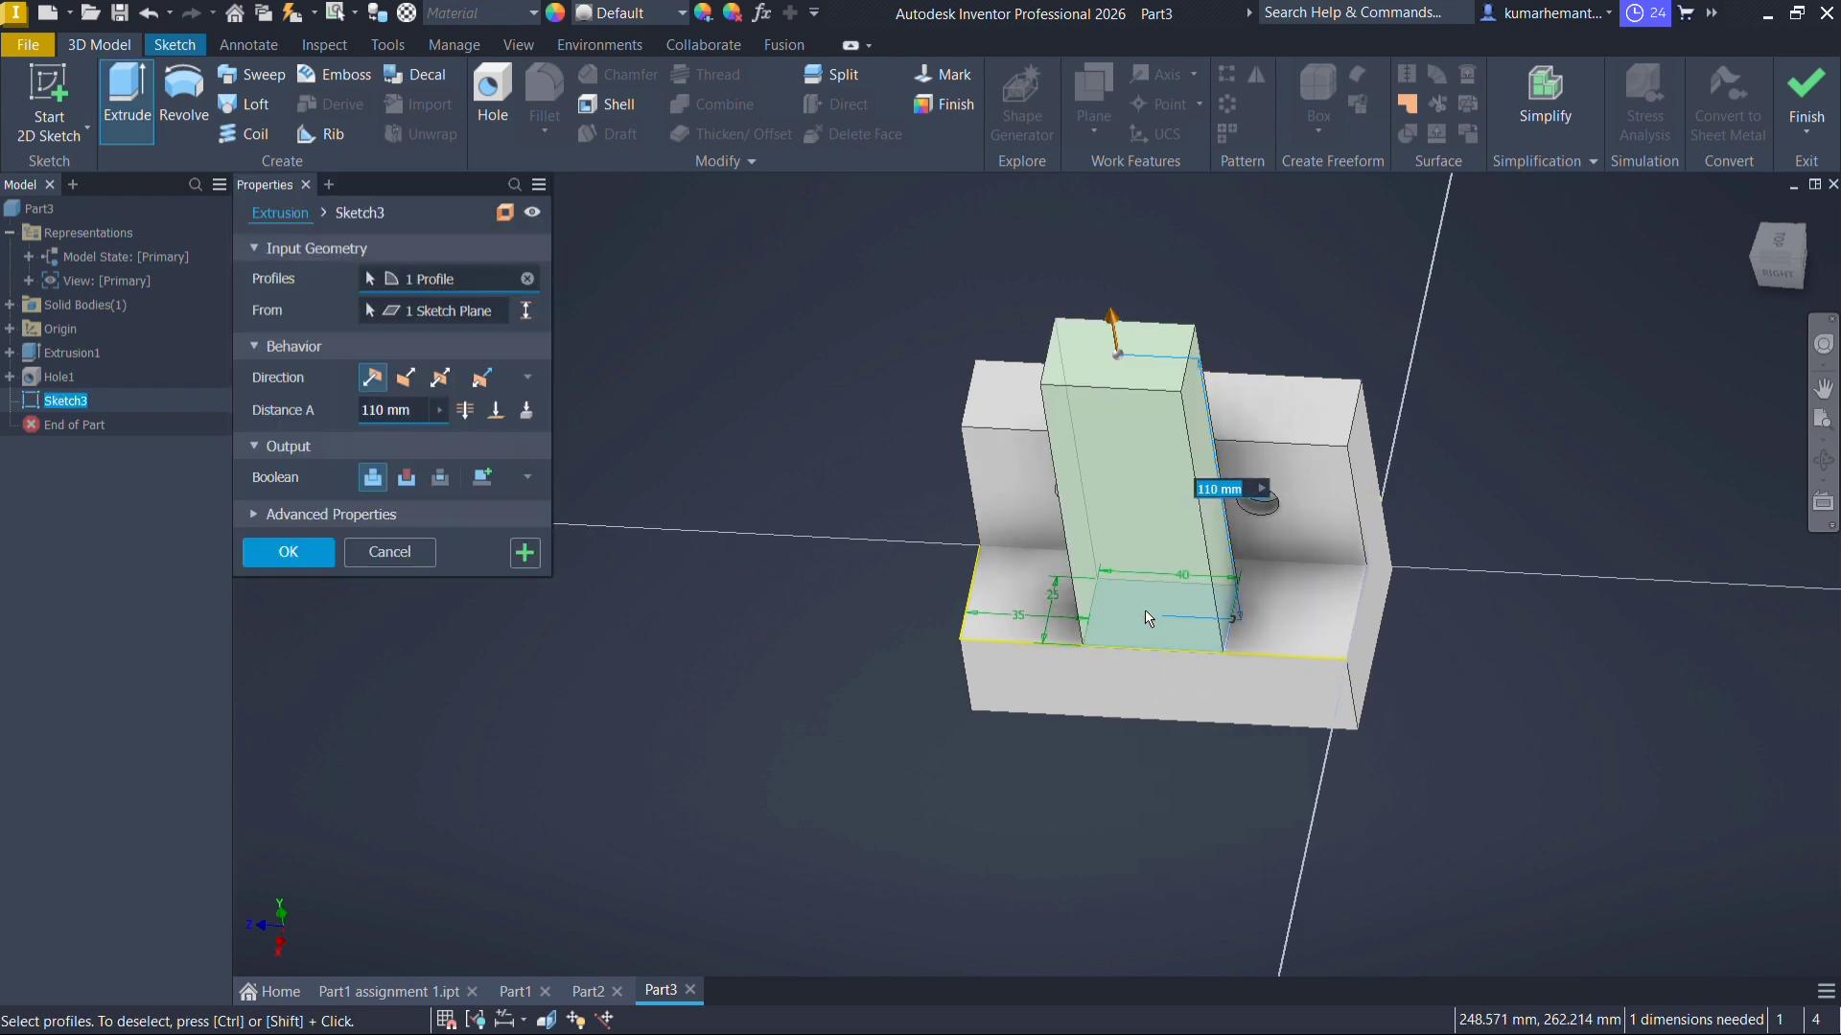
left_click(415, 484)
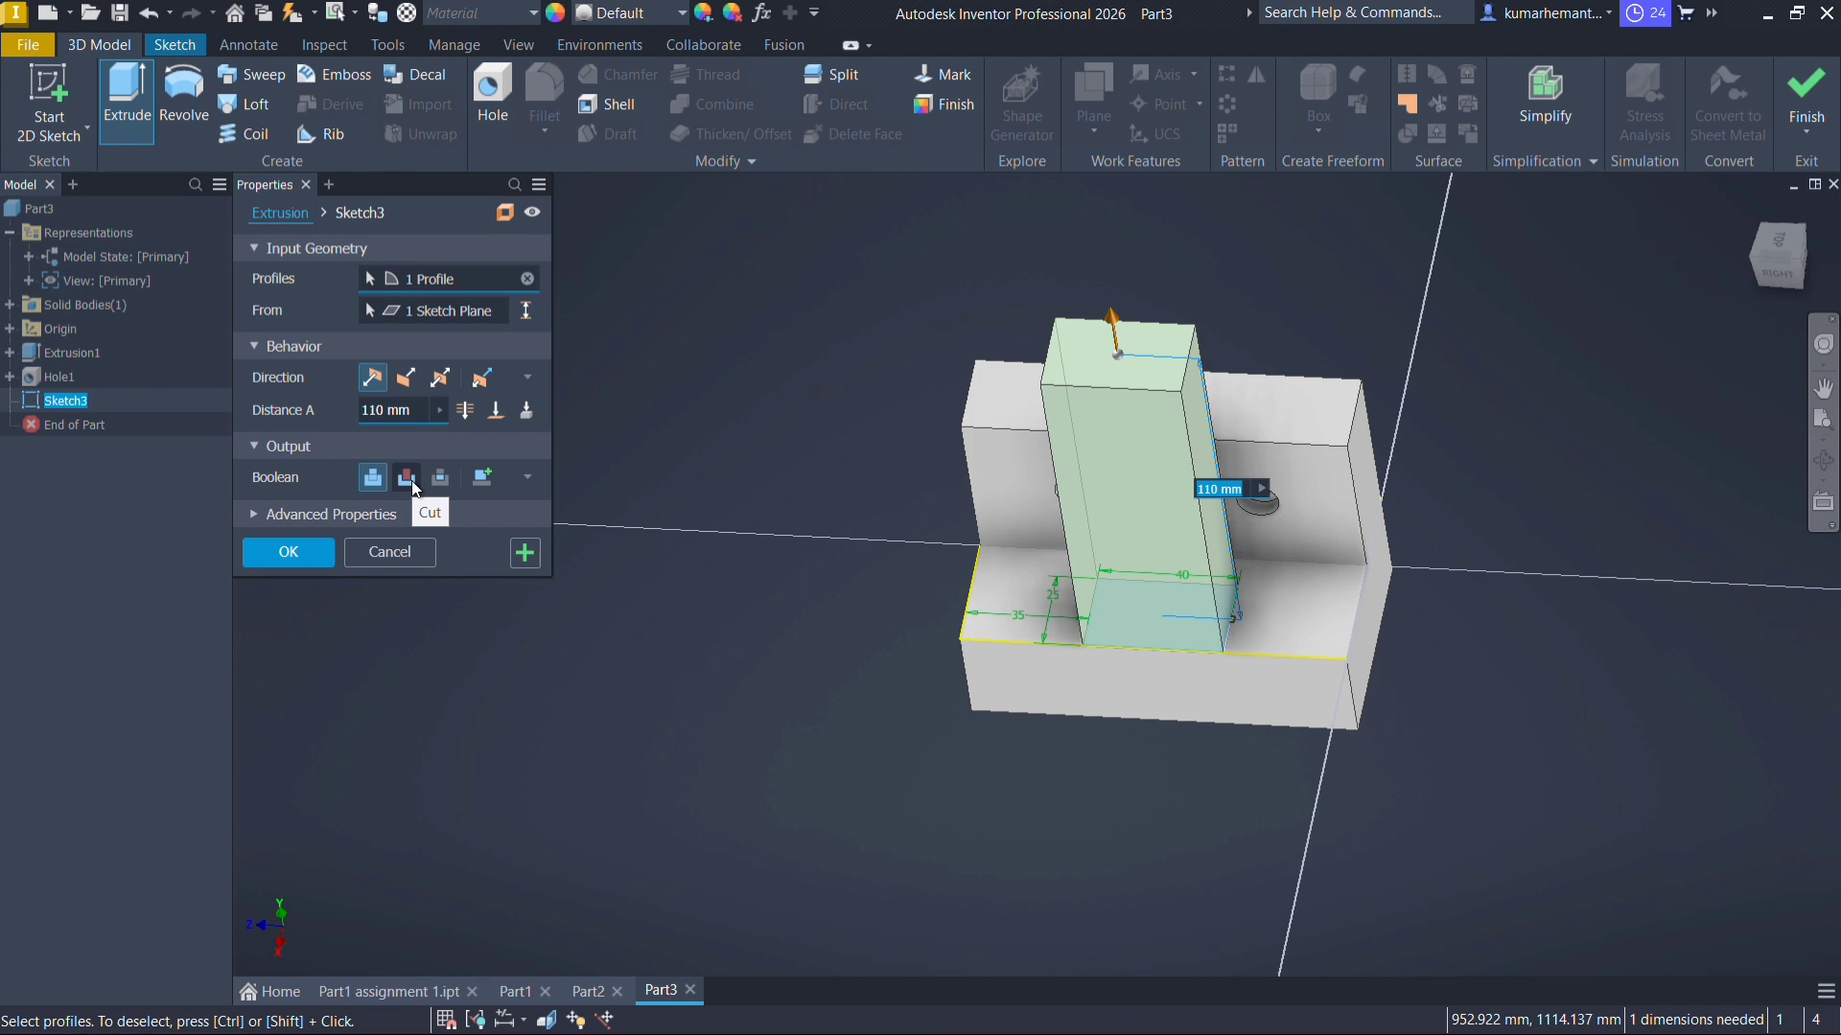
left_click(413, 488)
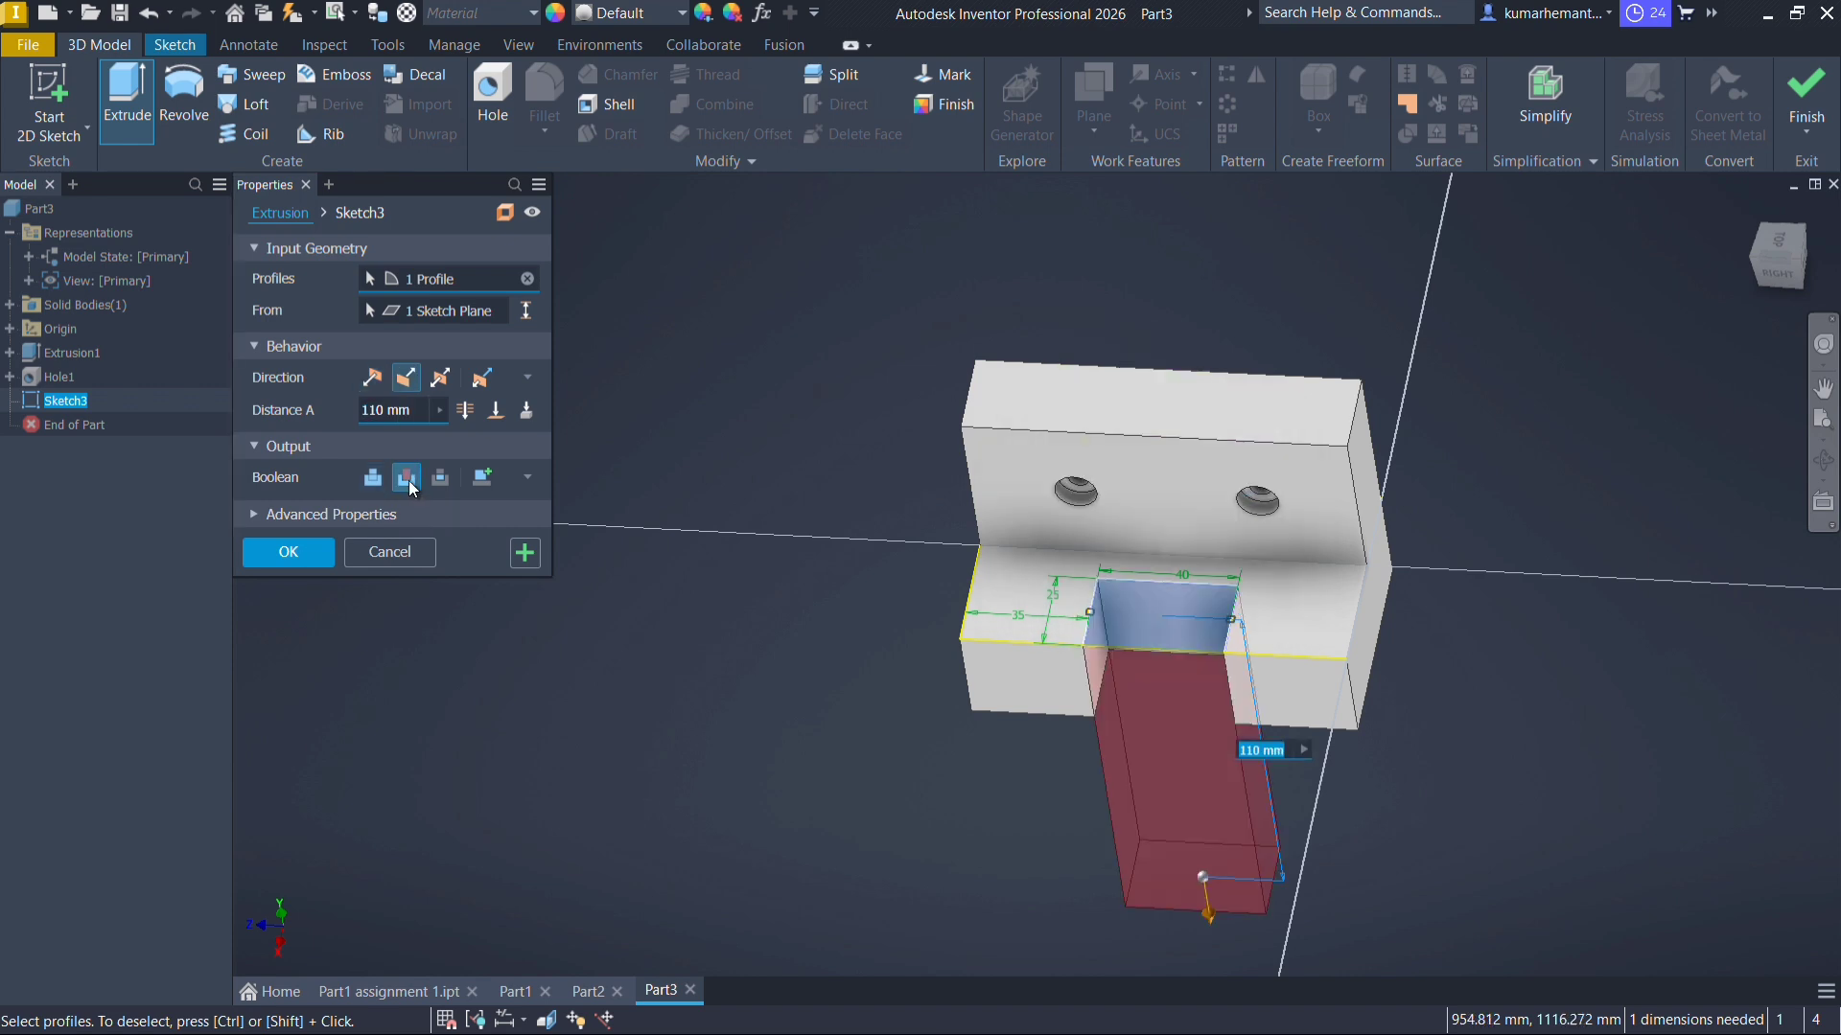
left_click(287, 552)
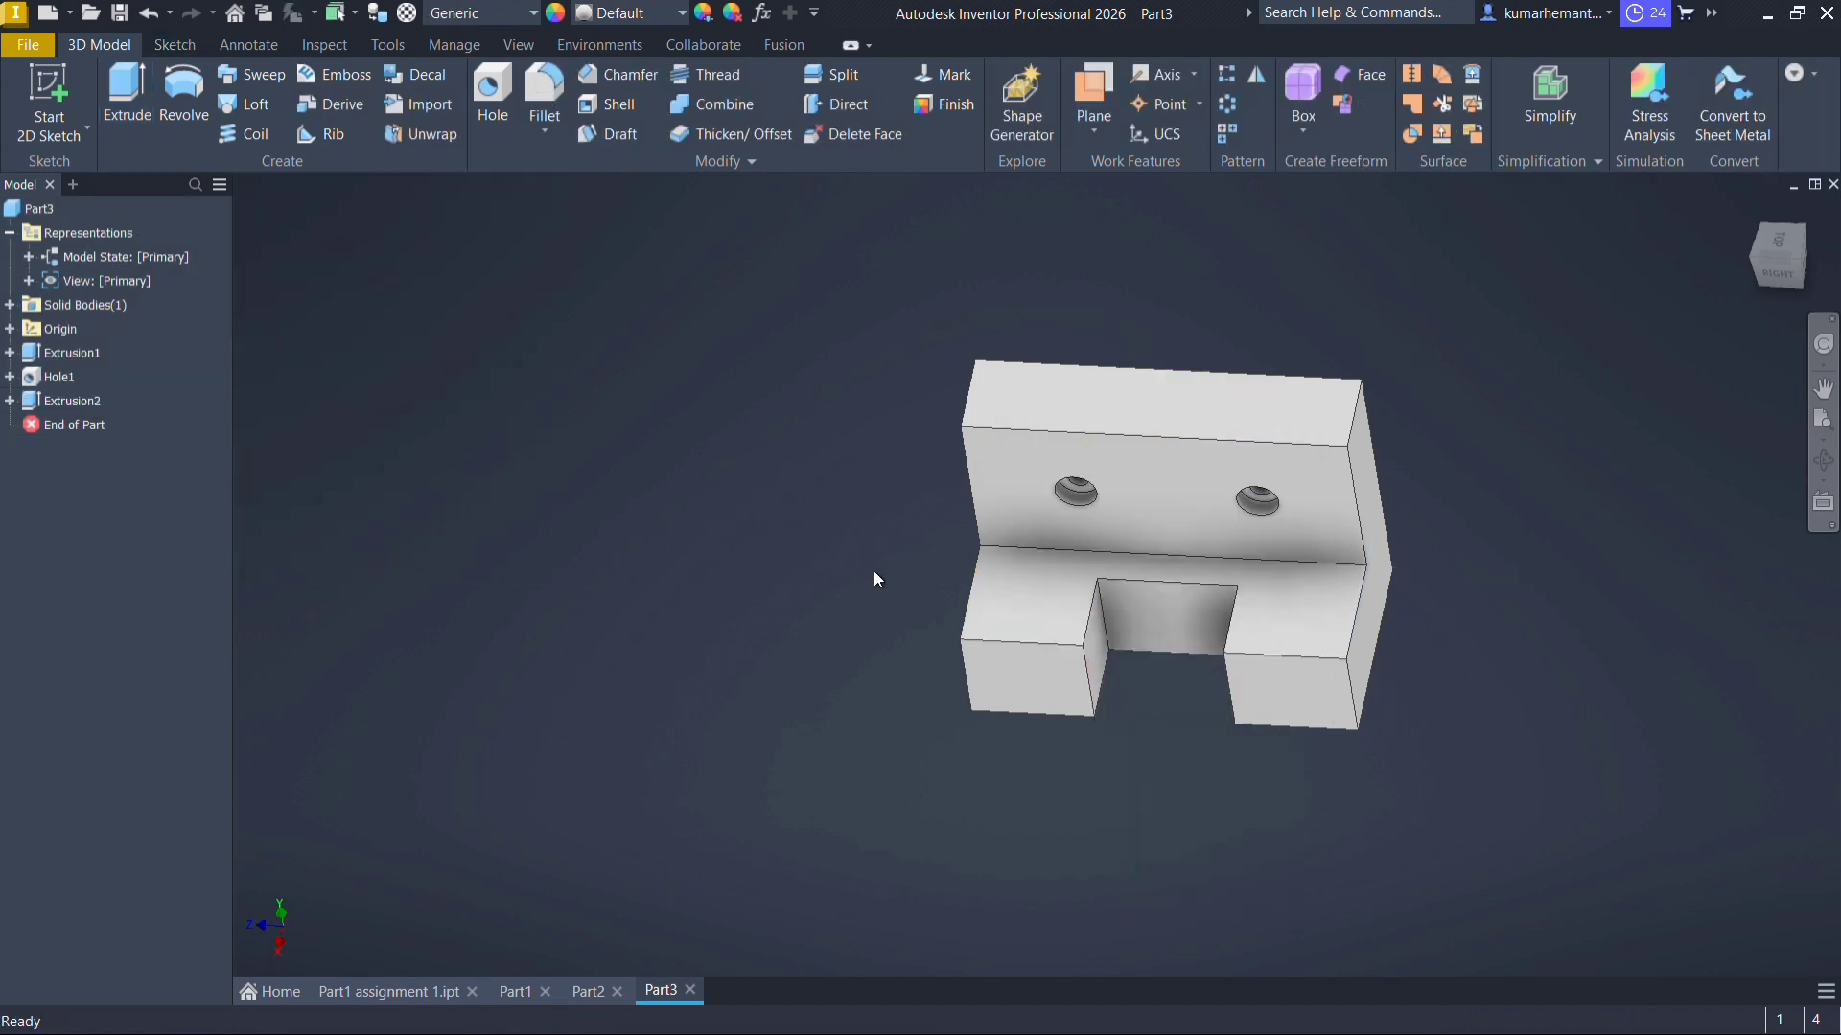
Start an equal-distance chamfer and select the four vertical front edges of the ledge on both sides of the notch
left_click(606, 75)
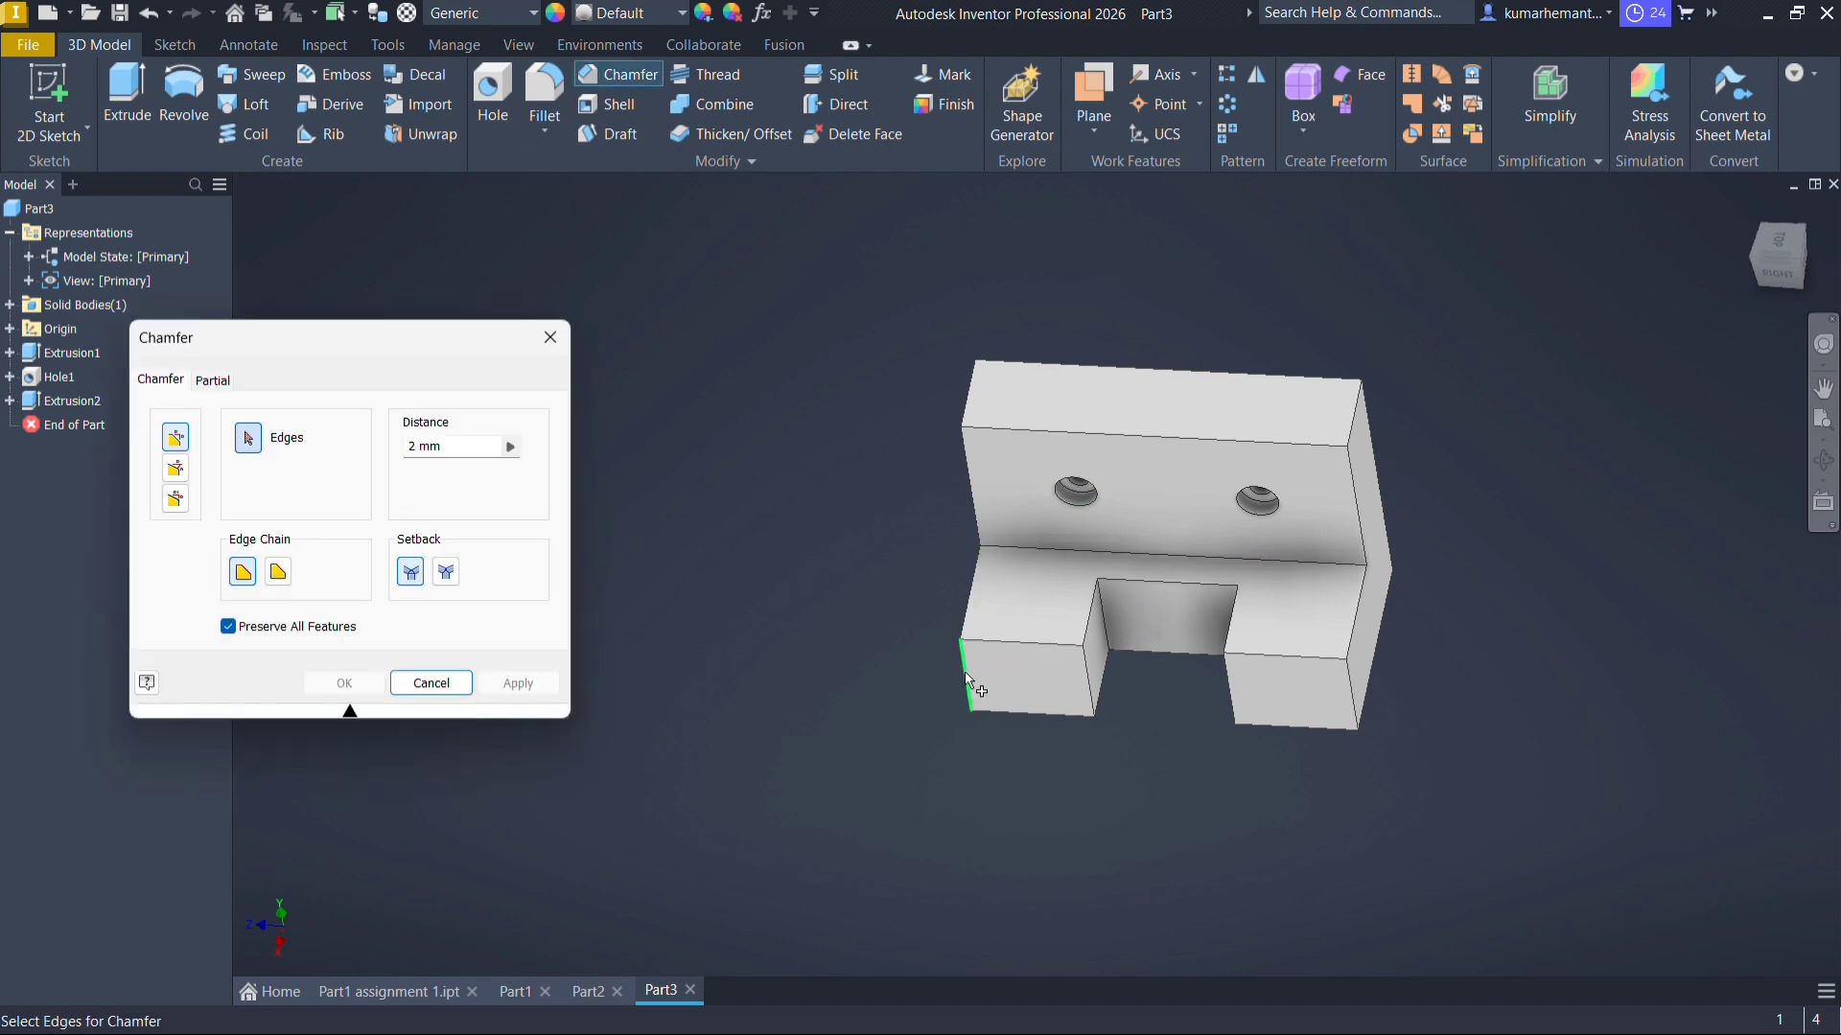
left_click(965, 677)
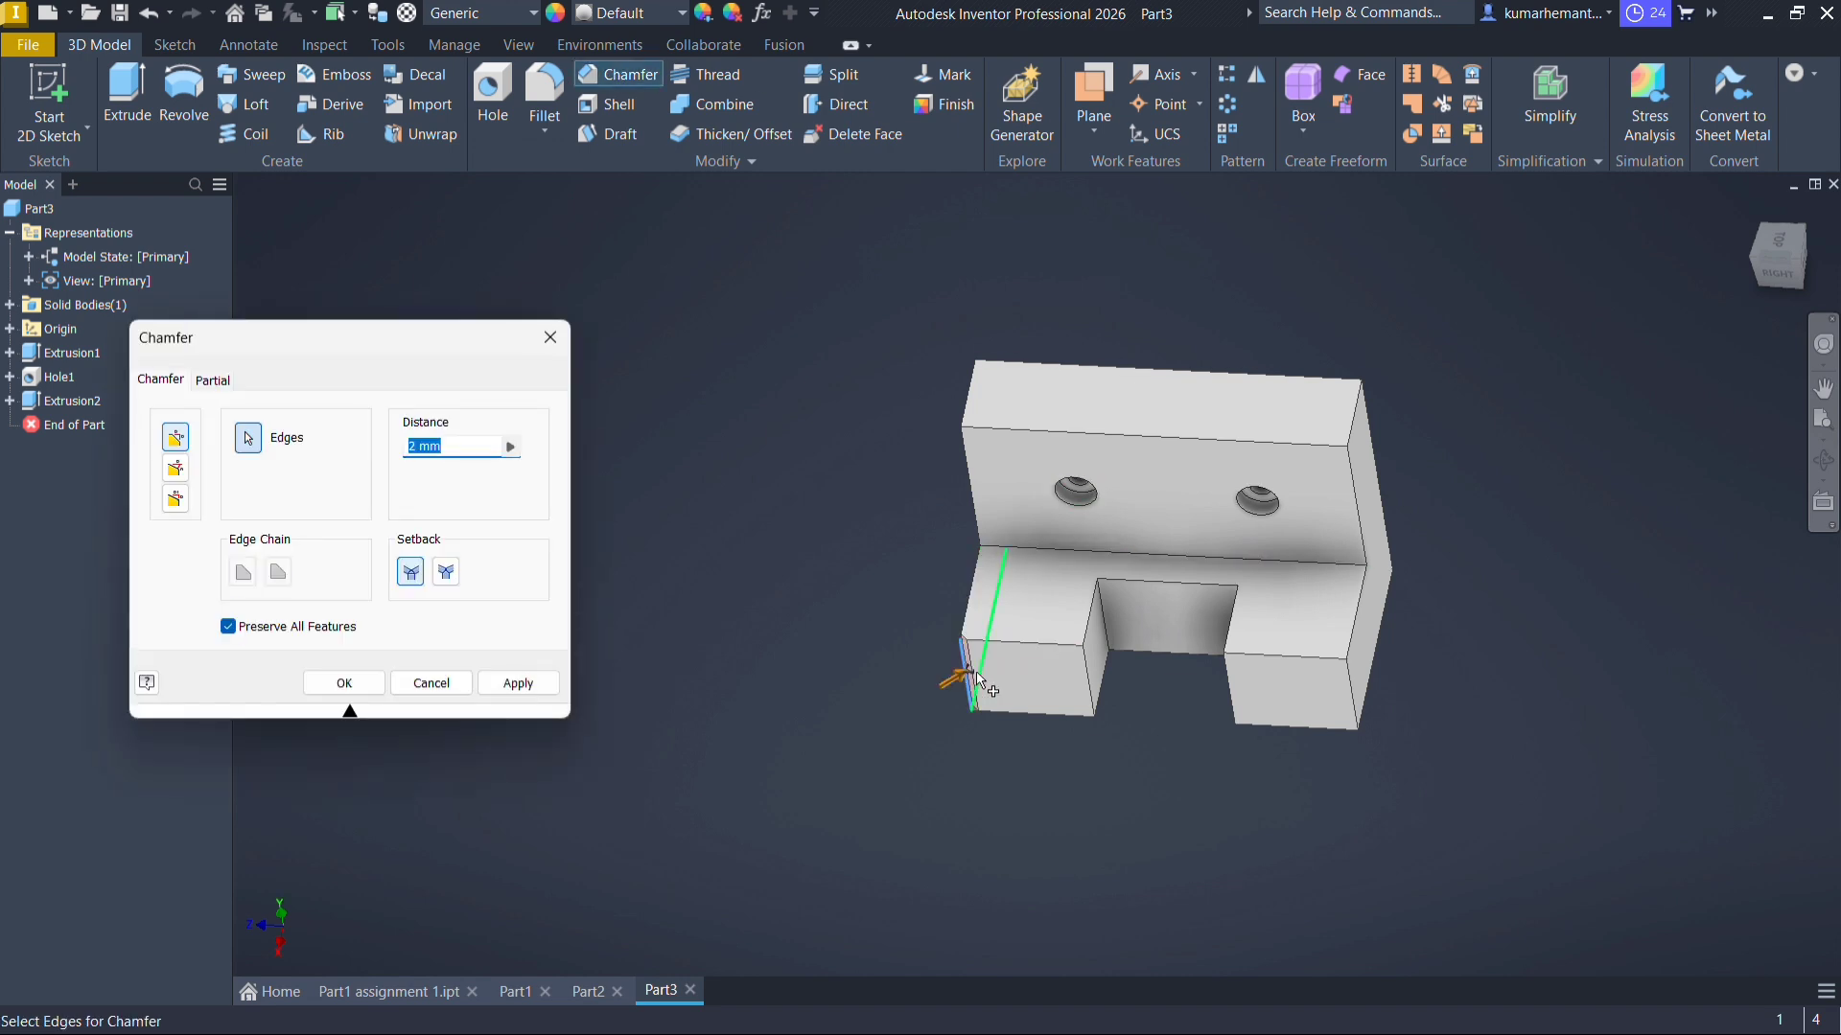
left_click(1089, 672)
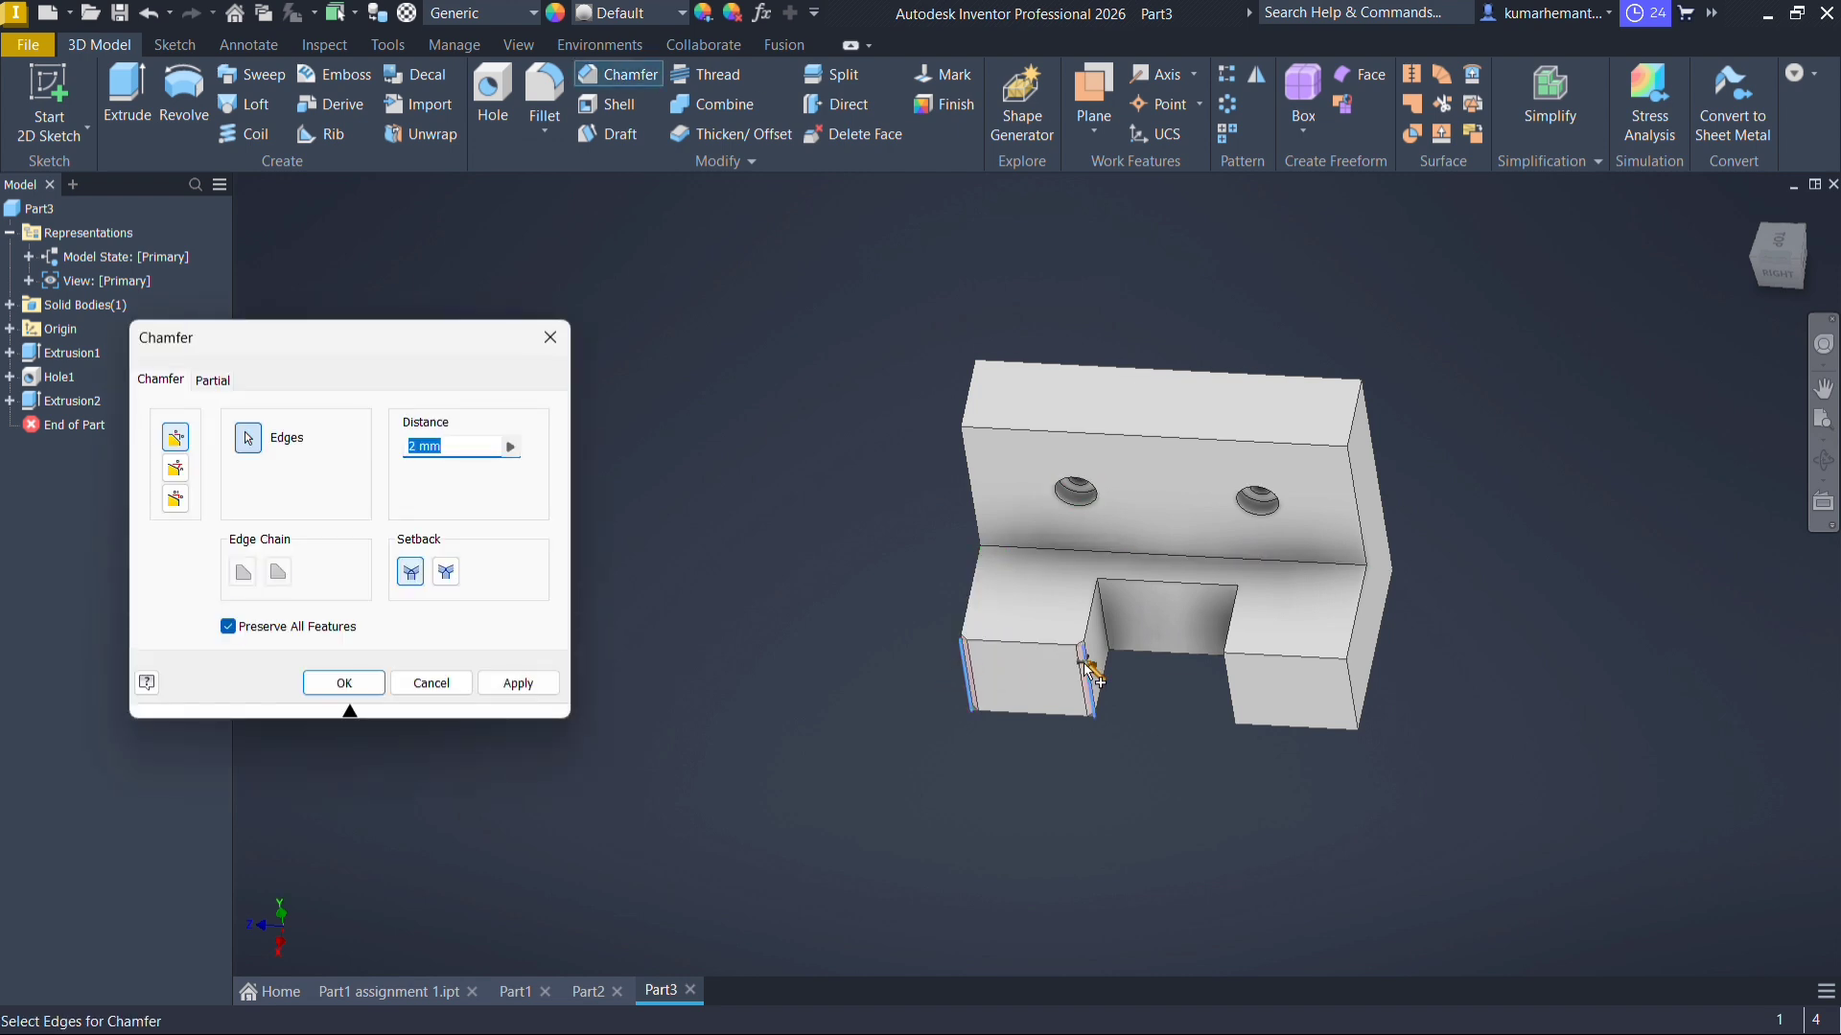
left_click(1231, 687)
left_click(1348, 675)
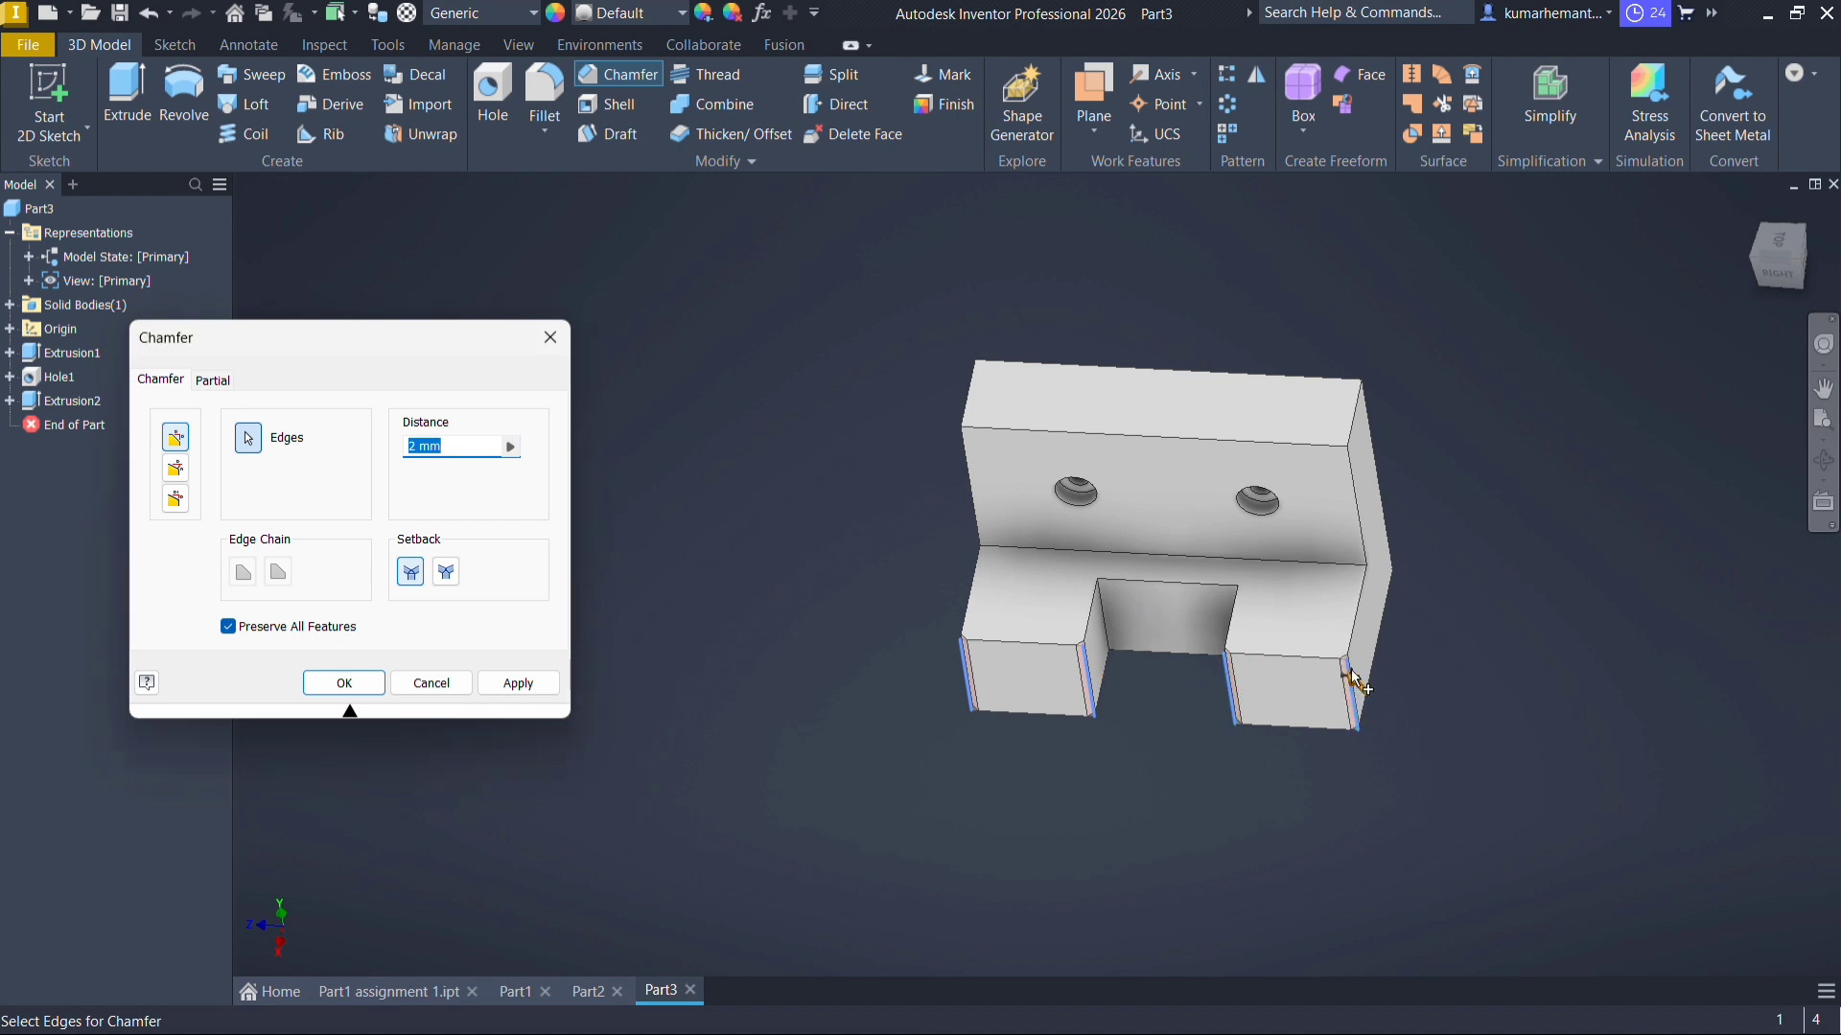
scroll(1351, 675, "up", 5)
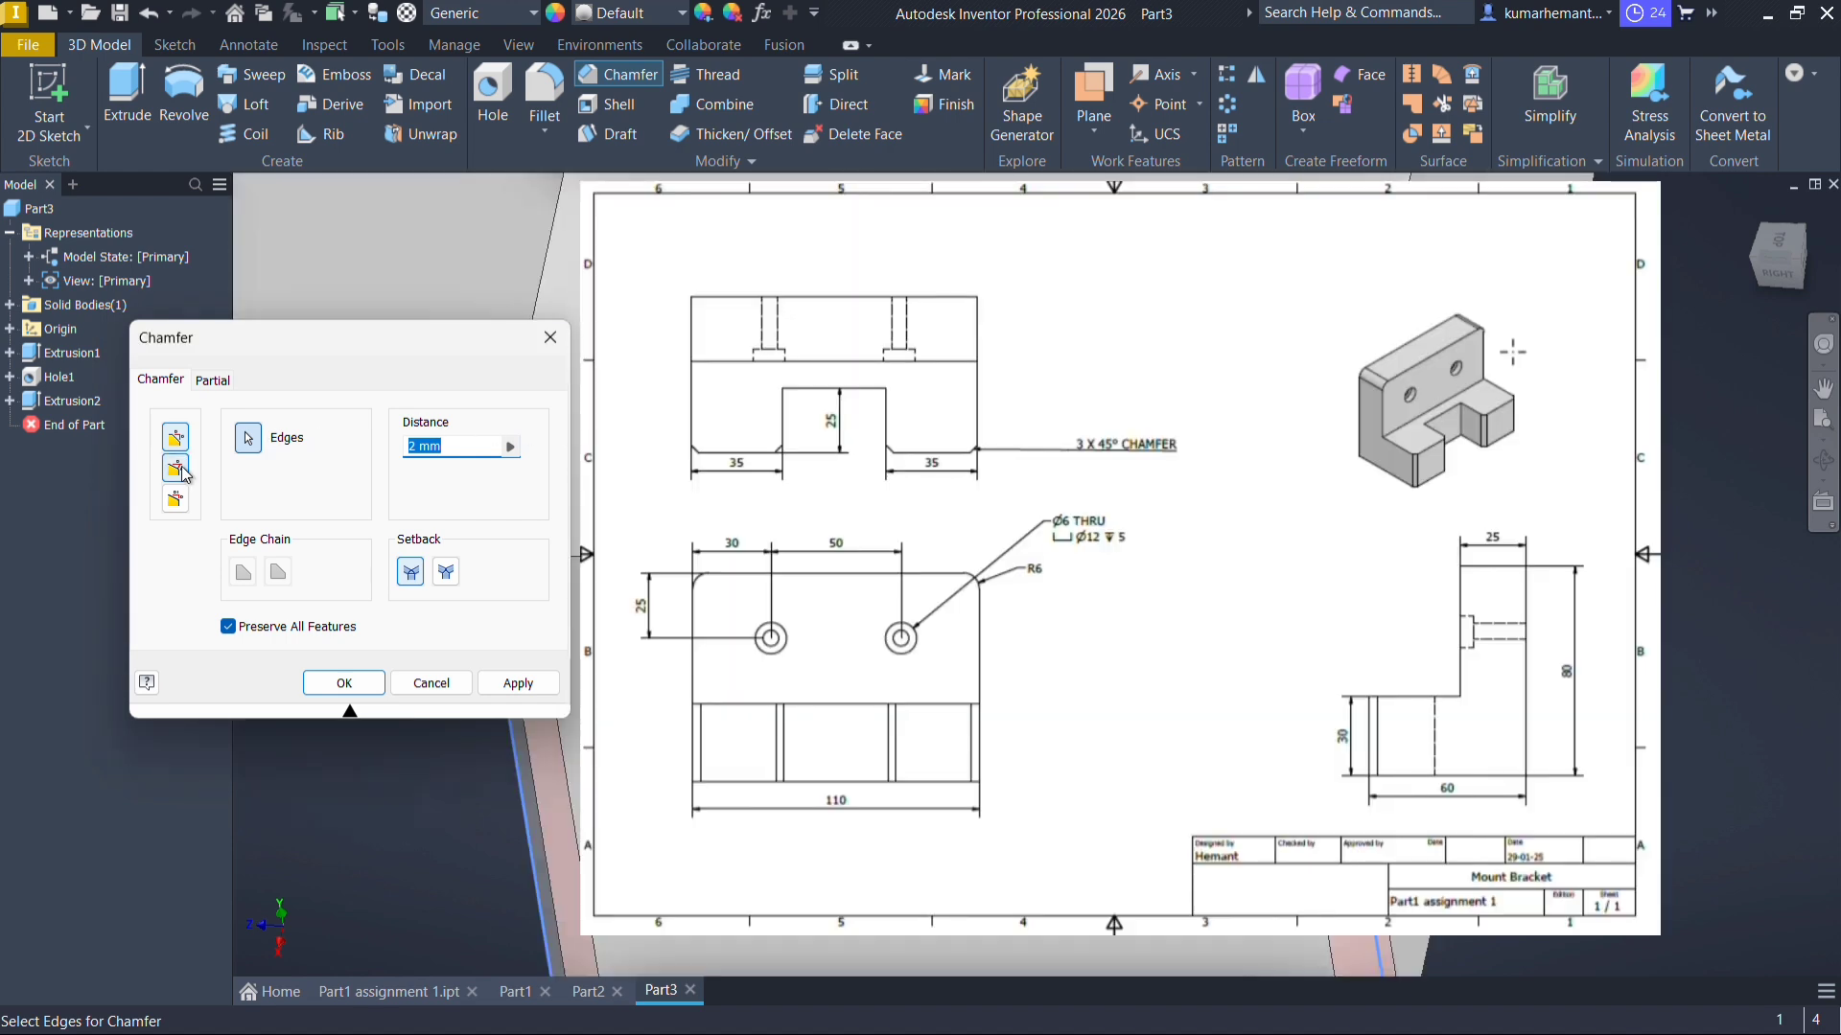
Compare the Distance and the Distance and Angle chamfer types, and return to the Distance type
left_click(175, 469)
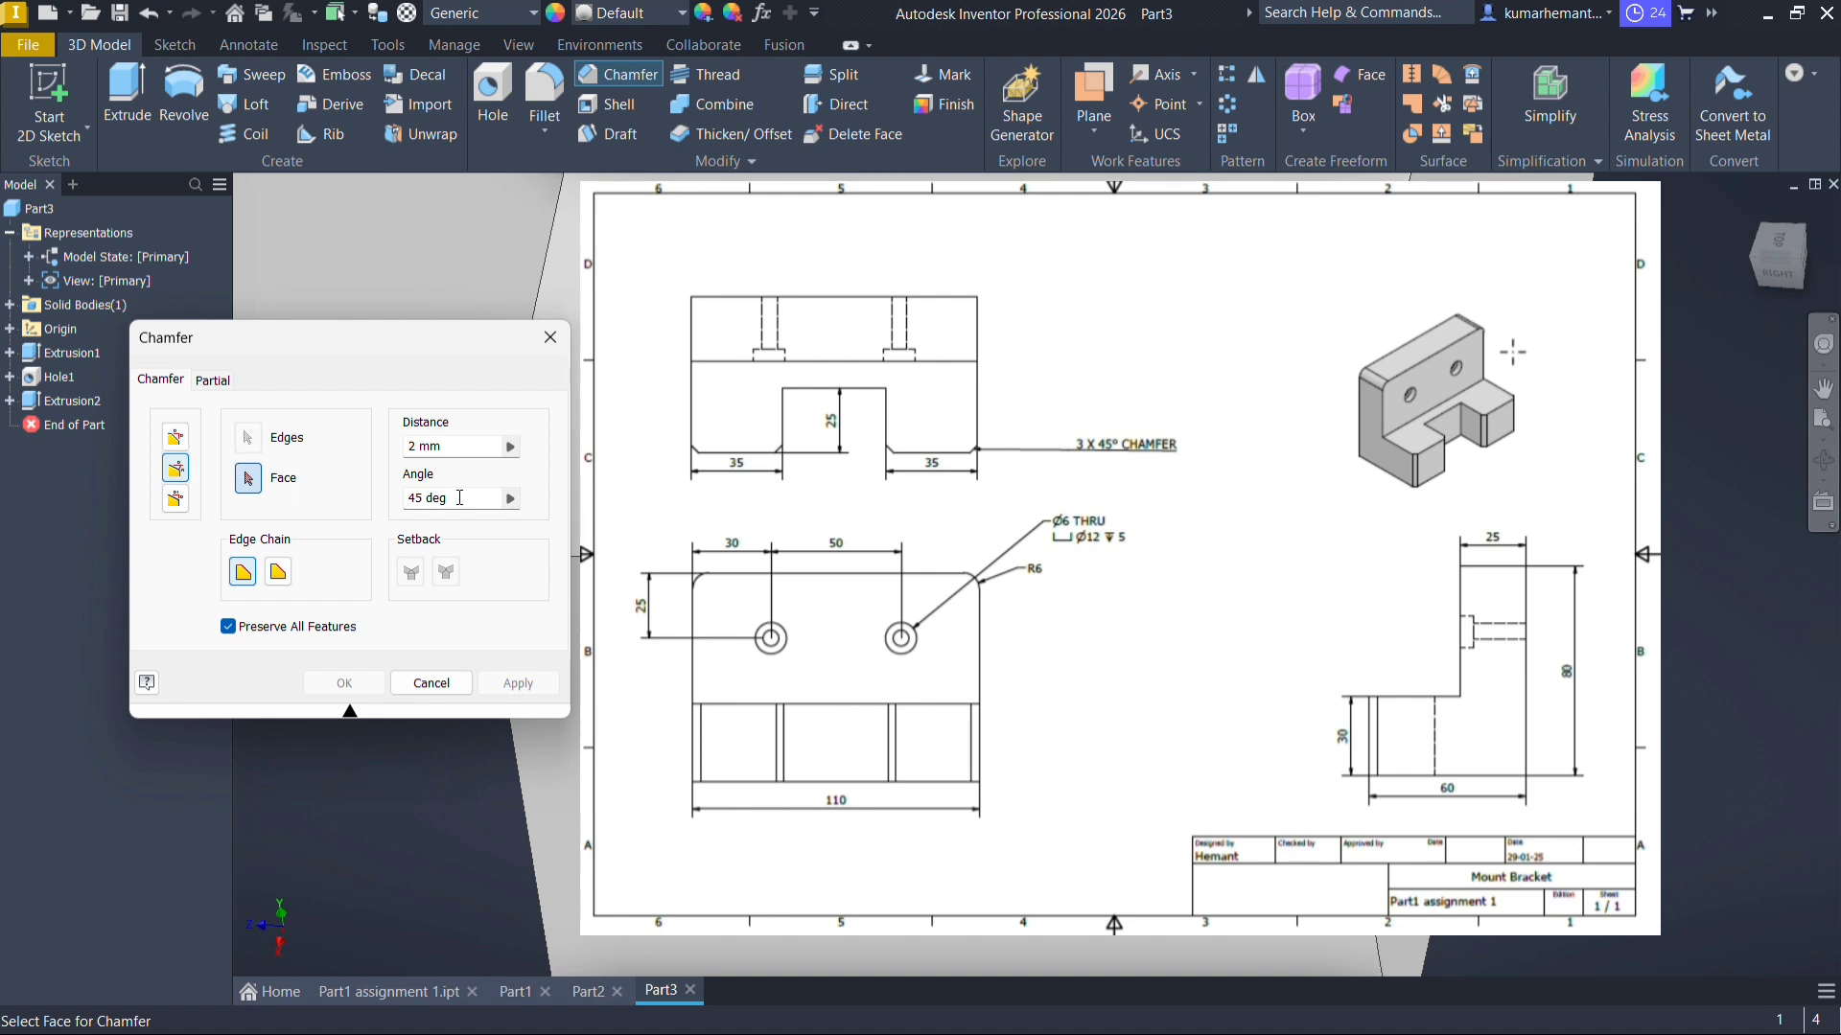
left_click(176, 439)
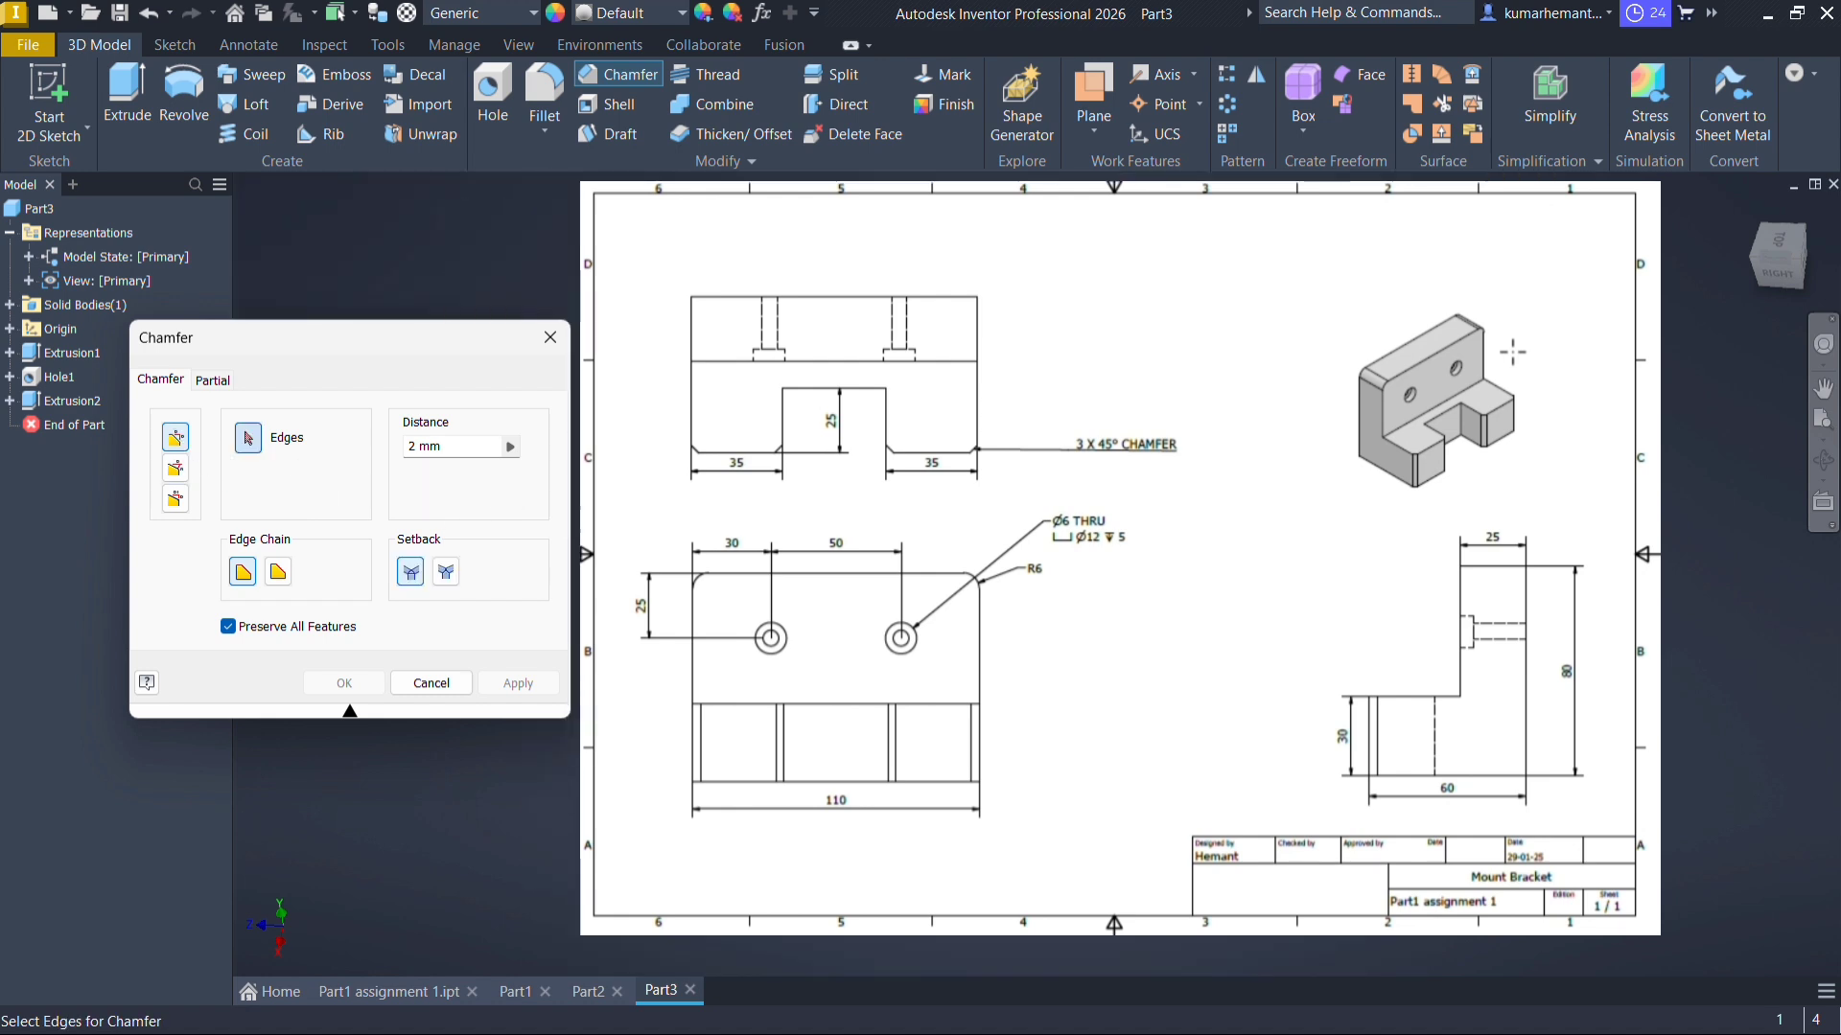
left_click(1513, 352)
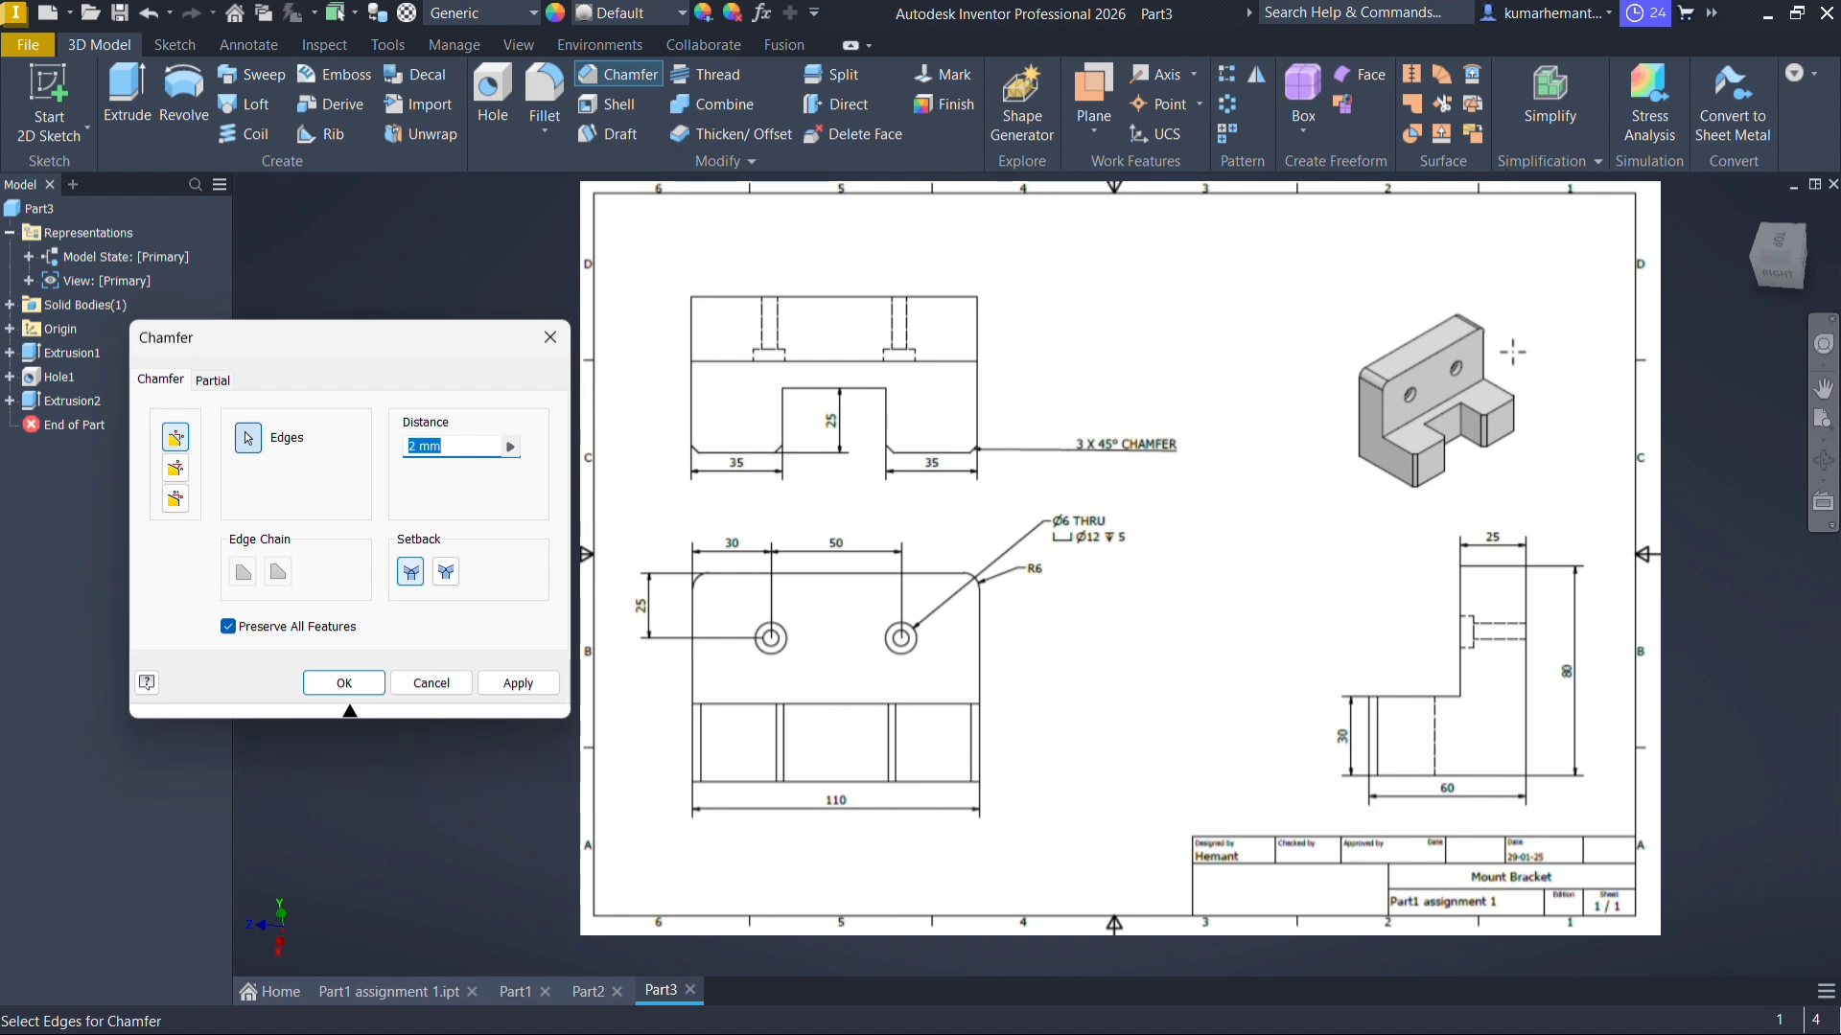
left_click(517, 682)
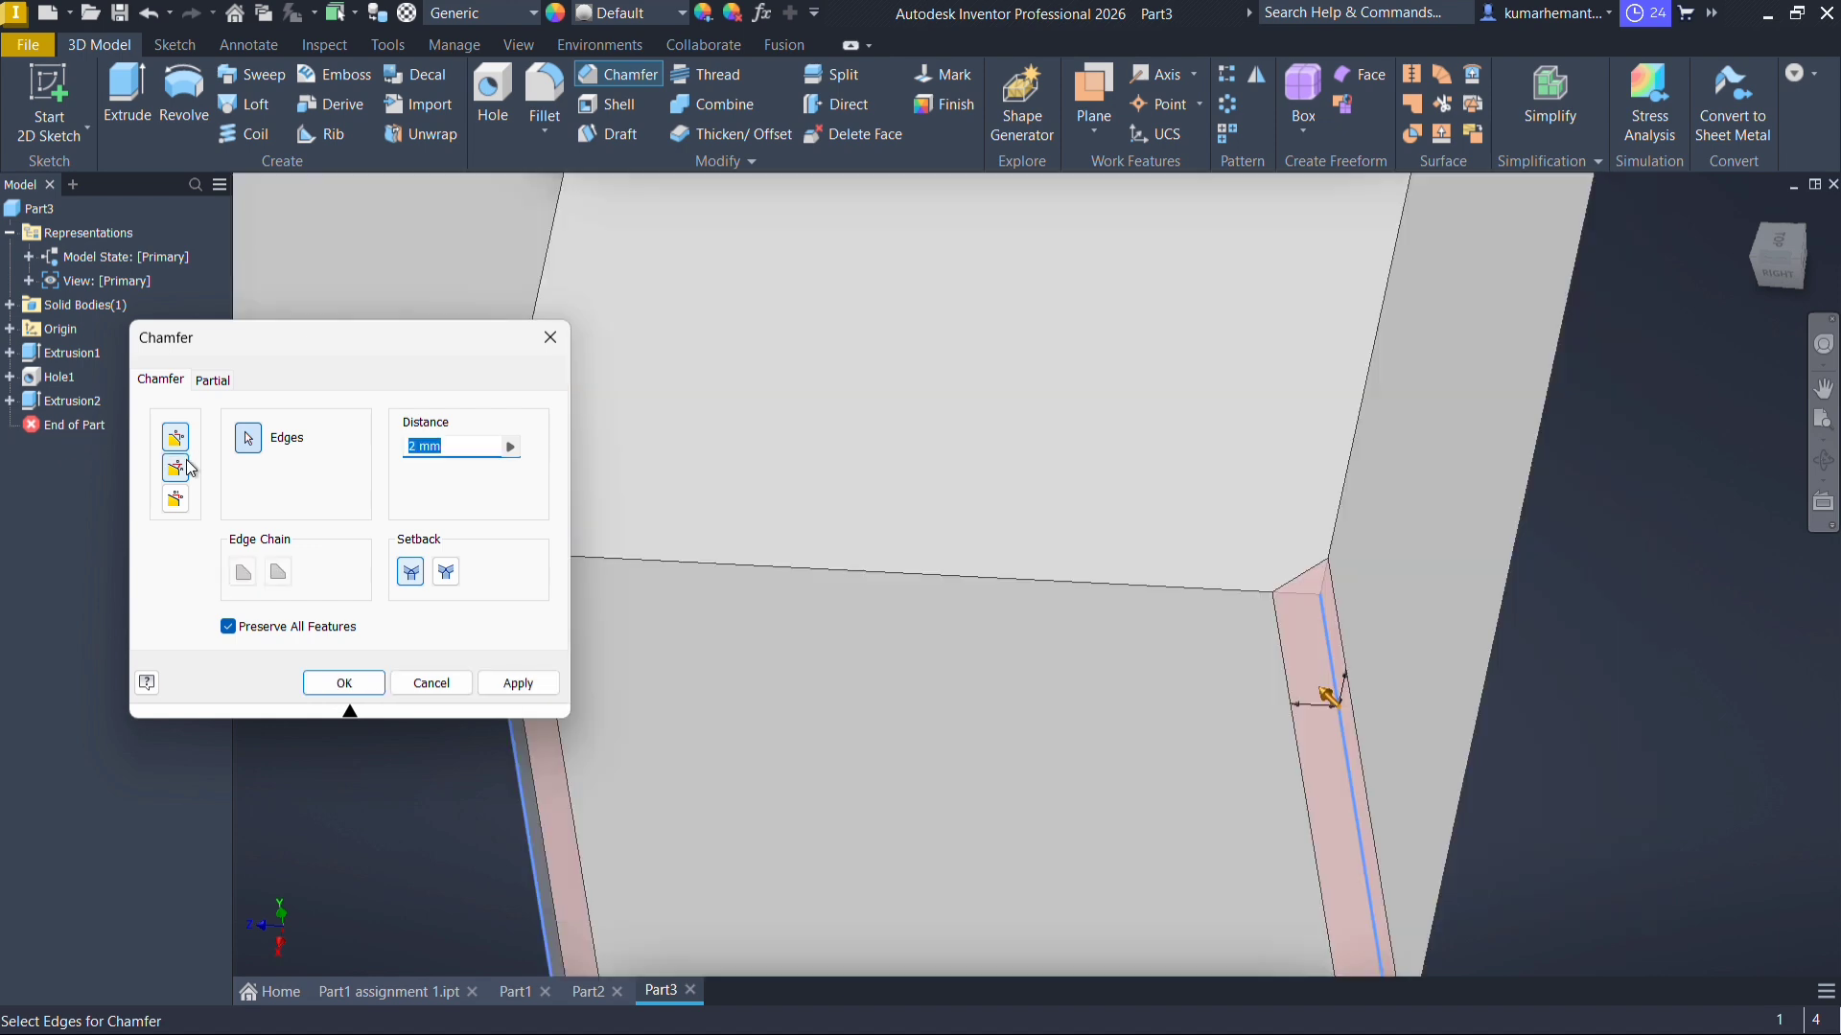
left_click(184, 474)
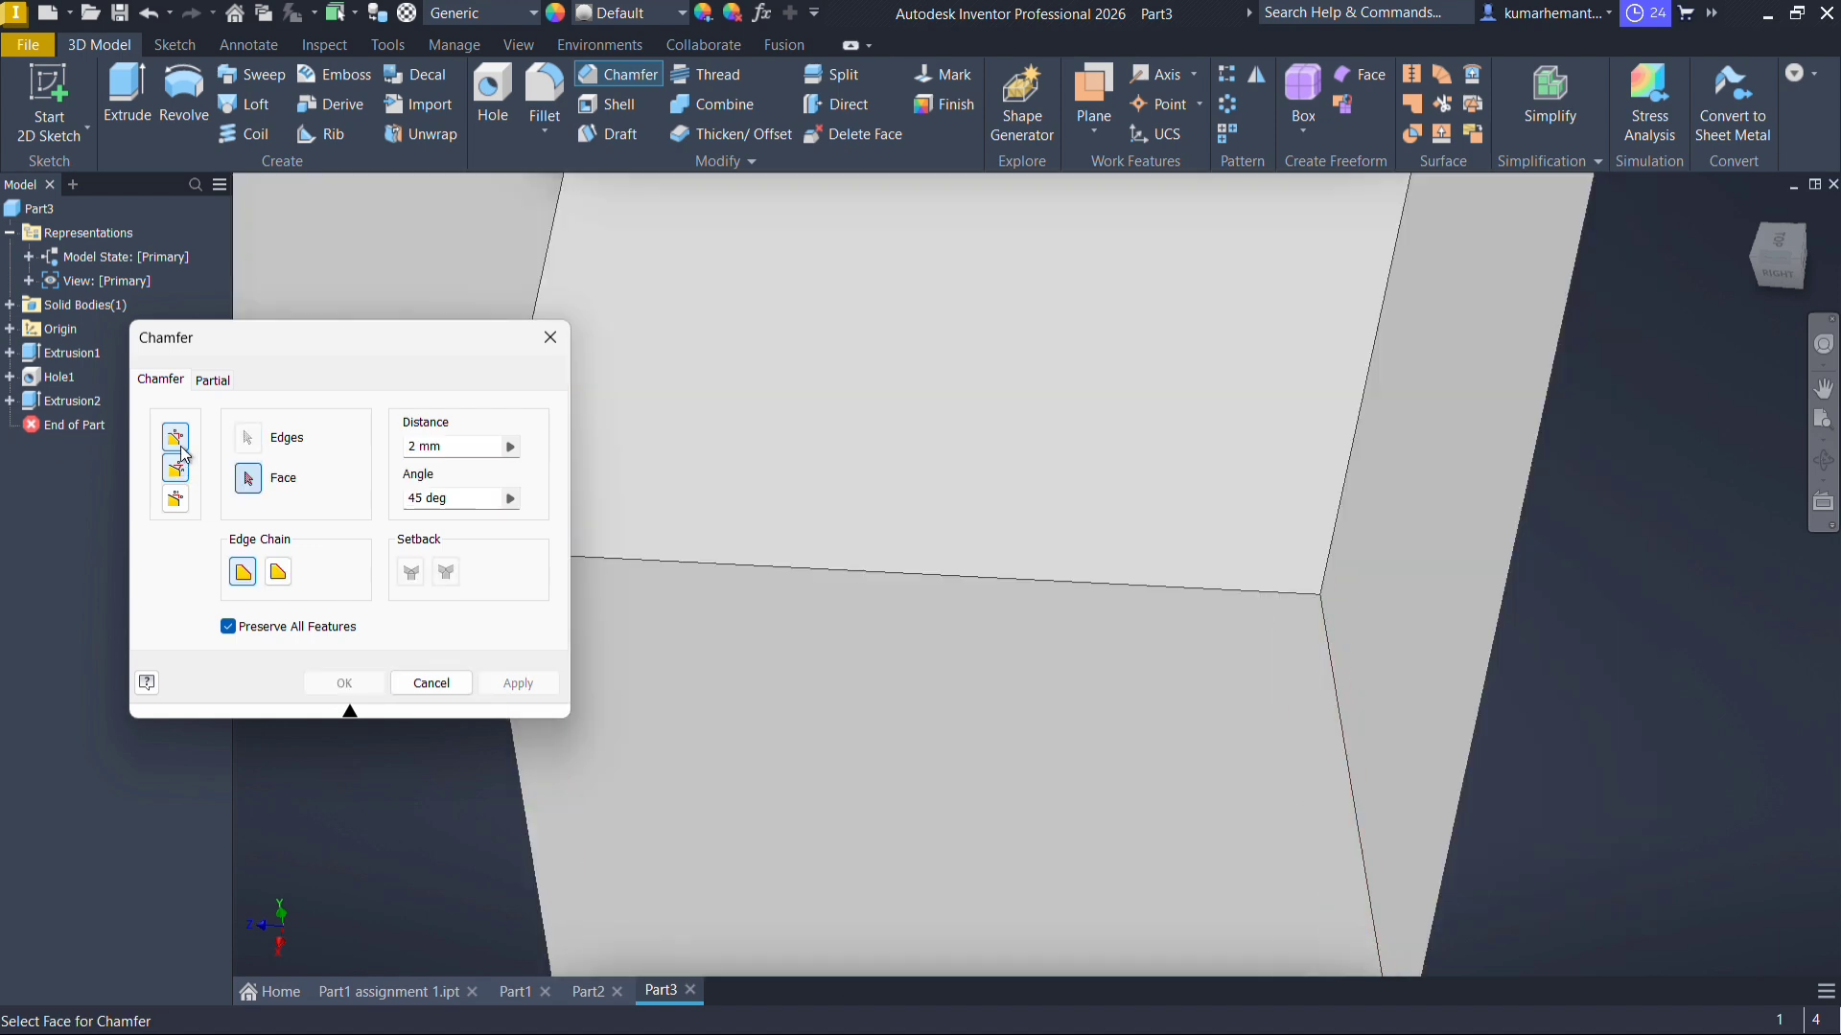
left_click(176, 439)
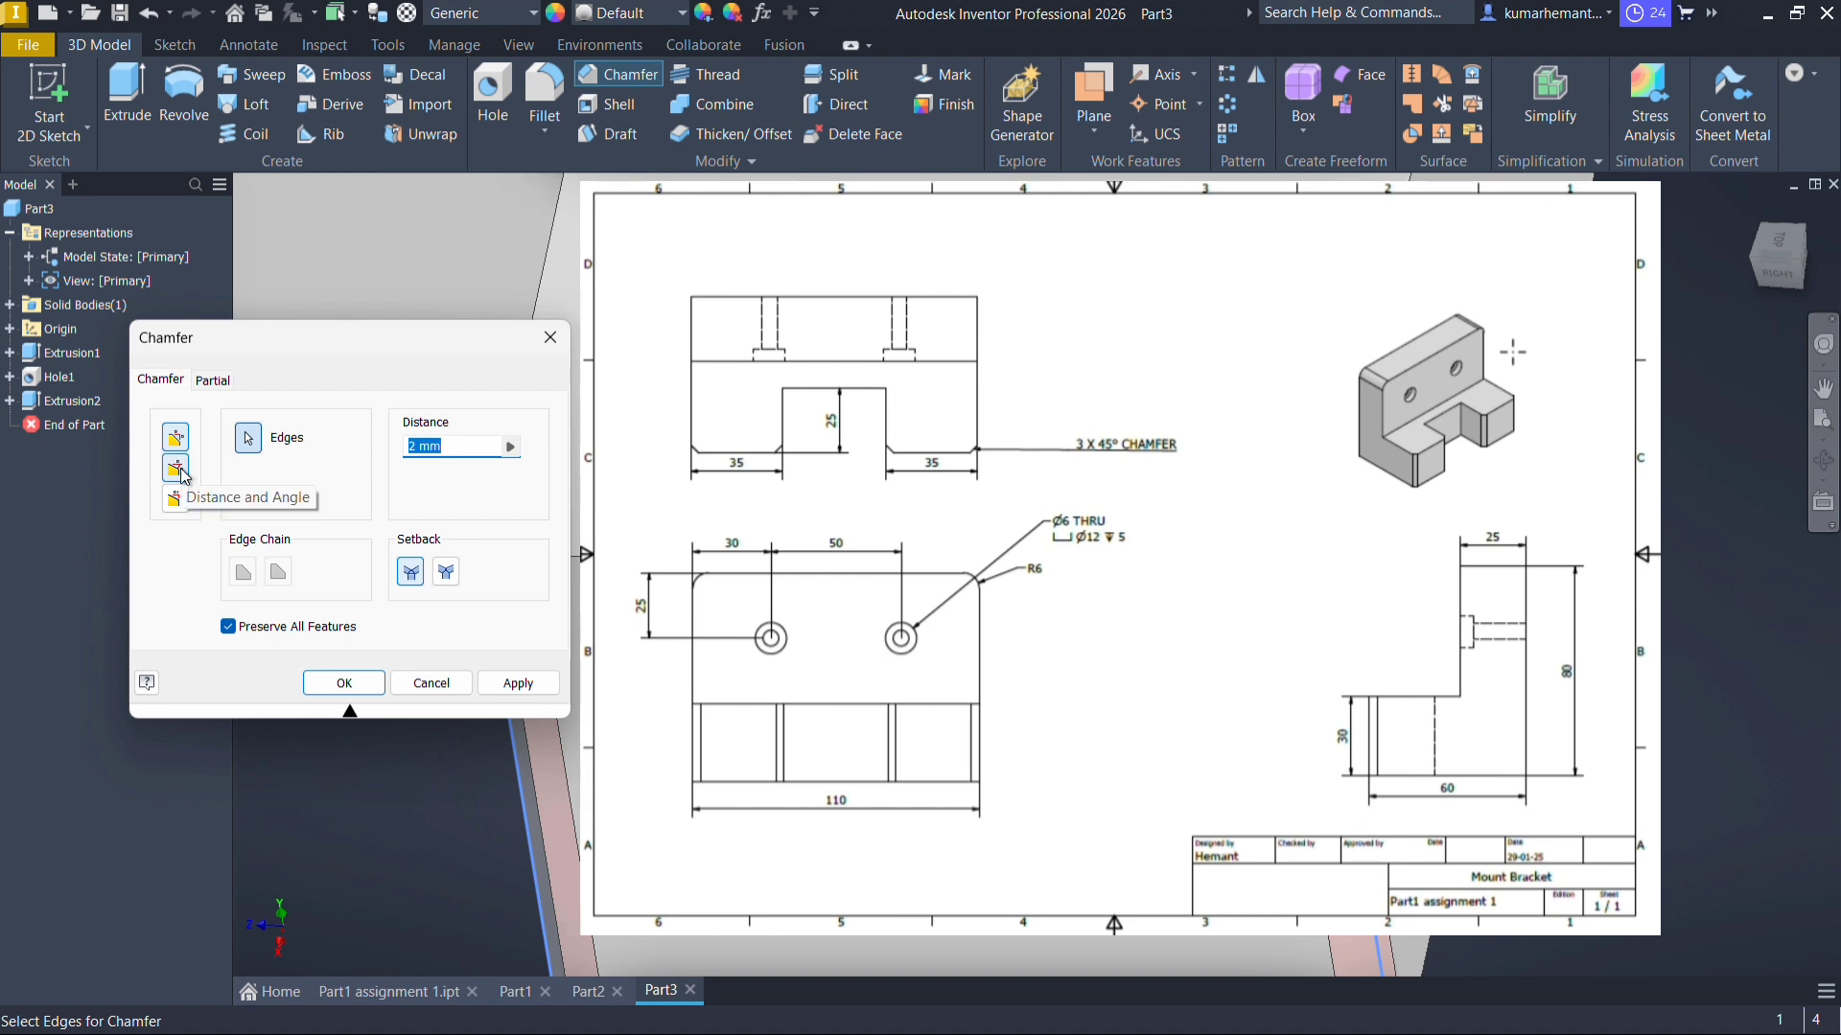
left_click(175, 470)
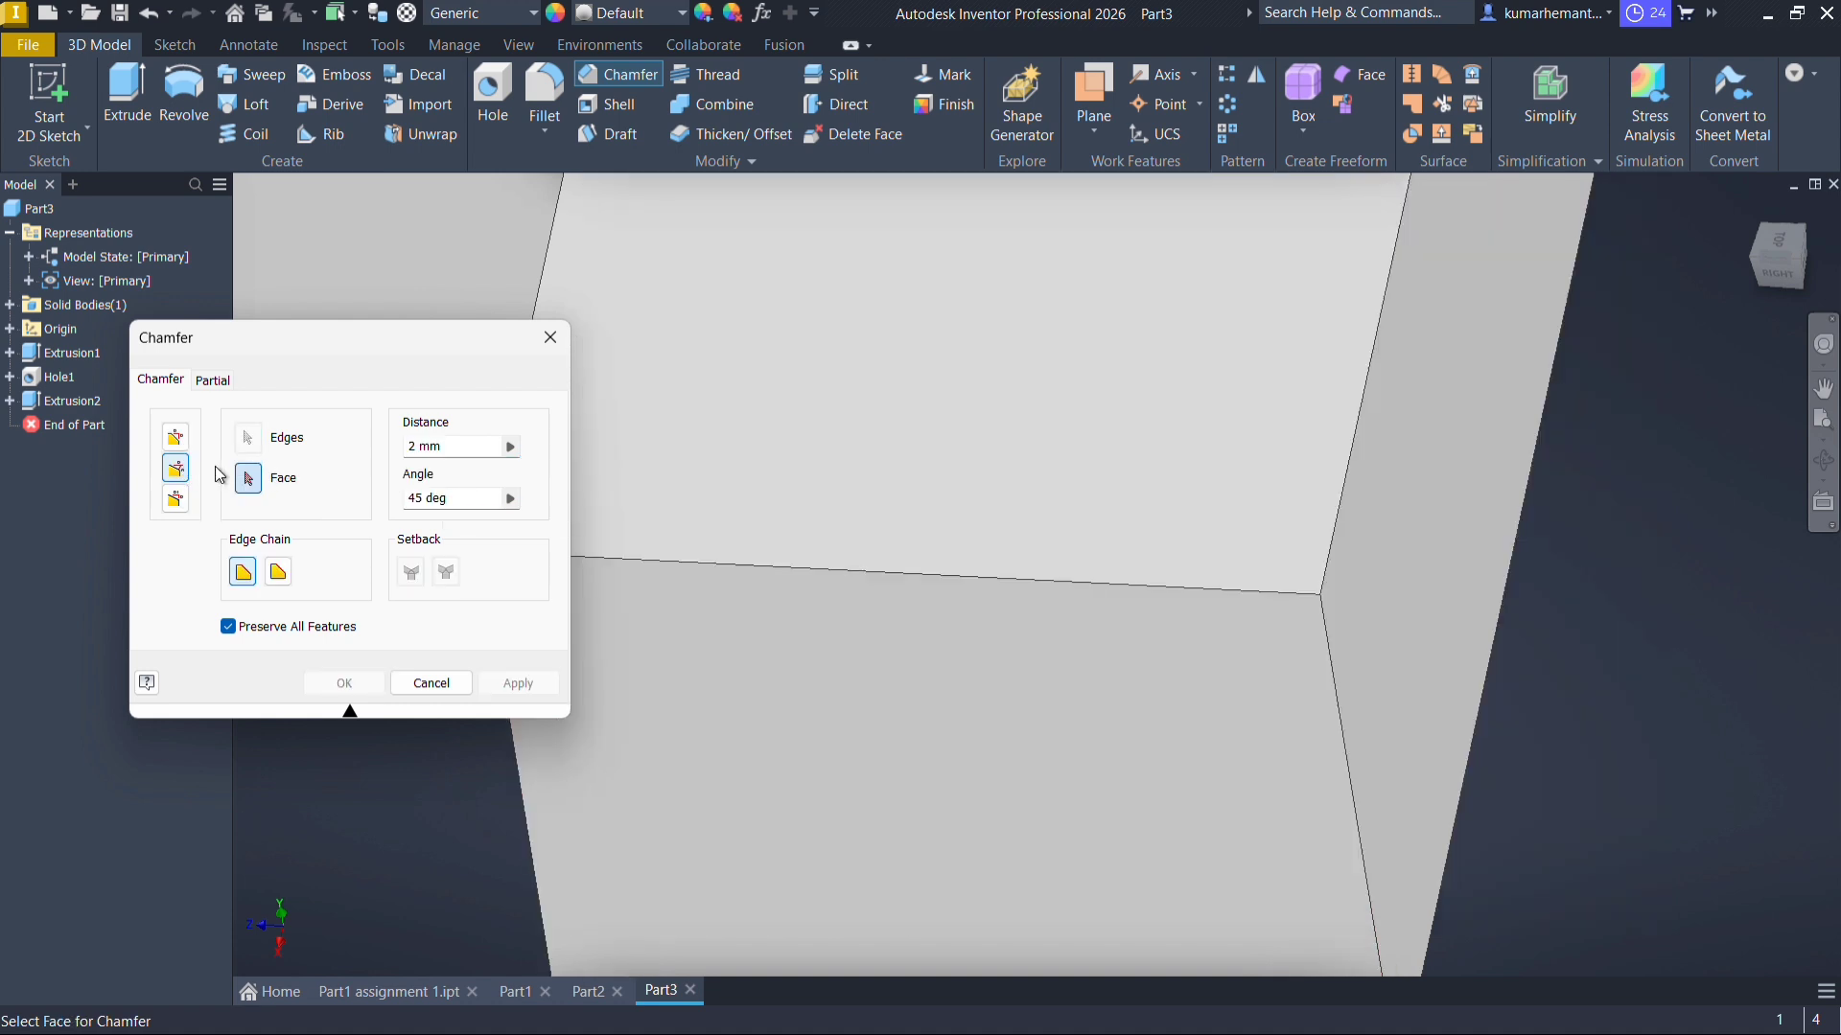
left_click(184, 447)
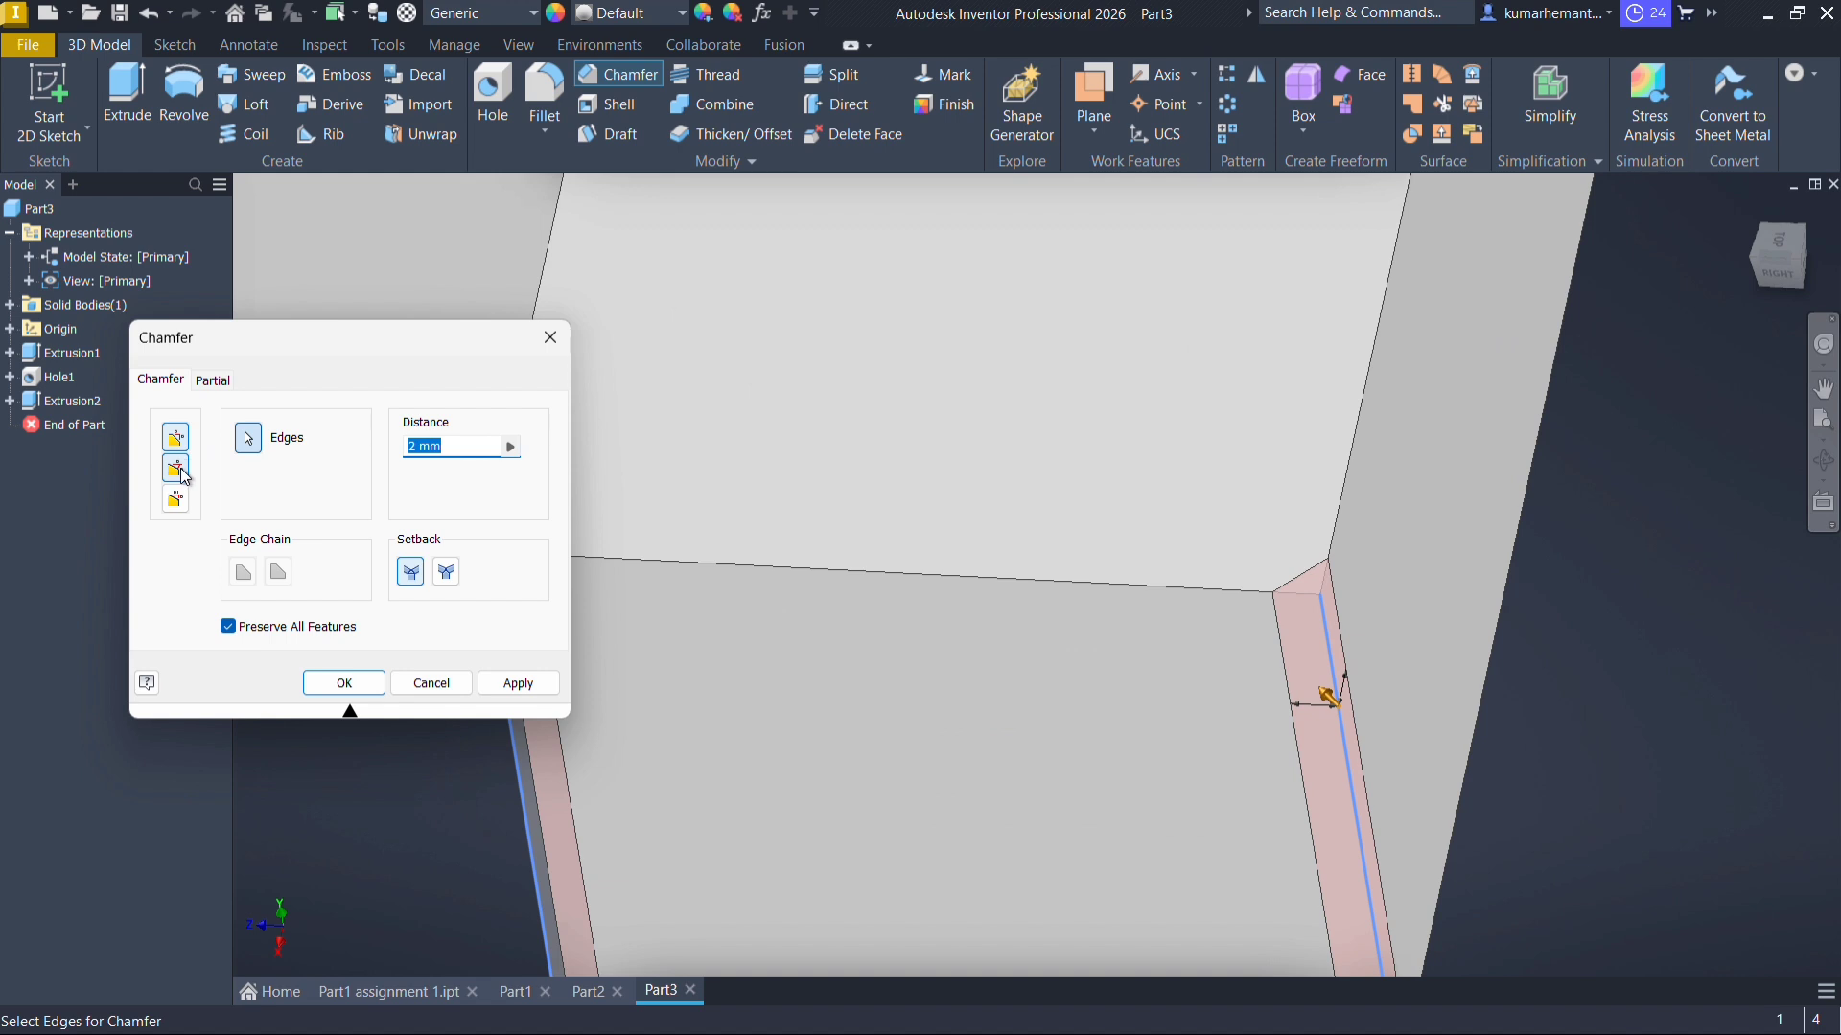
left_click(185, 477)
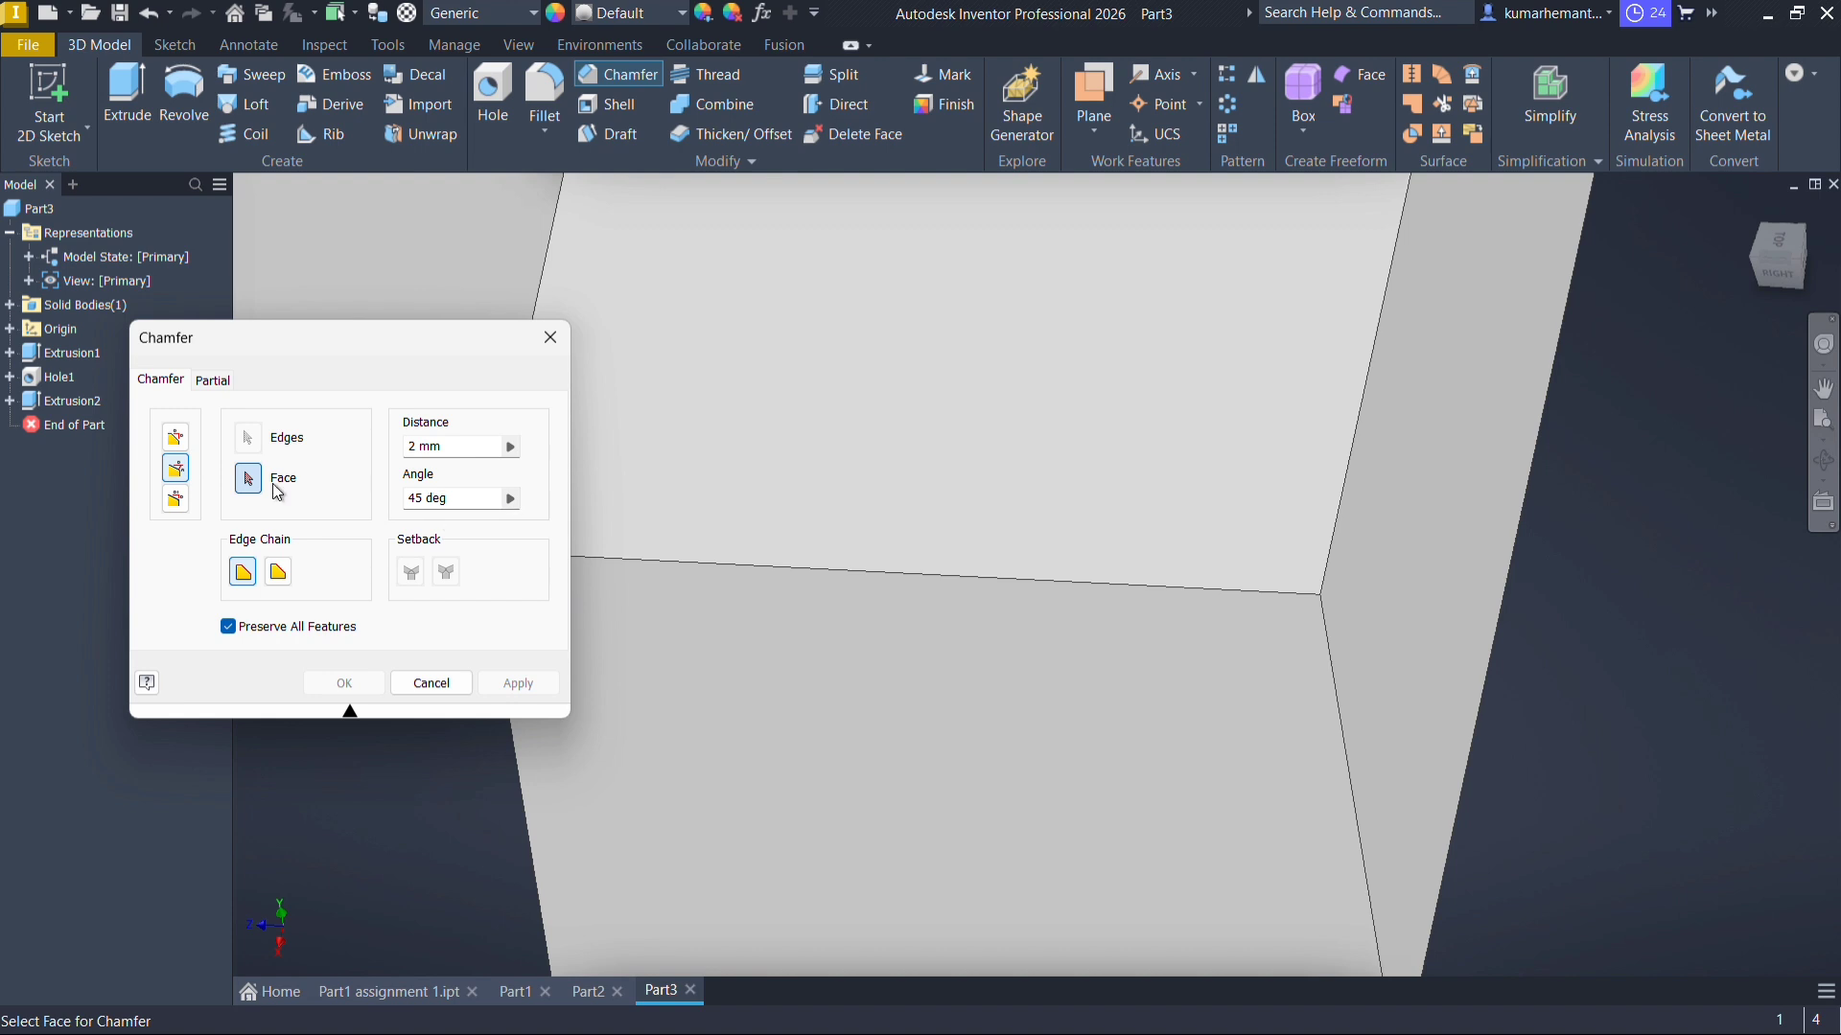
left_click(187, 446)
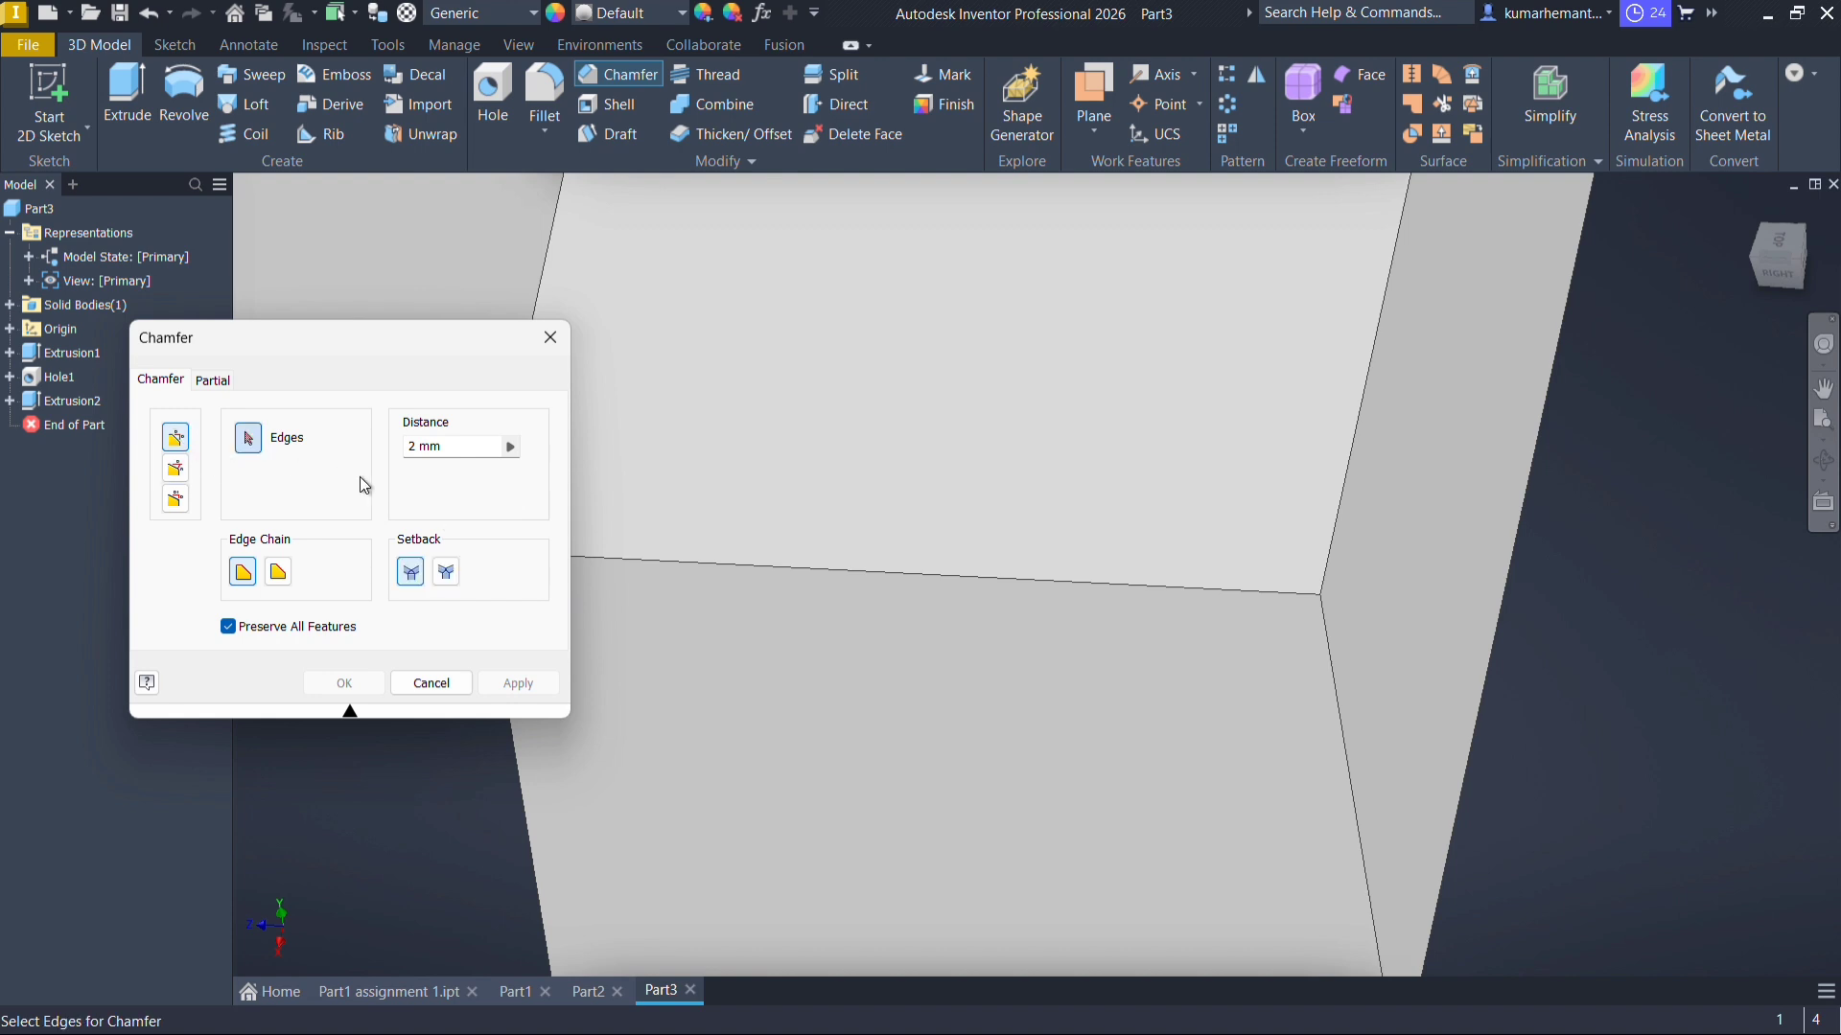
Chamfer the four vertical front edges of the ledge on both sides of the notch with an equal distance of 2 mm
scroll(906, 638, "up", 5)
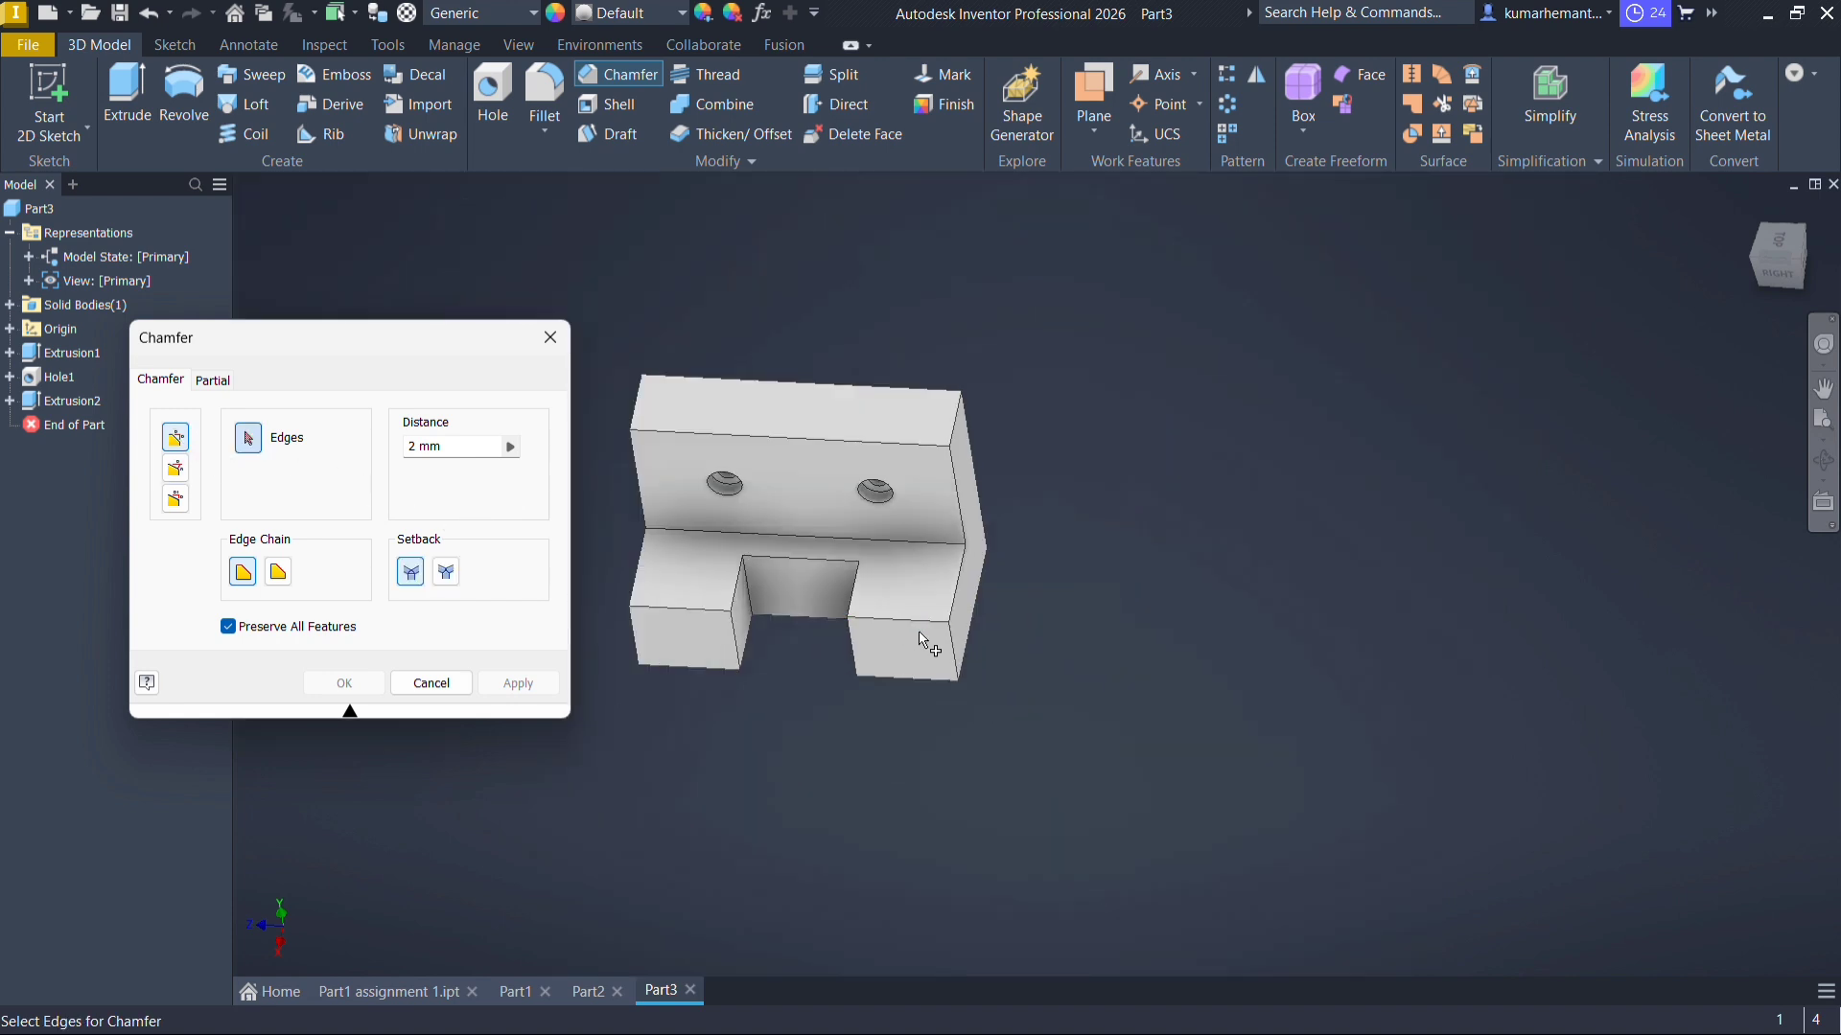
left_click(957, 653)
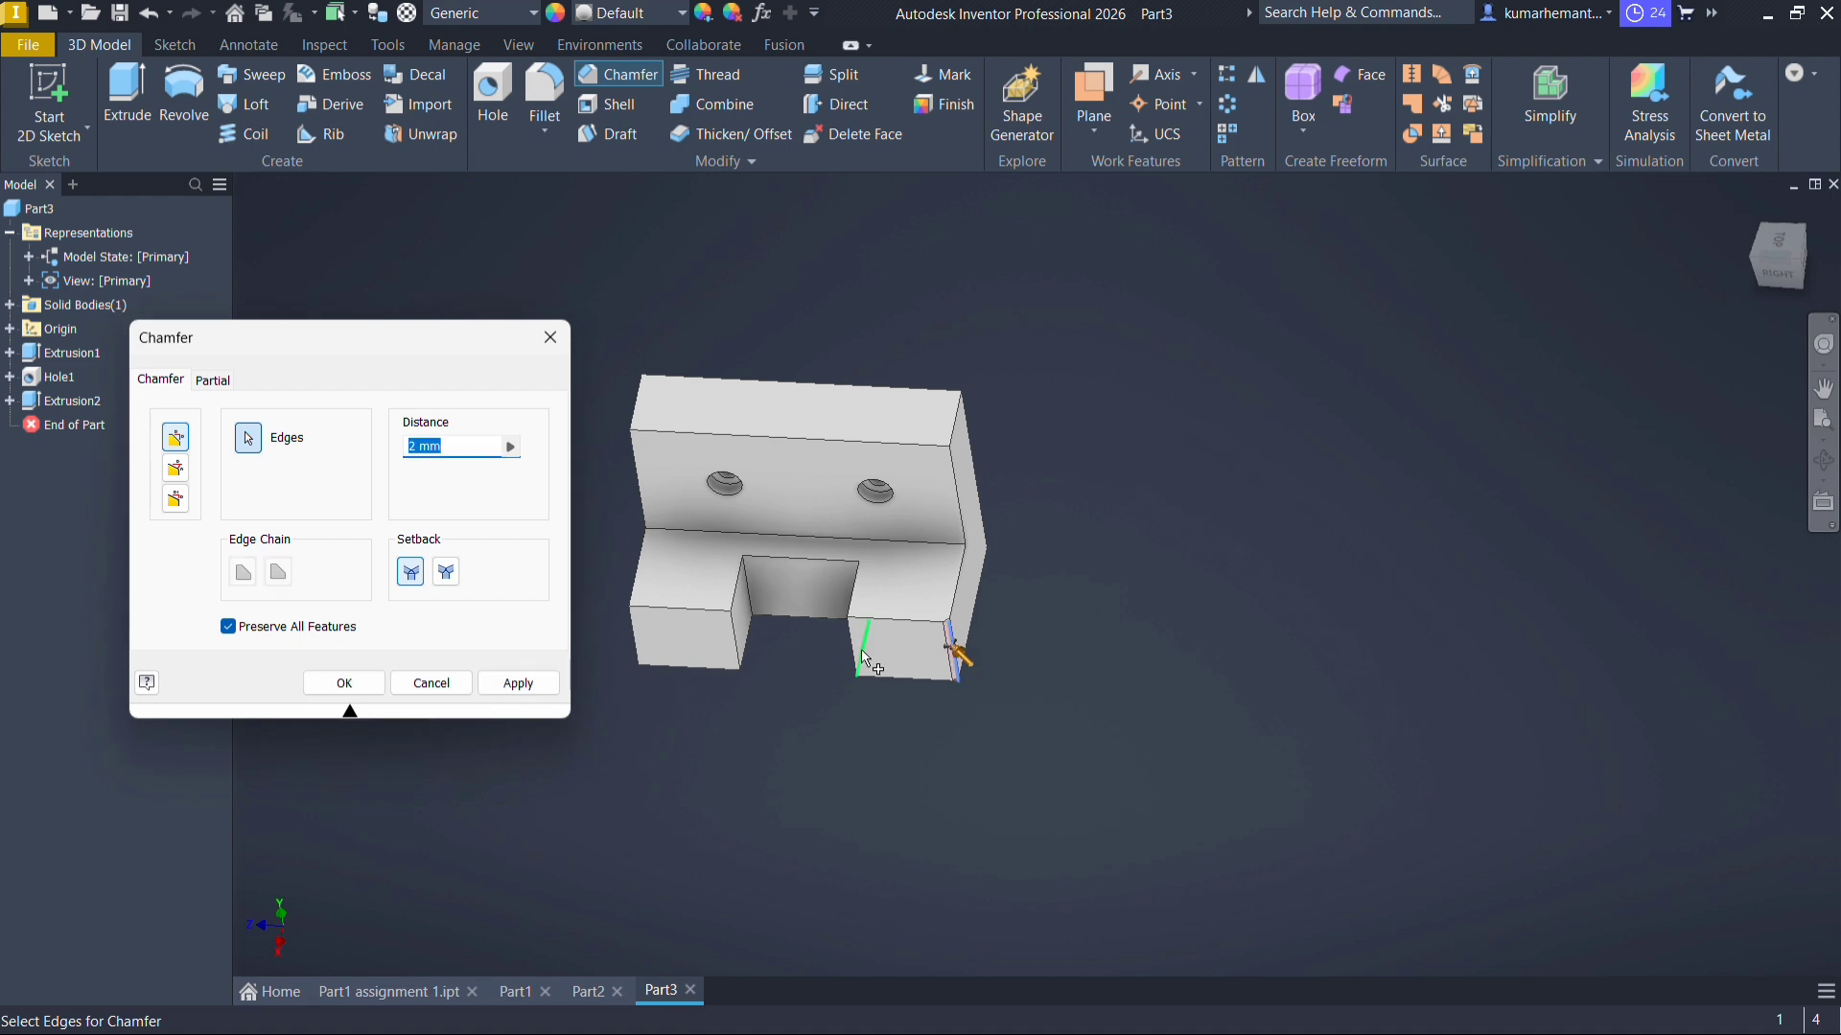
left_click(853, 648)
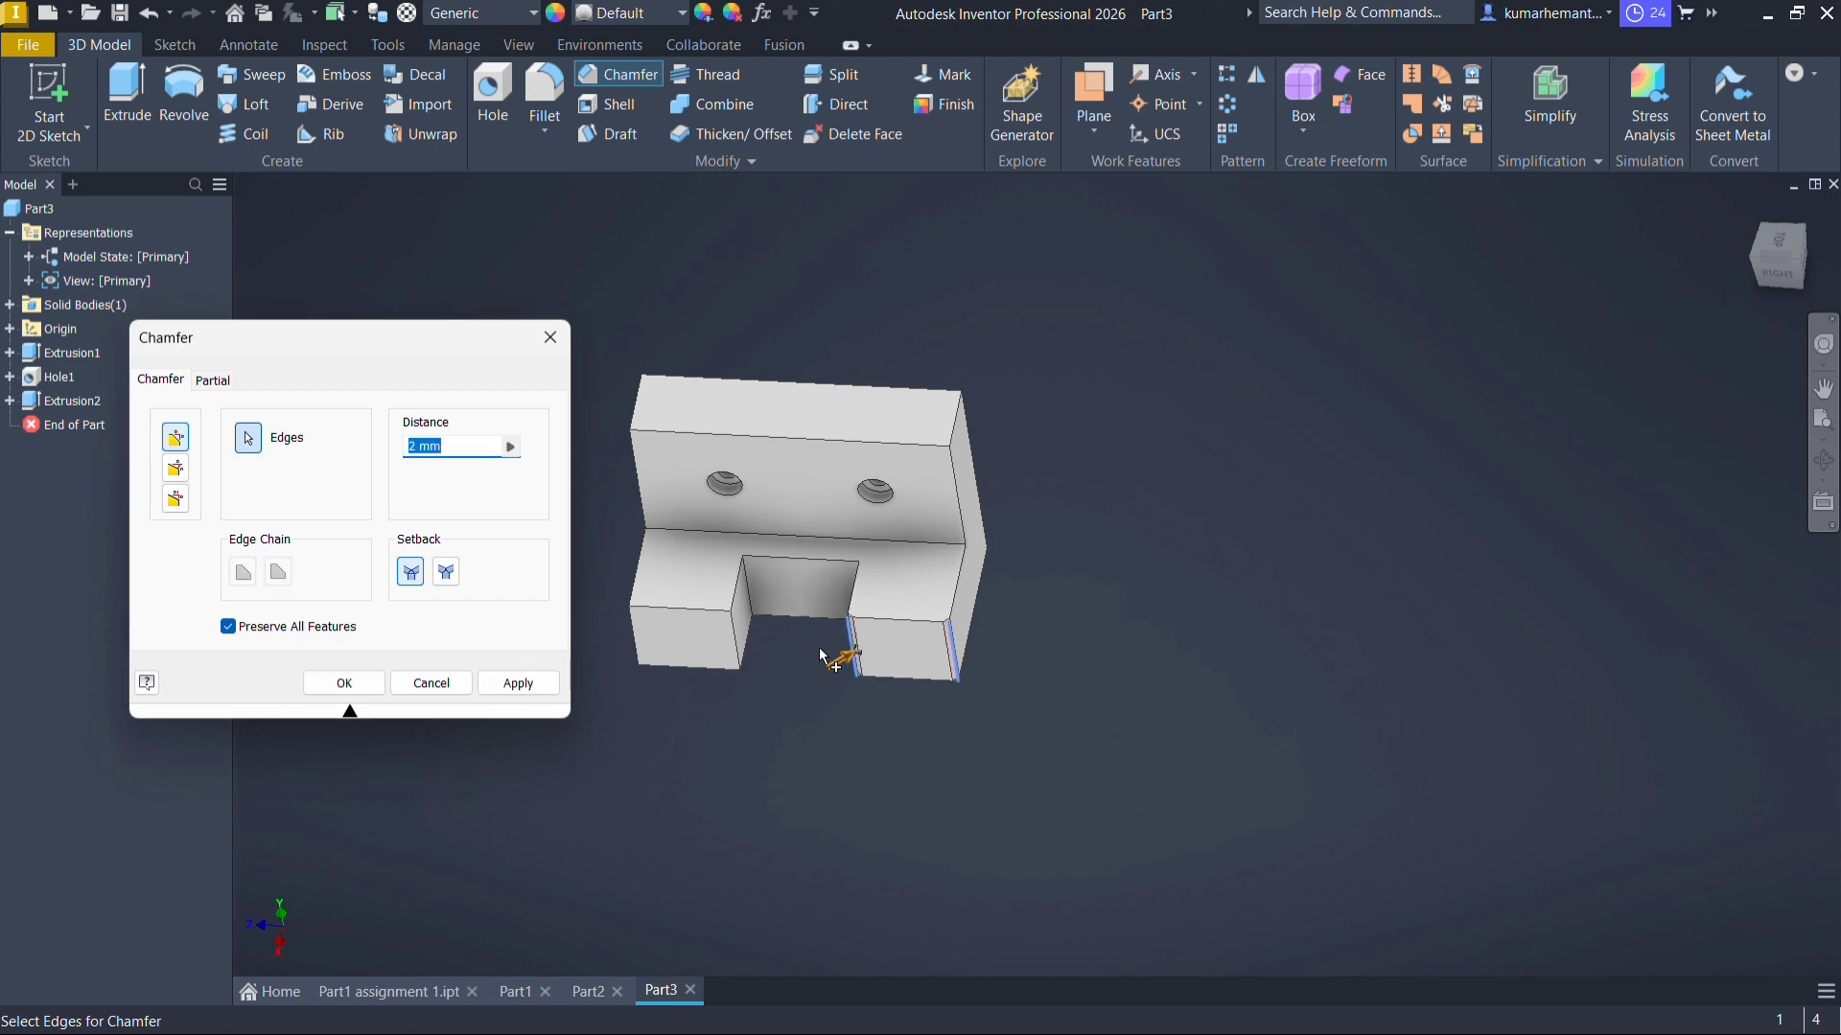
left_click(744, 646)
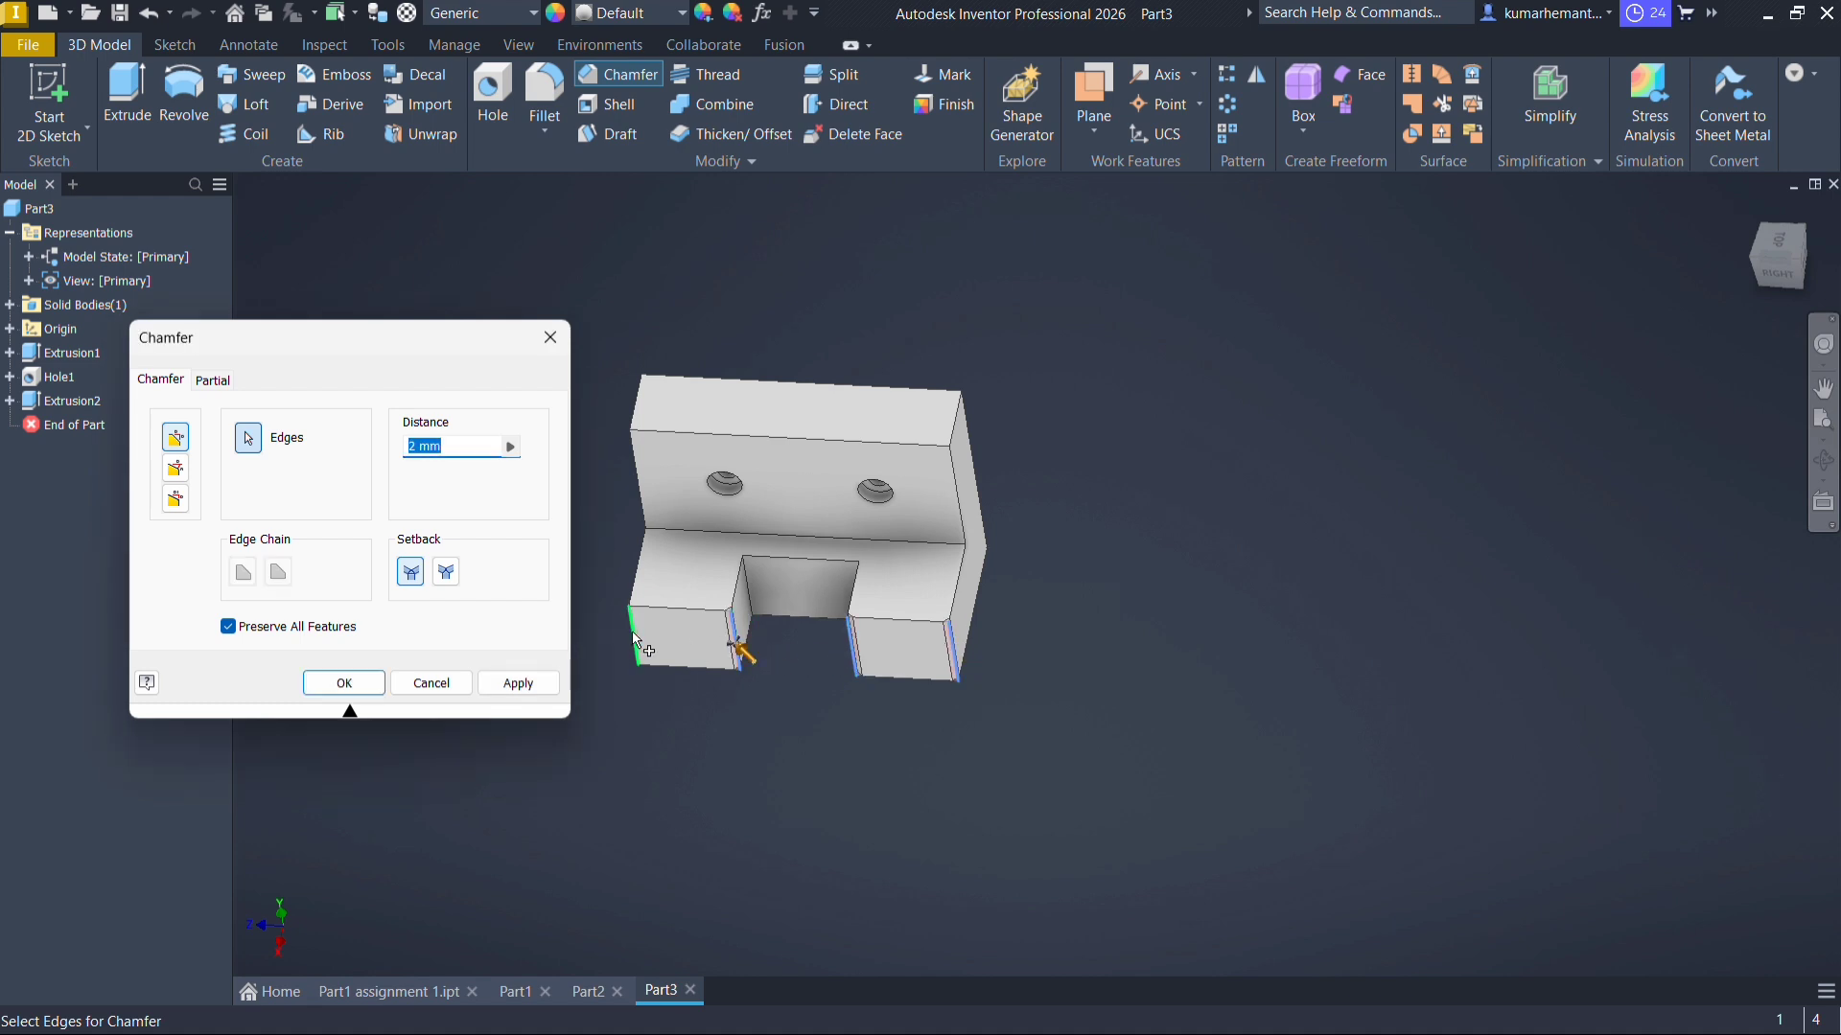
left_click(517, 682)
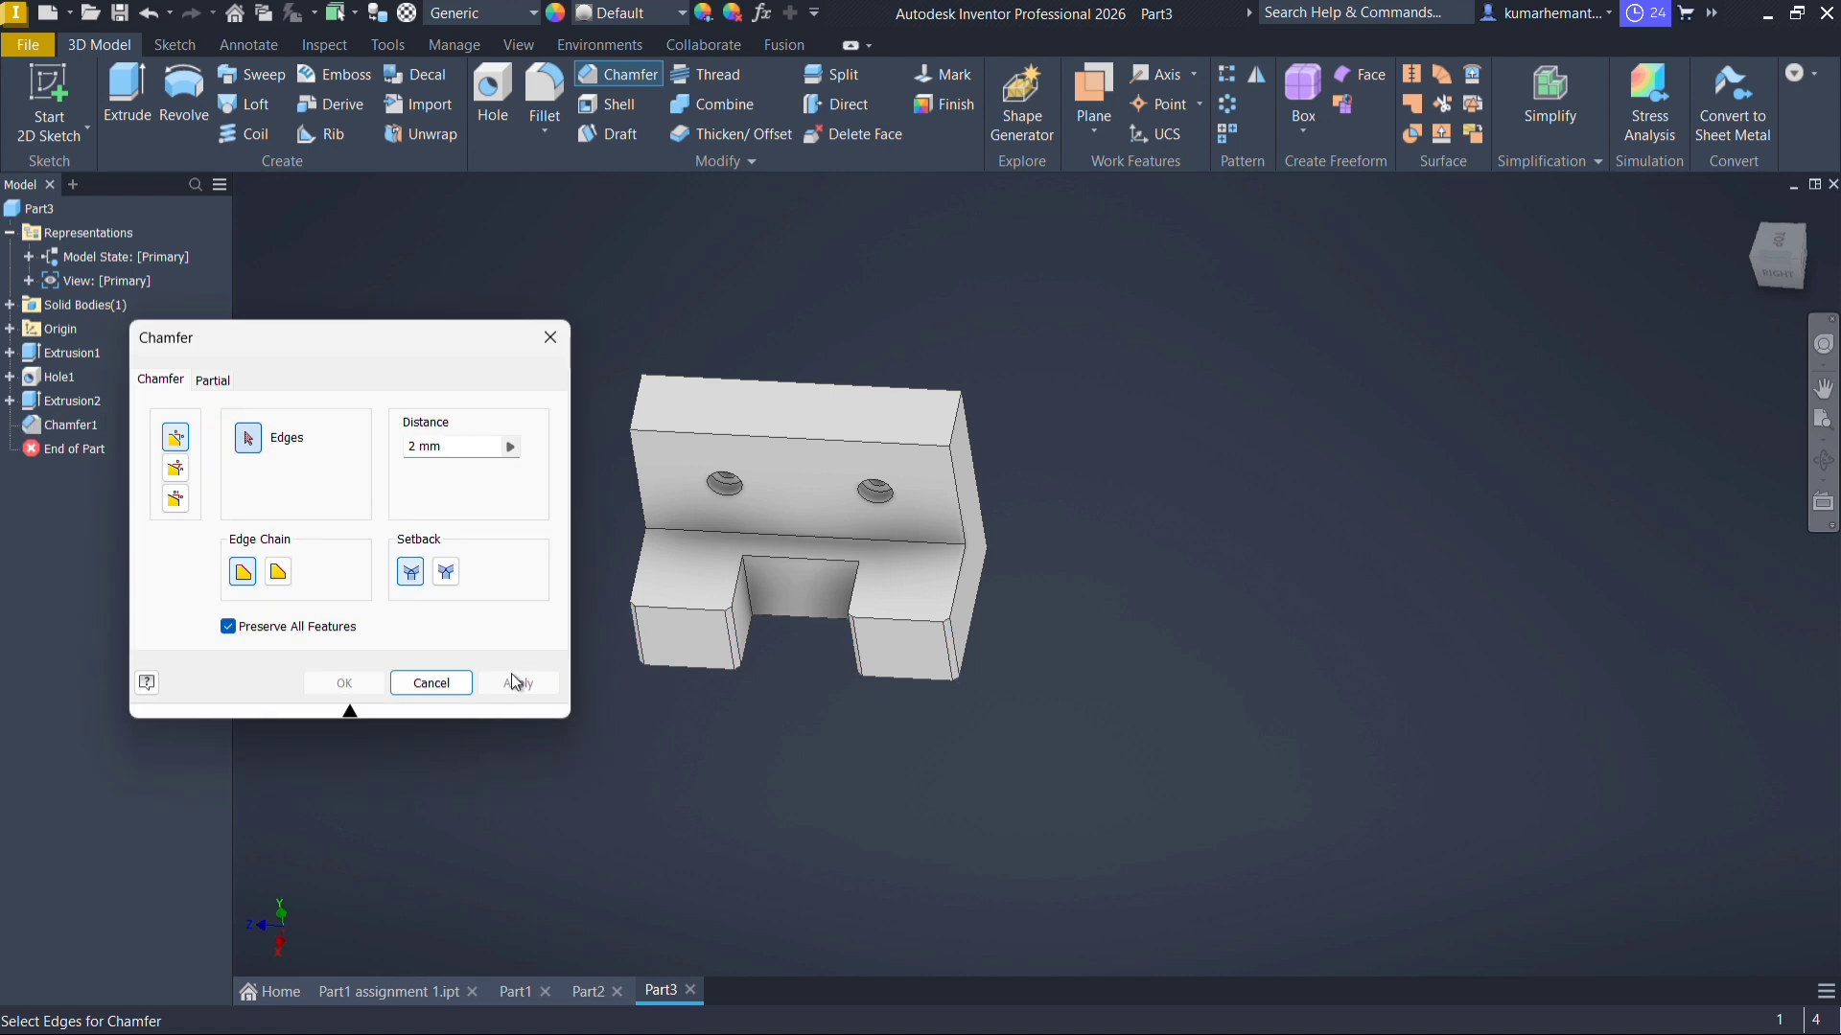
left_click(446, 682)
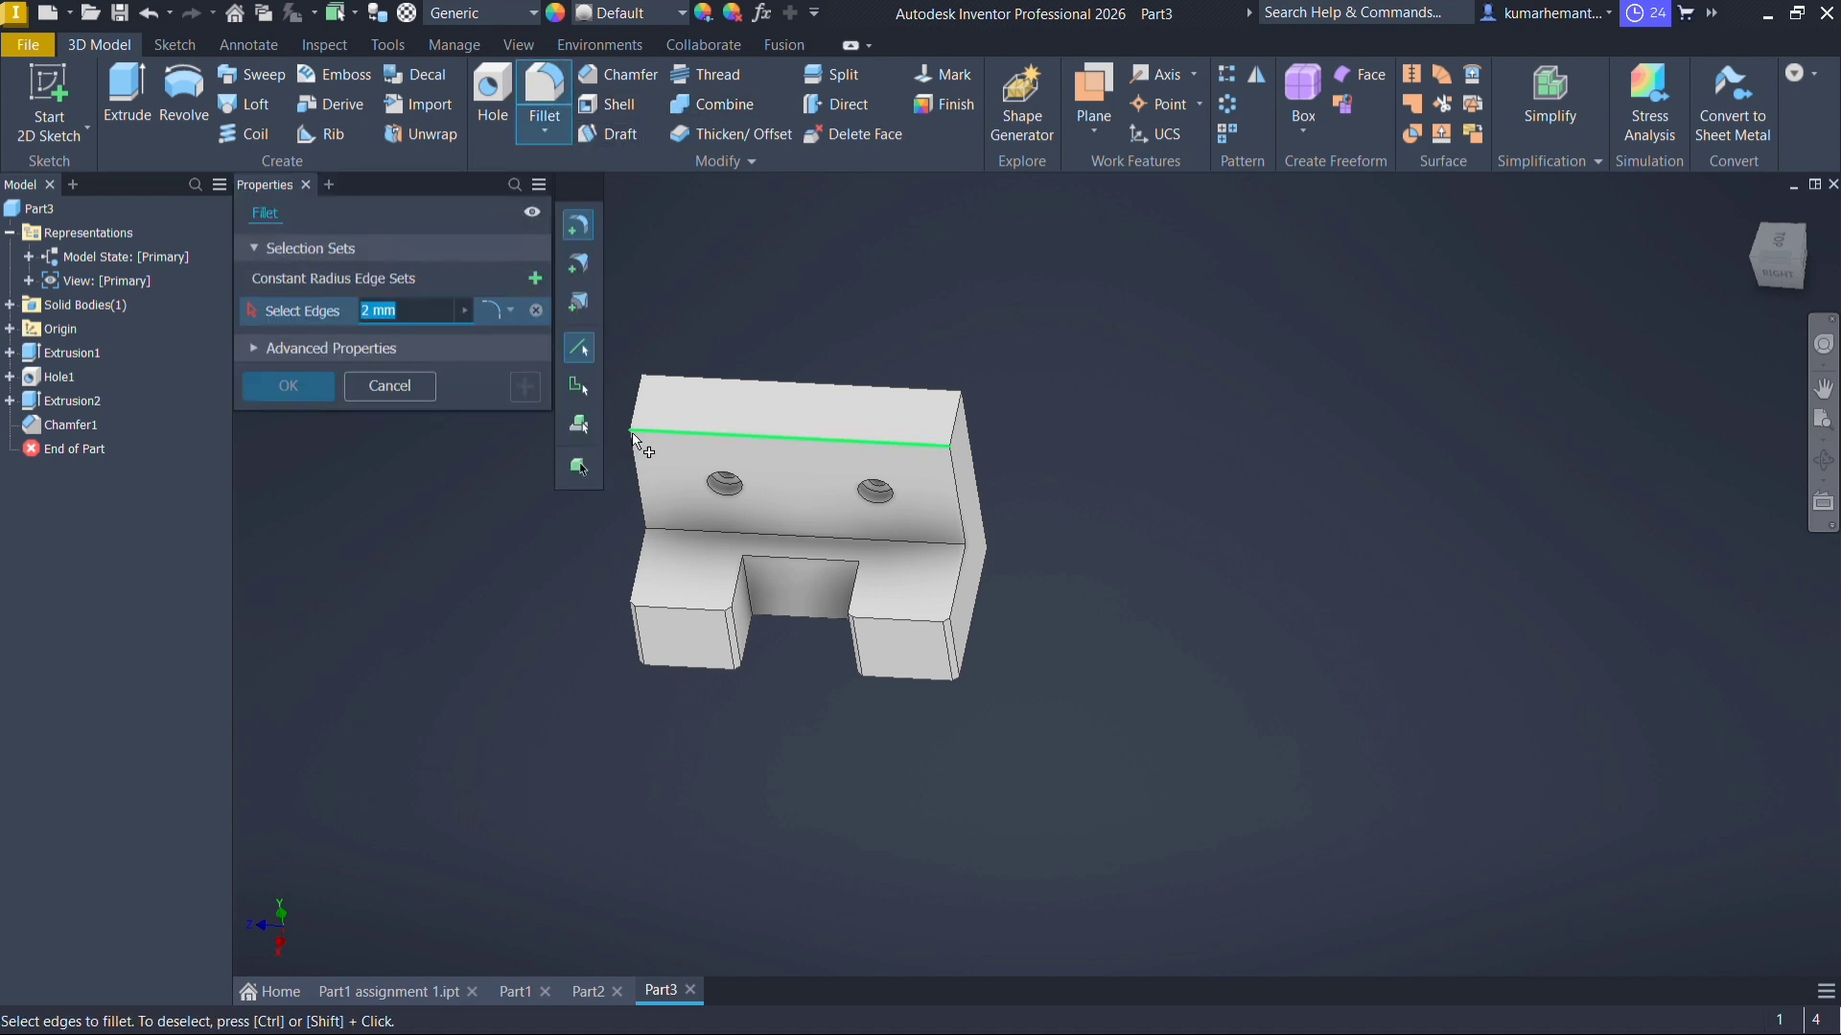
Fillet the two short corner edges at the upper ends of the bracket's upright wall
left_click(959, 425)
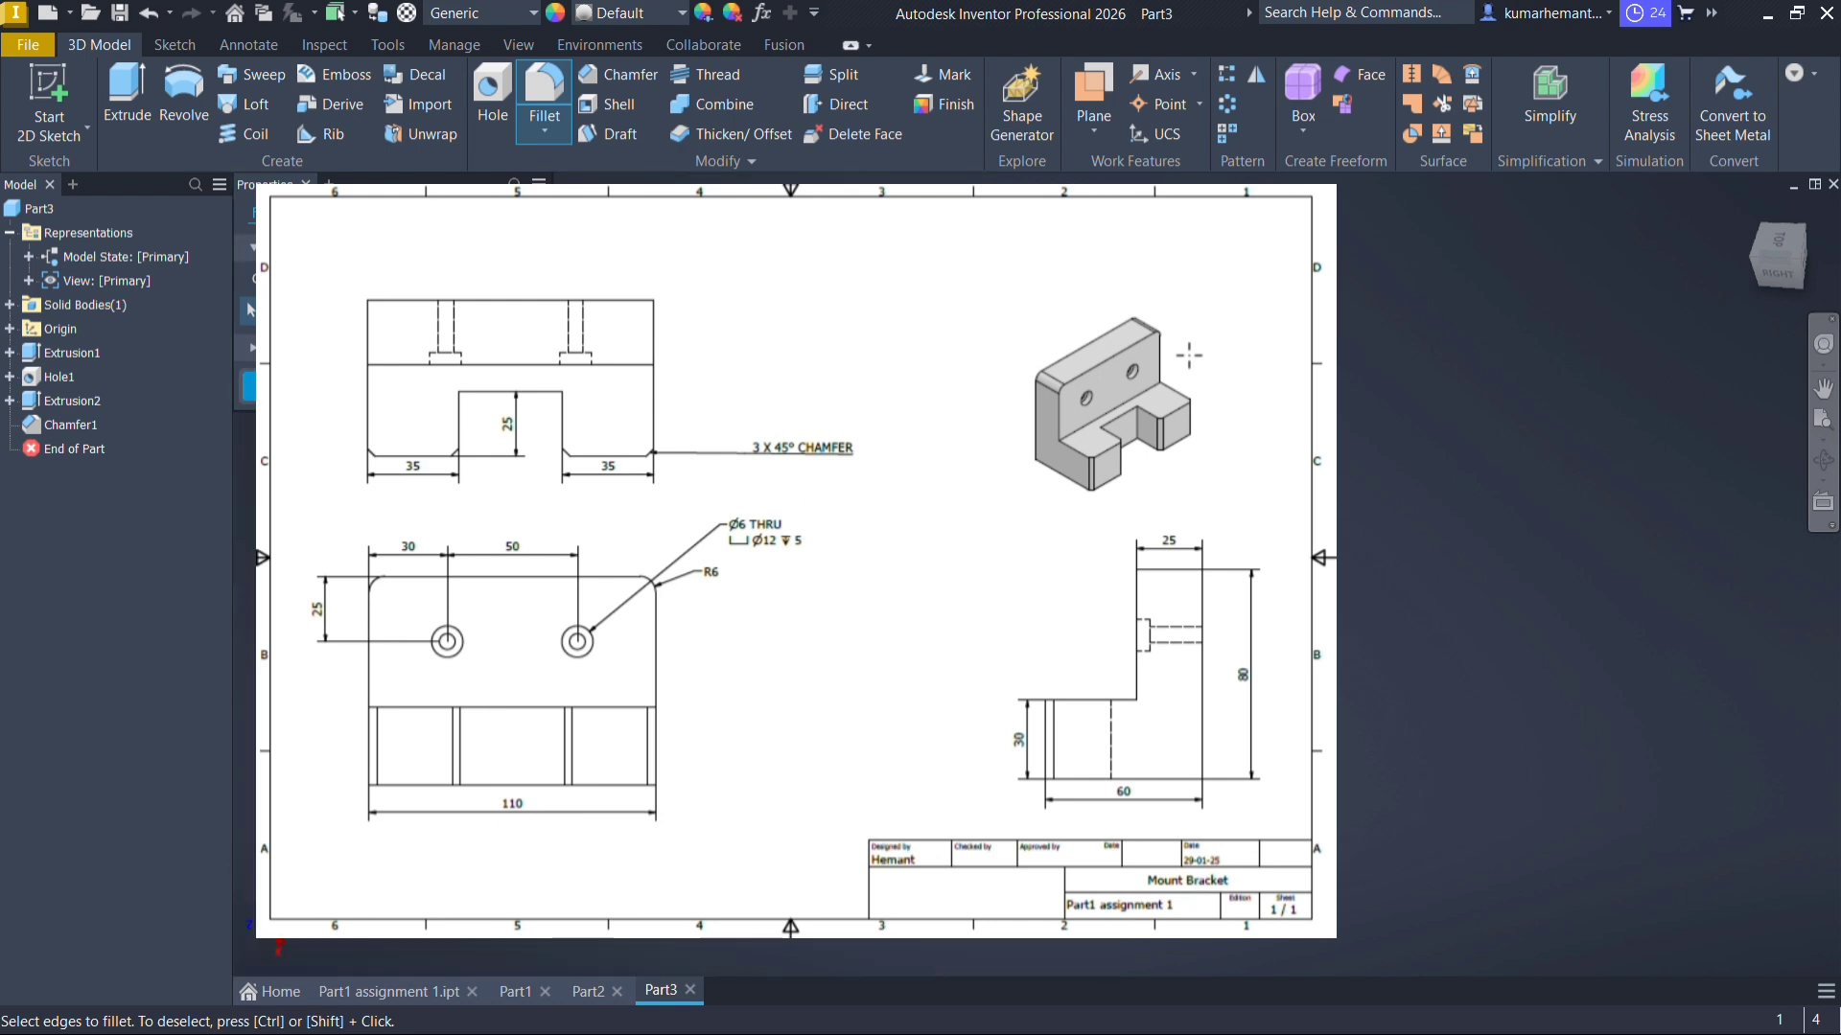
key("Return")
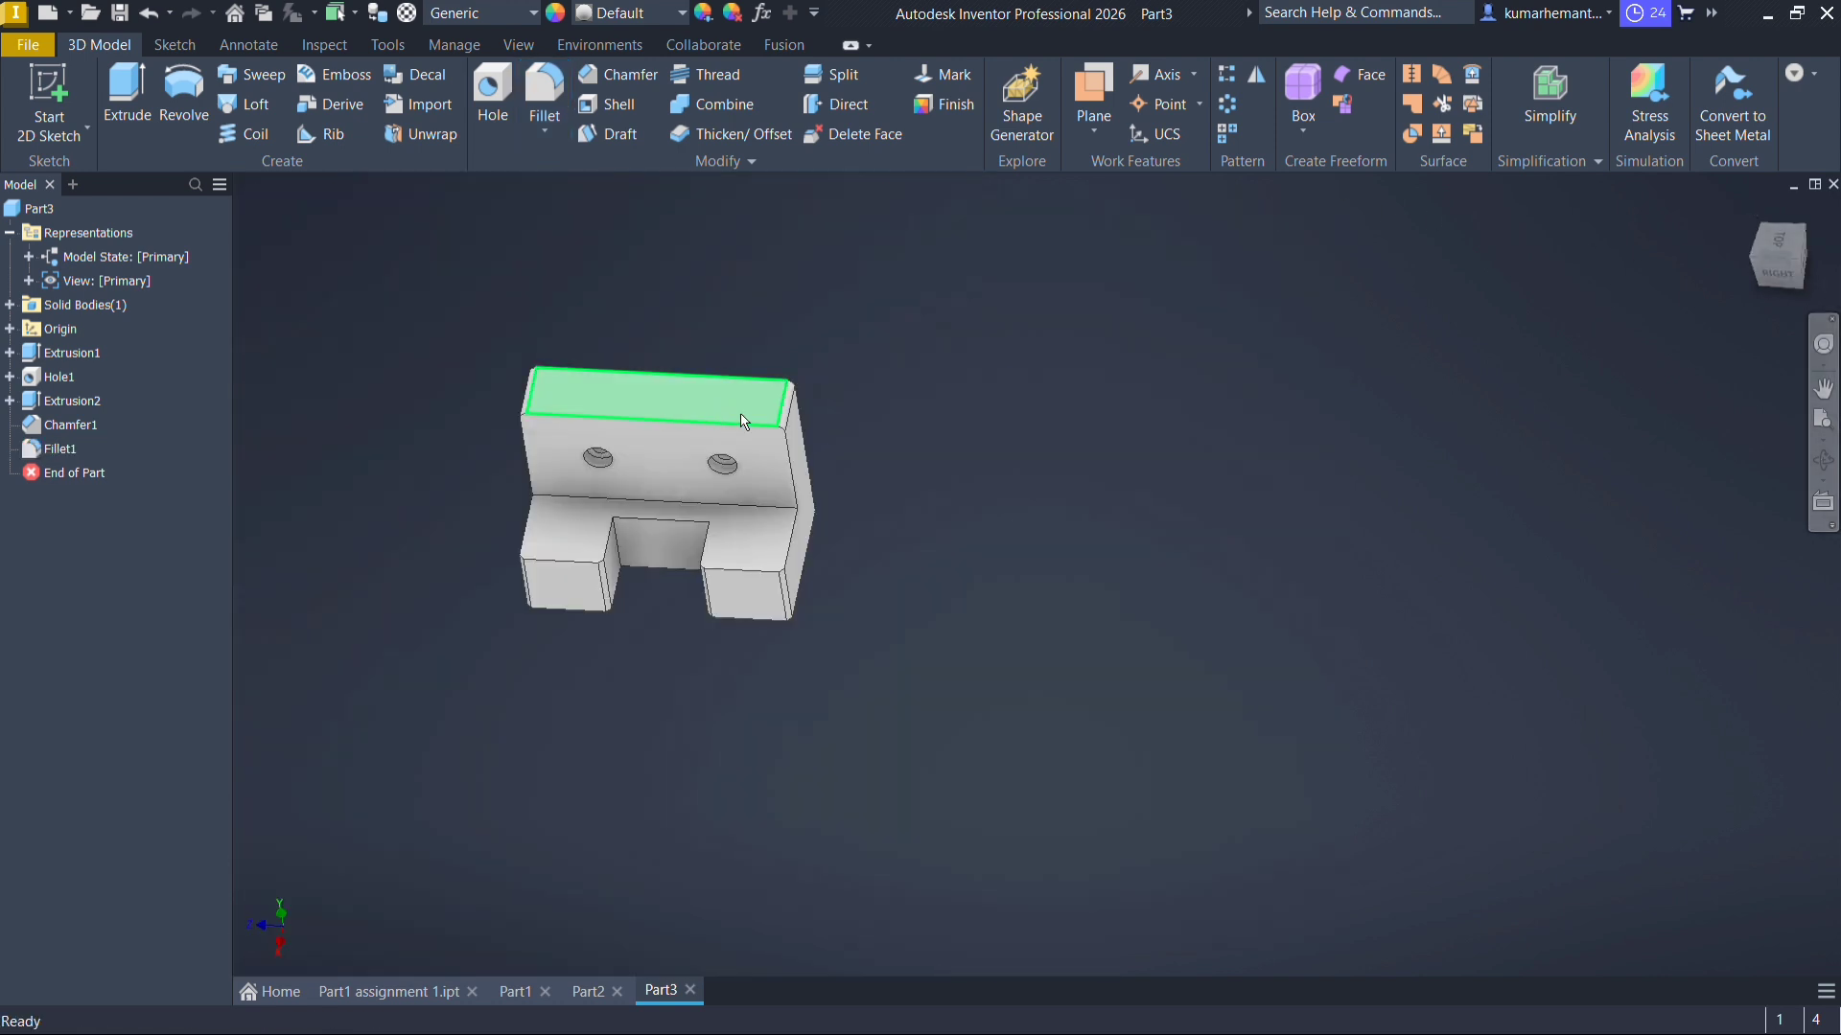
Inspect the finished bracket from several sides, including its chamfers, rounded corners, holes, notch and underside
left_click(1779, 271)
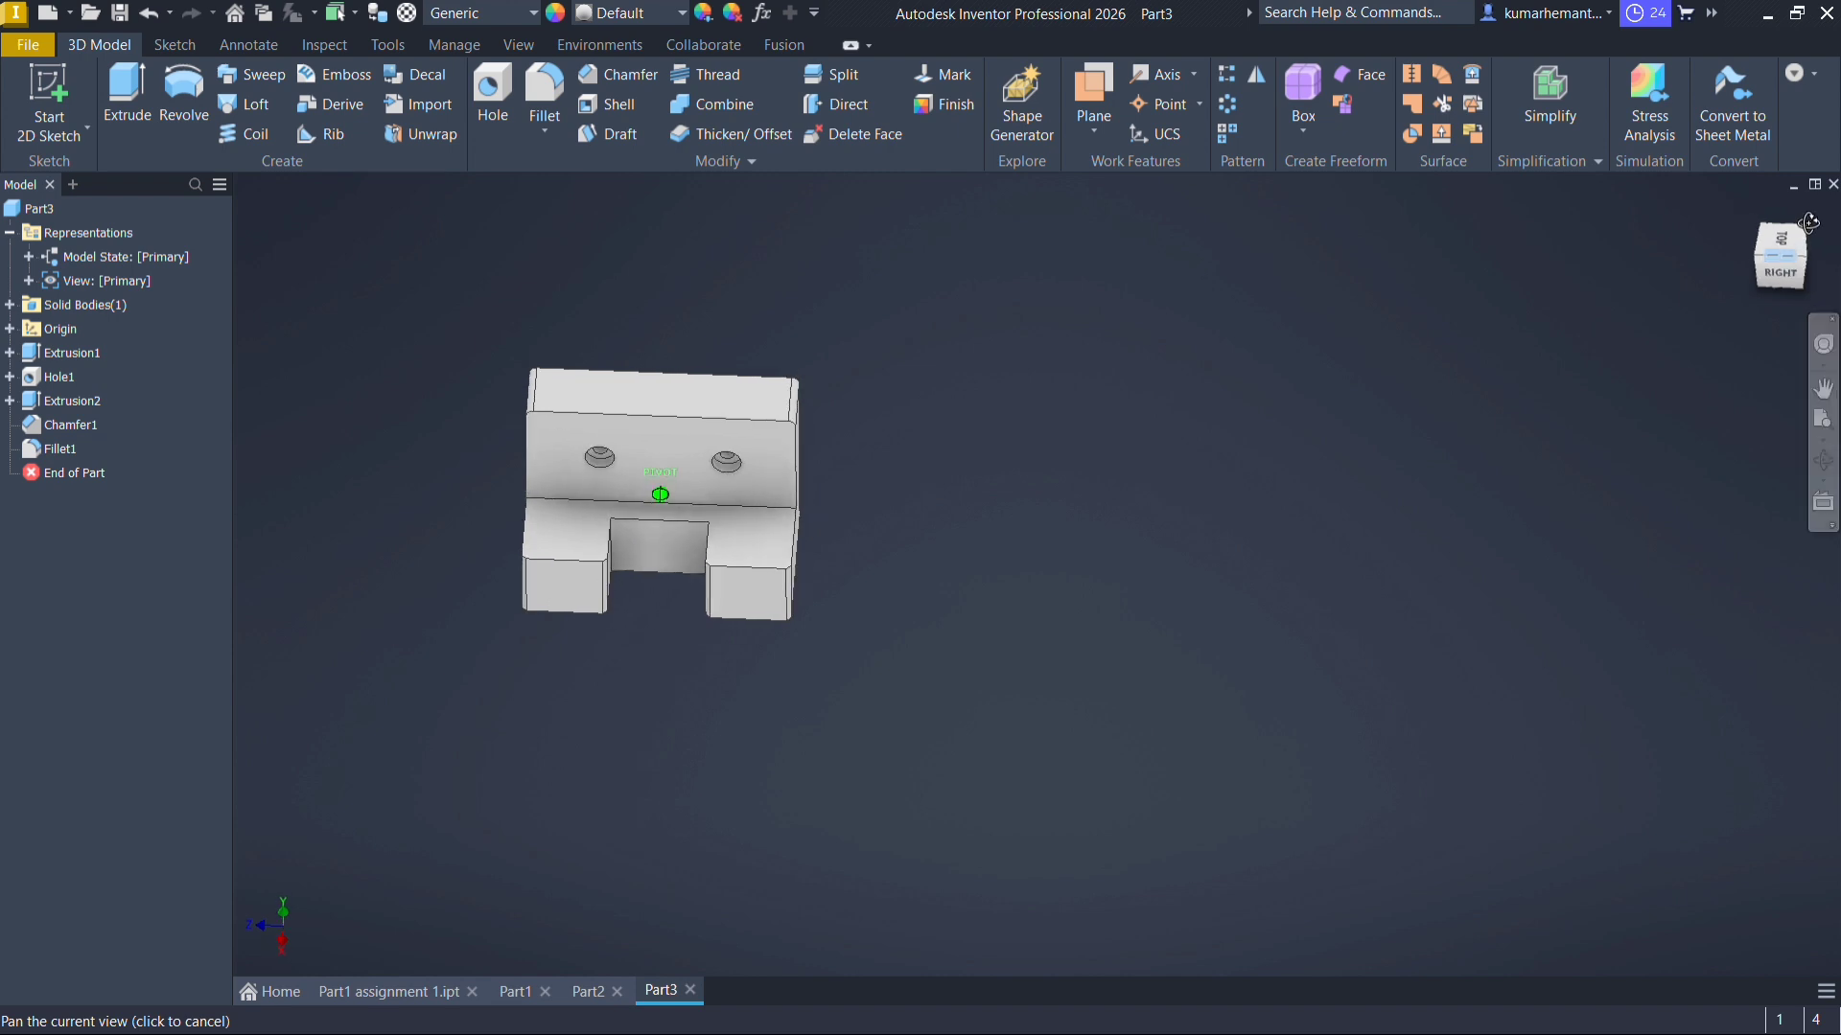
middle_click_drag(660, 494, 815, 449, "shift")
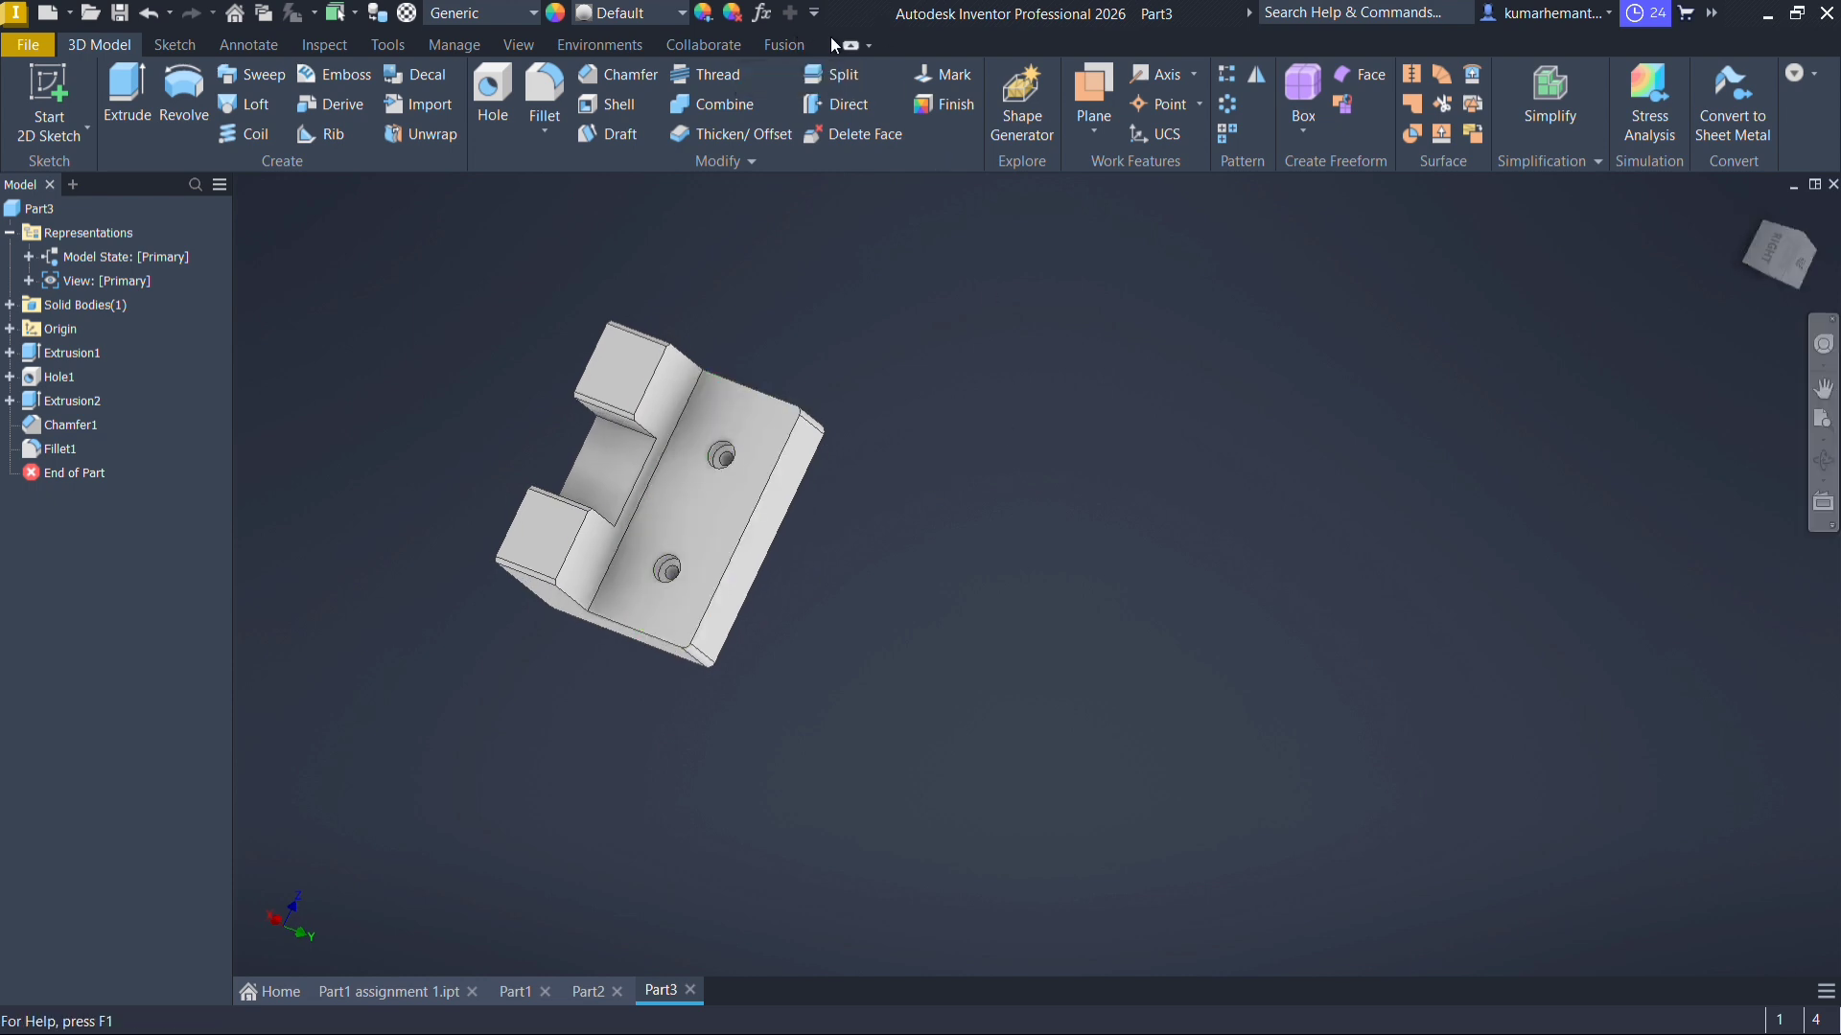
left_click(1787, 272)
mouse_move(1785, 267)
left_mouse_down()
mouse_move(1808, 186)
mouse_move(1827, 244)
mouse_move(1775, 232)
left_mouse_up()
middle_click_drag(660, 493, 662, 402, "shift")
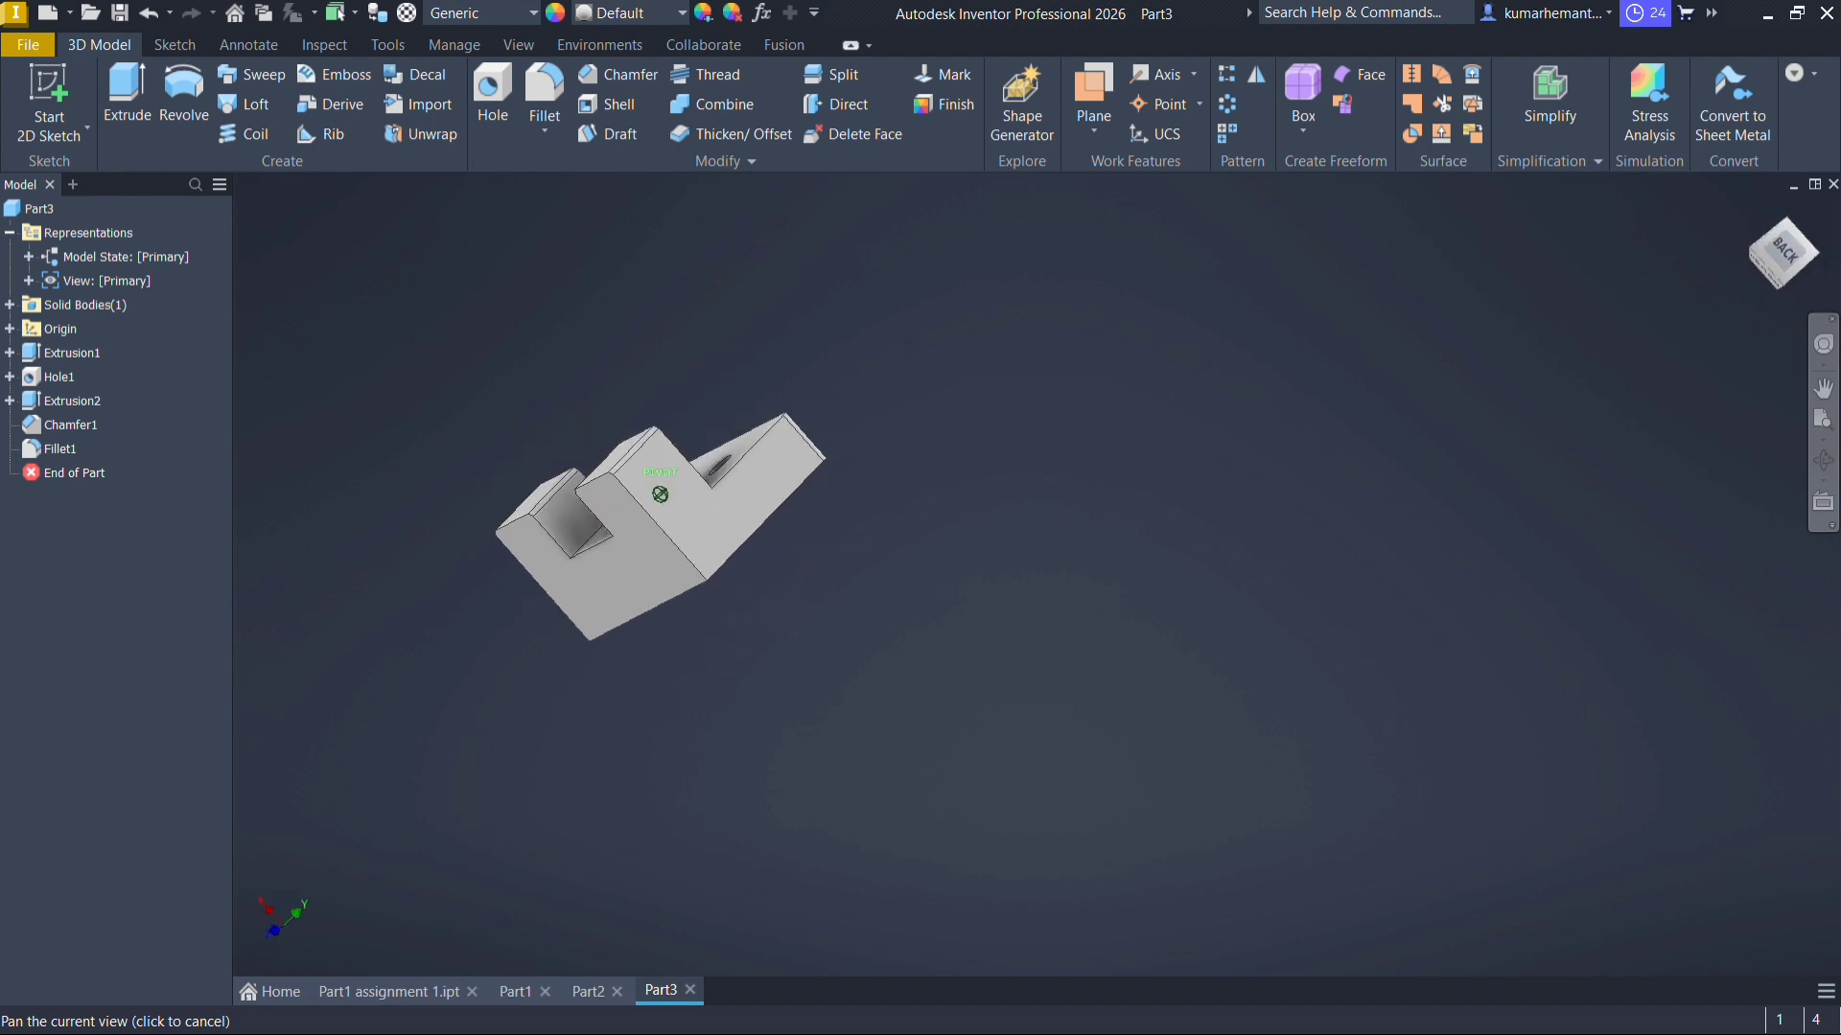